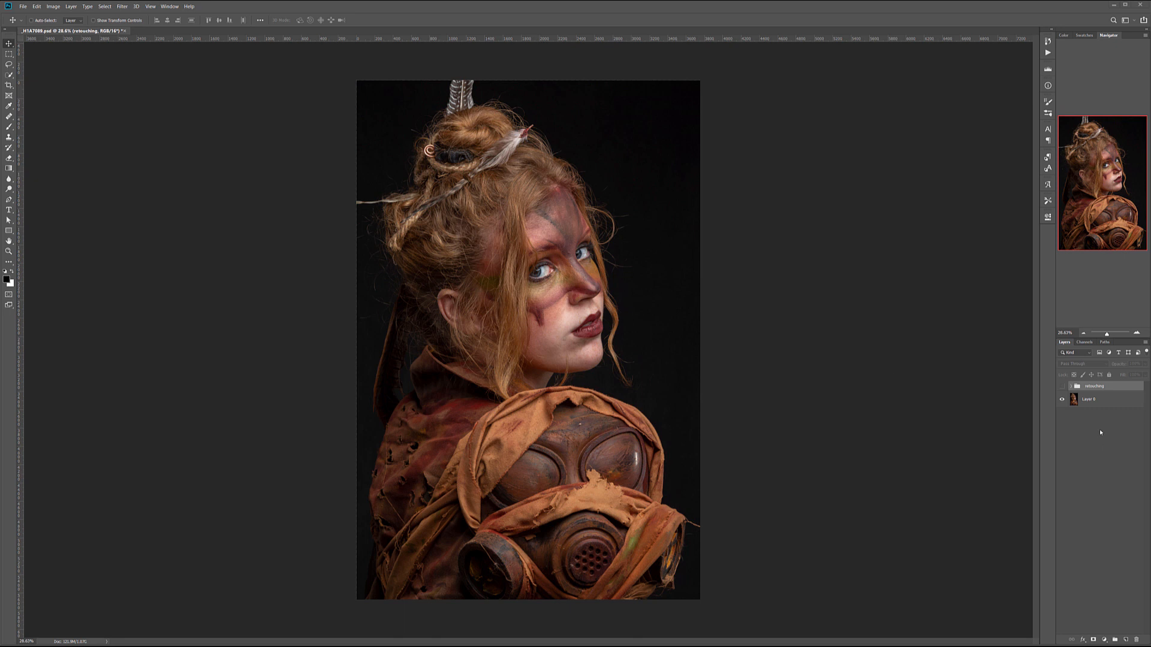
# - Toggle the visibility of the retouching group to compare the portrait before and after the edit
pyautogui.click(1063, 387)
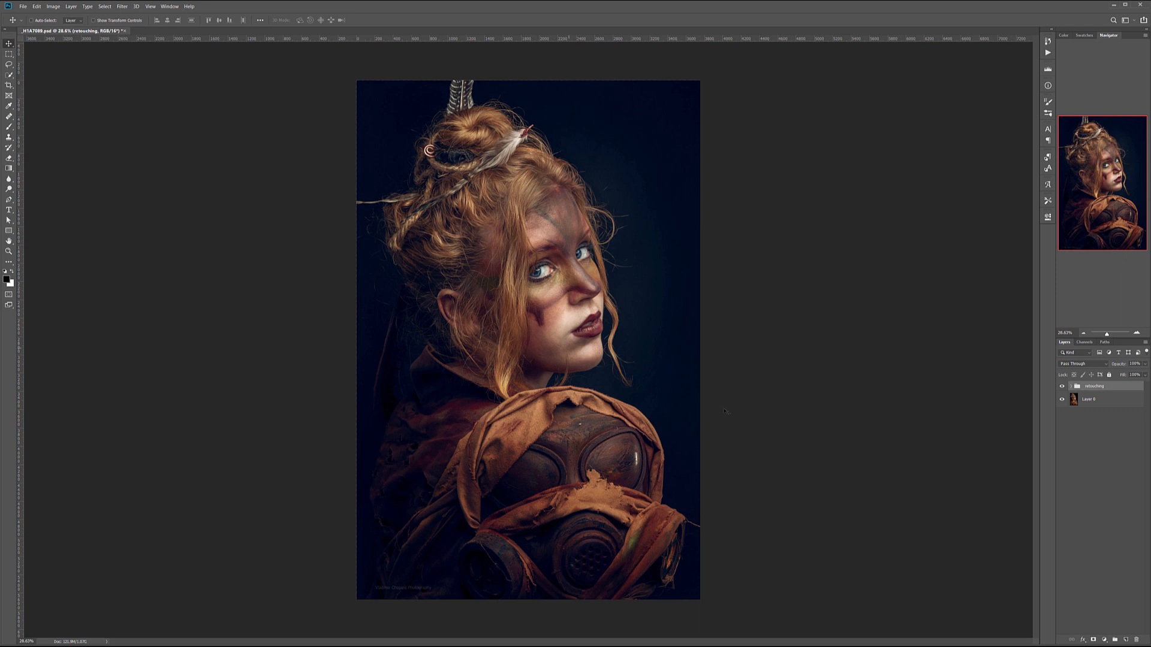
pyautogui.click(1062, 388)
pyautogui.click(1063, 388)
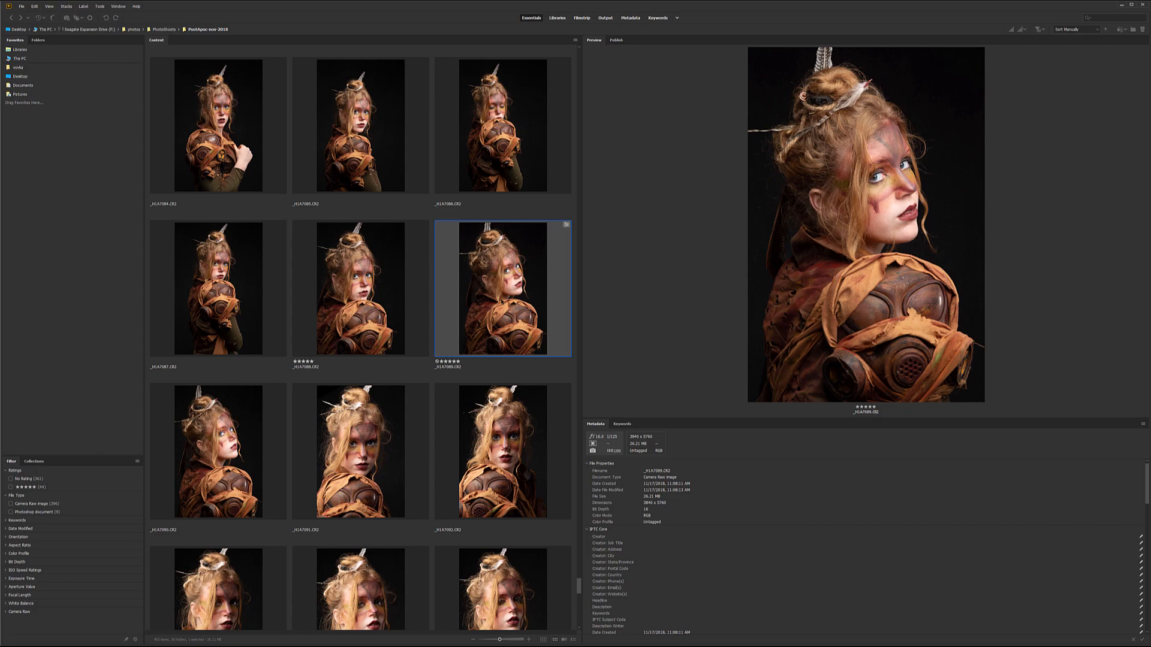
# - Open the raw file _H1A7089.CR2 in Camera Raw and enable chromatic aberration removal and lens profile corrections
pyautogui.doubleClick(502, 302)
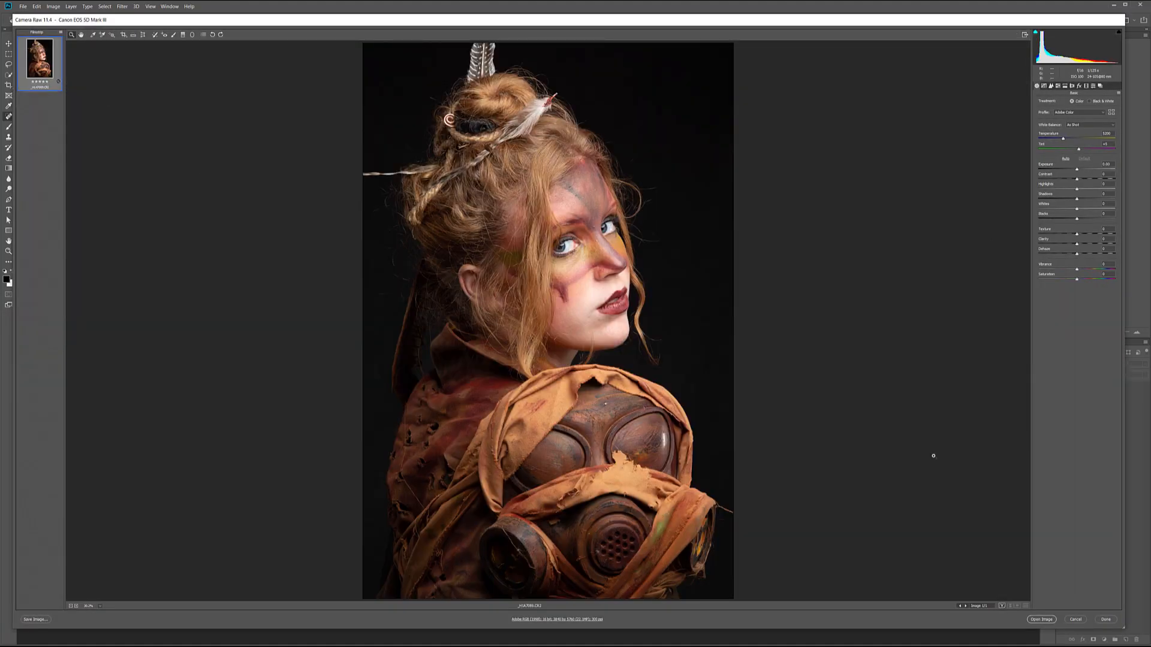
pyautogui.click(1073, 86)
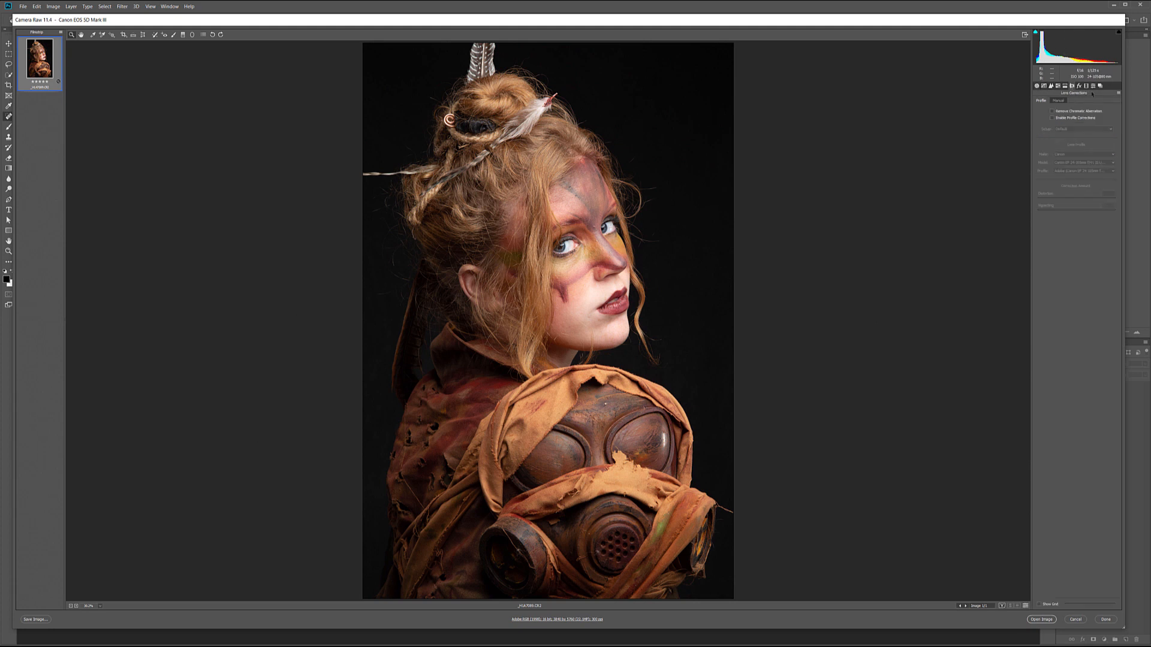
pyautogui.click(1059, 111)
pyautogui.click(1058, 118)
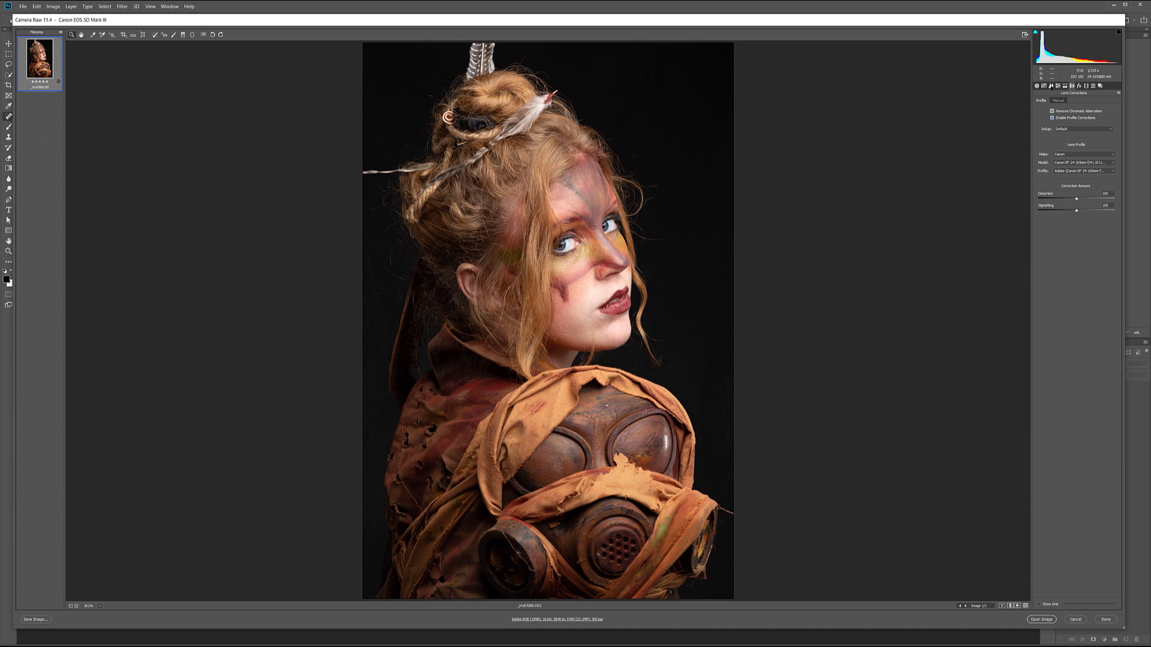
# - Raise the sharpening amount to about 69, checking its effect on the skin texture up close
pyautogui.click(1050, 86)
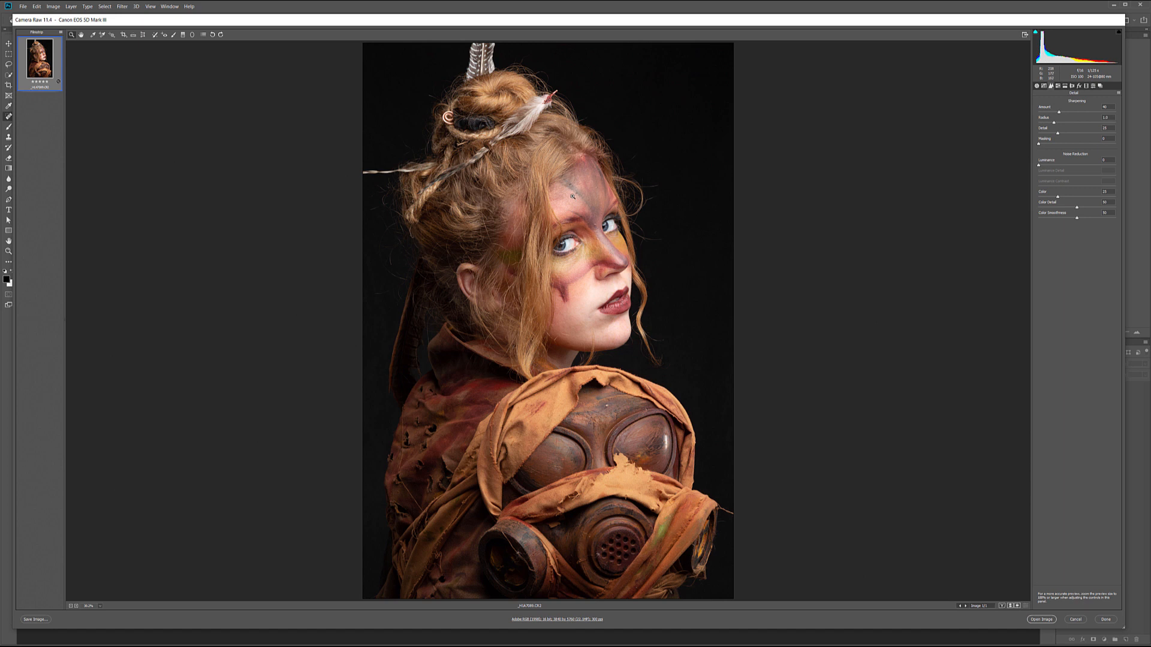
pyautogui.moveTo(583, 253); pyautogui.dragTo(634, 270)
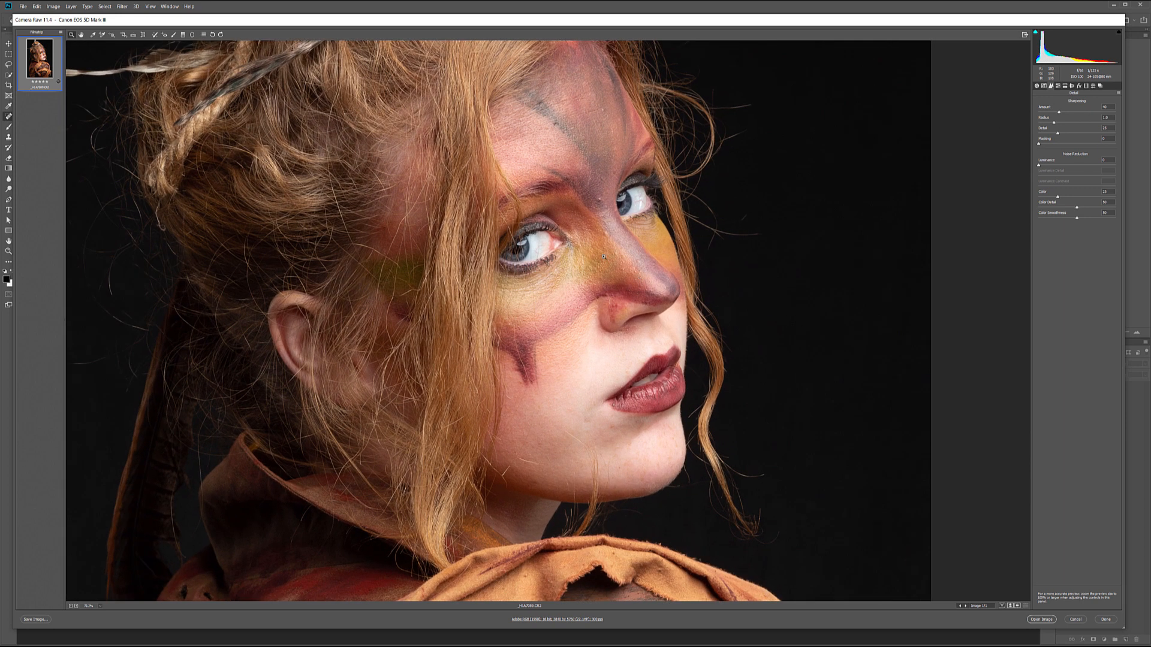
pyautogui.moveTo(1065, 112); pyautogui.dragTo(1075, 112)
pyautogui.moveTo(577, 443); pyautogui.dragTo(753, 486)
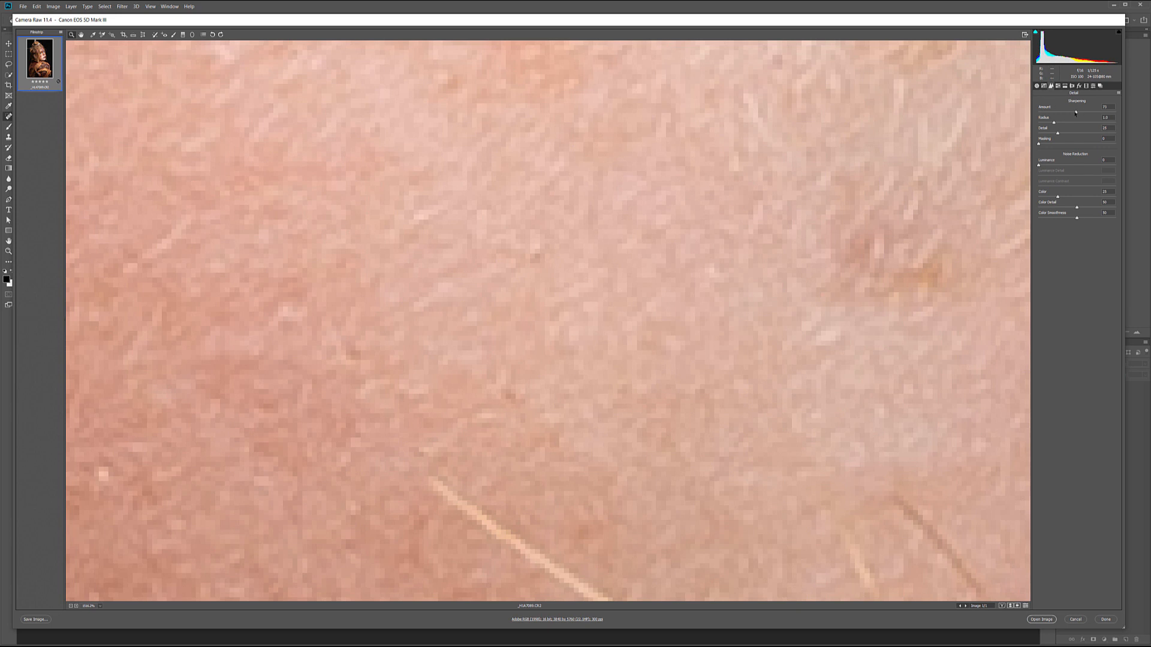
pyautogui.moveTo(1123, 116); pyautogui.dragTo(1071, 113)
pyautogui.moveTo(660, 247); pyautogui.dragTo(468, 254)
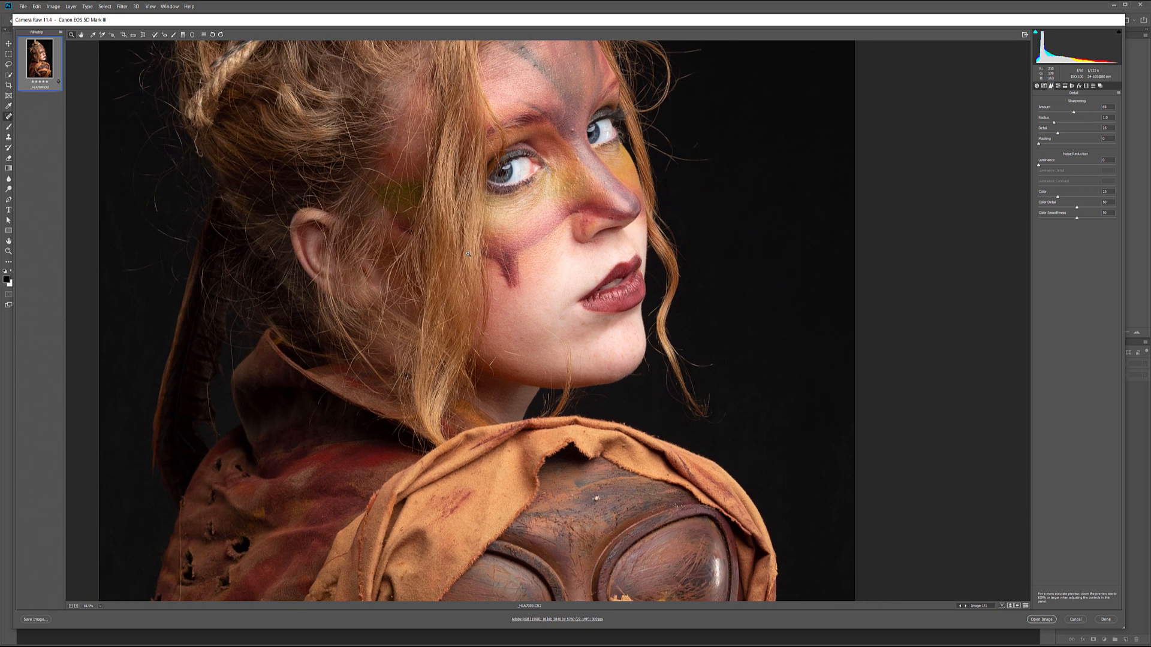
pyautogui.moveTo(511, 169); pyautogui.dragTo(573, 322)
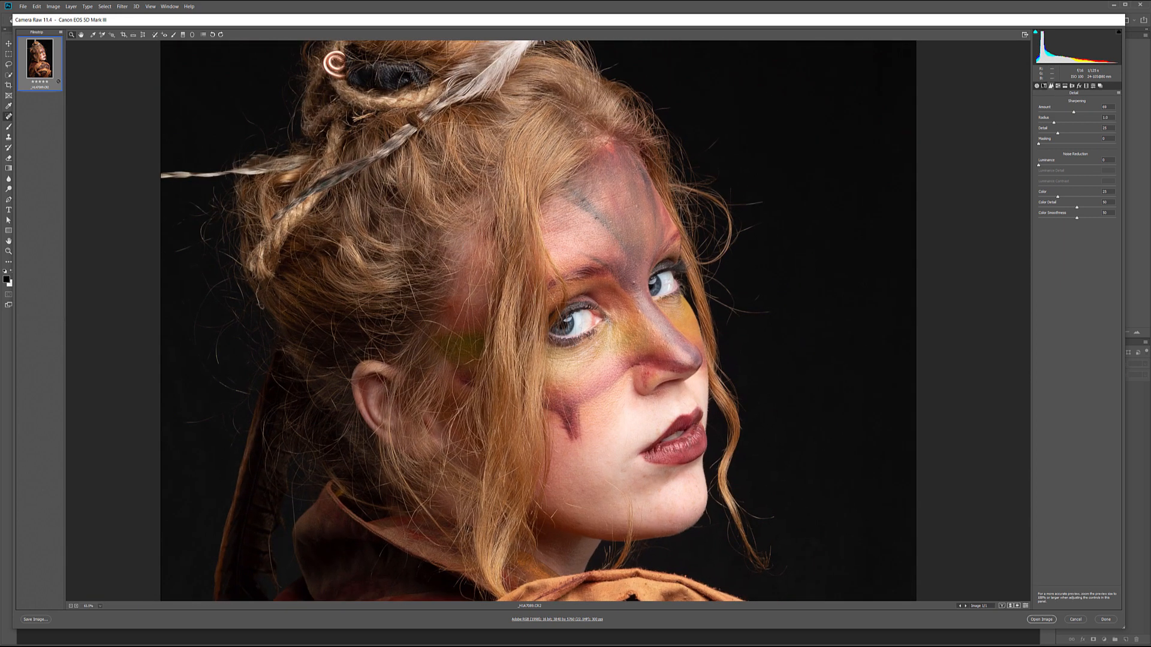
# - Lower the Highlights to about -82 and adjust the HSL luminance of the oranges and yellows
pyautogui.click(1037, 86)
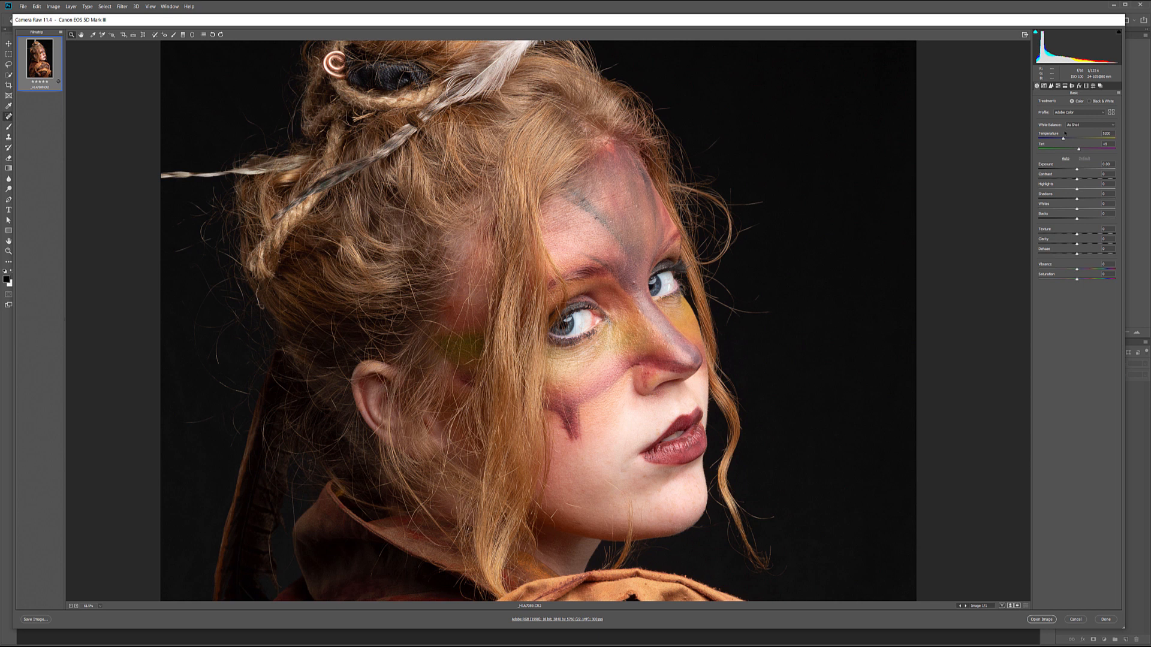
pyautogui.moveTo(1074, 190); pyautogui.dragTo(1046, 189)
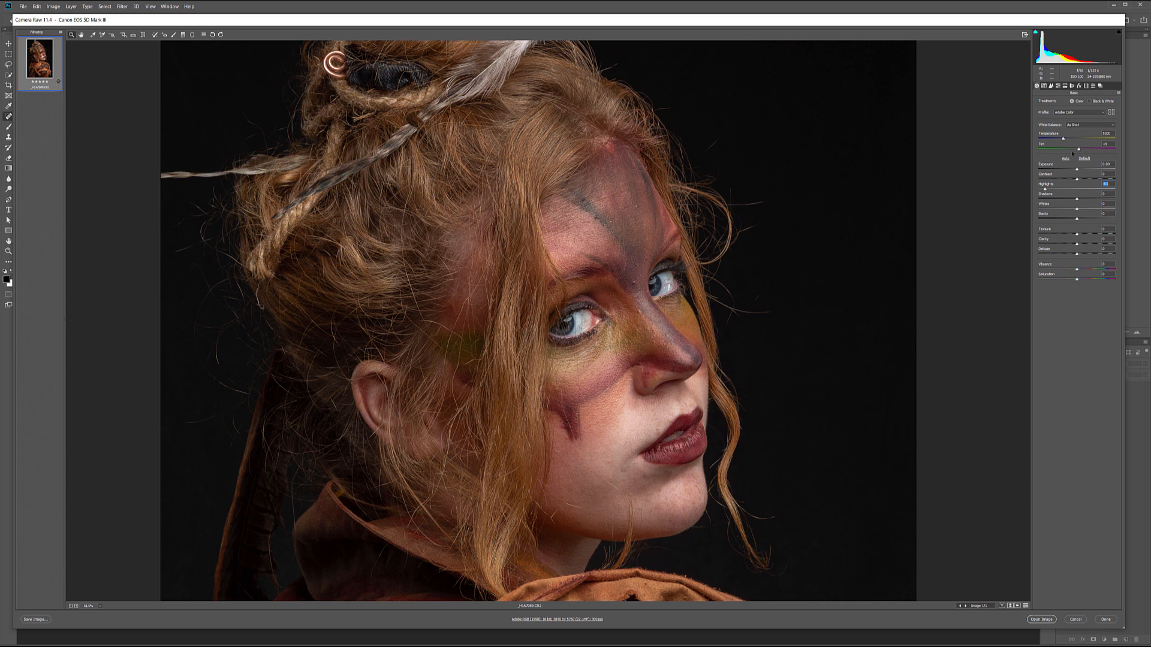
pyautogui.click(1060, 86)
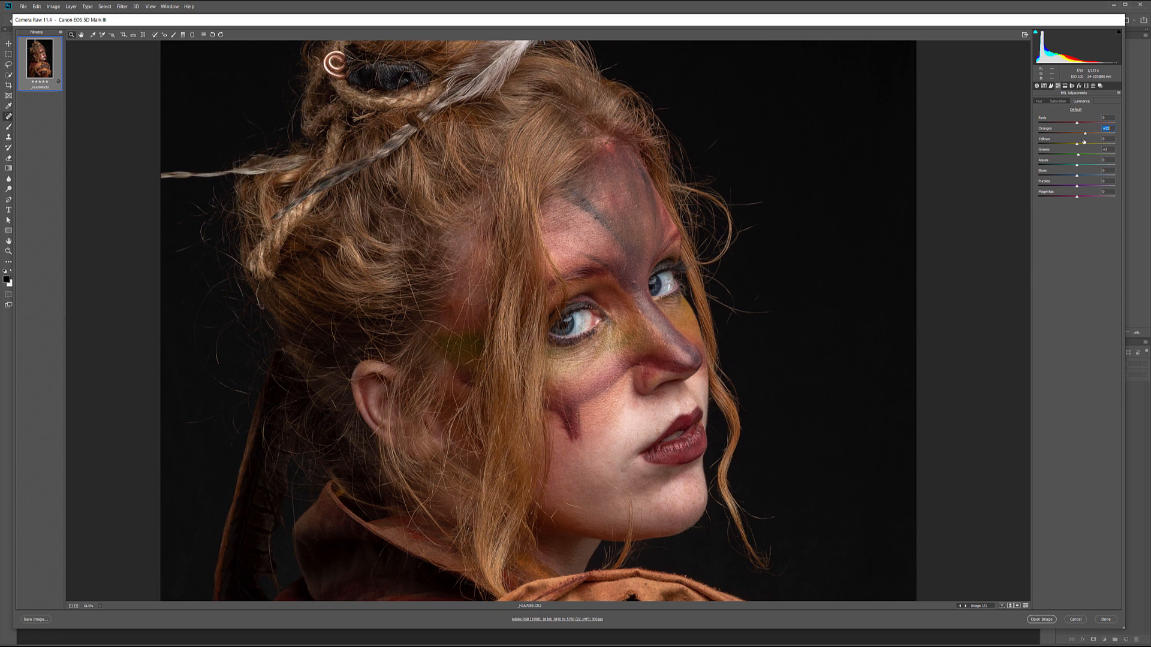
pyautogui.moveTo(1105, 144); pyautogui.dragTo(1085, 147)
pyautogui.hotkey('ctrl', '0')
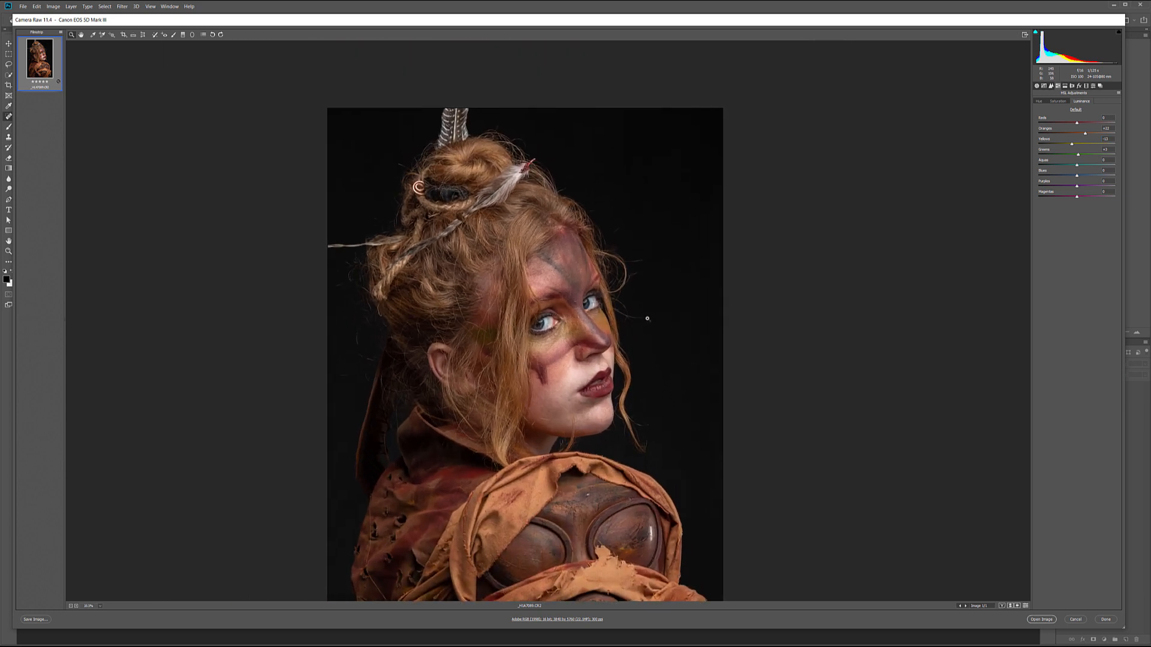
pyautogui.moveTo(580, 348); pyautogui.dragTo(592, 273)
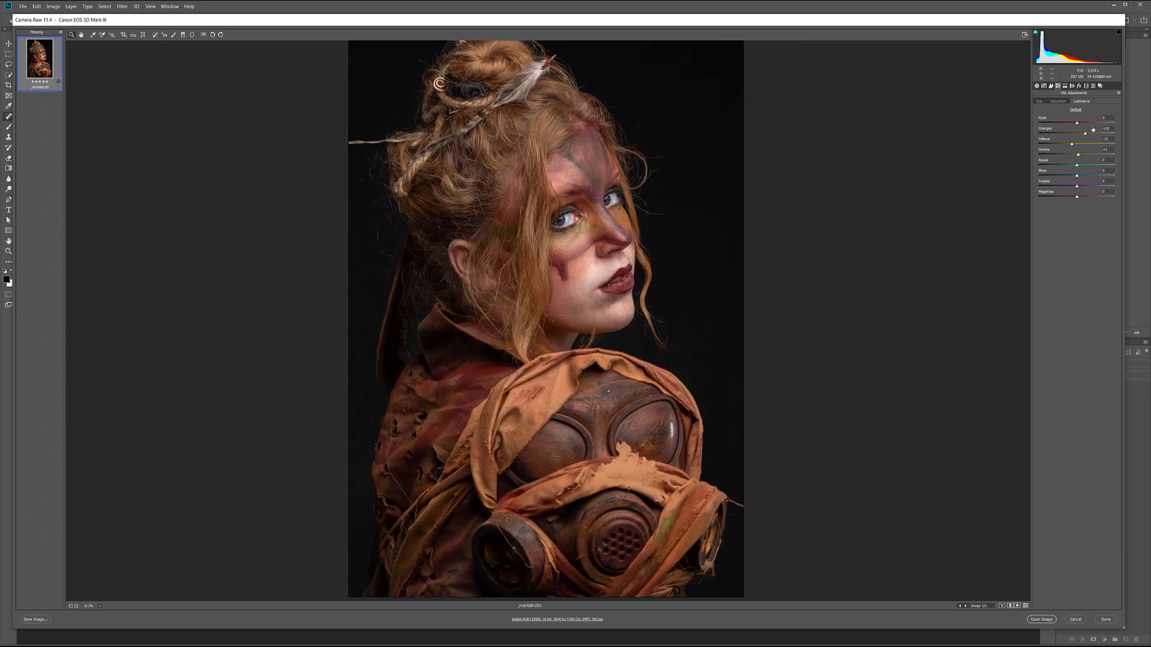
pyautogui.moveTo(1085, 134)
pyautogui.mouseDown()
pyautogui.moveTo(1070, 134)
pyautogui.moveTo(1086, 134)
pyautogui.moveTo(1073, 133)
pyautogui.moveTo(1079, 145)
pyautogui.mouseUp()
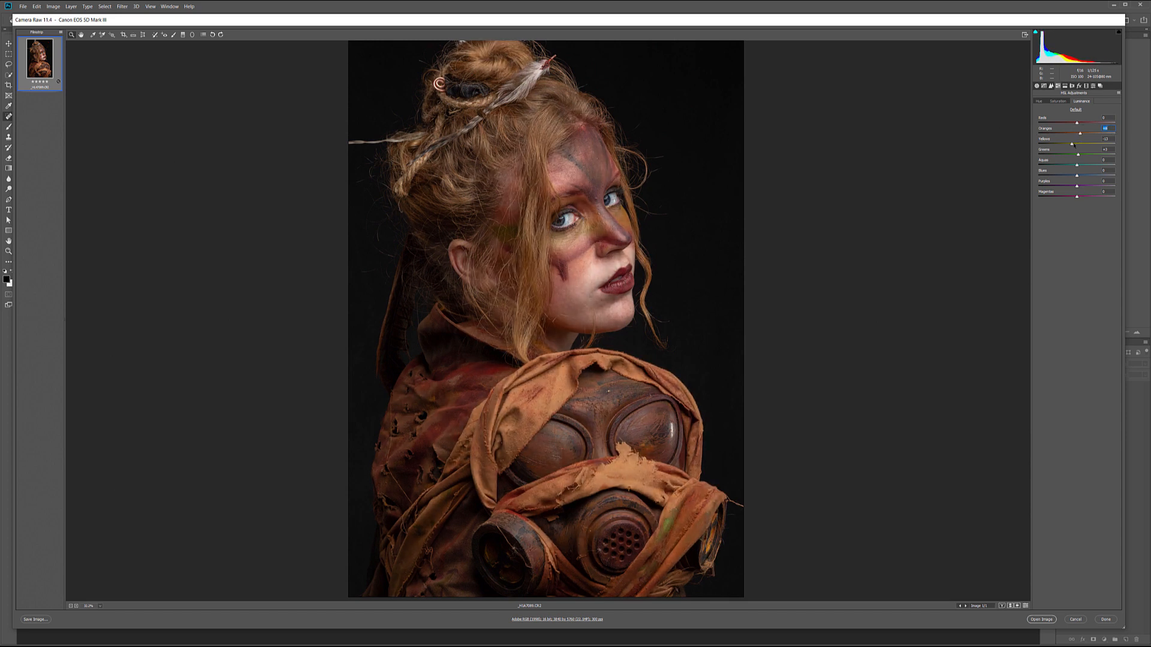
pyautogui.moveTo(1073, 144)
pyautogui.mouseDown()
pyautogui.moveTo(1061, 153)
pyautogui.moveTo(1088, 145)
pyautogui.moveTo(1069, 123)
pyautogui.moveTo(1088, 124)
pyautogui.moveTo(1076, 124)
pyautogui.mouseUp()
# - Raise the Shadows to about +8, inspecting the face and dark background up close
pyautogui.click(1037, 86)
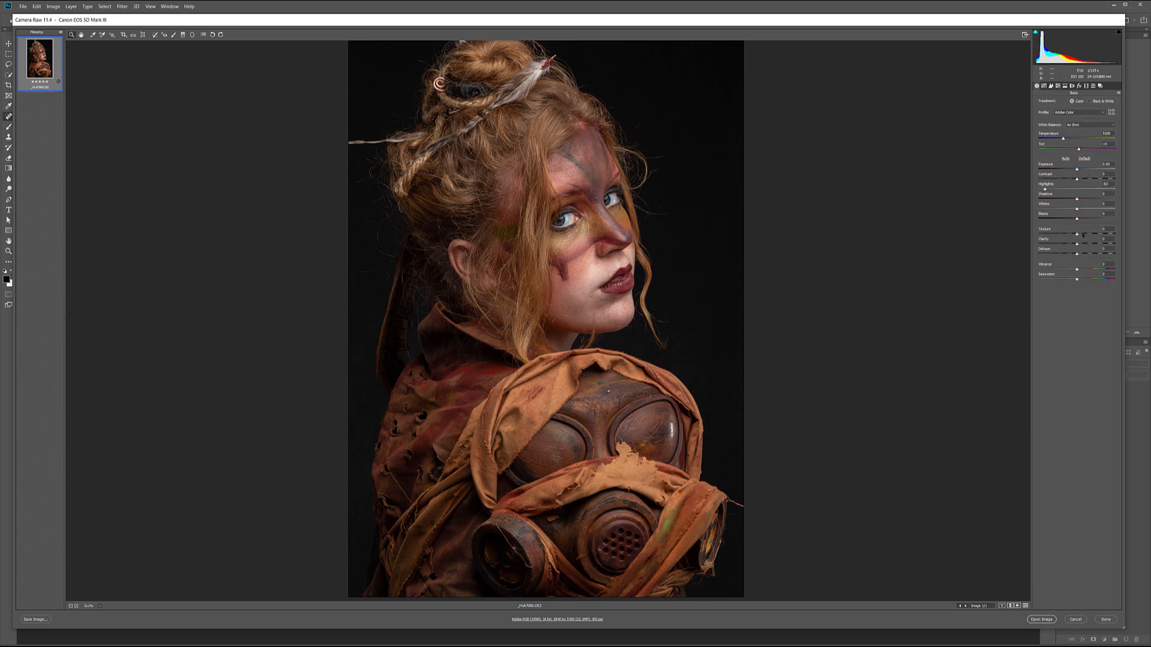
pyautogui.moveTo(1078, 200); pyautogui.dragTo(1081, 200)
pyautogui.moveTo(639, 298); pyautogui.dragTo(730, 321)
pyautogui.moveTo(879, 326); pyautogui.dragTo(374, 336)
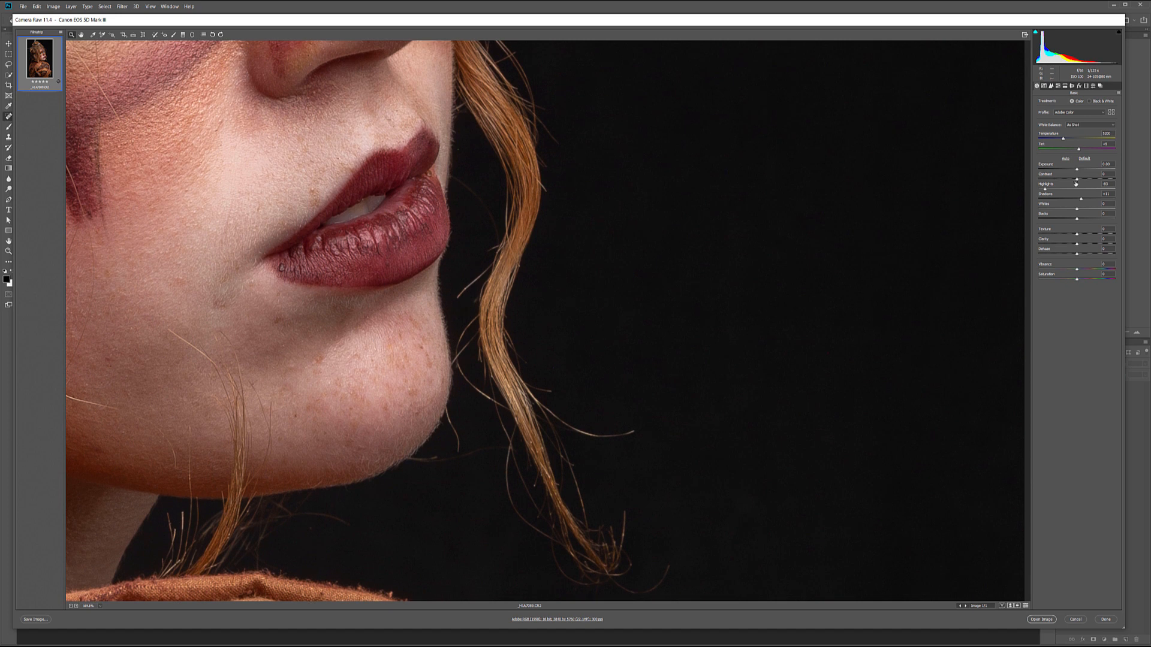
pyautogui.moveTo(1081, 199)
pyautogui.mouseDown()
pyautogui.moveTo(1140, 206)
pyautogui.moveTo(1080, 208)
pyautogui.mouseUp()
pyautogui.moveTo(484, 296); pyautogui.dragTo(291, 277)
pyautogui.moveTo(472, 327); pyautogui.dragTo(625, 269)
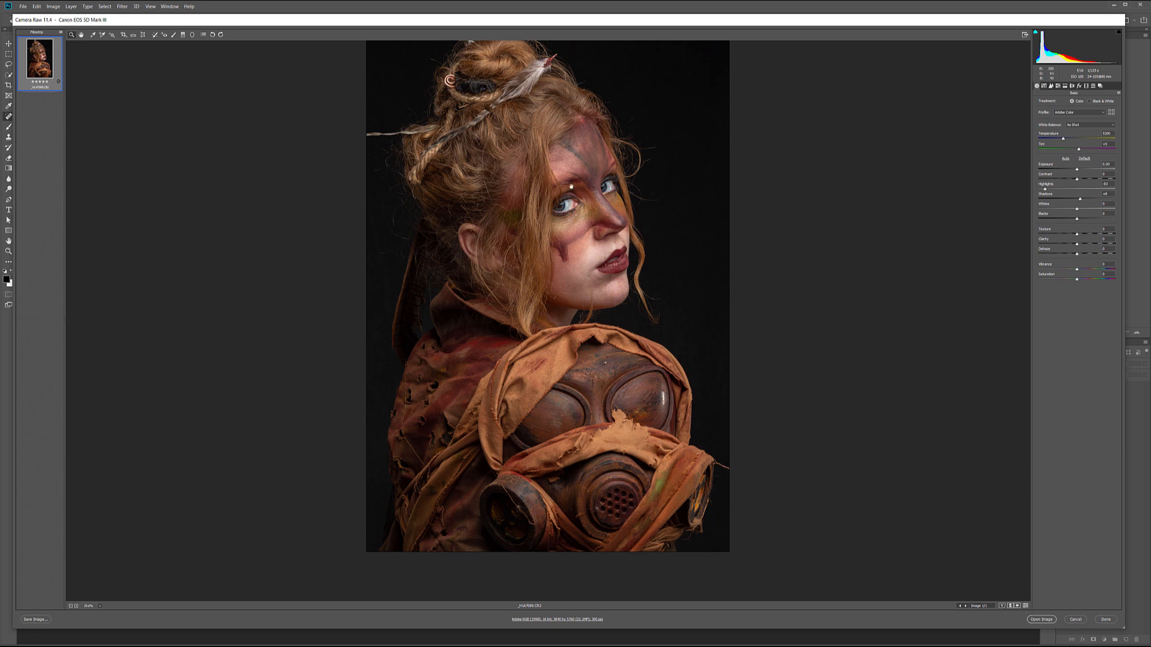
# - Accept the workflow options with Adobe RGB (1998) and 16 bits per channel, and open the image in Photoshop
pyautogui.moveTo(572, 189); pyautogui.dragTo(569, 245)
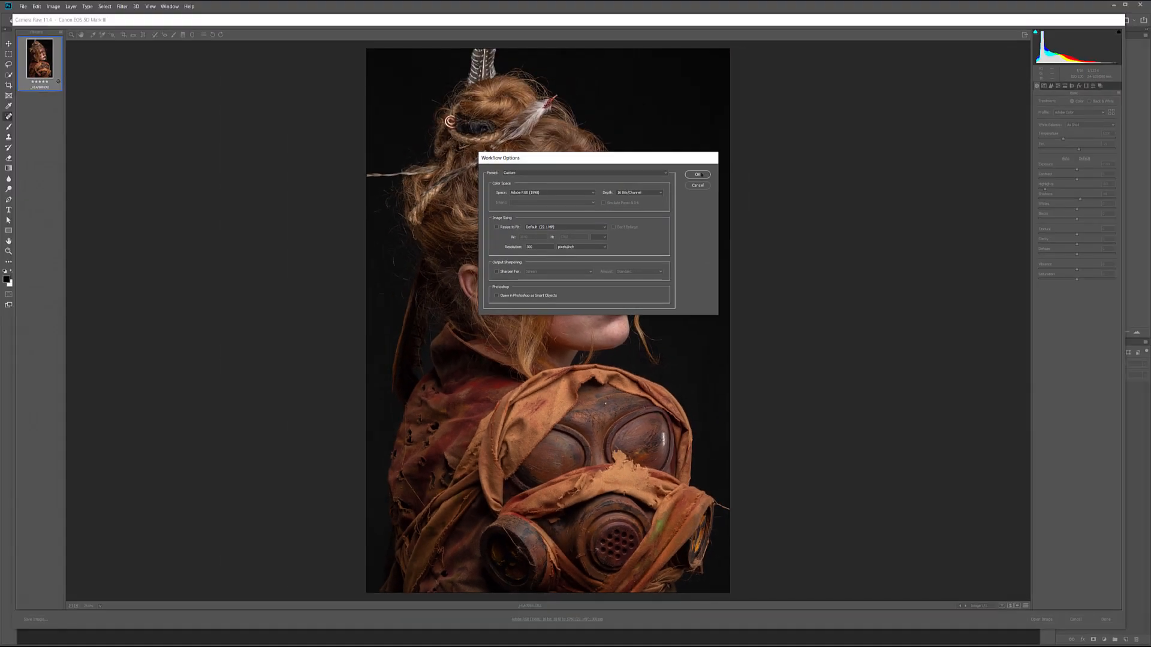
pyautogui.click(700, 174)
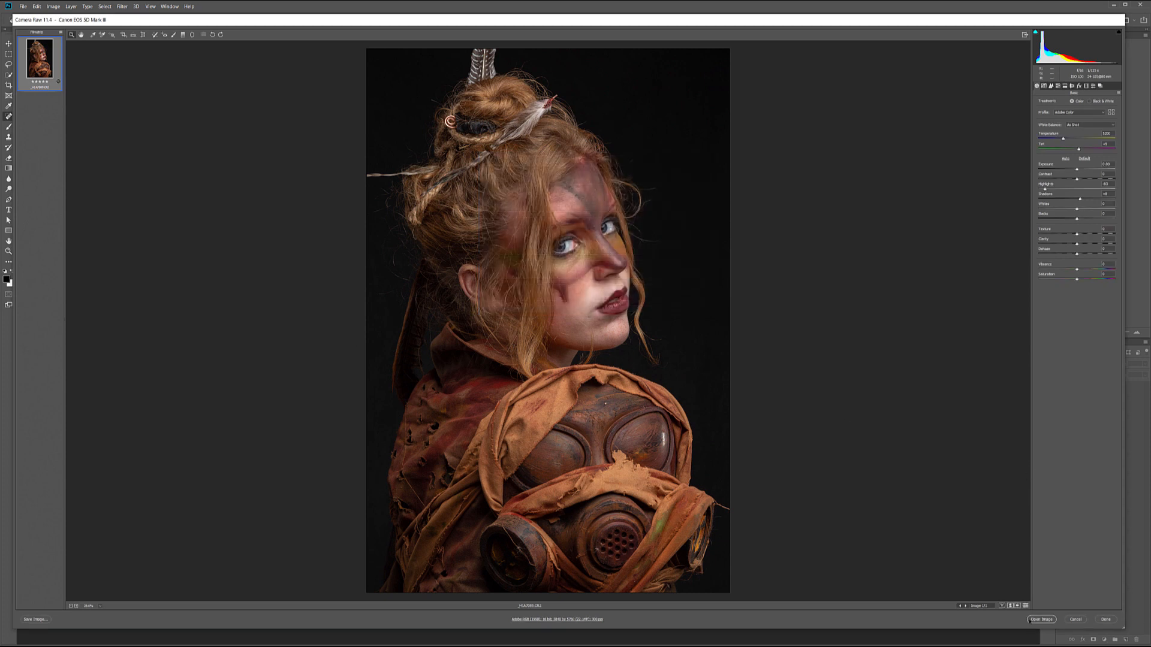
pyautogui.click(1043, 620)
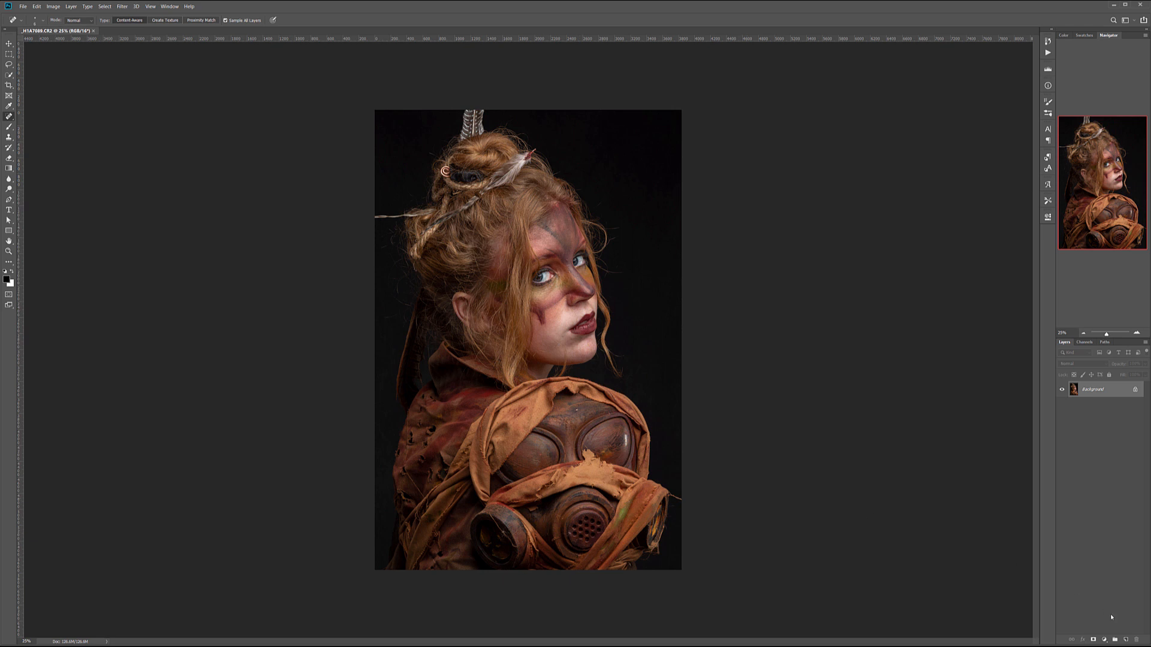
# - Add a new layer named touchup above the background and choose the Healing Brush Tool
pyautogui.click(1124, 641)
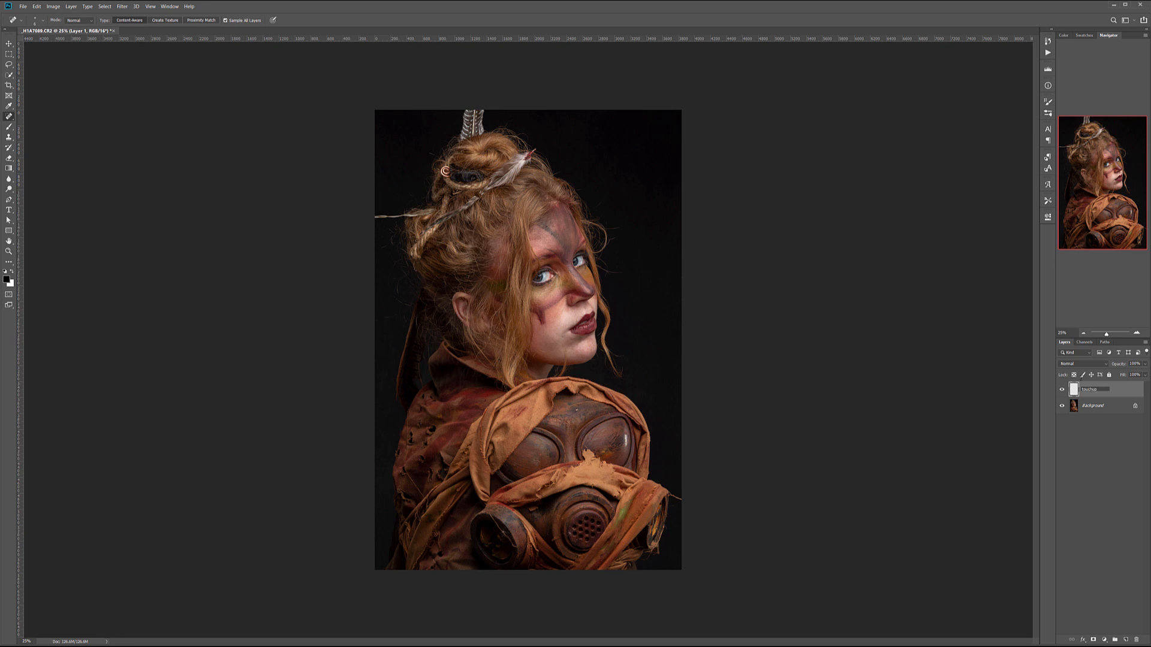
pyautogui.press('Return')
pyautogui.rightClick(9, 114)
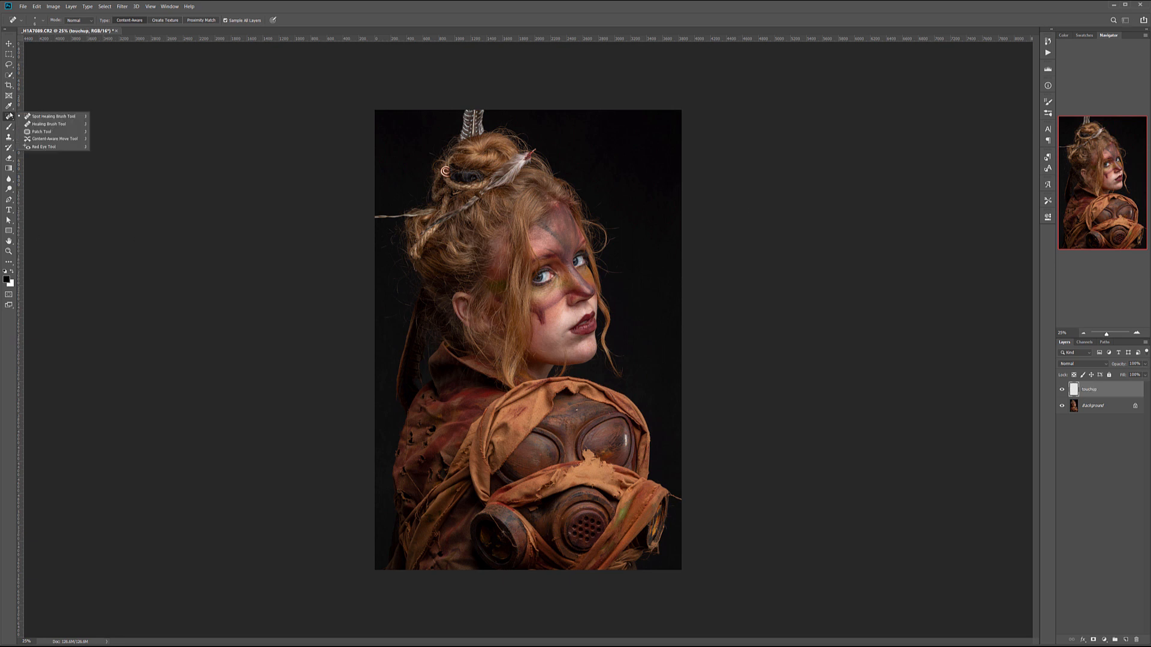
pyautogui.click(49, 124)
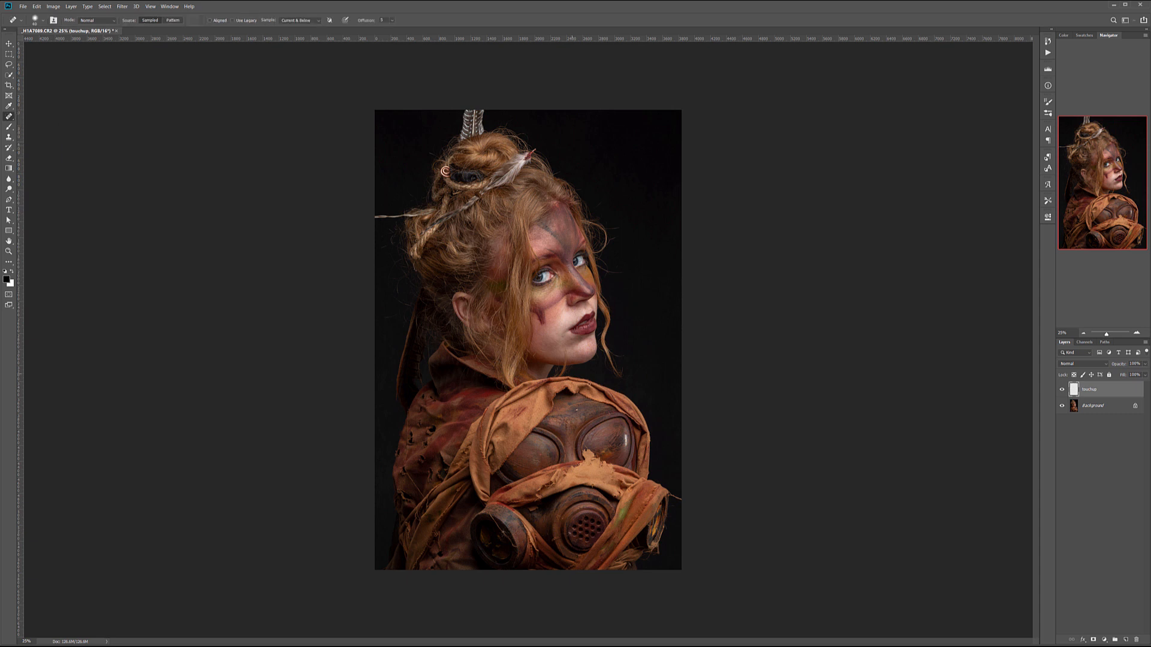
# - Heal the small dark spots on the chin with a smaller brush, sampling clean skin nearby
pyautogui.scroll(20, 569, 348)
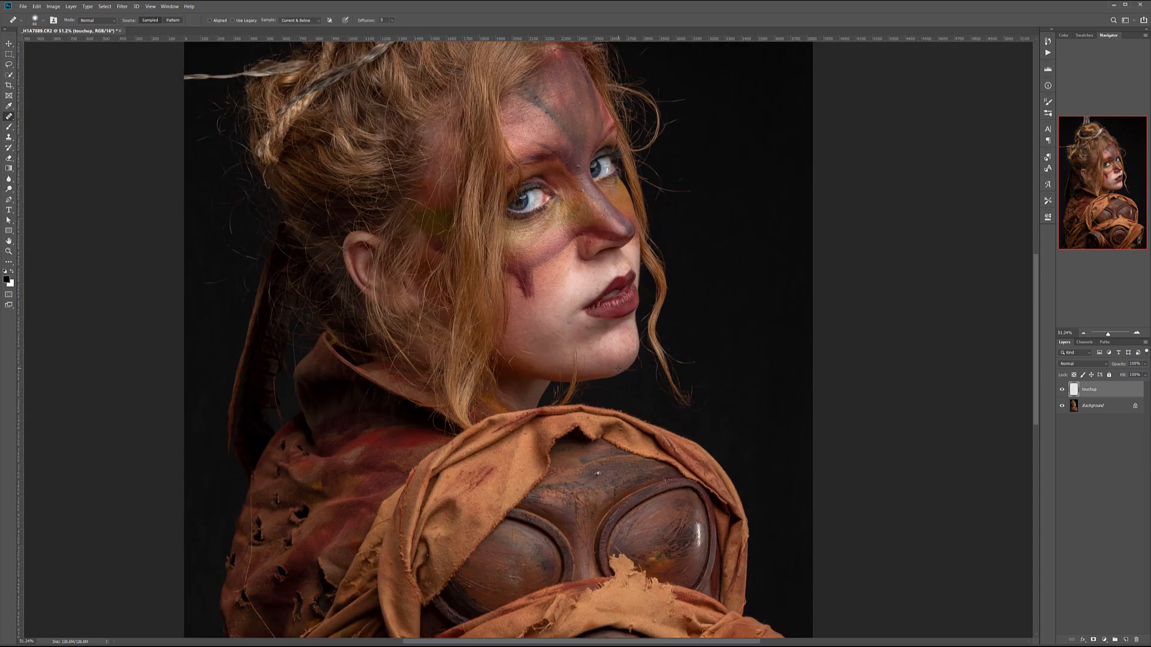
pyautogui.scroll(8, 638, 342)
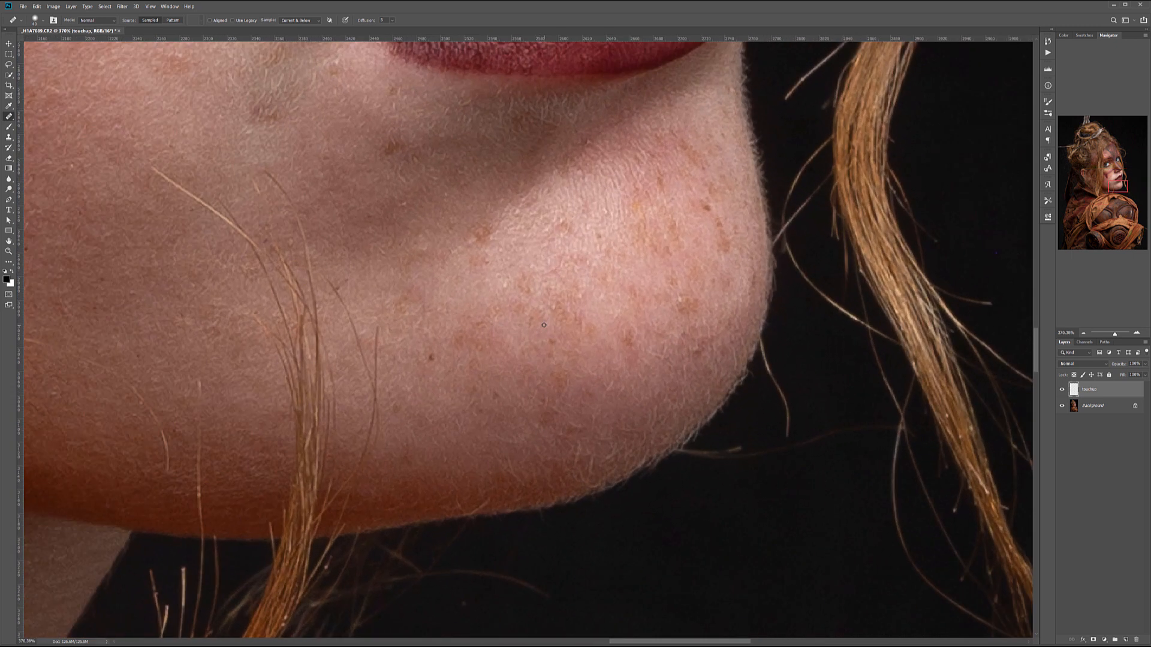
pyautogui.press('[')
pyautogui.keyDown('alt'); pyautogui.click(448, 220); pyautogui.keyUp('alt')
pyautogui.keyDown('alt'); pyautogui.click(419, 376); pyautogui.keyUp('alt')
pyautogui.click(430, 356)
pyautogui.click(556, 416)
# - Heal the dark blemishes below the corner of the mouth using nearby clean skin
pyautogui.moveTo(462, 255)
pyautogui.mouseDown()
pyautogui.moveTo(589, 409)
pyautogui.moveTo(659, 458)
pyautogui.mouseUp()
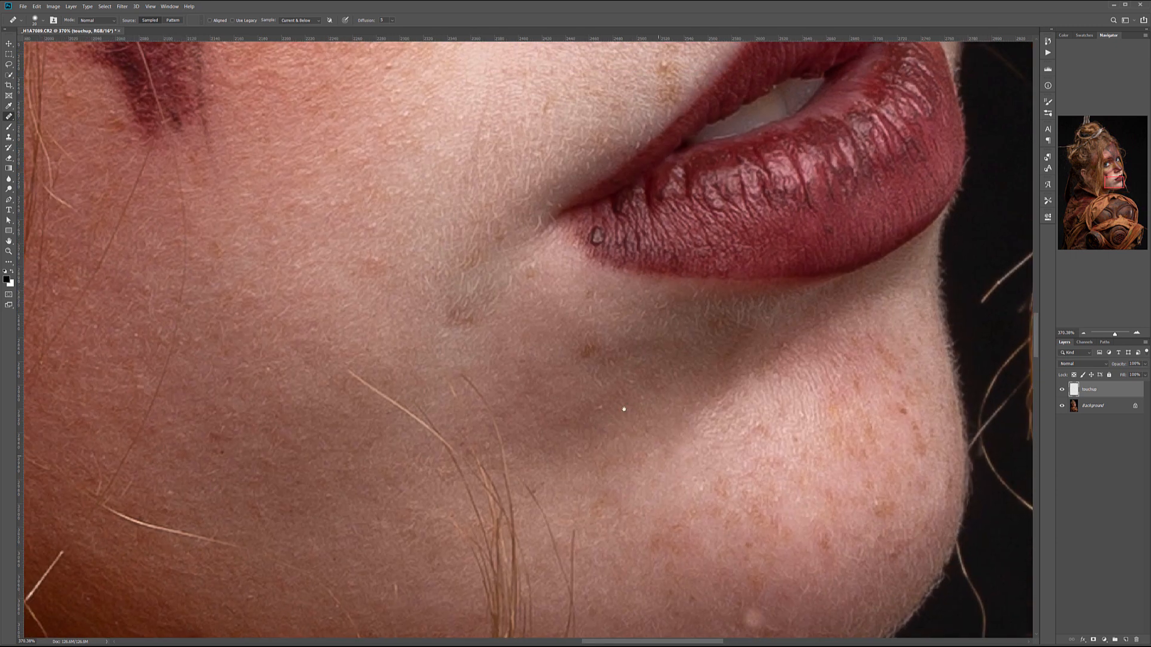
pyautogui.keyDown('alt'); pyautogui.click(580, 380); pyautogui.keyUp('alt')
pyautogui.click(588, 350)
pyautogui.click(467, 318)
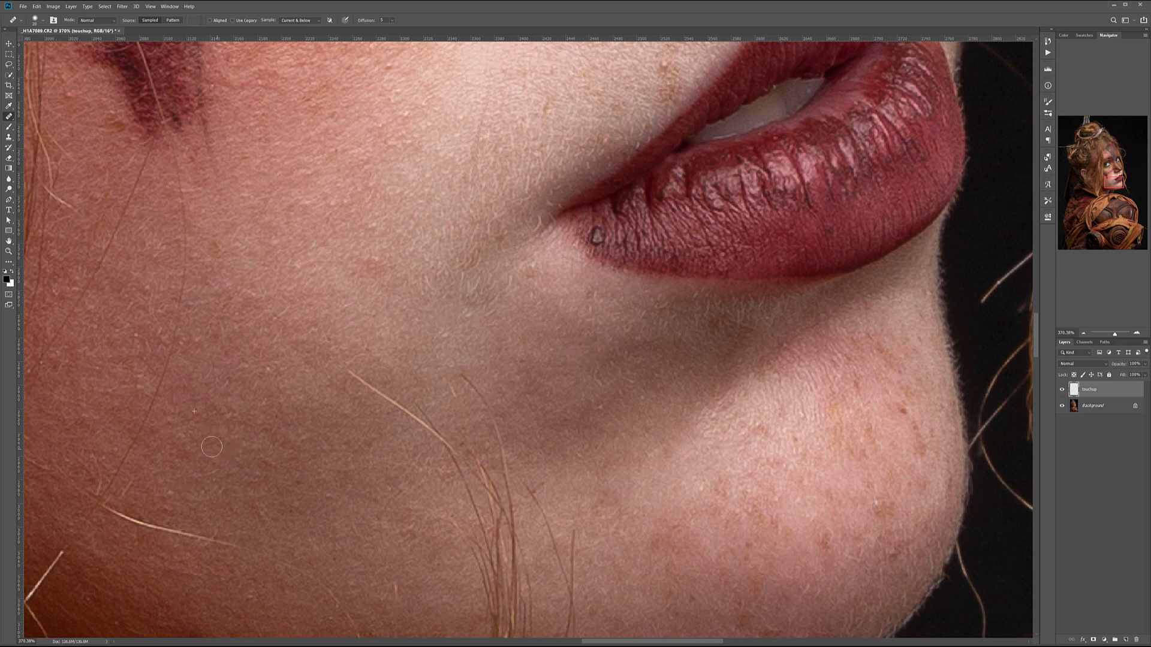
# - Heal the small bump on the lower lip near the corner of the mouth
pyautogui.moveTo(411, 329); pyautogui.dragTo(378, 447)
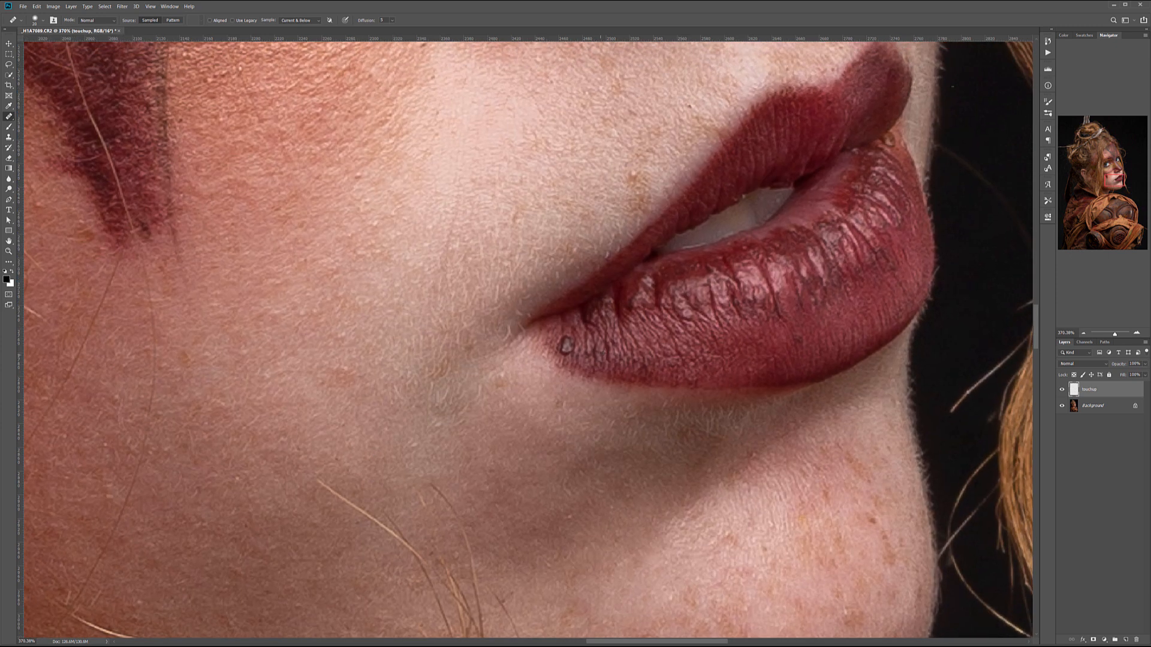
pyautogui.click(567, 346)
pyautogui.click(556, 436)
# - Inspect the cheek, upper lip and nose for blemishes, and heal the bump on the bridge of the nose between the eyes
pyautogui.hscroll(-5, 494, 419)
pyautogui.scroll(2, 494, 419)
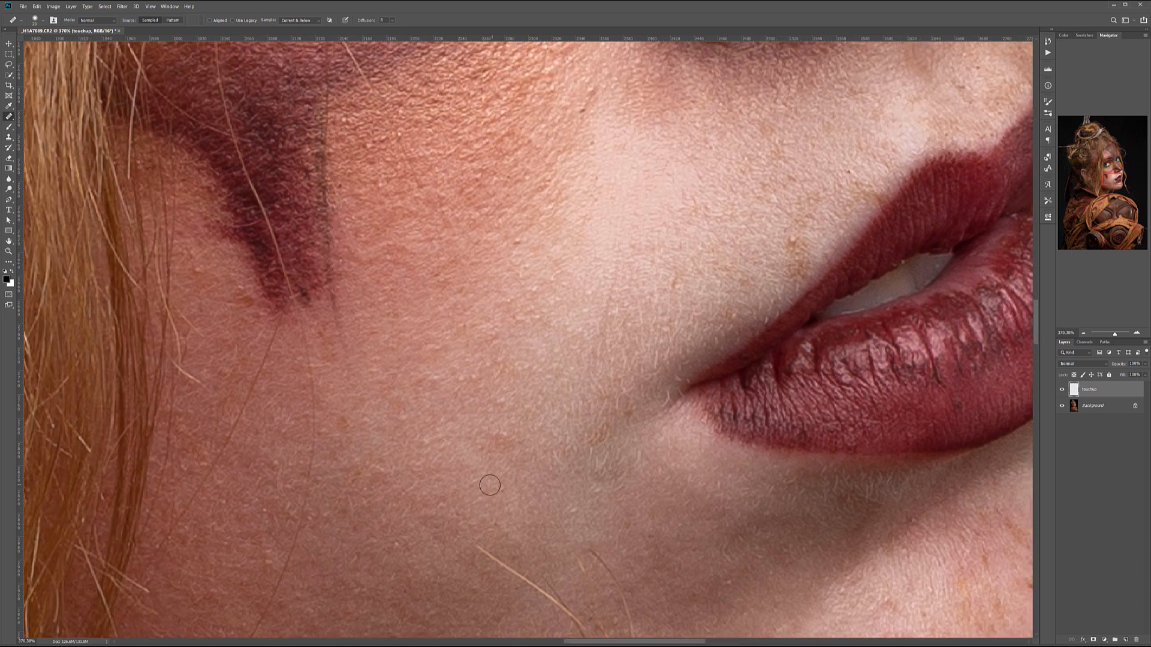
pyautogui.hscroll(10, 509, 442)
pyautogui.scroll(4, 509, 441)
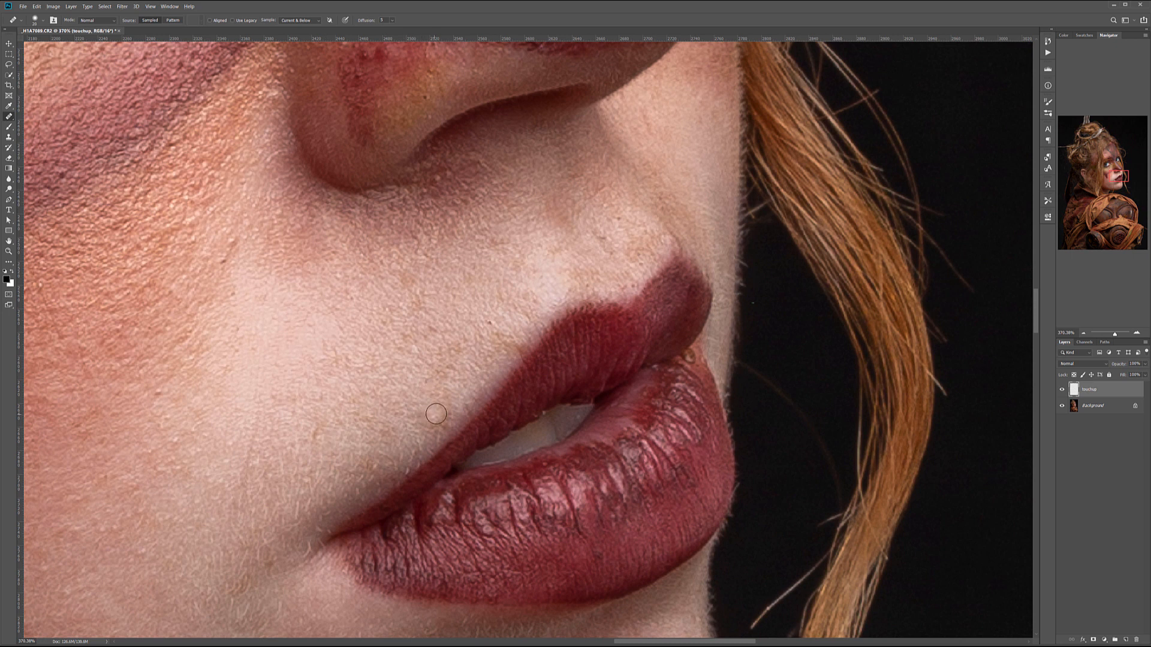
pyautogui.moveTo(437, 312); pyautogui.dragTo(515, 385)
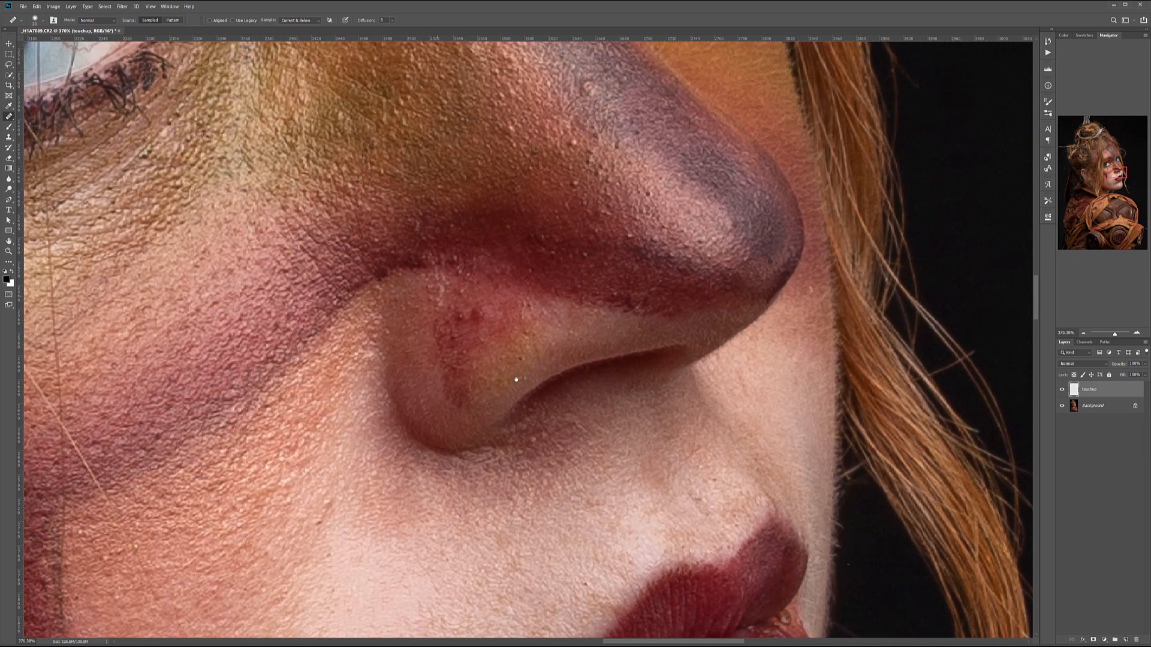
pyautogui.moveTo(645, 278); pyautogui.dragTo(474, 540)
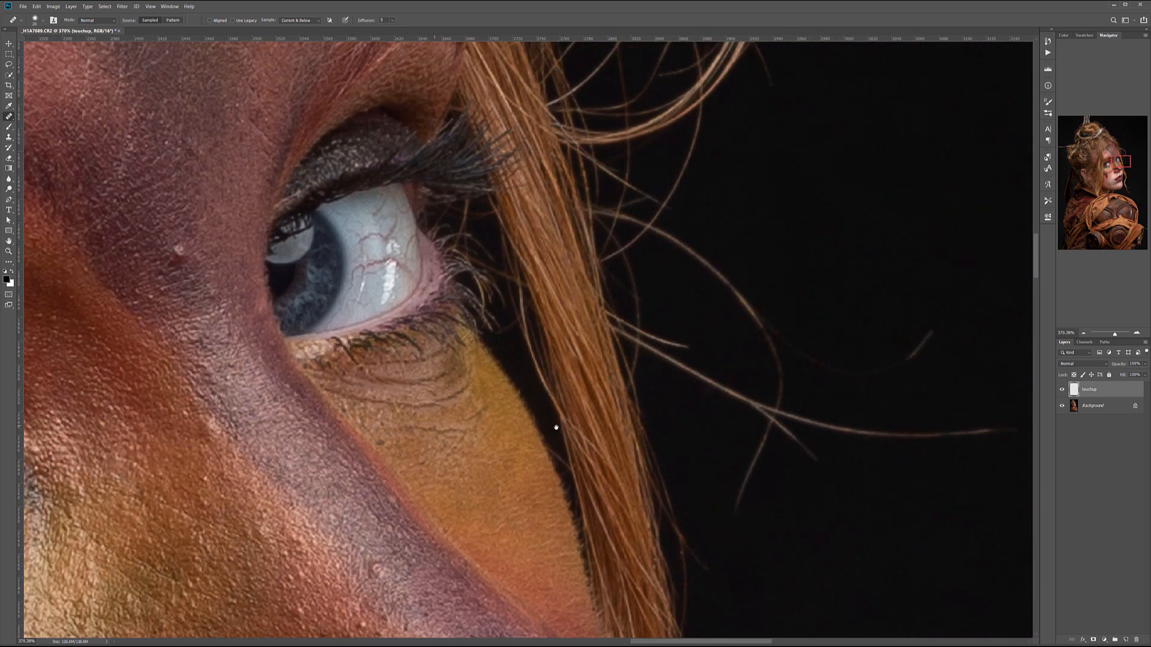
pyautogui.moveTo(446, 426); pyautogui.dragTo(719, 452)
pyautogui.click(448, 257)
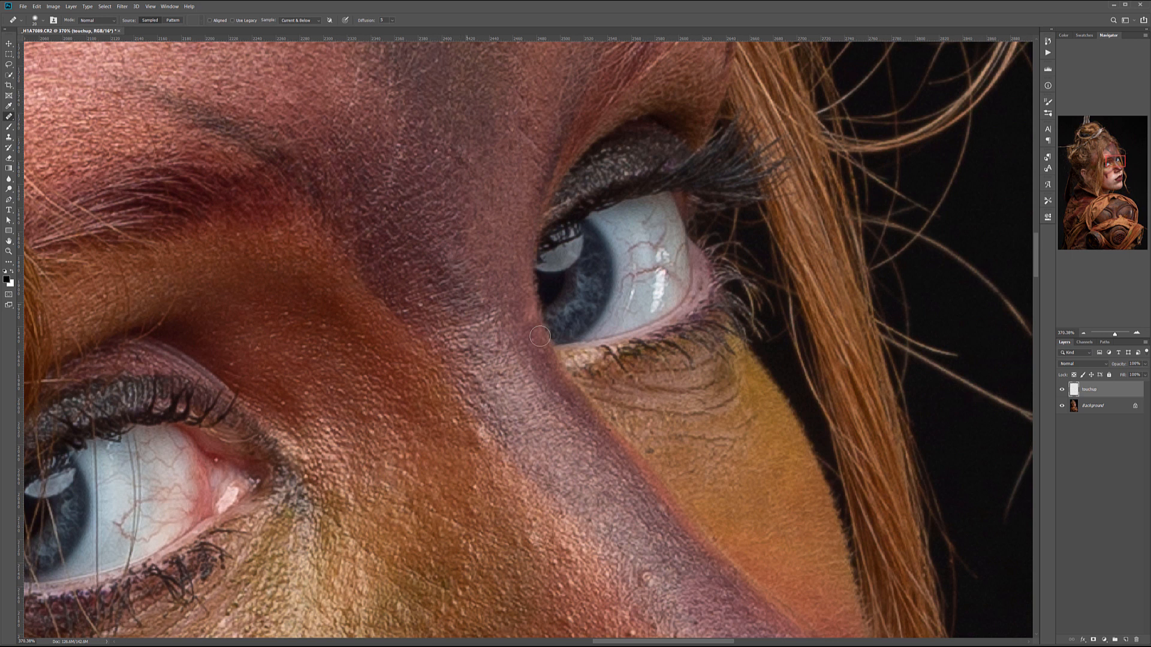
# - Heal the light bump on the forehead between the dark makeup streaks
pyautogui.moveTo(474, 265); pyautogui.dragTo(804, 624)
pyautogui.moveTo(780, 226); pyautogui.dragTo(574, 280)
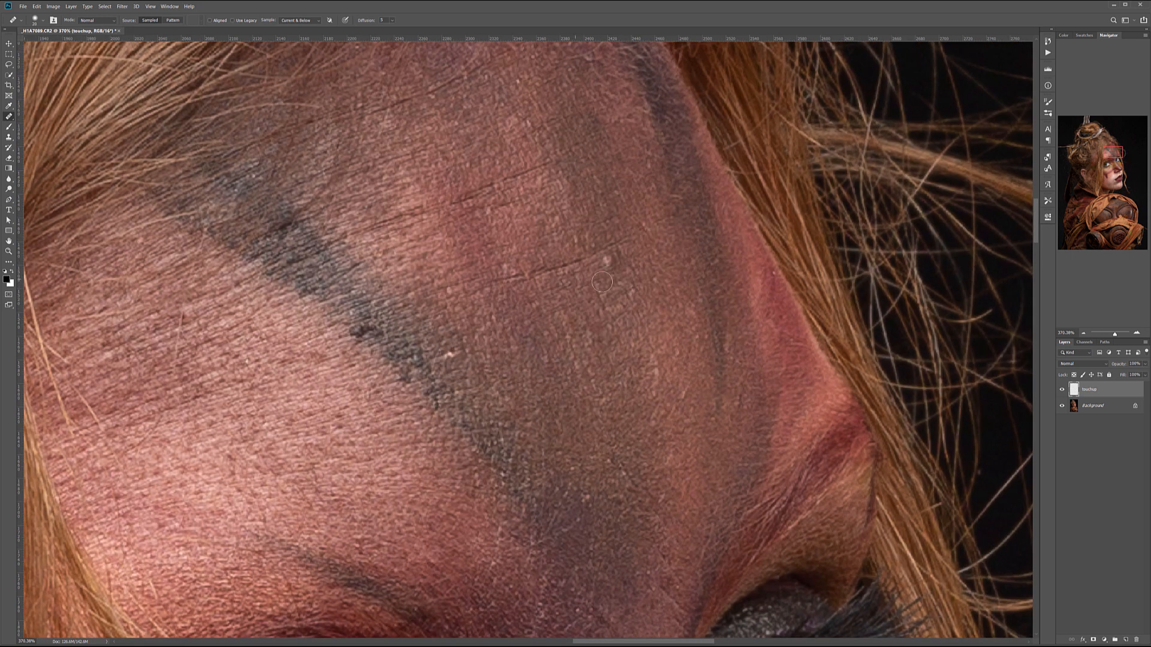
pyautogui.click(607, 260)
# - Check the far eye and cheek, and heal the small dark spots on the side of the nostril
pyautogui.moveTo(384, 135); pyautogui.dragTo(312, 66)
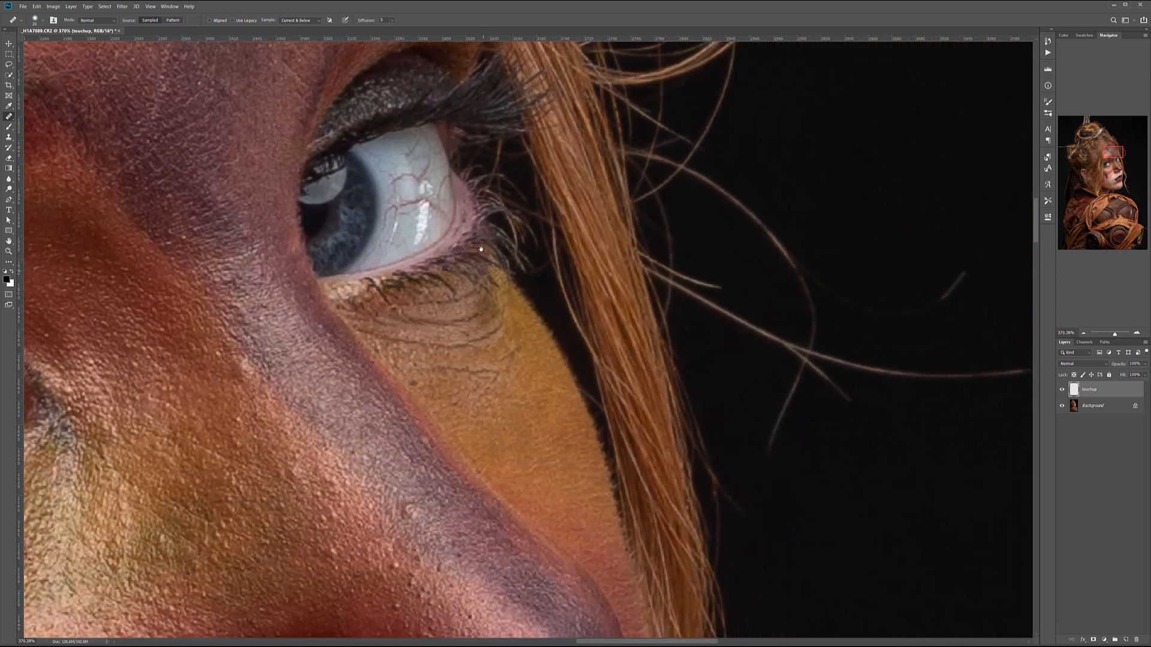
pyautogui.moveTo(558, 600); pyautogui.dragTo(537, 396)
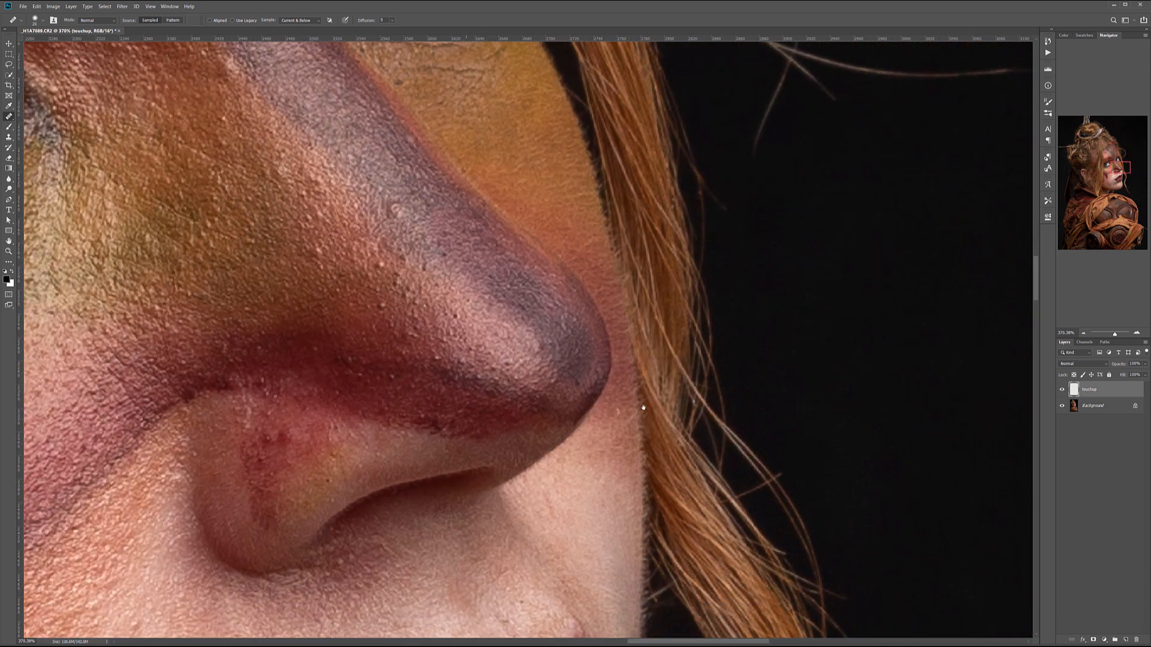
pyautogui.moveTo(480, 472); pyautogui.dragTo(720, 408)
pyautogui.click(542, 354)
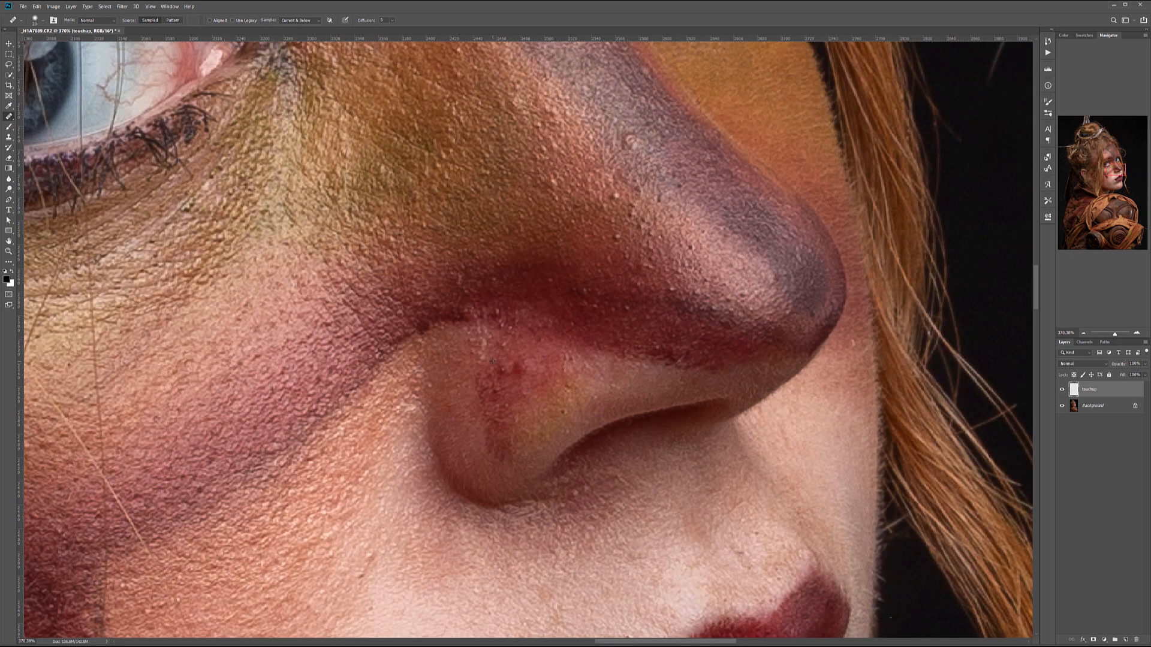
pyautogui.click(518, 369)
pyautogui.click(639, 391)
# - Heal the raised bumps along the bridge and side of the nose, sampling clean skin nearby
pyautogui.click(621, 238)
pyautogui.click(623, 213)
pyautogui.click(616, 196)
pyautogui.keyDown('alt'); pyautogui.click(640, 159); pyautogui.keyUp('alt')
pyautogui.click(630, 142)
pyautogui.moveTo(627, 193)
pyautogui.mouseDown()
pyautogui.moveTo(734, 379)
pyautogui.moveTo(681, 301)
pyautogui.mouseUp()
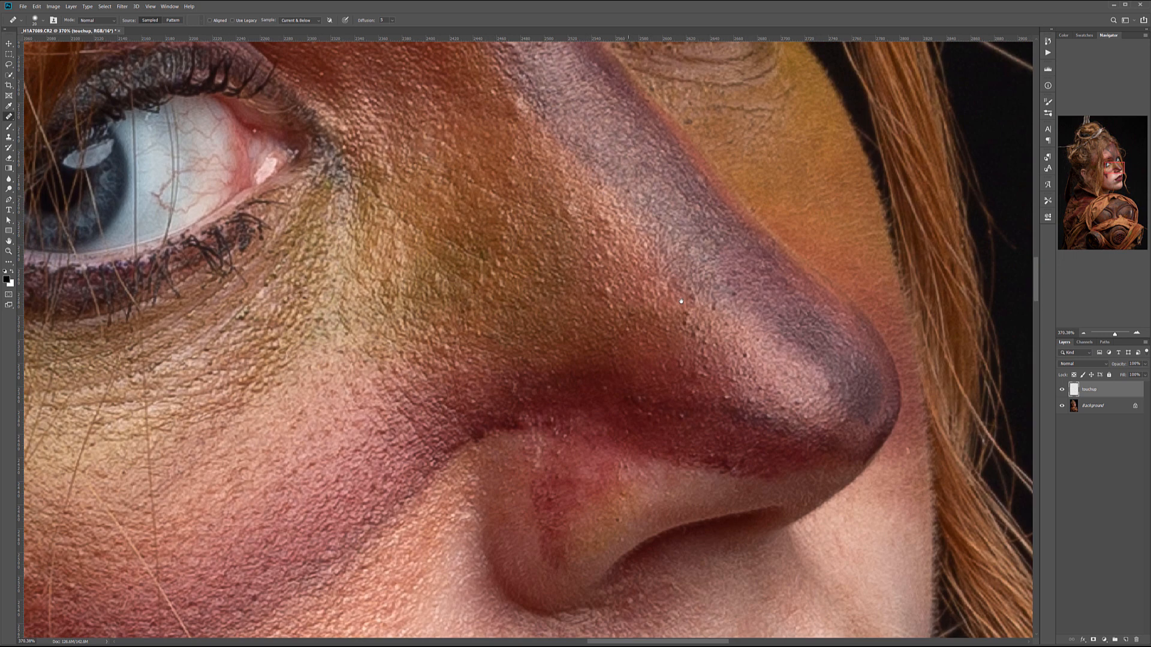
pyautogui.click(563, 211)
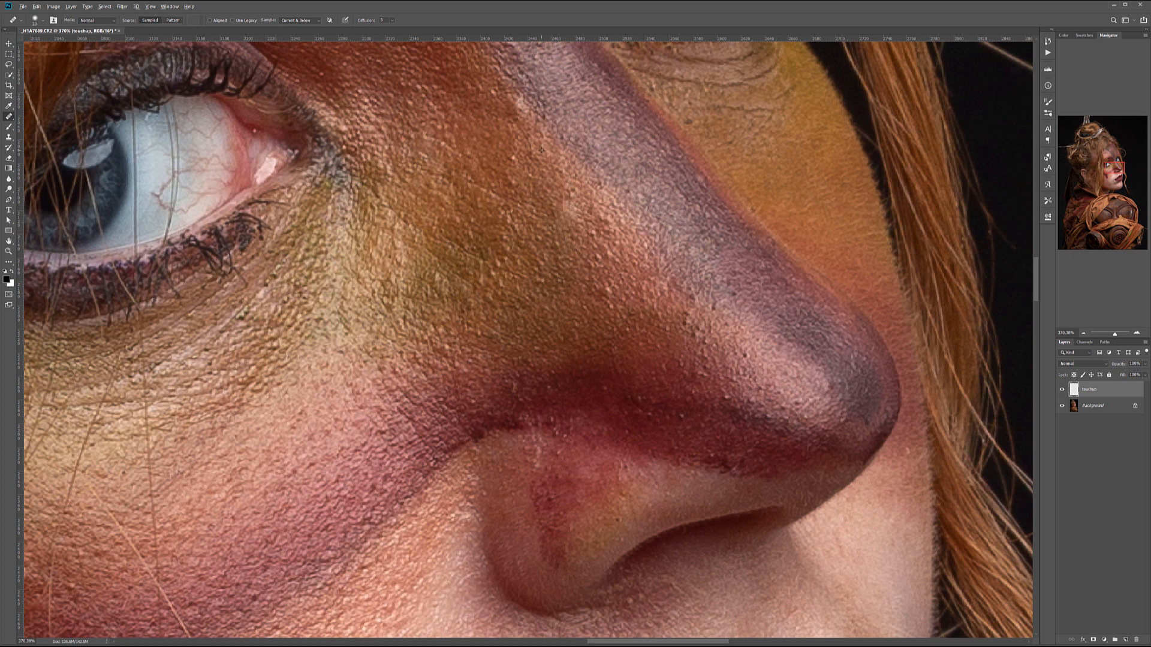
# - Examine the lips, chin, neck, hair, feathers and gas mask for remaining flaws
pyautogui.moveTo(699, 347); pyautogui.dragTo(658, 175)
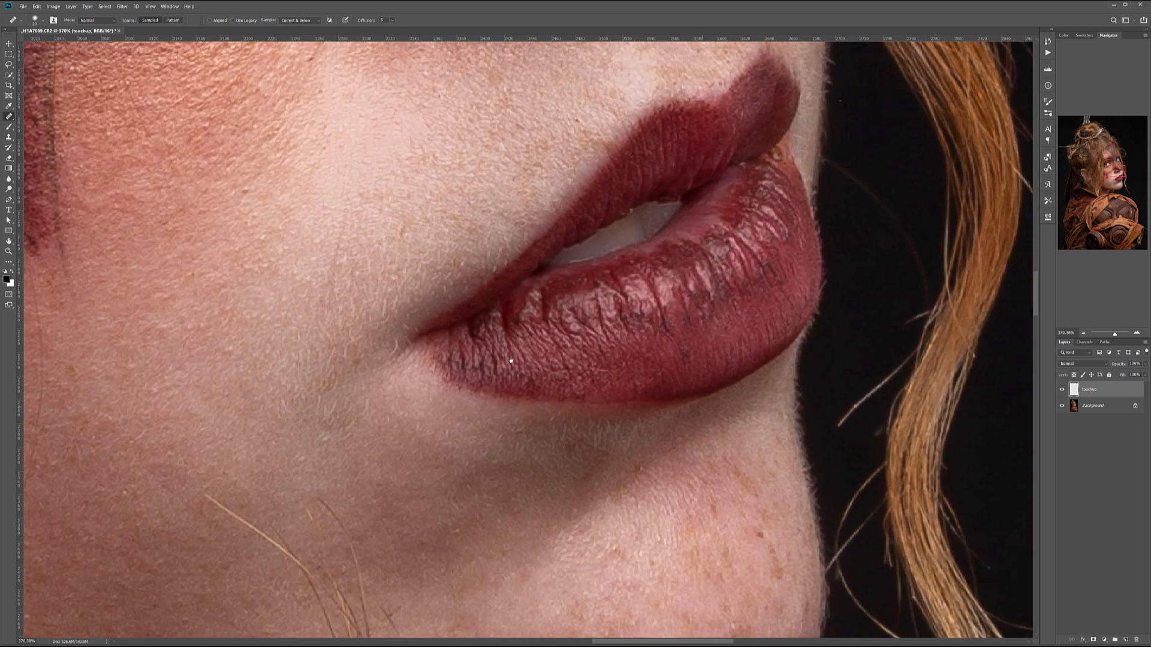
pyautogui.moveTo(511, 375); pyautogui.dragTo(416, 210)
pyautogui.moveTo(537, 365); pyautogui.dragTo(558, 447)
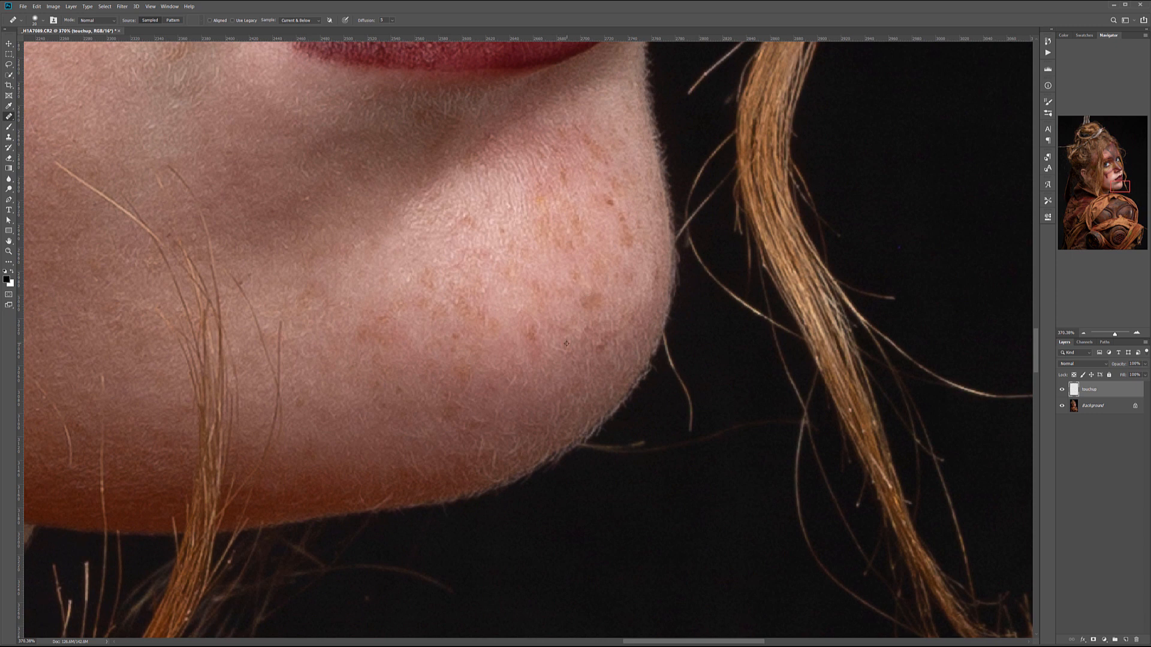
pyautogui.moveTo(503, 391); pyautogui.dragTo(963, 226)
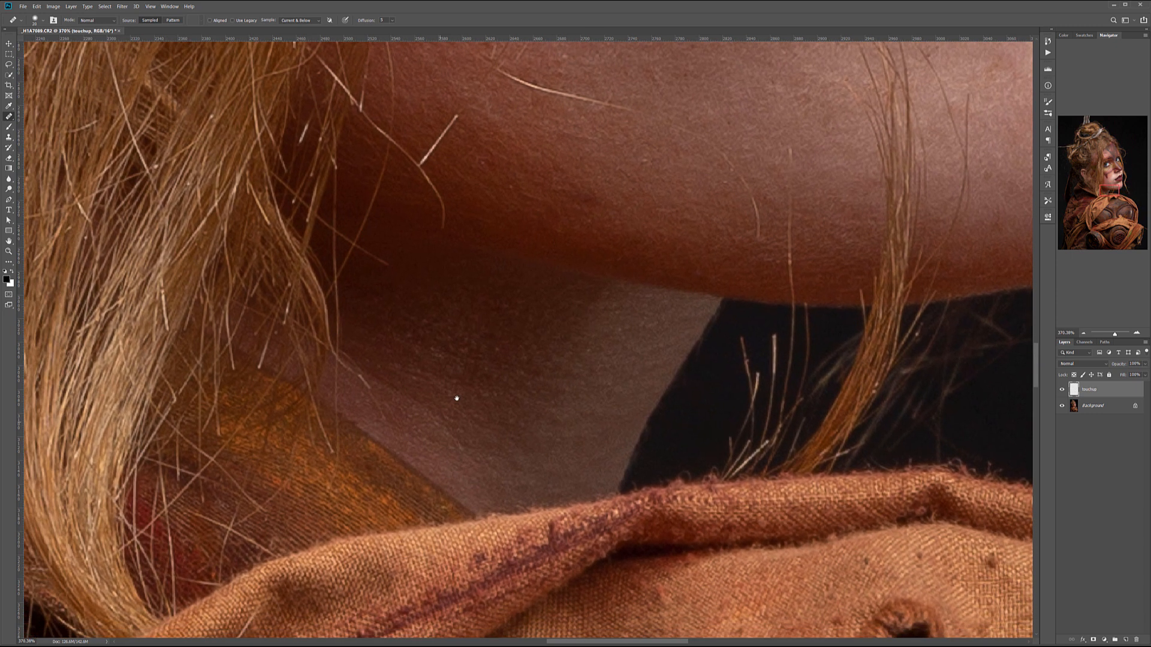
pyautogui.moveTo(445, 401); pyautogui.dragTo(659, 241)
pyautogui.scroll(-3, 642, 388)
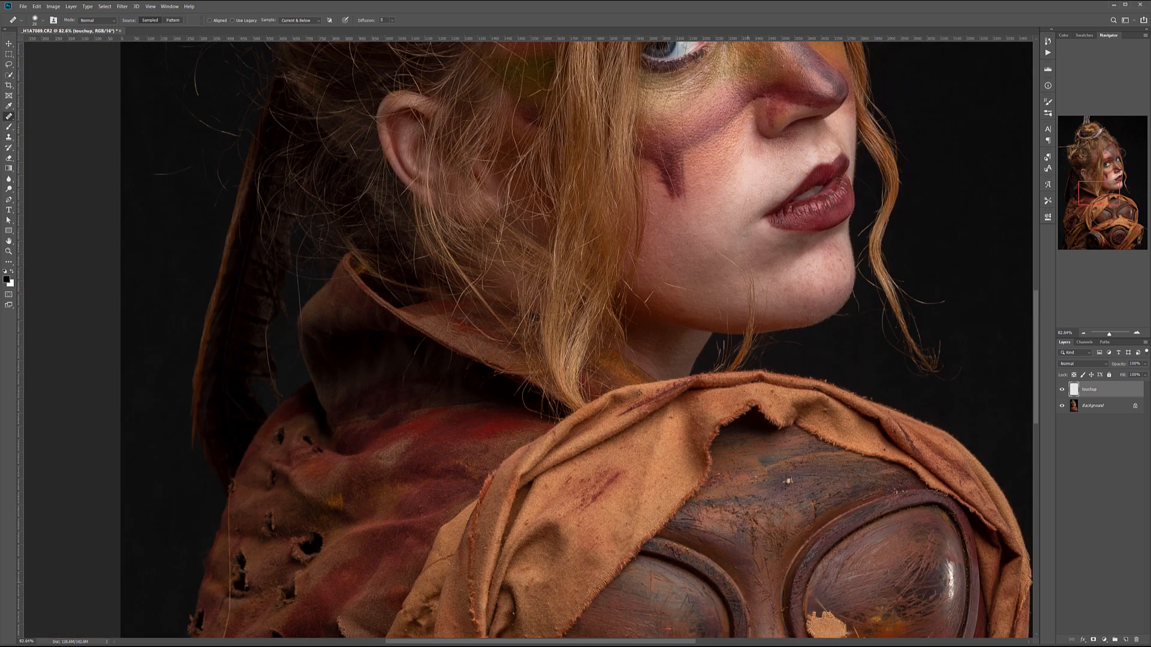
pyautogui.moveTo(426, 174); pyautogui.dragTo(464, 451)
pyautogui.moveTo(526, 257); pyautogui.dragTo(575, 463)
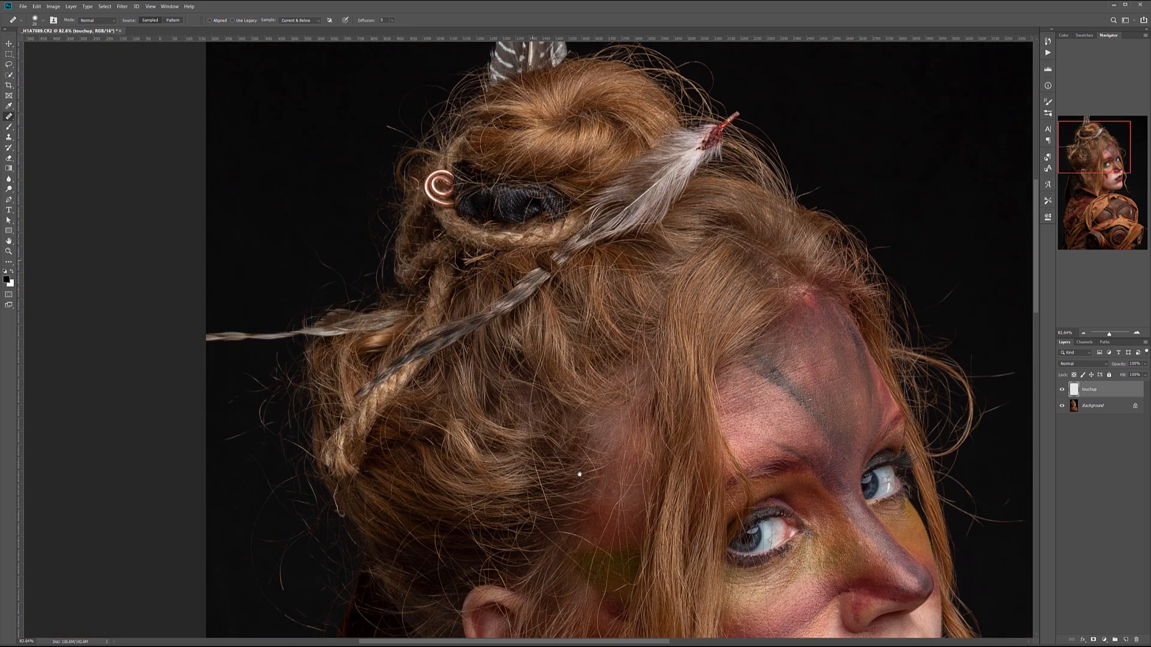
pyautogui.moveTo(524, 324); pyautogui.dragTo(603, 436)
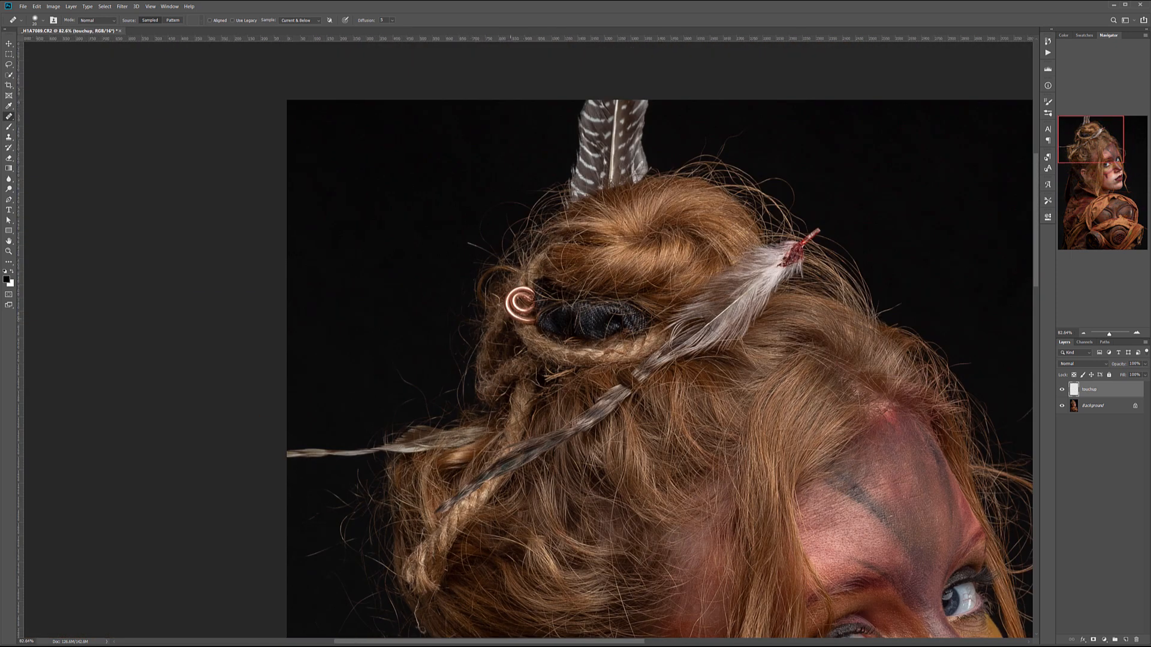
pyautogui.moveTo(699, 524); pyautogui.dragTo(324, 54)
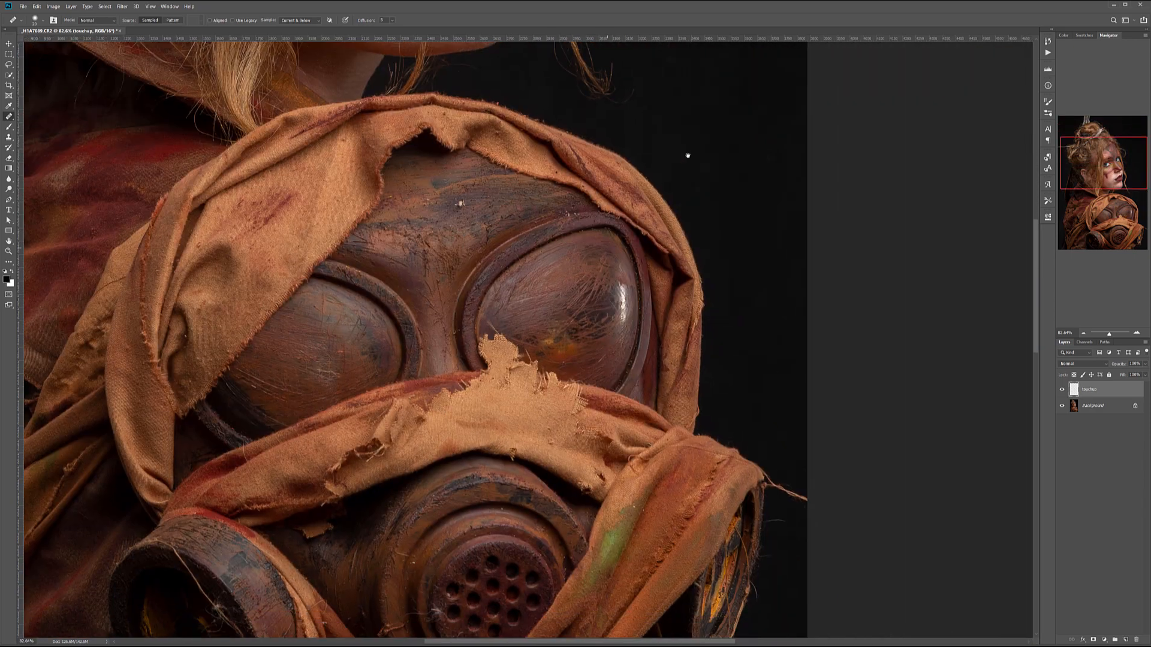
pyautogui.moveTo(665, 182); pyautogui.dragTo(762, 59)
pyautogui.moveTo(658, 160); pyautogui.dragTo(712, 575)
pyautogui.moveTo(401, 471); pyautogui.dragTo(688, 325)
# - Heal away the loose thread on the coat running from the torn hole down to the fabric wrap
pyautogui.moveTo(424, 246); pyautogui.dragTo(501, 201)
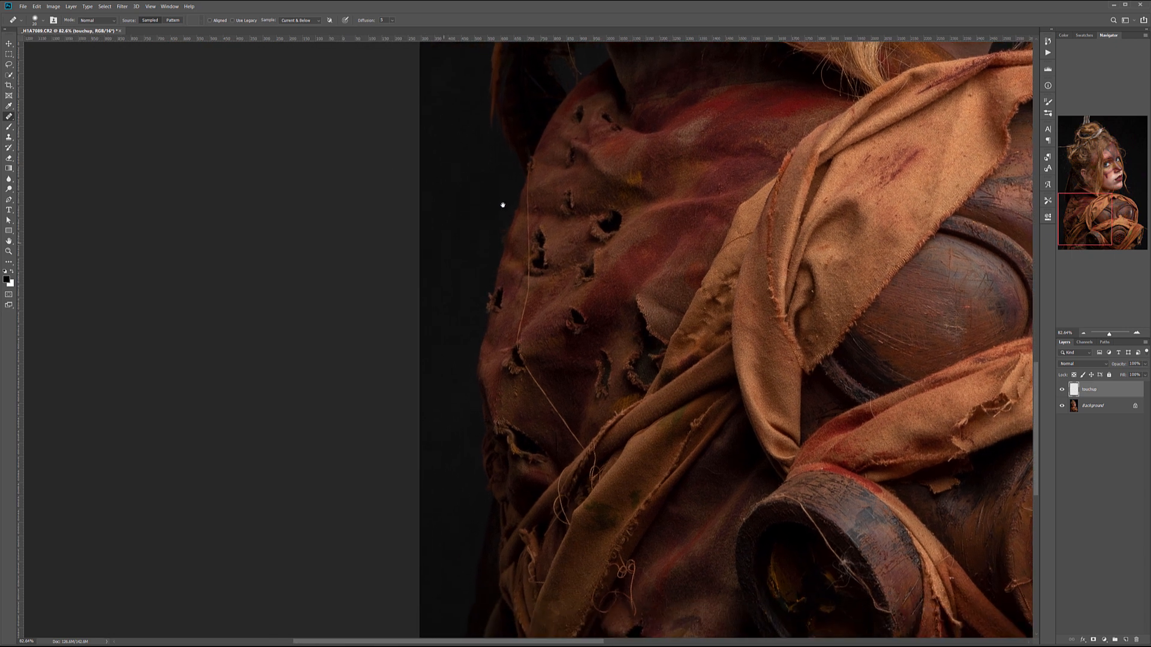
pyautogui.scroll(6, 606, 477)
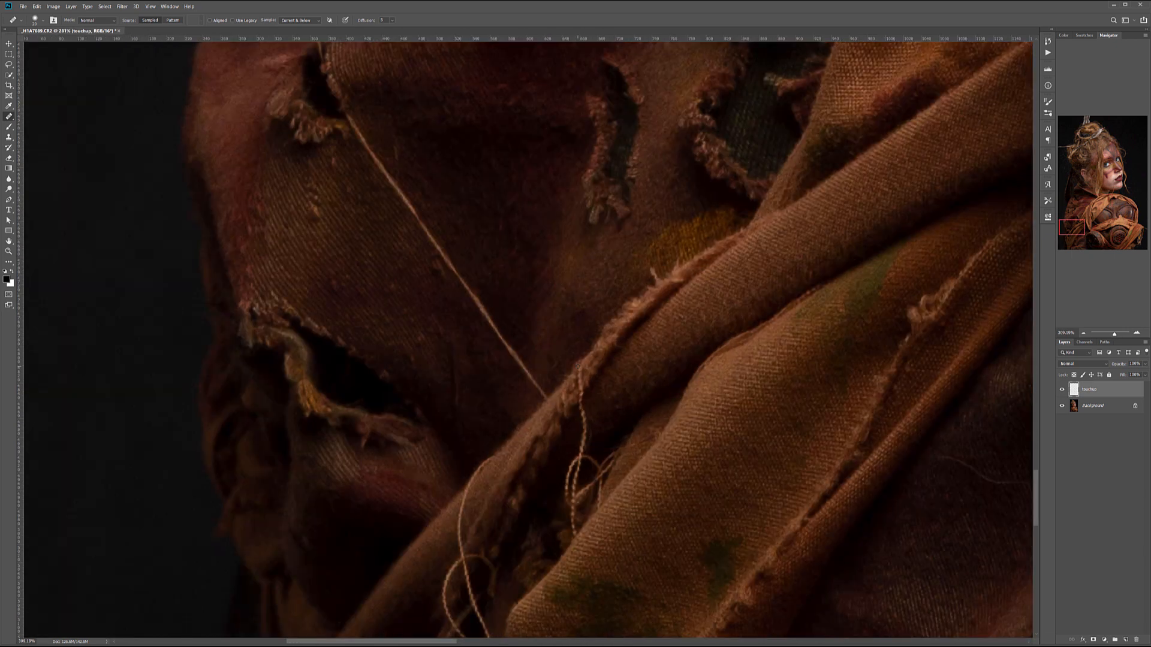
pyautogui.moveTo(342, 131)
pyautogui.mouseDown()
pyautogui.moveTo(406, 222)
pyautogui.moveTo(426, 228)
pyautogui.moveTo(537, 404)
pyautogui.mouseUp()
pyautogui.moveTo(535, 308); pyautogui.dragTo(618, 408)
pyautogui.moveTo(591, 342); pyautogui.dragTo(602, 401)
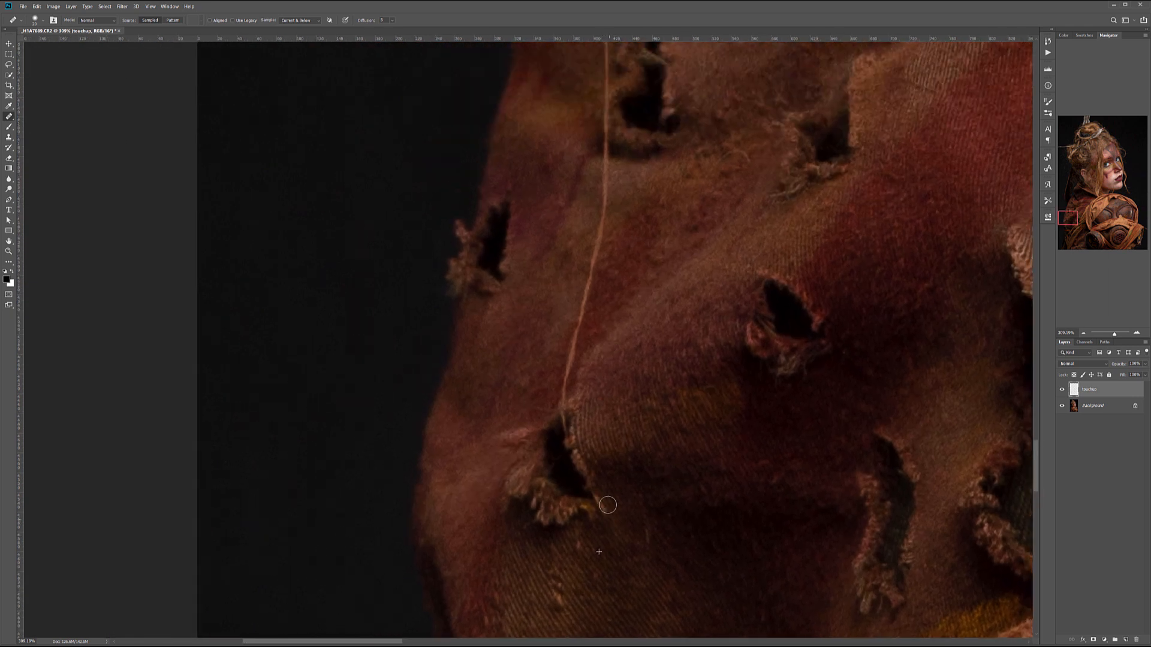
# - Heal away the middle section of the loose thread, from the torn hole up to the double hole
pyautogui.moveTo(611, 341); pyautogui.dragTo(642, 419)
pyautogui.moveTo(596, 476)
pyautogui.mouseDown()
pyautogui.moveTo(626, 325)
pyautogui.moveTo(633, 219)
pyautogui.mouseUp()
pyautogui.moveTo(684, 266)
pyautogui.mouseDown()
pyautogui.moveTo(684, 370)
pyautogui.moveTo(656, 435)
pyautogui.mouseUp()
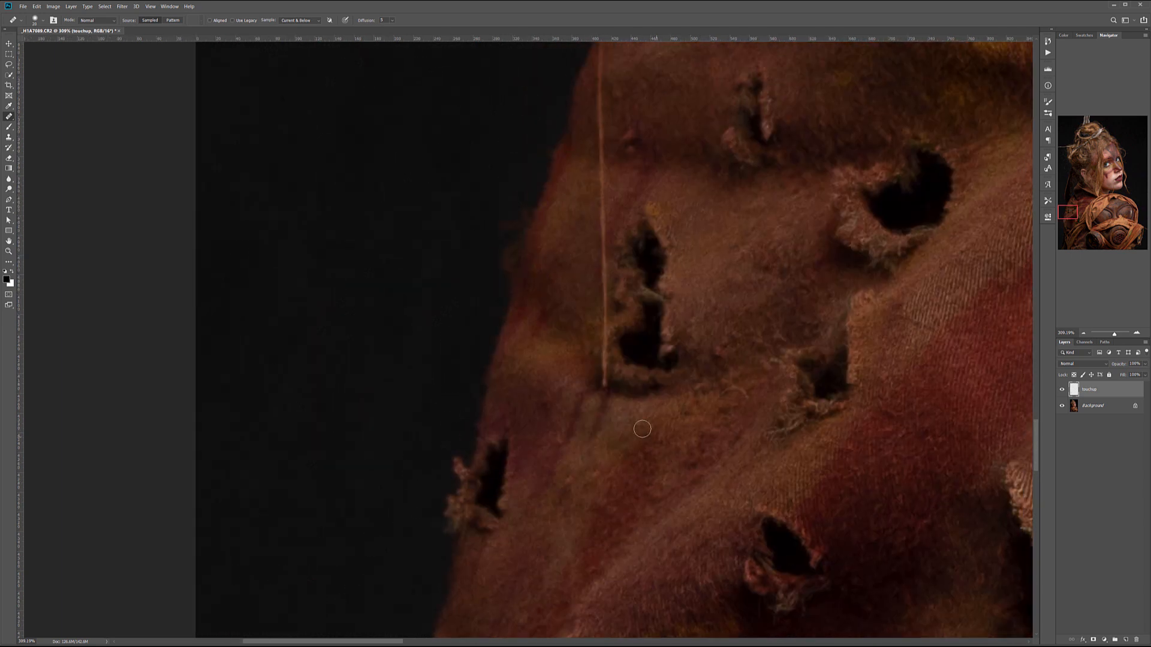
# - Heal away the upper section of the loose thread, from beside the double hole up to the coat's shoulder edge
pyautogui.moveTo(602, 465); pyautogui.dragTo(644, 569)
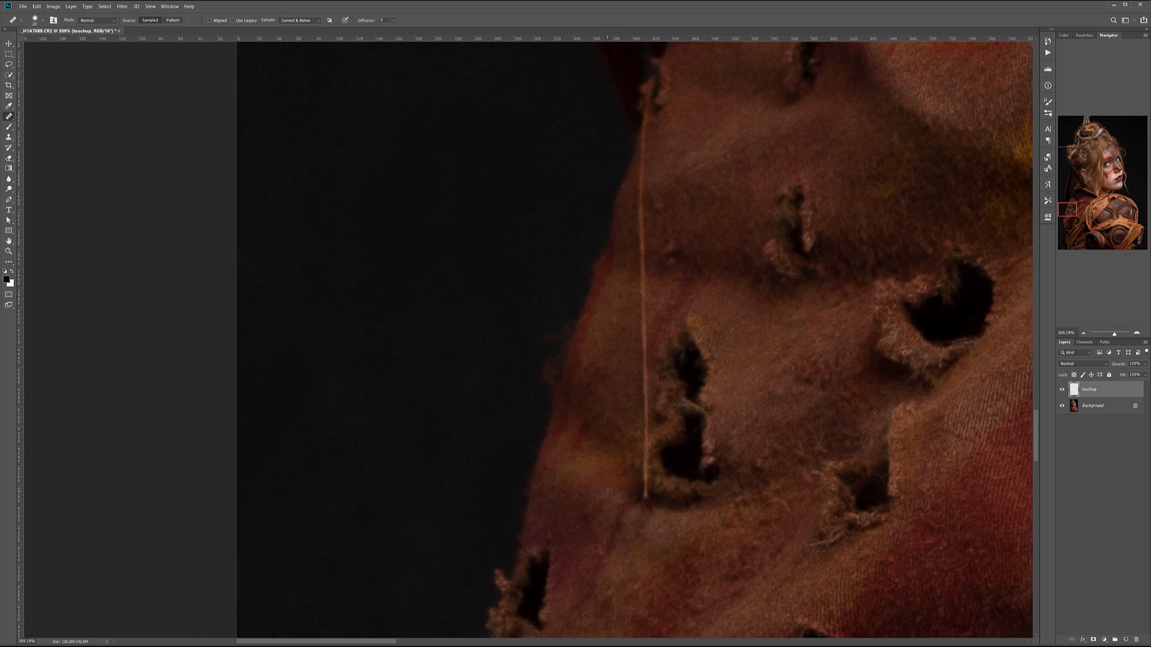
pyautogui.moveTo(645, 493)
pyautogui.mouseDown()
pyautogui.moveTo(645, 369)
pyautogui.moveTo(640, 430)
pyautogui.mouseUp()
pyautogui.moveTo(661, 290); pyautogui.dragTo(668, 378)
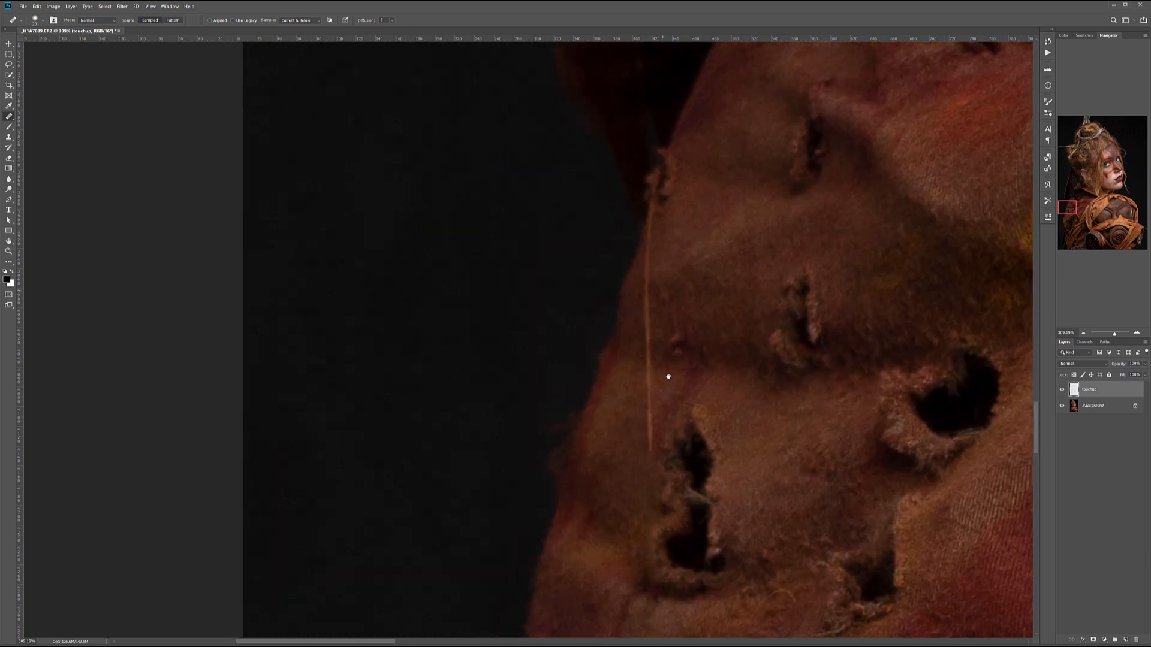
pyautogui.moveTo(649, 438); pyautogui.dragTo(650, 324)
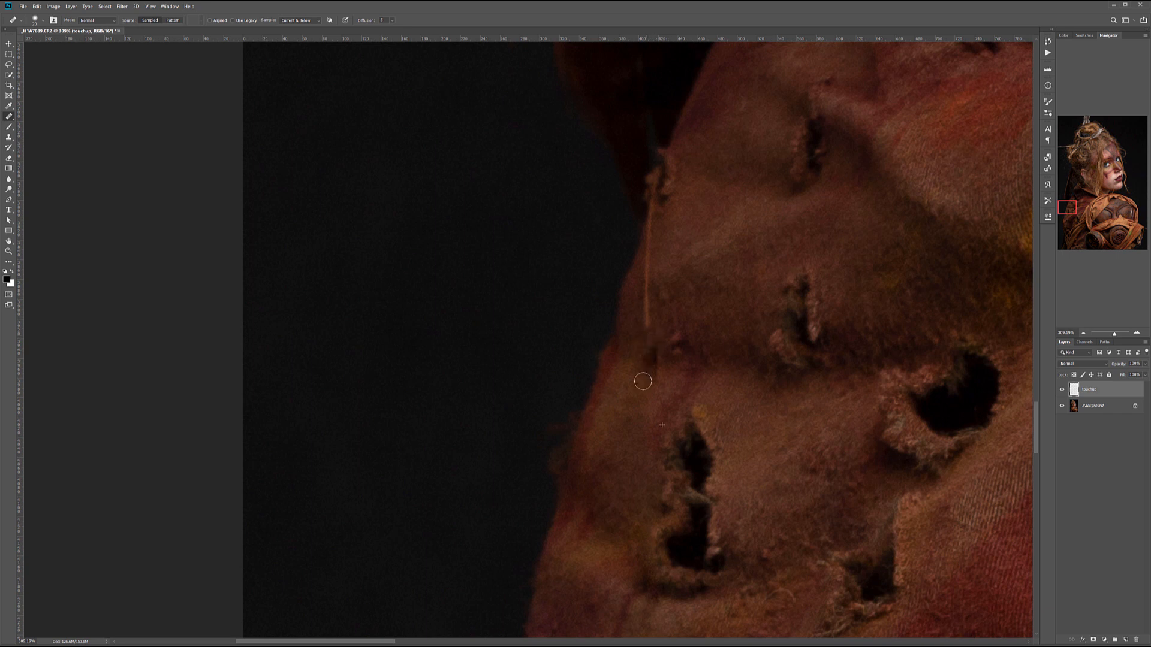
pyautogui.moveTo(720, 303); pyautogui.dragTo(725, 394)
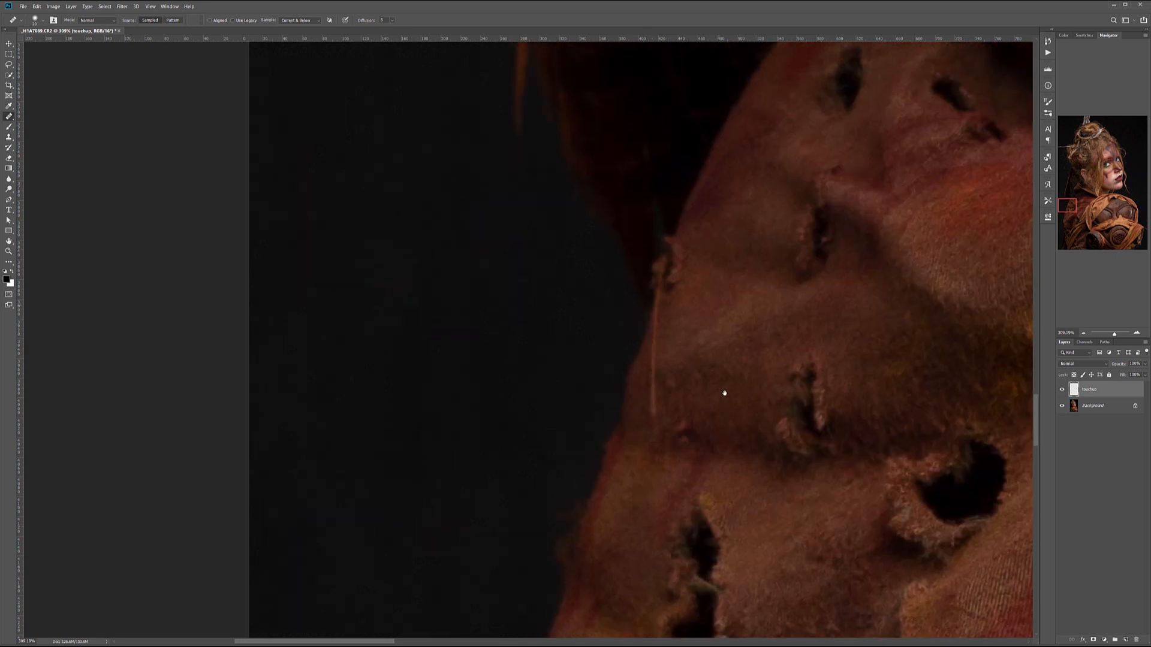
pyautogui.keyDown('alt'); pyautogui.click(678, 357); pyautogui.keyUp('alt')
pyautogui.moveTo(651, 360)
pyautogui.mouseDown()
pyautogui.moveTo(660, 416)
pyautogui.moveTo(651, 407)
pyautogui.moveTo(657, 351)
pyautogui.mouseUp()
# - Examine the cleaned coat fabric and the gas mask for leftover threads and distractions
pyautogui.moveTo(763, 404); pyautogui.dragTo(566, 222)
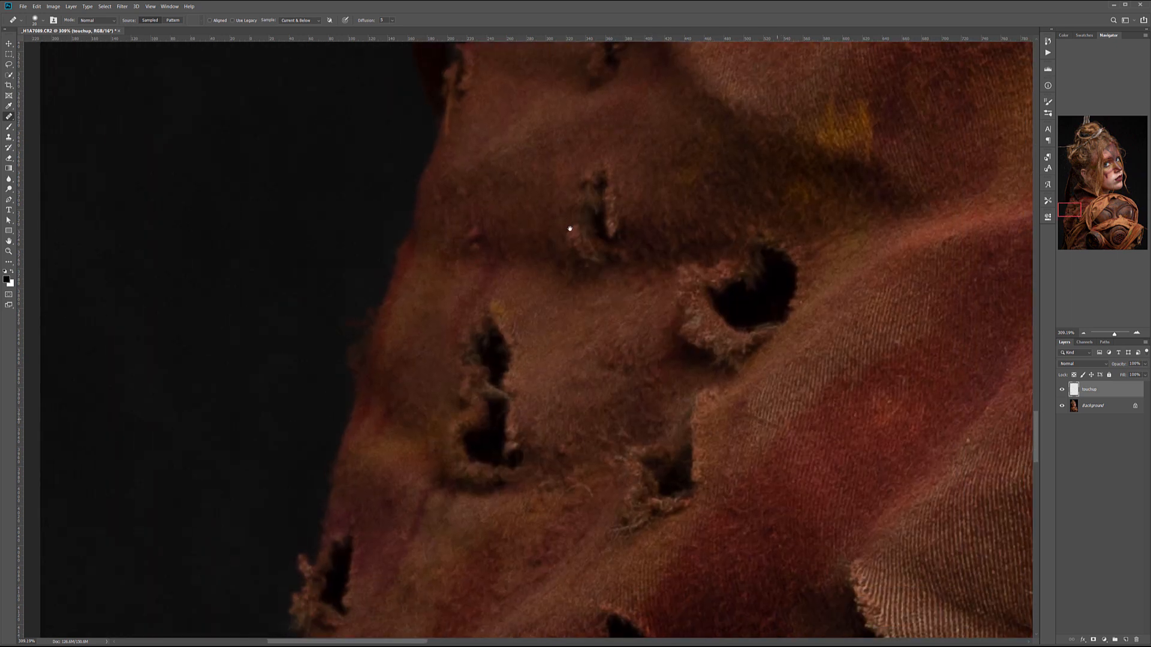
pyautogui.scroll(-15, 599, 362)
pyautogui.moveTo(533, 355); pyautogui.dragTo(458, 154)
pyautogui.moveTo(689, 311); pyautogui.dragTo(526, 388)
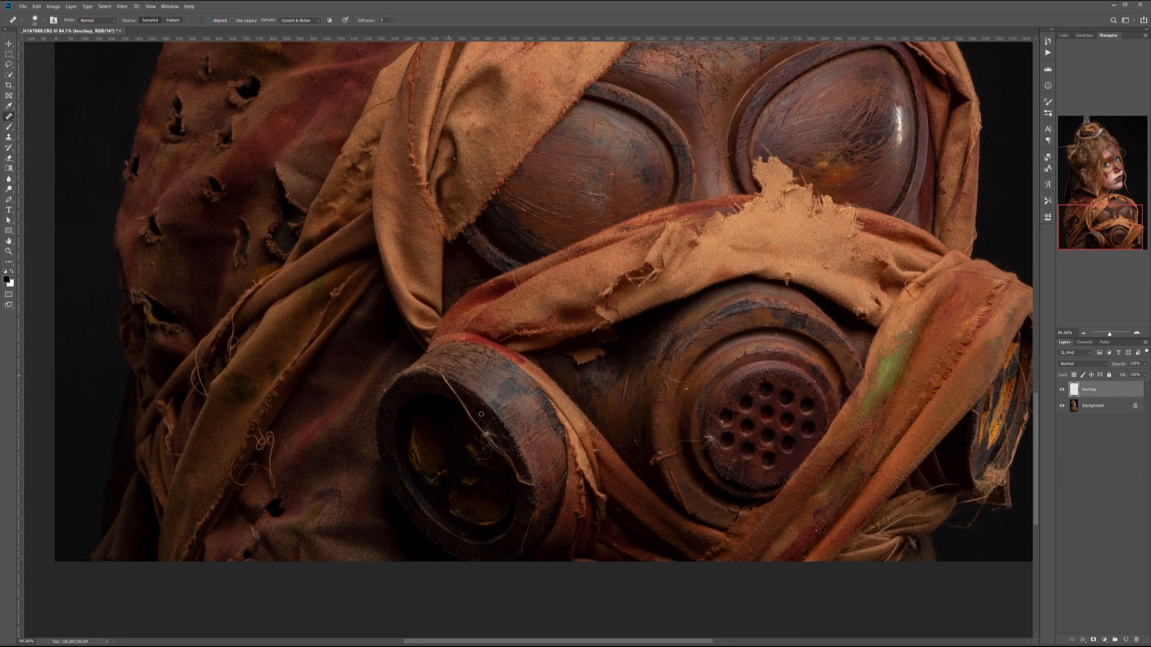
pyautogui.moveTo(567, 352); pyautogui.dragTo(422, 523)
pyautogui.moveTo(742, 384); pyautogui.dragTo(673, 541)
pyautogui.moveTo(557, 298); pyautogui.dragTo(789, 635)
pyautogui.moveTo(650, 249); pyautogui.dragTo(504, 270)
# - Inspect the whites and red veins of both eyes up close, and review the whole portrait
pyautogui.scroll(5, 509, 287)
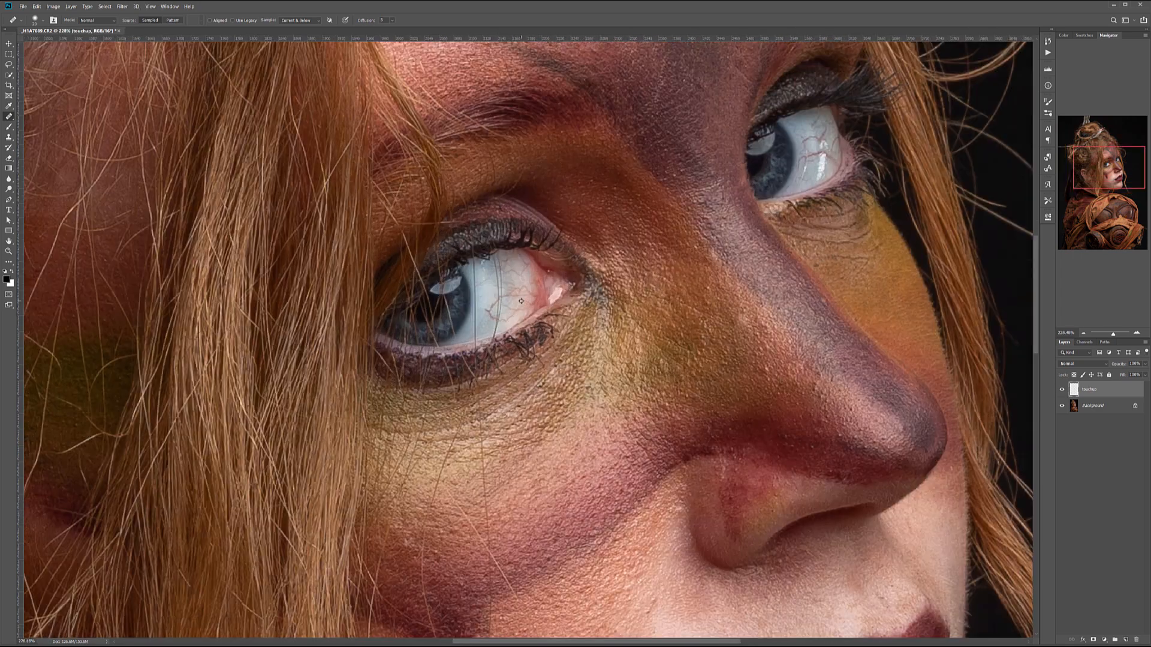
pyautogui.click(498, 299)
pyautogui.moveTo(977, 101); pyautogui.dragTo(623, 294)
pyautogui.click(567, 226)
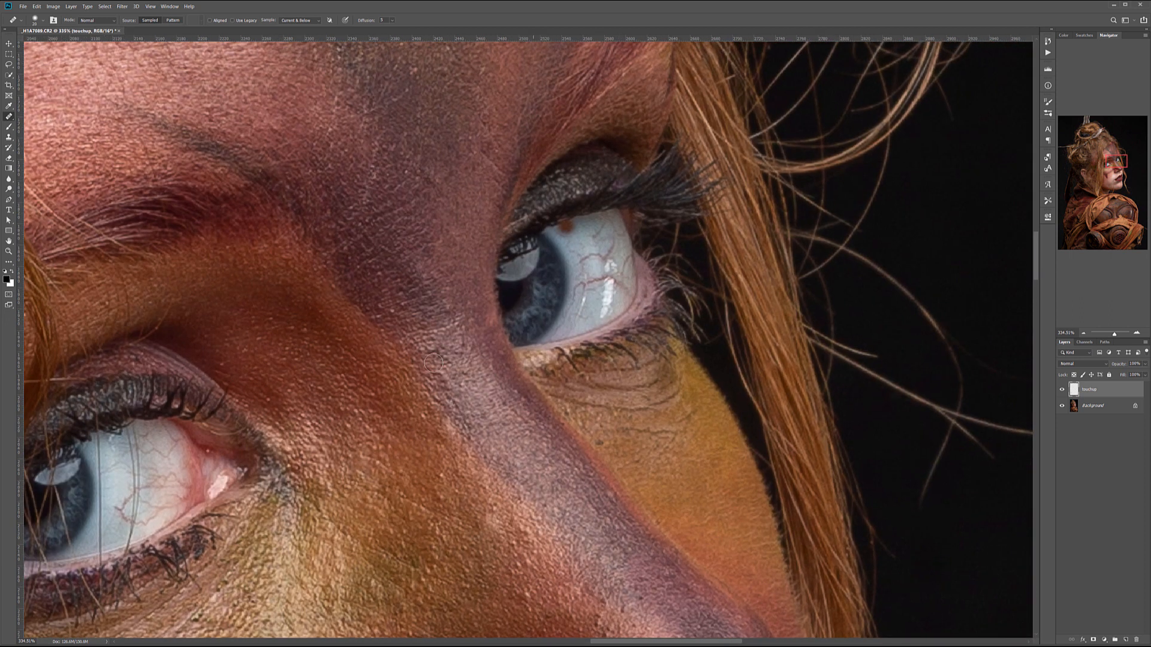
pyautogui.scroll(-5, 440, 361)
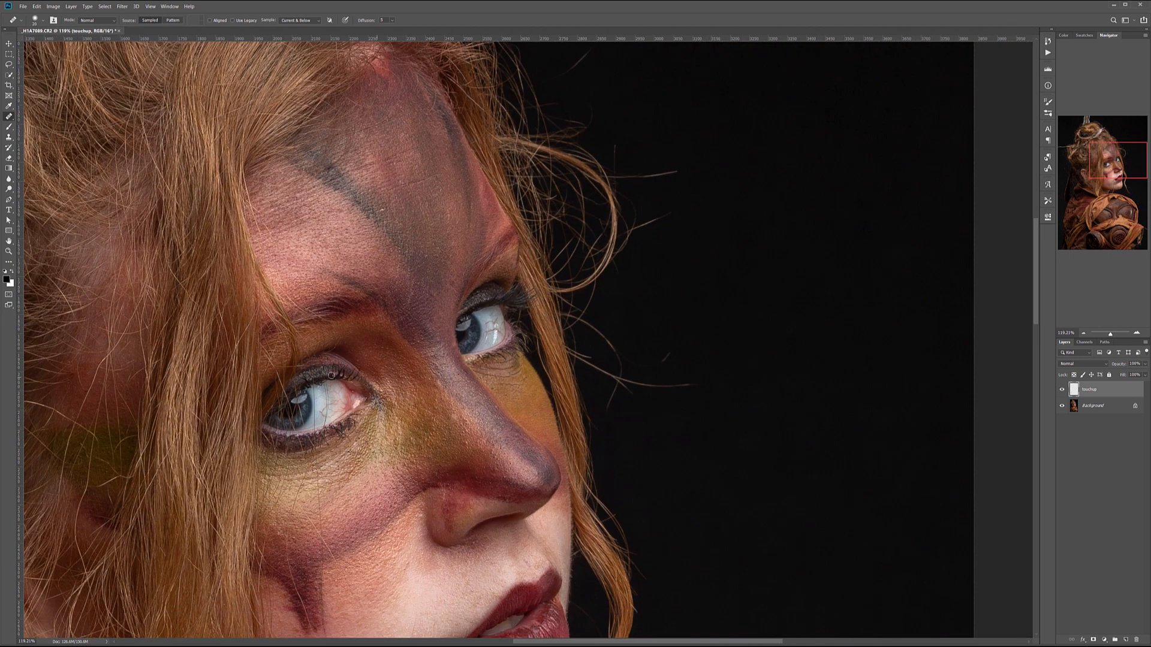
pyautogui.scroll(-4, 453, 388)
pyautogui.moveTo(547, 417); pyautogui.dragTo(783, 242)
pyautogui.moveTo(653, 307); pyautogui.dragTo(557, 329)
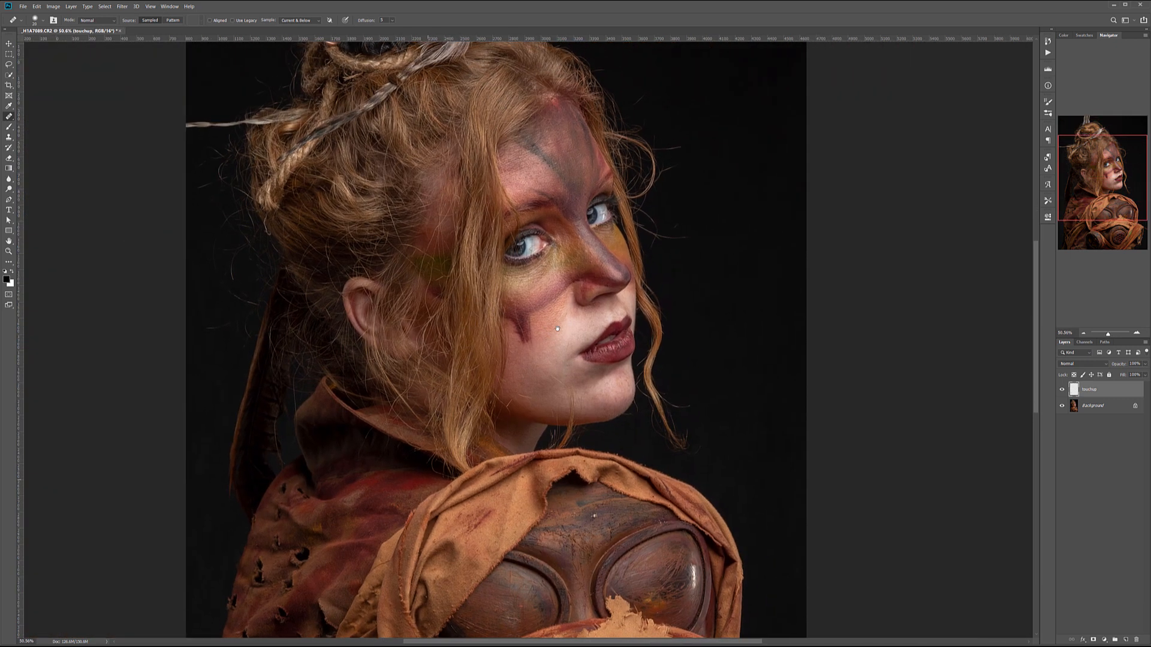
pyautogui.scroll(-3, 575, 377)
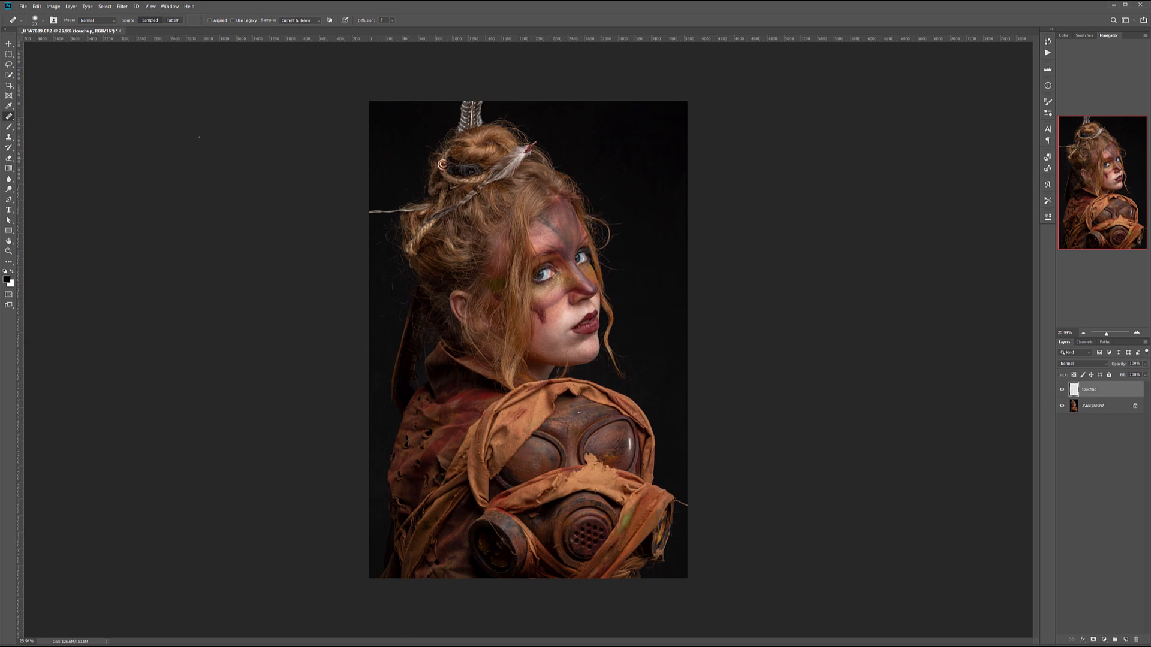
# - Crop the portrait slightly tighter along its left and bottom edges and switch to the Move tool
pyautogui.click(9, 86)
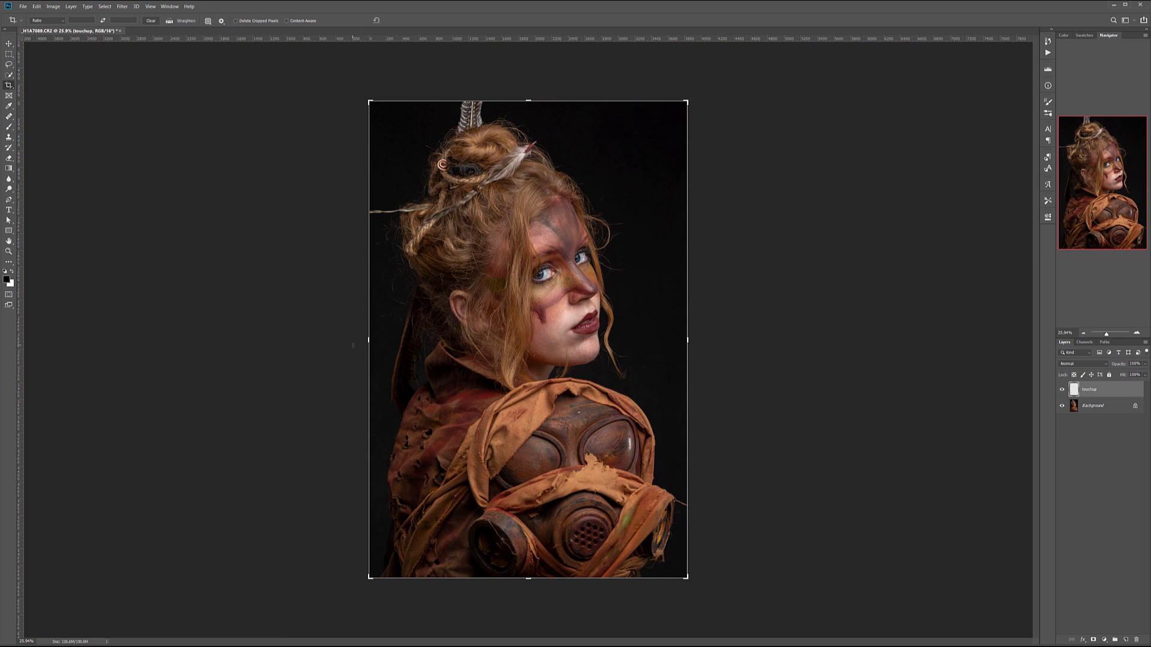
pyautogui.moveTo(369, 340); pyautogui.dragTo(373, 340)
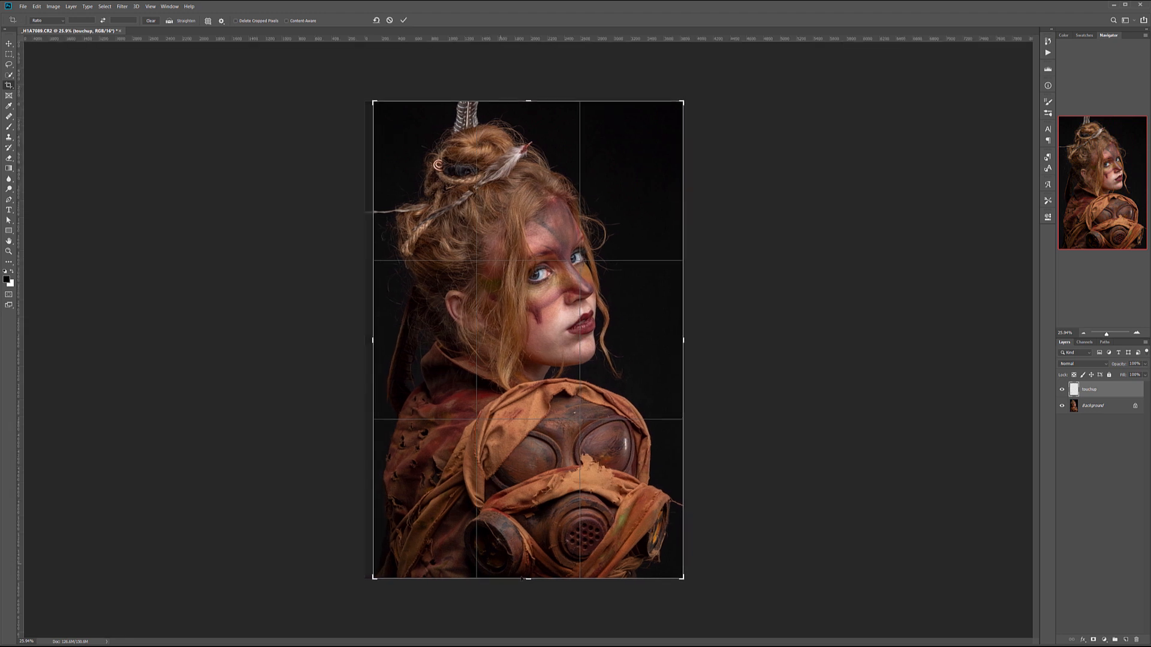
pyautogui.moveTo(528, 578); pyautogui.dragTo(528, 575)
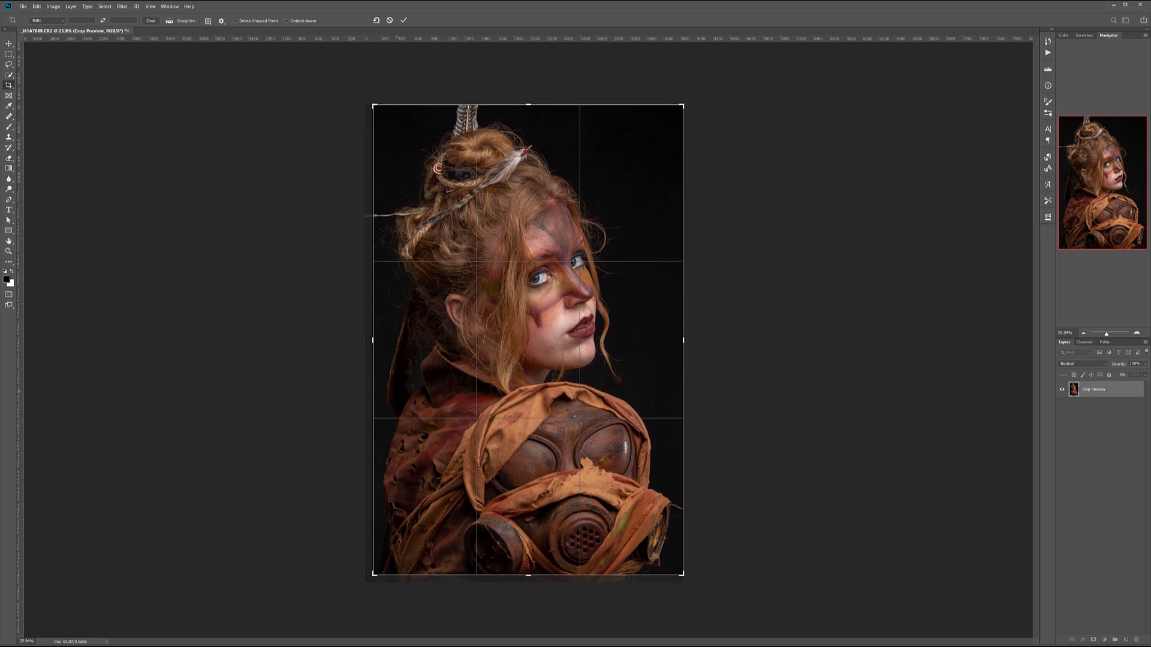
pyautogui.moveTo(370, 340); pyautogui.dragTo(372, 340)
pyautogui.hotkey('ctrl', 'r')
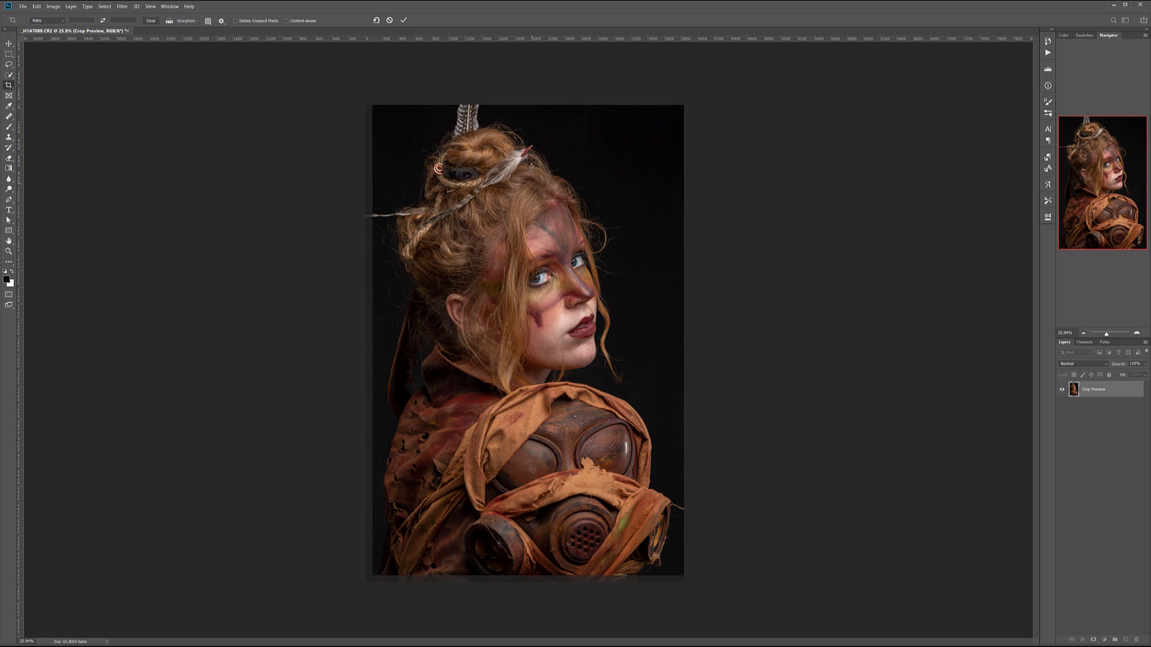
pyautogui.press('Return')
pyautogui.click(666, 278)
pyautogui.moveTo(684, 340); pyautogui.dragTo(685, 340)
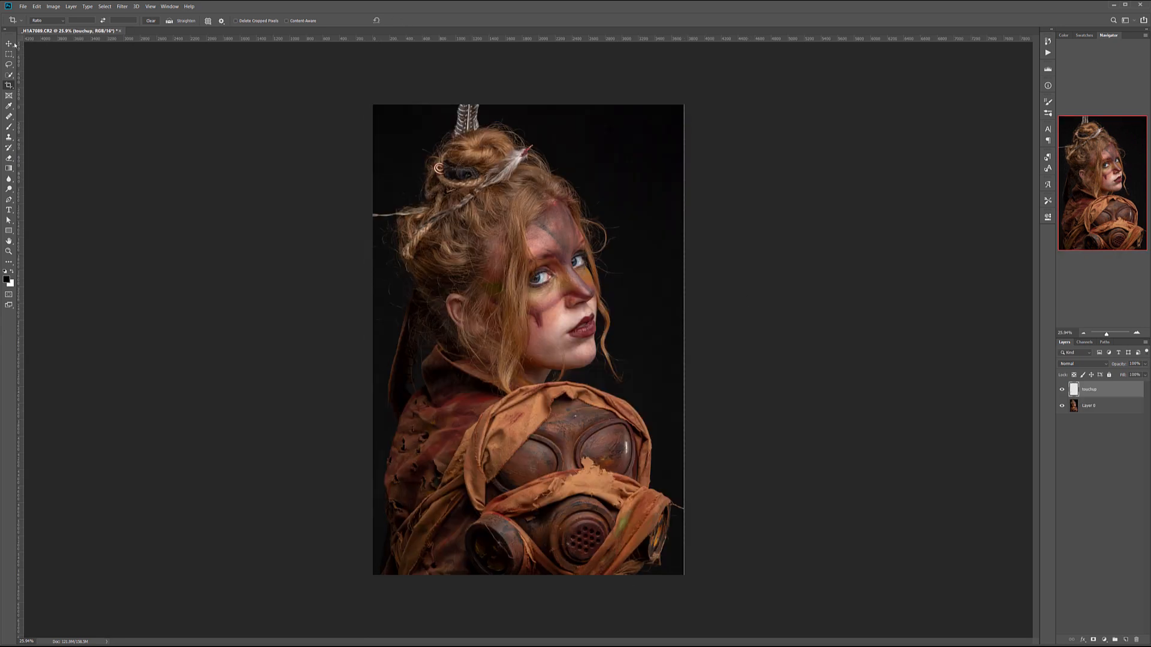
pyautogui.click(13, 43)
pyautogui.scroll(5, 571, 295)
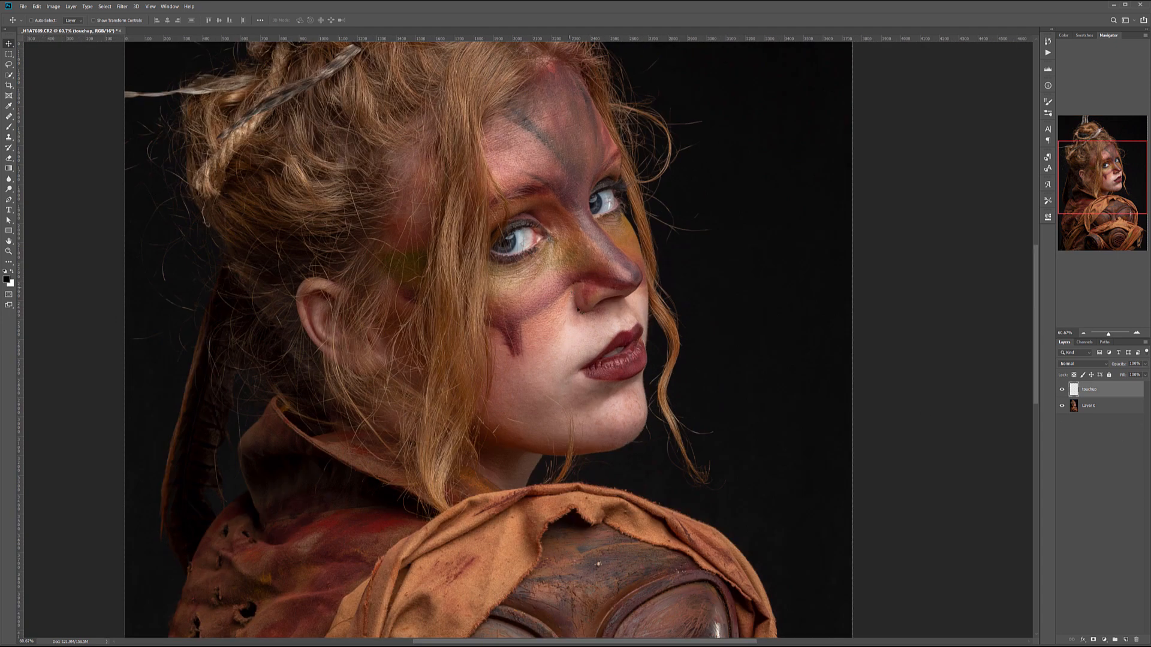
pyautogui.scroll(-4, 582, 343)
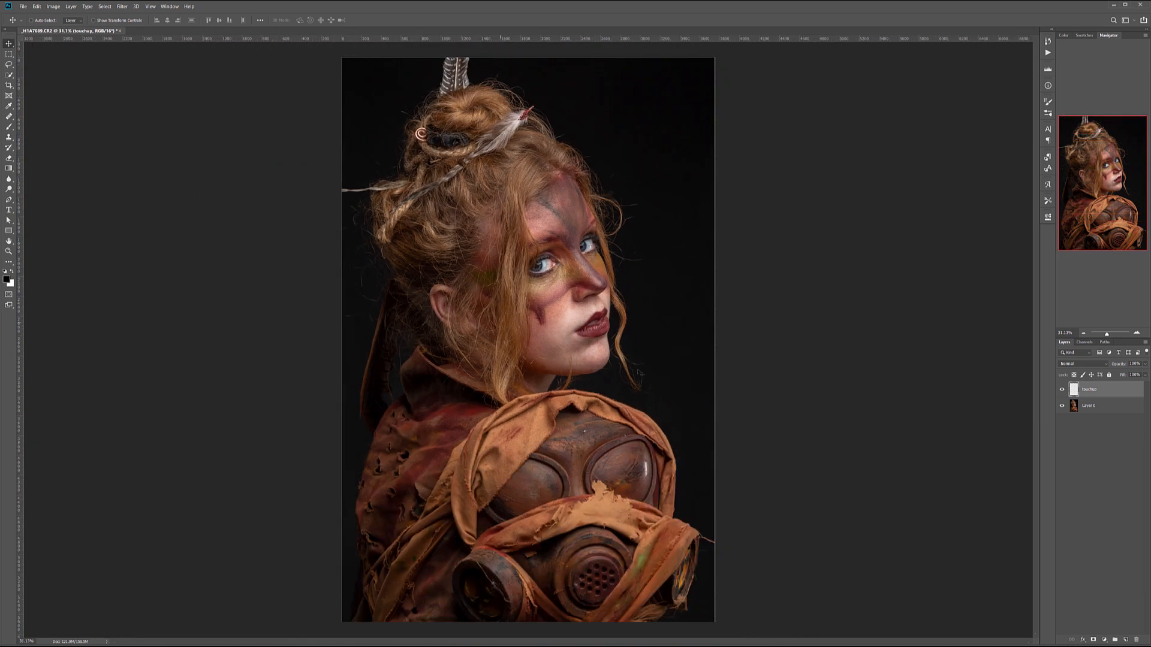
# - Add a top layer named db filled with 50% gray and set its blending mode to Soft Light
pyautogui.click(1127, 640)
pyautogui.hotkey('shift', 'F5')
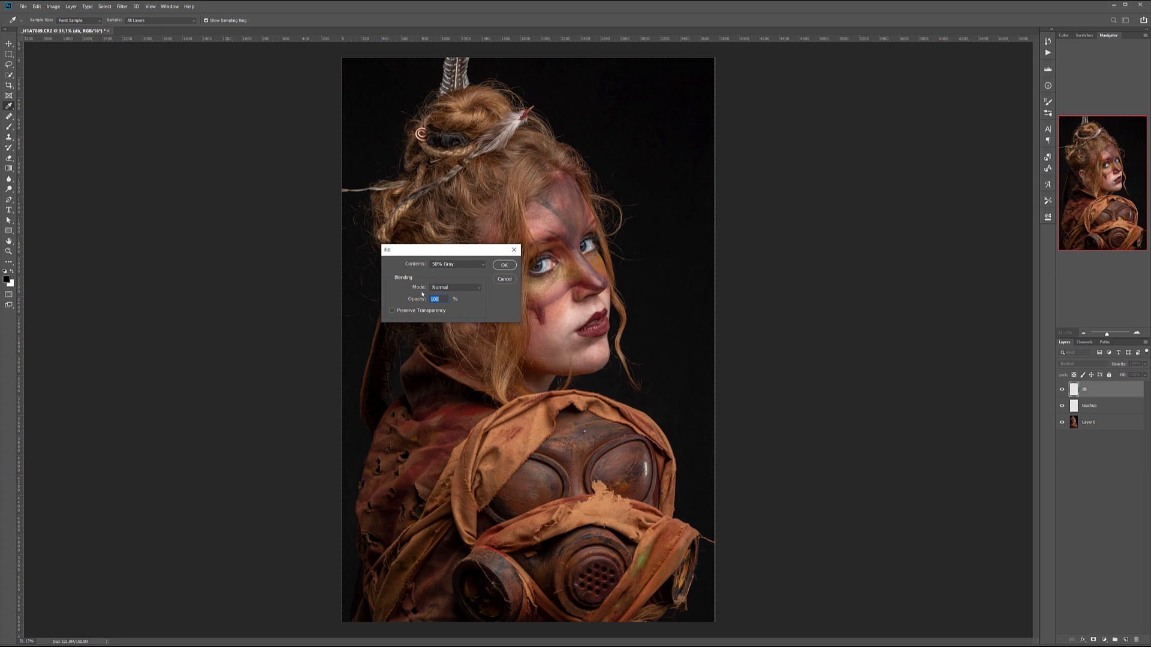
pyautogui.click(505, 265)
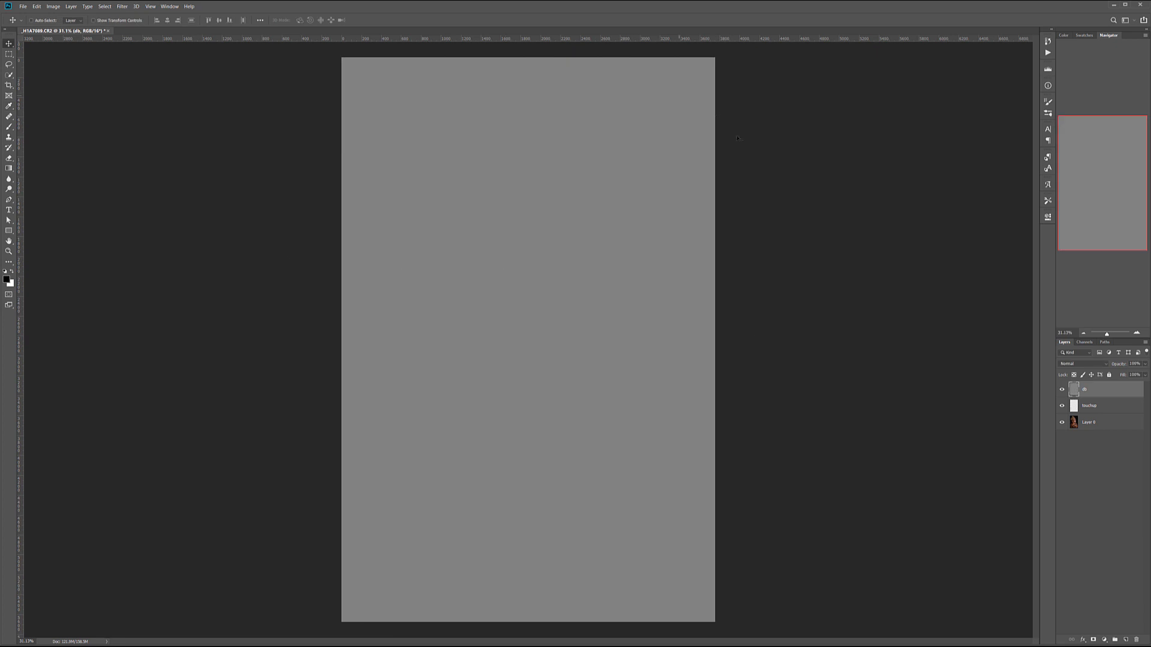
pyautogui.click(1107, 363)
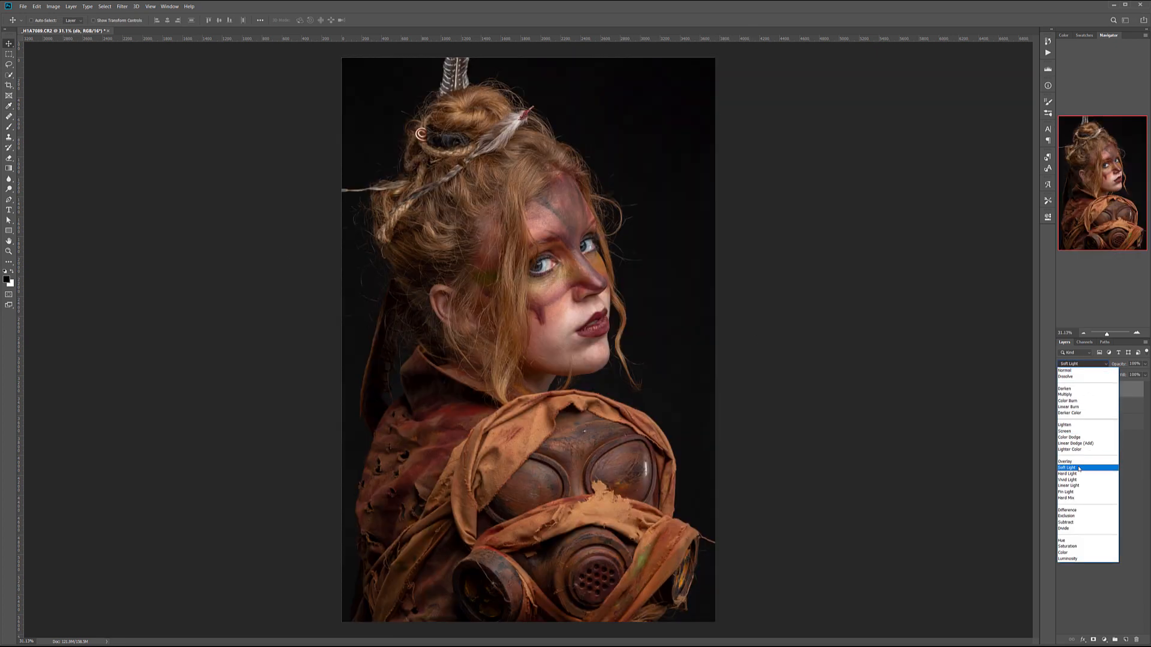
pyautogui.click(1079, 468)
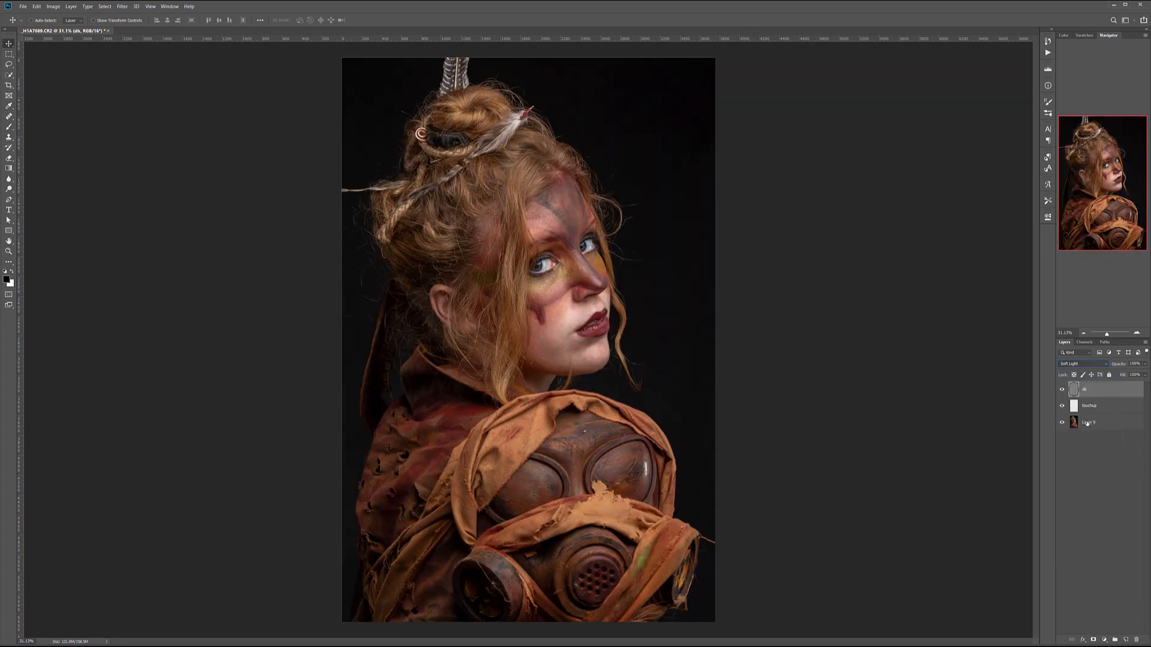
pyautogui.click(1092, 364)
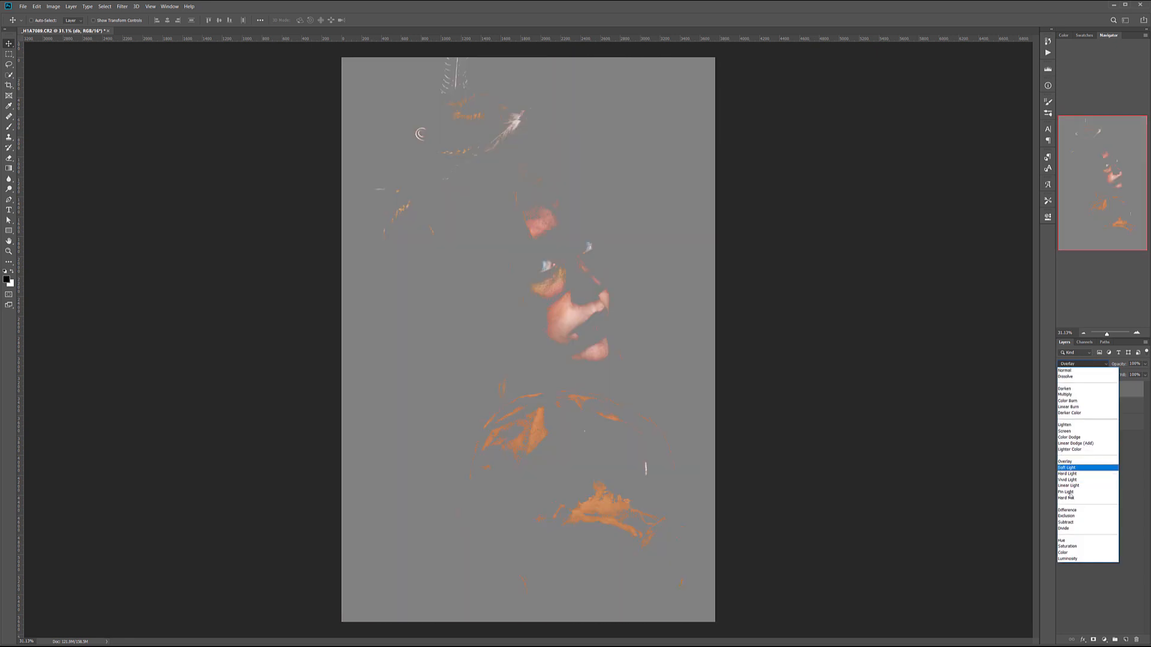
pyautogui.click(1079, 468)
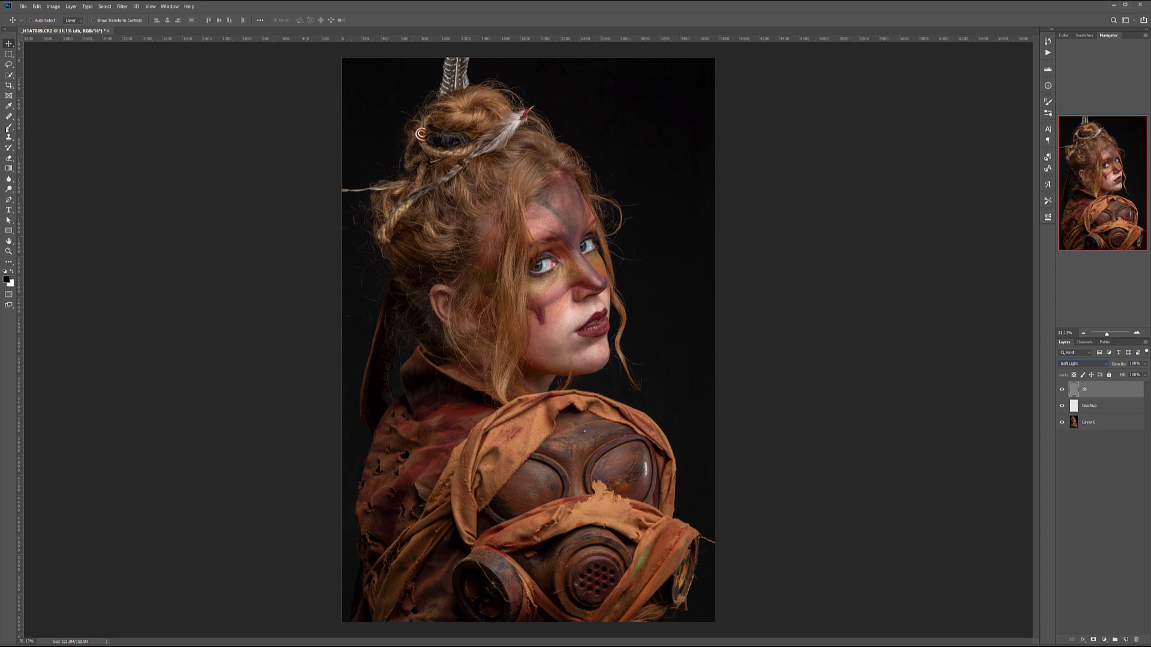
# - Switch to the Brush tool and choose a Soft Round tip from the General Brushes with 0% hardness
pyautogui.press('b')
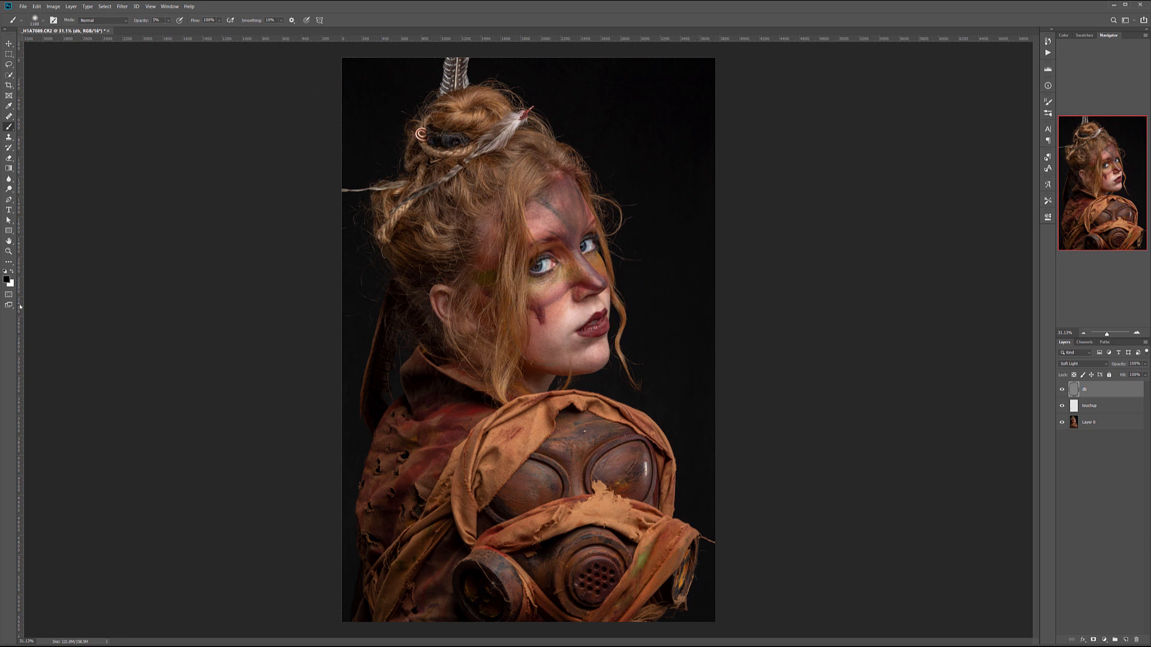
pyautogui.rightClick(519, 277)
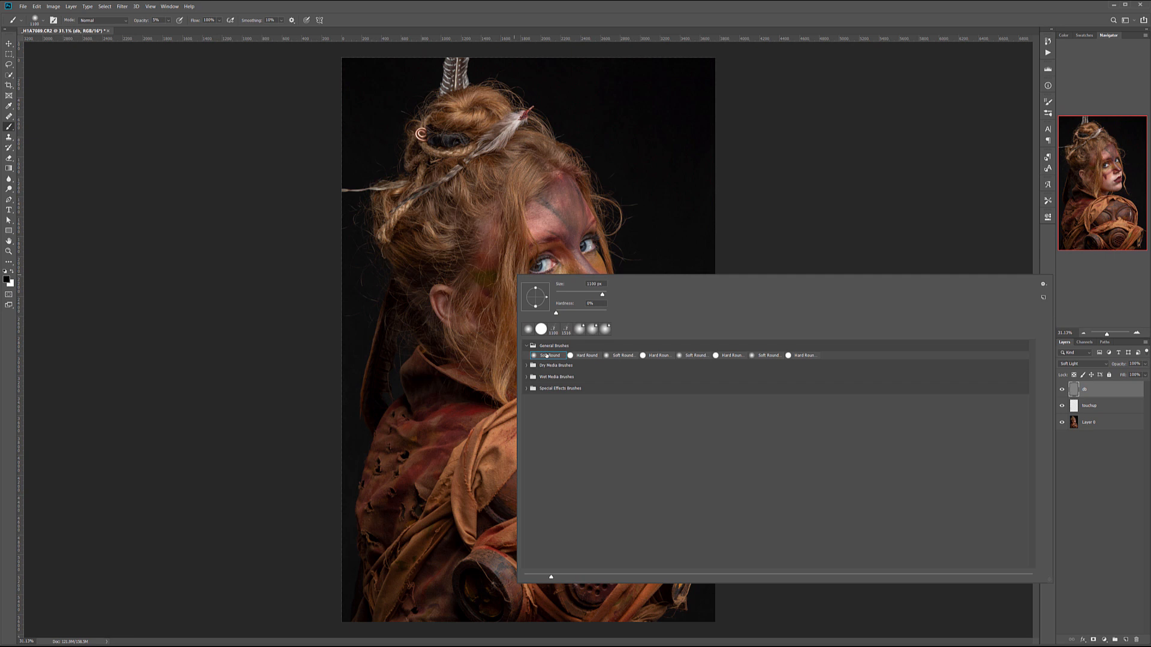
pyautogui.click(856, 151)
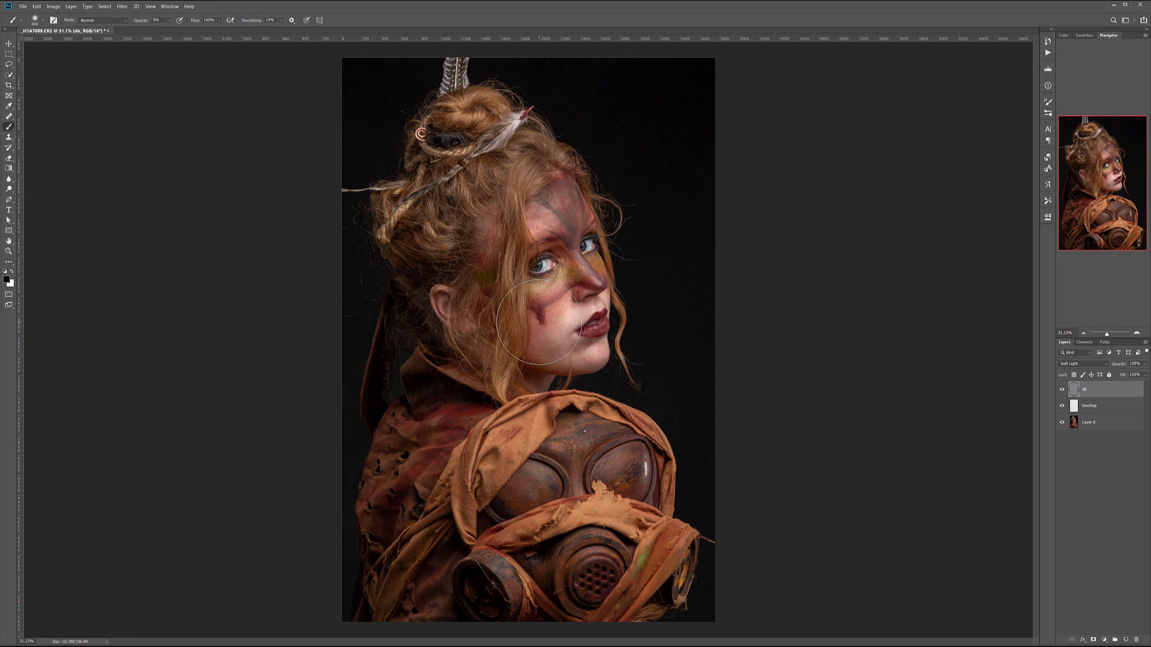
# - Burn the jawline, lower cheek and the temple near the ear with a reduced black brush at 5% opacity
pyautogui.press('[')
pyautogui.press('[')
pyautogui.press('[')
pyautogui.press('[')
pyautogui.press('[')
pyautogui.press('[')
pyautogui.scroll(10, 549, 309)
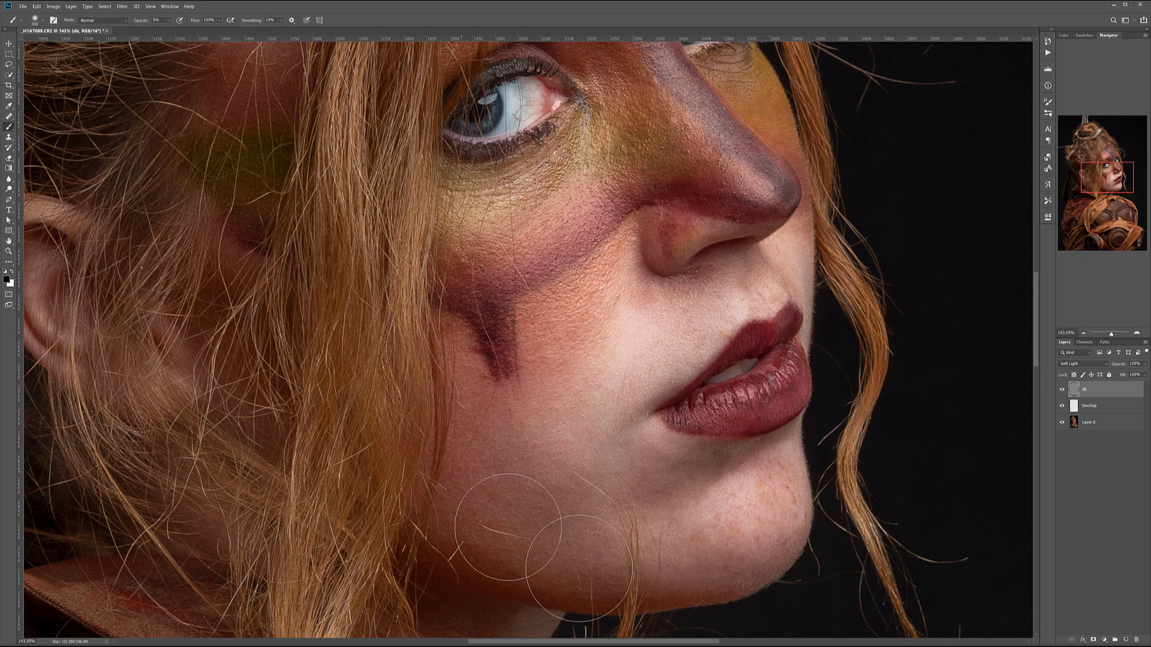
pyautogui.moveTo(170, 251); pyautogui.dragTo(537, 350)
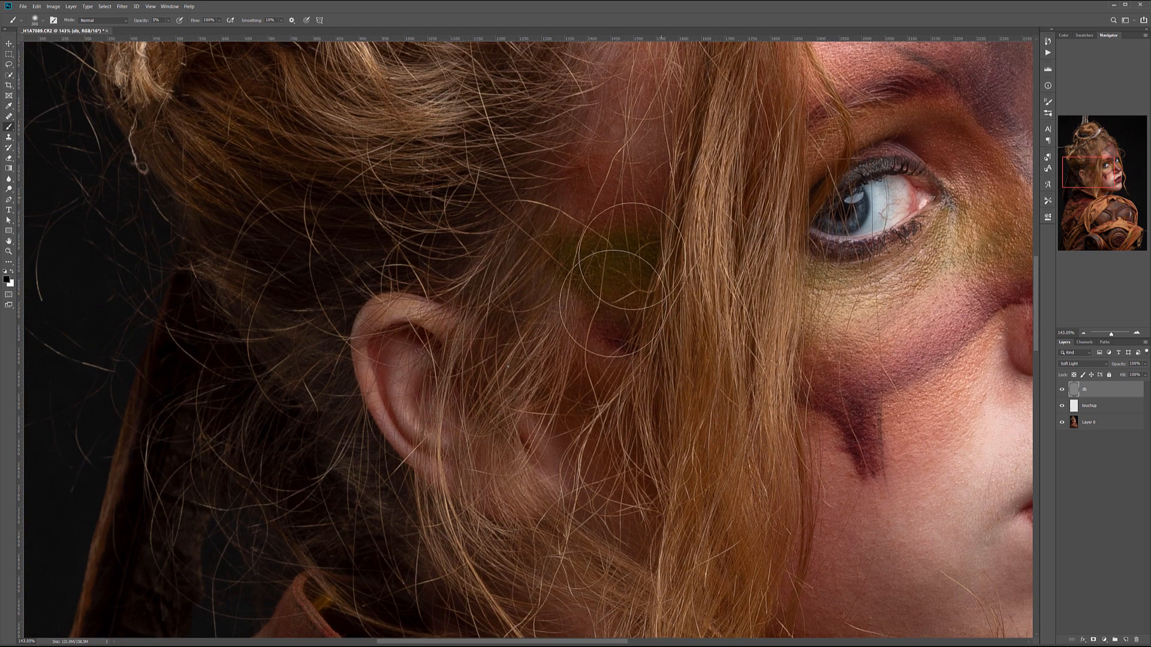
pyautogui.moveTo(775, 472); pyautogui.dragTo(368, 562)
# - Raise the brush opacity to 10% and burn the shadows around the eye sockets, brow and side of the nose
pyautogui.press('[')
pyautogui.press('[')
pyautogui.press('[')
pyautogui.press('[')
pyautogui.press('[')
pyautogui.press('[')
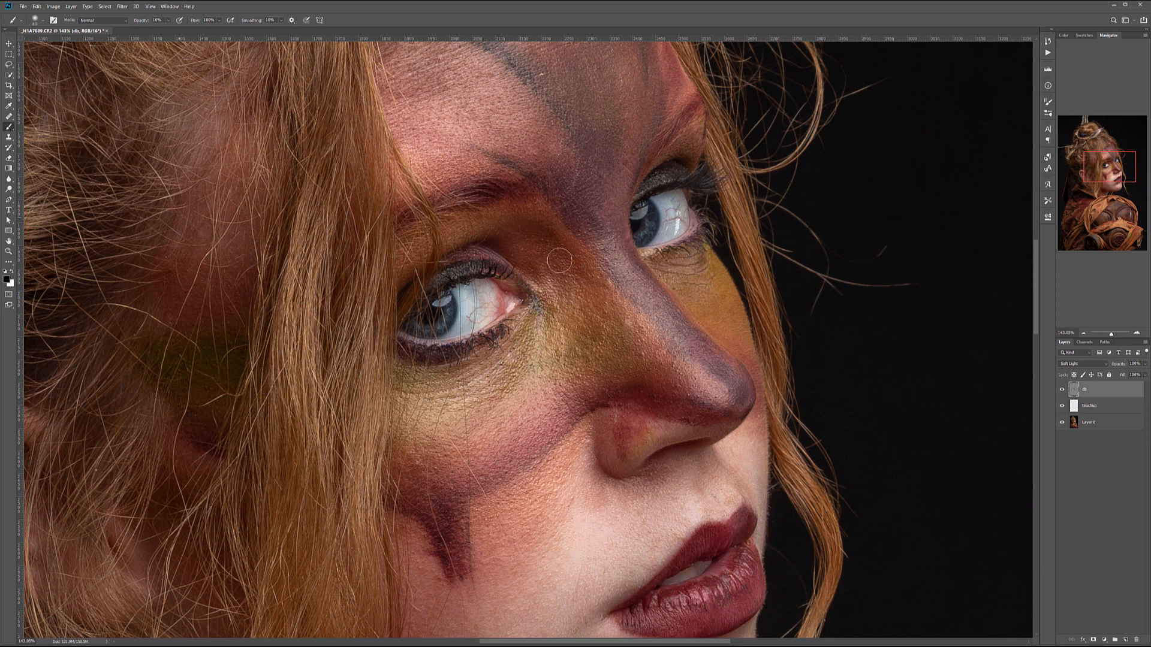
pyautogui.press(']')
pyautogui.press(']')
pyautogui.press(']')
pyautogui.moveTo(622, 421)
pyautogui.mouseDown()
pyautogui.moveTo(624, 390)
pyautogui.moveTo(611, 431)
pyautogui.moveTo(657, 409)
pyautogui.mouseUp()
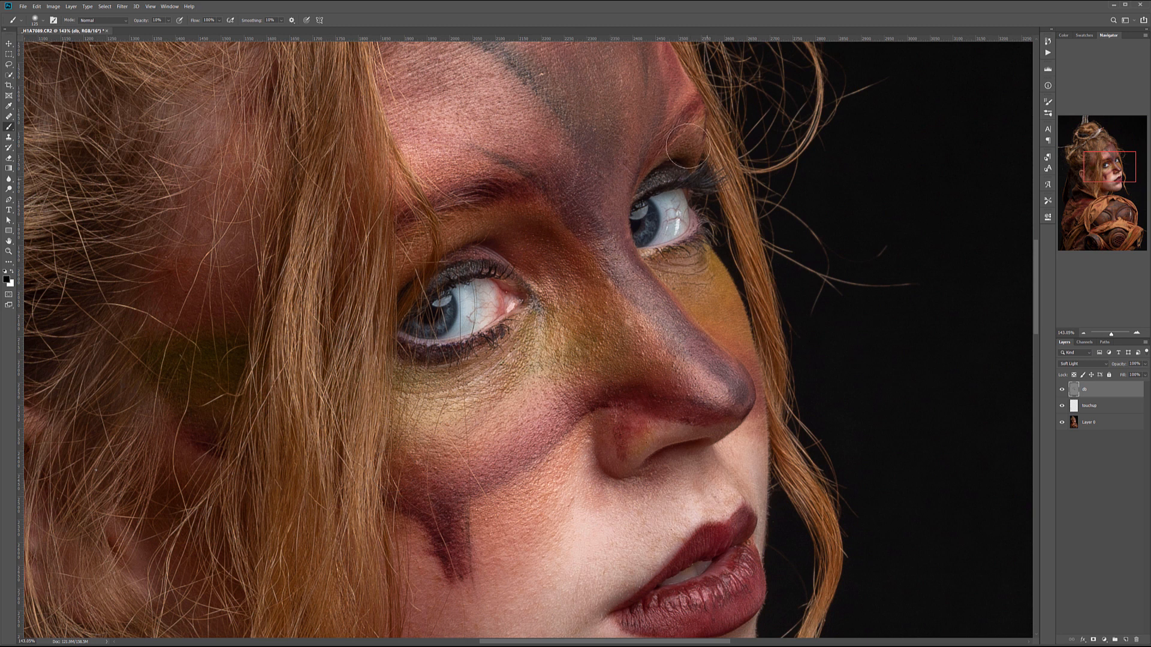
# - Burn the edges of the lips with a small black brush and the chin and jaw shadows with a larger one
pyautogui.moveTo(737, 608); pyautogui.dragTo(498, 248)
pyautogui.press('[')
pyautogui.press('[')
pyautogui.press('[')
pyautogui.press('[')
pyautogui.press('[')
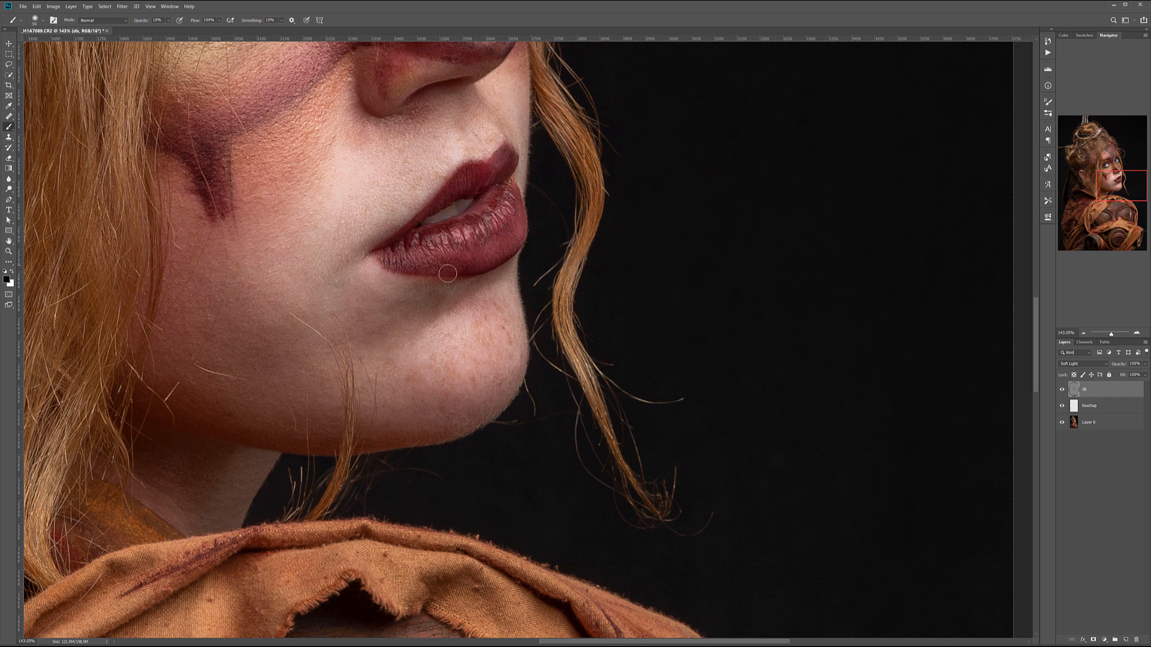
pyautogui.press(']')
pyautogui.press(']')
pyautogui.press(']')
pyautogui.press(']')
pyautogui.press(']')
pyautogui.moveTo(454, 378)
pyautogui.mouseDown()
pyautogui.moveTo(484, 424)
pyautogui.moveTo(487, 406)
pyautogui.moveTo(433, 405)
pyautogui.mouseUp()
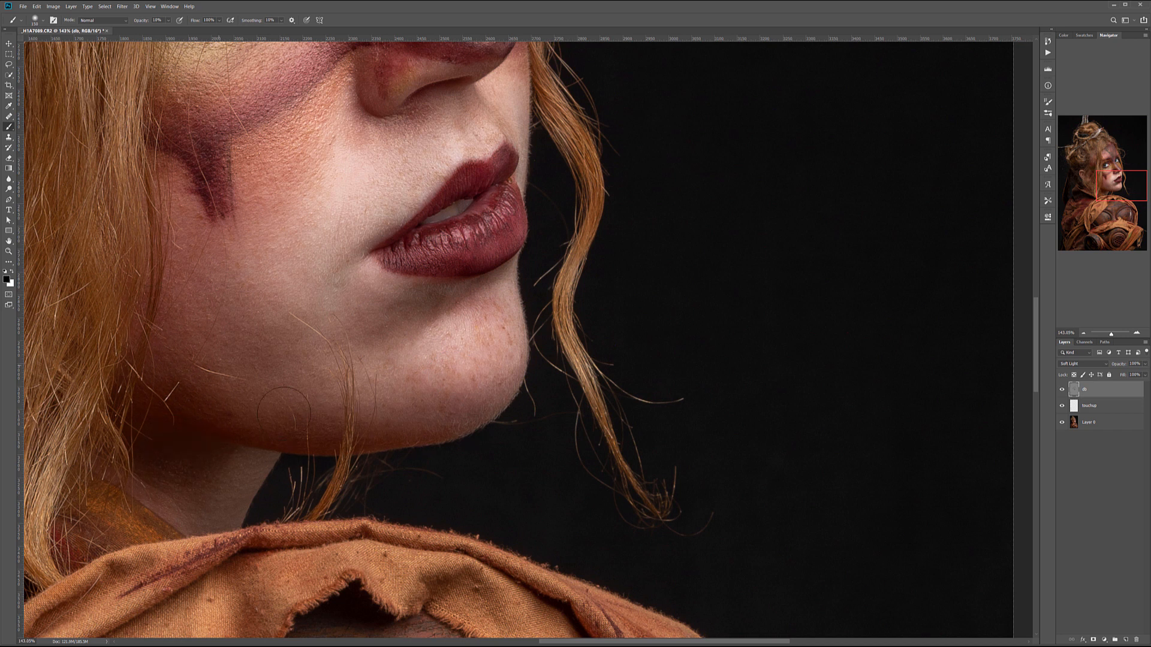
# - Burn the inner ear, the hair beside it and the dark folds of the coat collar in black
pyautogui.moveTo(495, 375)
pyautogui.mouseDown()
pyautogui.moveTo(501, 345)
pyautogui.moveTo(449, 381)
pyautogui.moveTo(684, 456)
pyautogui.mouseUp()
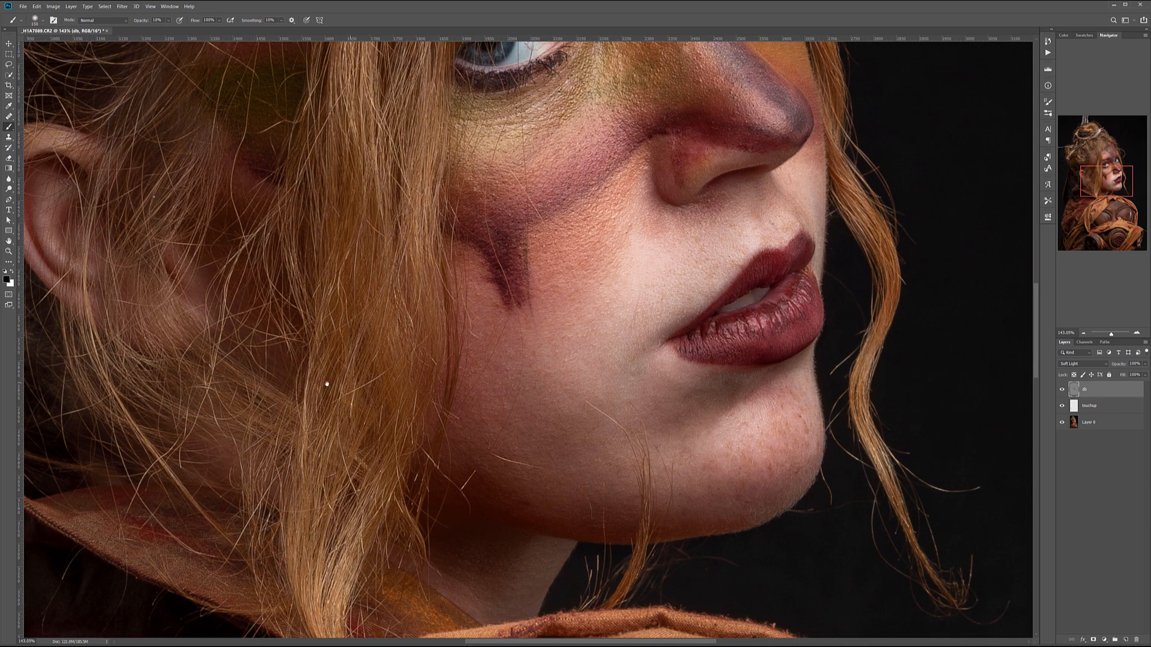
pyautogui.moveTo(337, 382); pyautogui.dragTo(722, 233)
pyautogui.moveTo(623, 310); pyautogui.dragTo(610, 428)
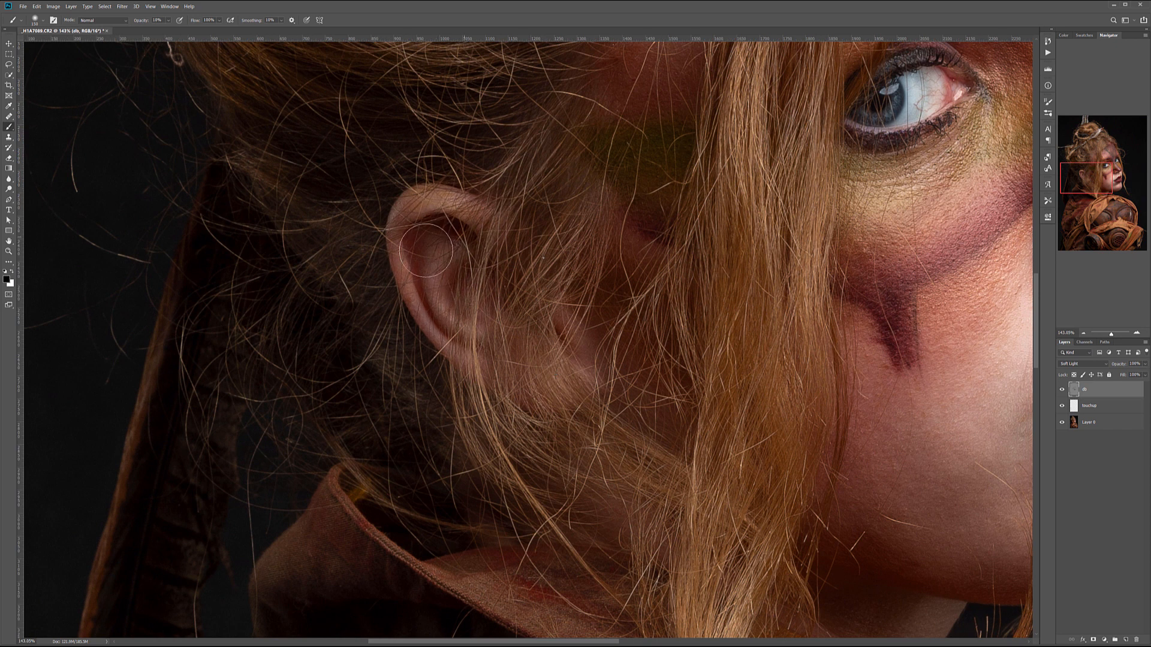
pyautogui.moveTo(600, 391); pyautogui.dragTo(379, 17)
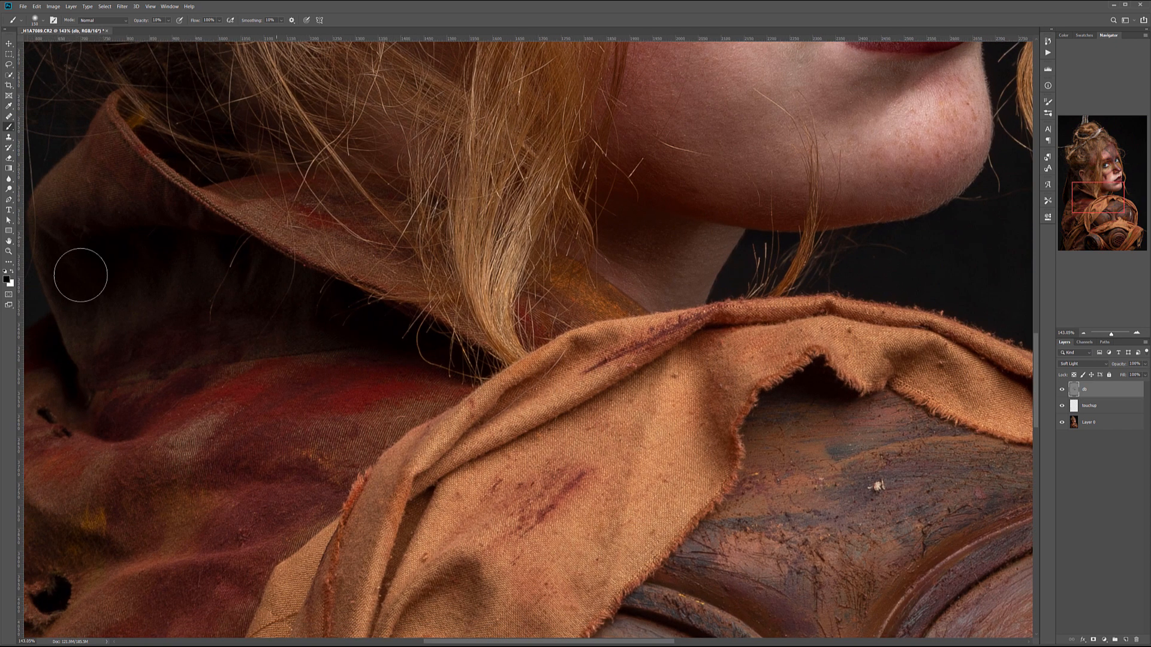
pyautogui.moveTo(640, 244); pyautogui.dragTo(429, 521)
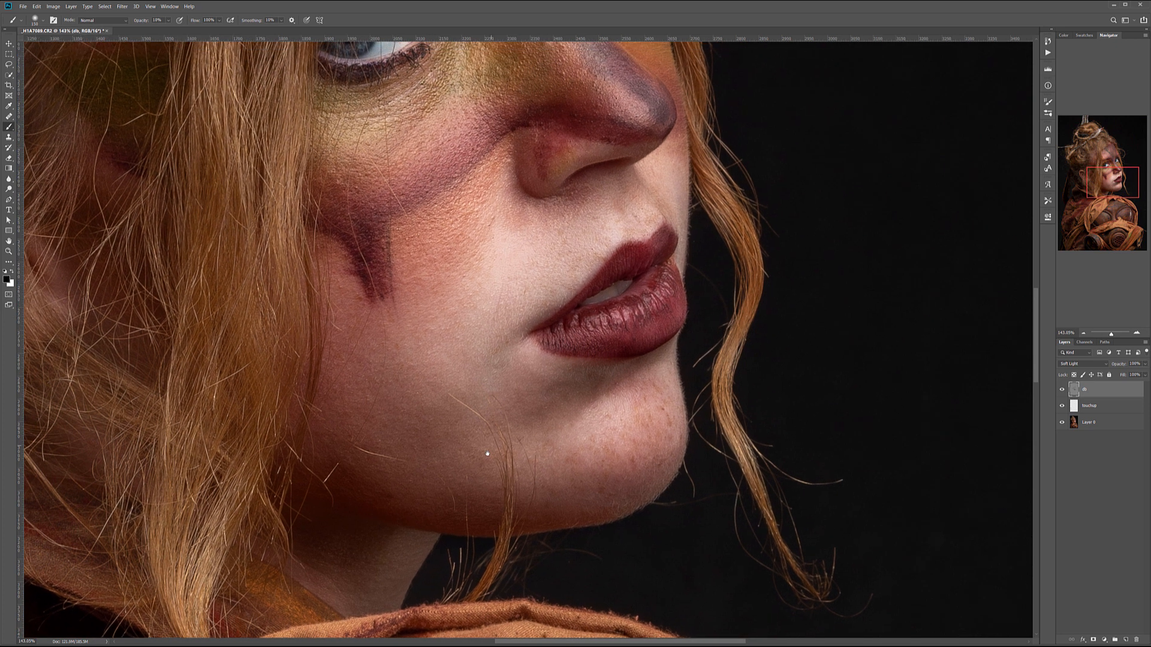
pyautogui.moveTo(489, 452); pyautogui.dragTo(489, 535)
# - Switch the paint color to white and dodge the nostril, the nose tip and the whites of the eyes
pyautogui.press('x')
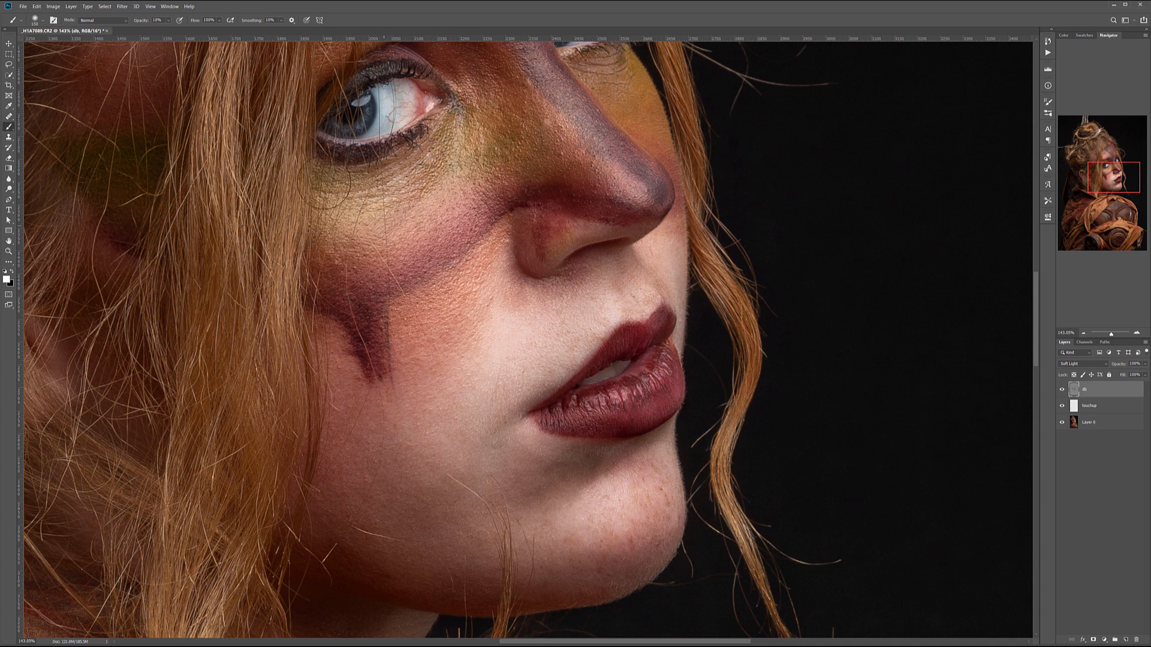
pyautogui.click(540, 241)
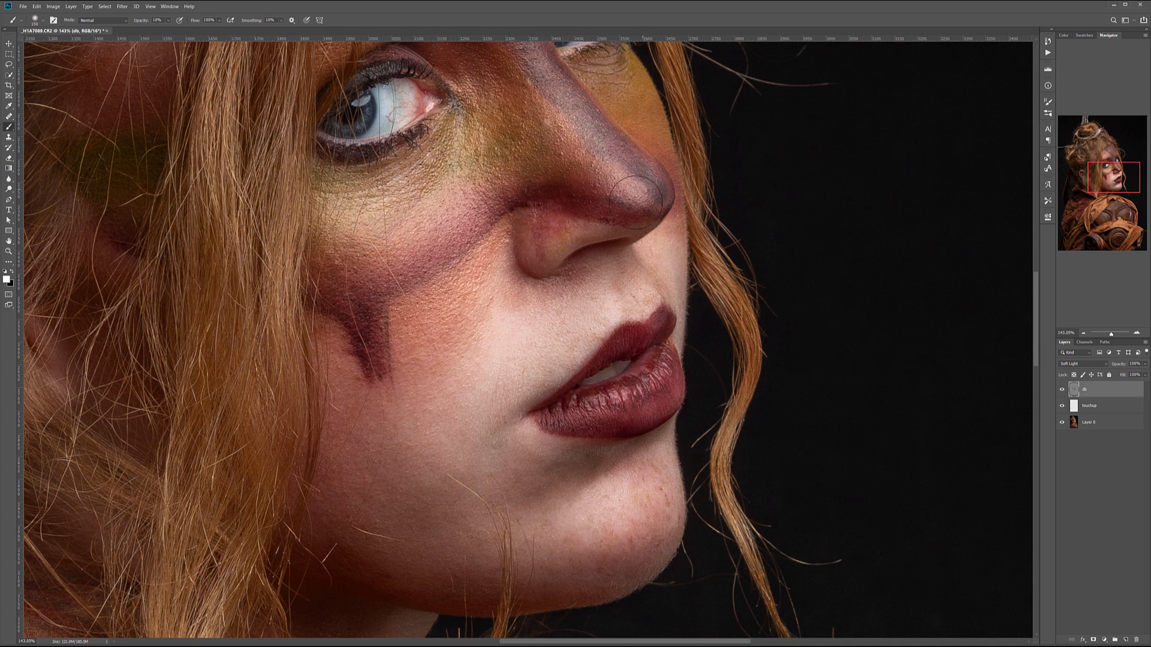
pyautogui.moveTo(534, 199); pyautogui.dragTo(633, 405)
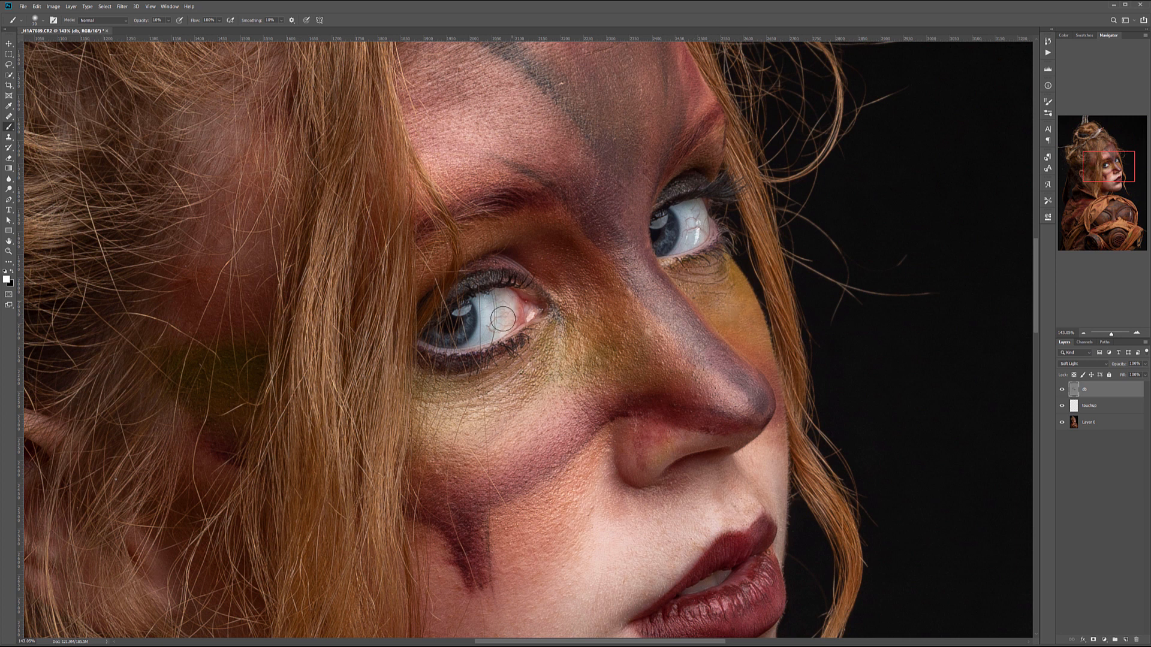
# - Dodge the skin above the upper lip, the lip highlights, the chin and the cheek in white
pyautogui.moveTo(765, 538); pyautogui.dragTo(465, 220)
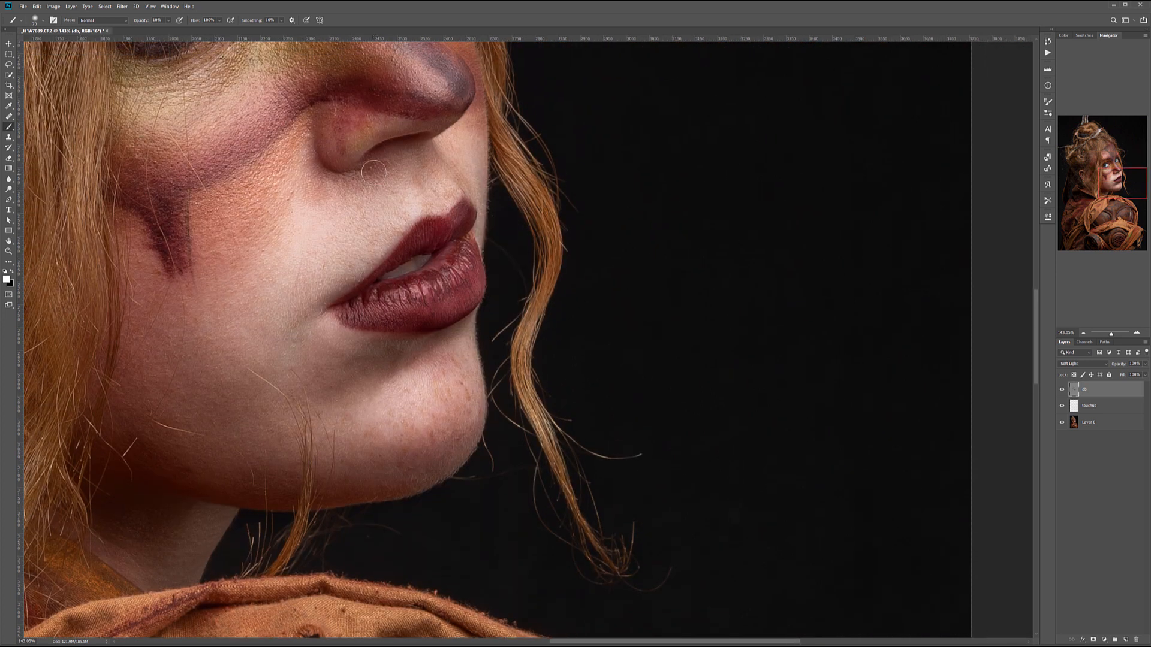
pyautogui.press('x')
pyautogui.press('x')
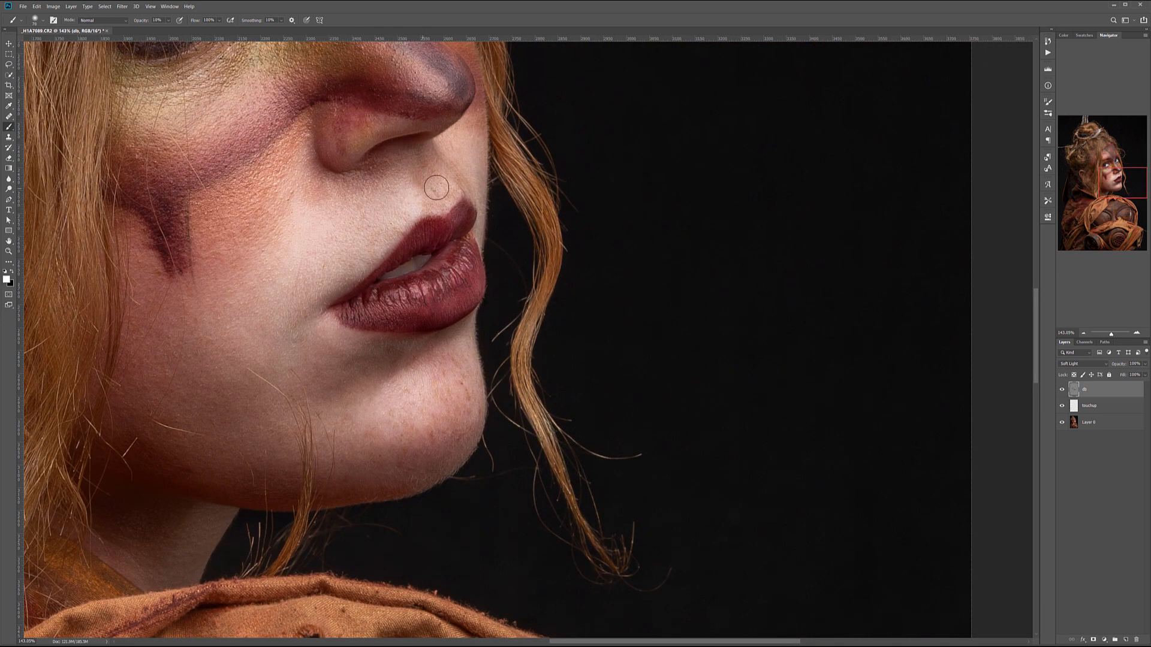
pyautogui.moveTo(452, 279); pyautogui.dragTo(458, 266)
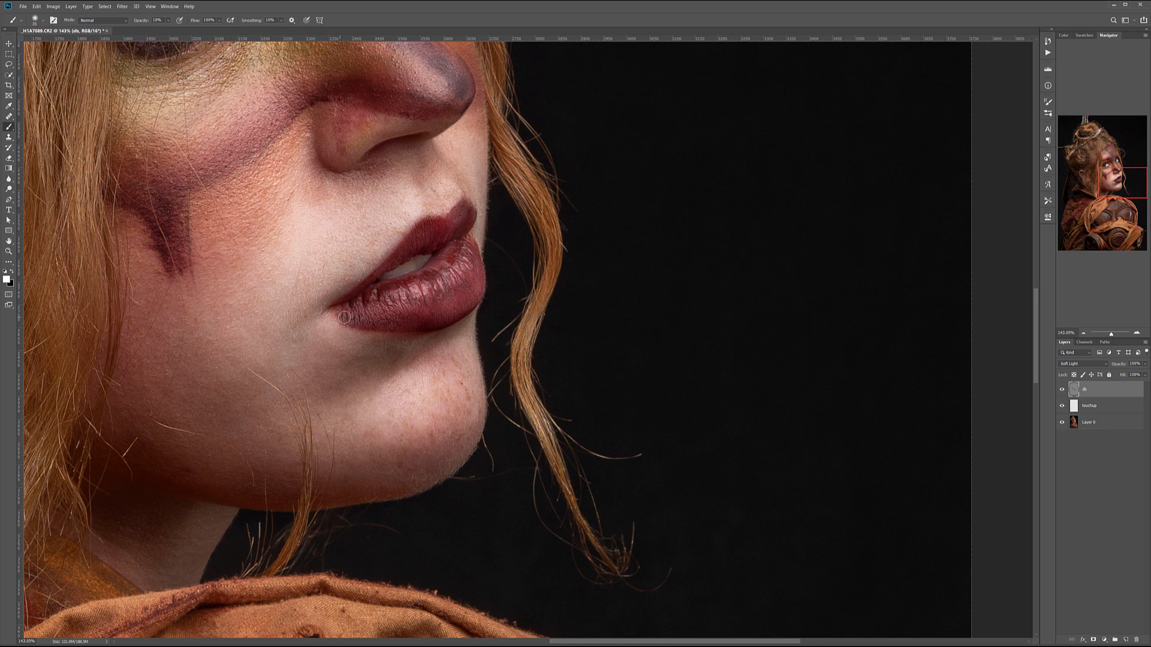
pyautogui.press(']')
pyautogui.press(']')
pyautogui.moveTo(111, 590)
pyautogui.mouseDown()
pyautogui.moveTo(192, 532)
pyautogui.moveTo(169, 570)
pyautogui.moveTo(213, 512)
pyautogui.moveTo(184, 597)
pyautogui.mouseUp()
pyautogui.moveTo(401, 442)
pyautogui.mouseDown()
pyautogui.moveTo(327, 416)
pyautogui.moveTo(443, 403)
pyautogui.moveTo(295, 419)
pyautogui.mouseUp()
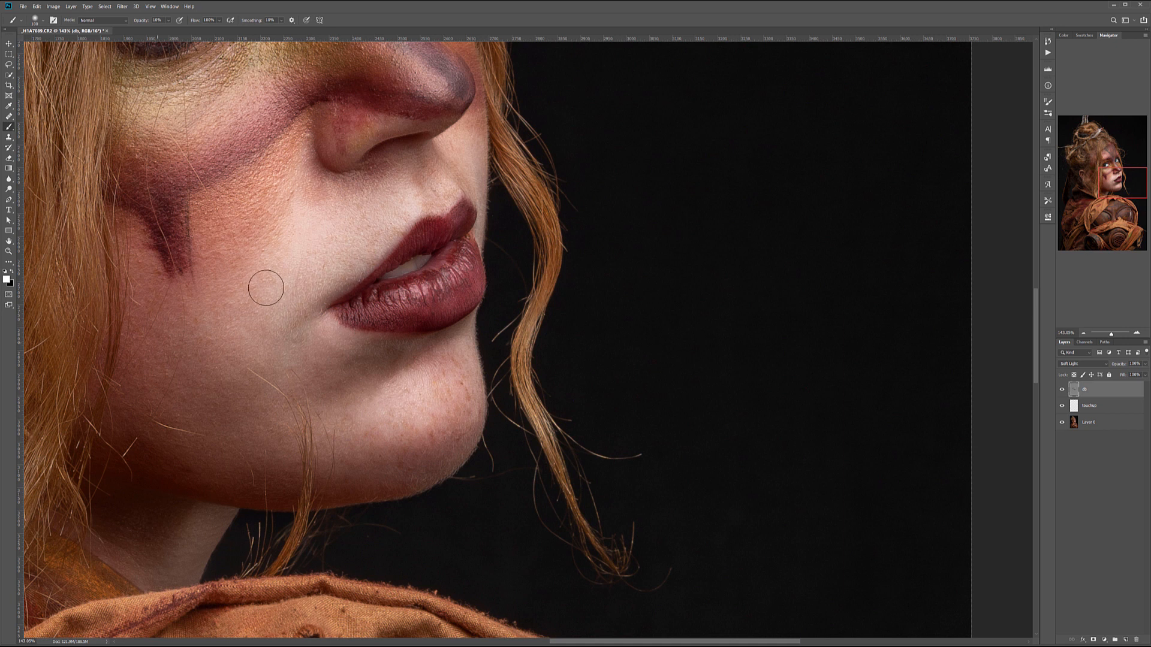
# - Compare the portrait with and without the db layer by toggling its visibility
pyautogui.scroll(-2, 275, 292)
pyautogui.scroll(-5, 275, 292)
pyautogui.scroll(1, 275, 292)
pyautogui.moveTo(259, 314); pyautogui.dragTo(440, 374)
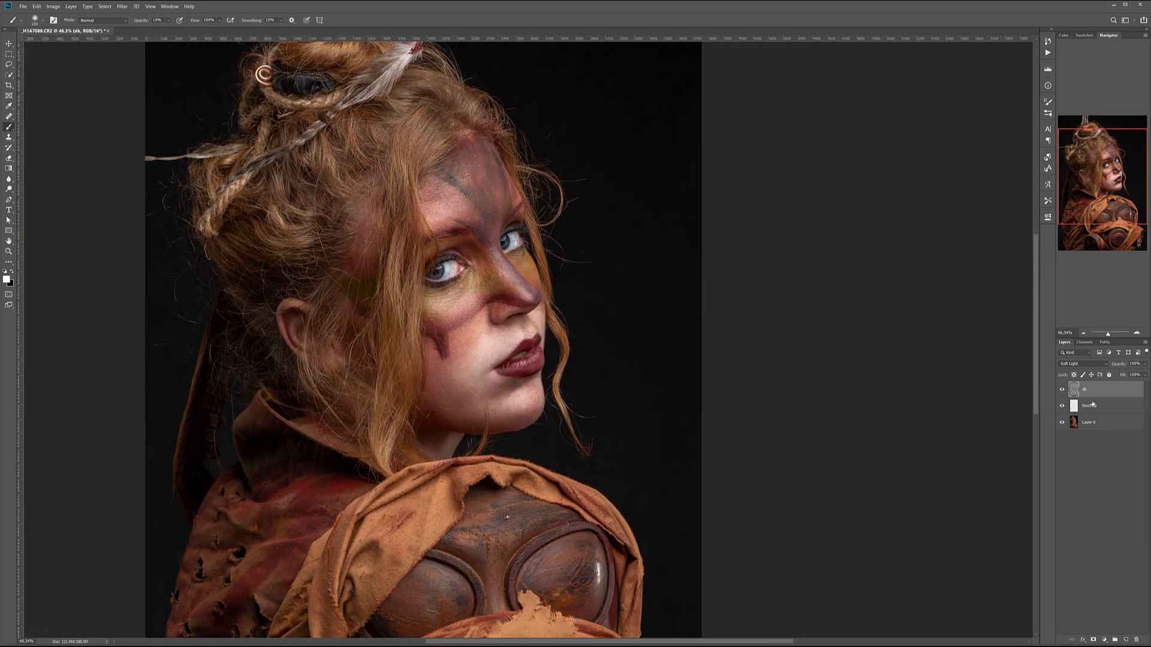
pyautogui.click(1061, 390)
pyautogui.click(1061, 390)
pyautogui.click(1061, 391)
pyautogui.click(1061, 391)
pyautogui.click(1060, 390)
pyautogui.click(1060, 391)
# - Burn the lower cheek, the torn coat and the shadows around the gas mask with an enlarged black brush
pyautogui.press(']')
pyautogui.press(']')
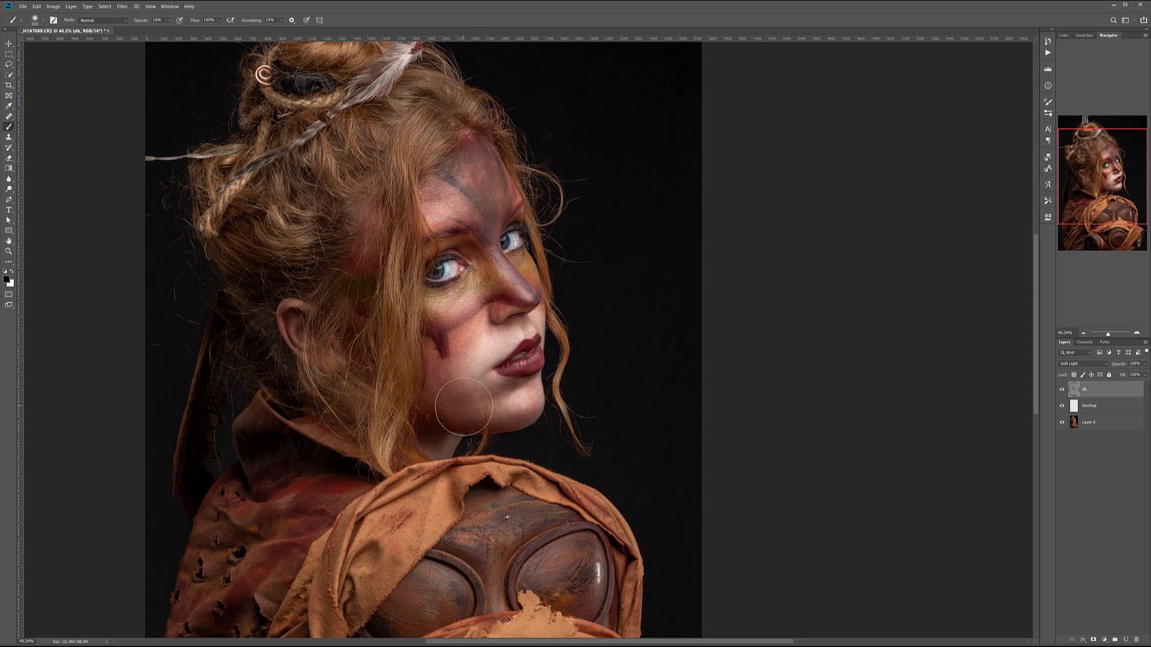
pyautogui.moveTo(525, 523); pyautogui.dragTo(603, 262)
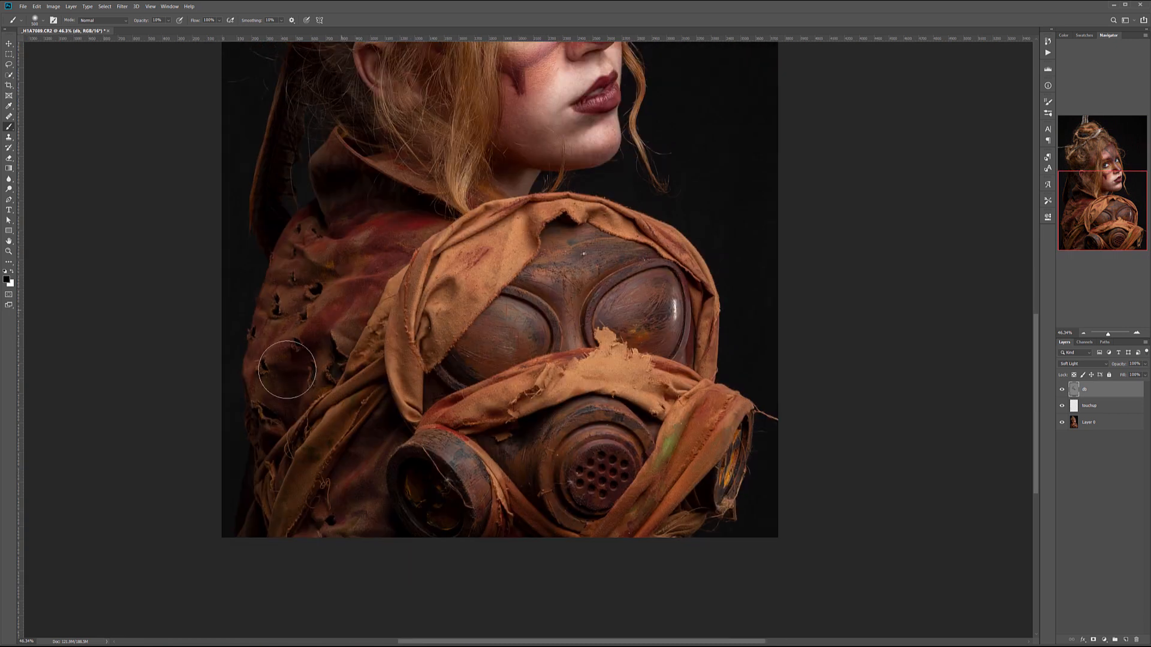
pyautogui.moveTo(298, 366); pyautogui.dragTo(291, 406)
pyautogui.moveTo(397, 405)
pyautogui.mouseDown()
pyautogui.moveTo(292, 488)
pyautogui.moveTo(301, 497)
pyautogui.moveTo(357, 455)
pyautogui.moveTo(357, 481)
pyautogui.moveTo(374, 480)
pyautogui.moveTo(330, 511)
pyautogui.moveTo(342, 549)
pyautogui.moveTo(434, 459)
pyautogui.moveTo(464, 502)
pyautogui.moveTo(450, 483)
pyautogui.moveTo(468, 467)
pyautogui.moveTo(502, 522)
pyautogui.moveTo(704, 463)
pyautogui.moveTo(619, 506)
pyautogui.moveTo(570, 500)
pyautogui.moveTo(483, 400)
pyautogui.mouseUp()
# - Enlarge the brush further and burn the outer edges of the coat and the lower gas mask area in black
pyautogui.scroll(-4, 482, 399)
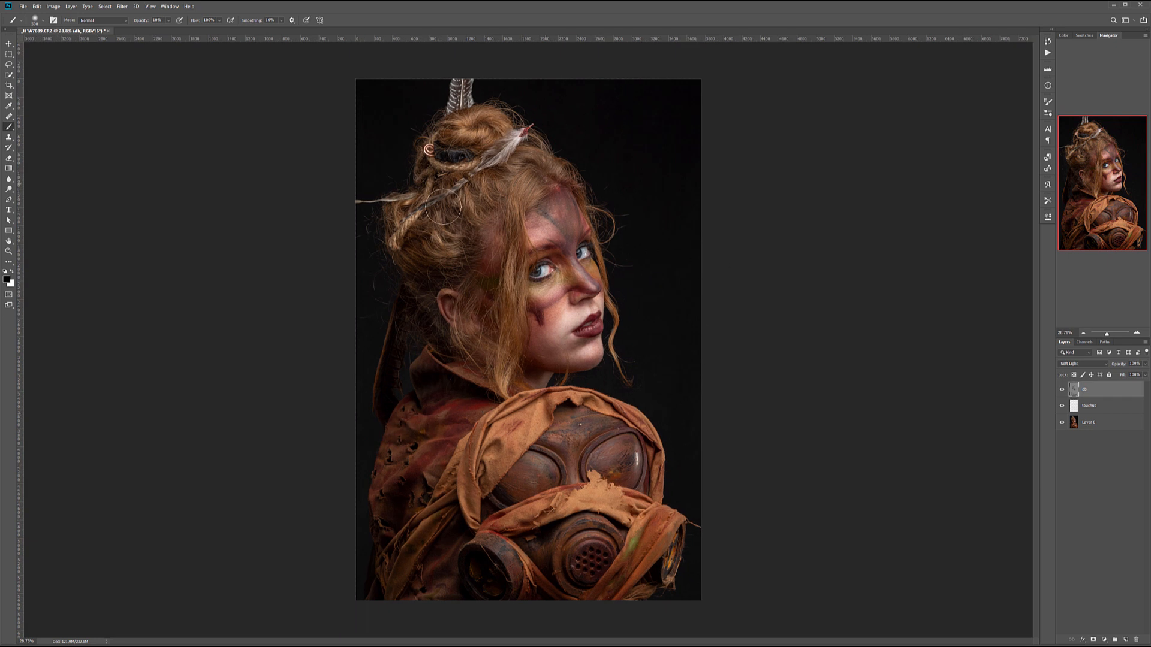
pyautogui.press(']')
pyautogui.press(']')
pyautogui.press(']')
pyautogui.press(']')
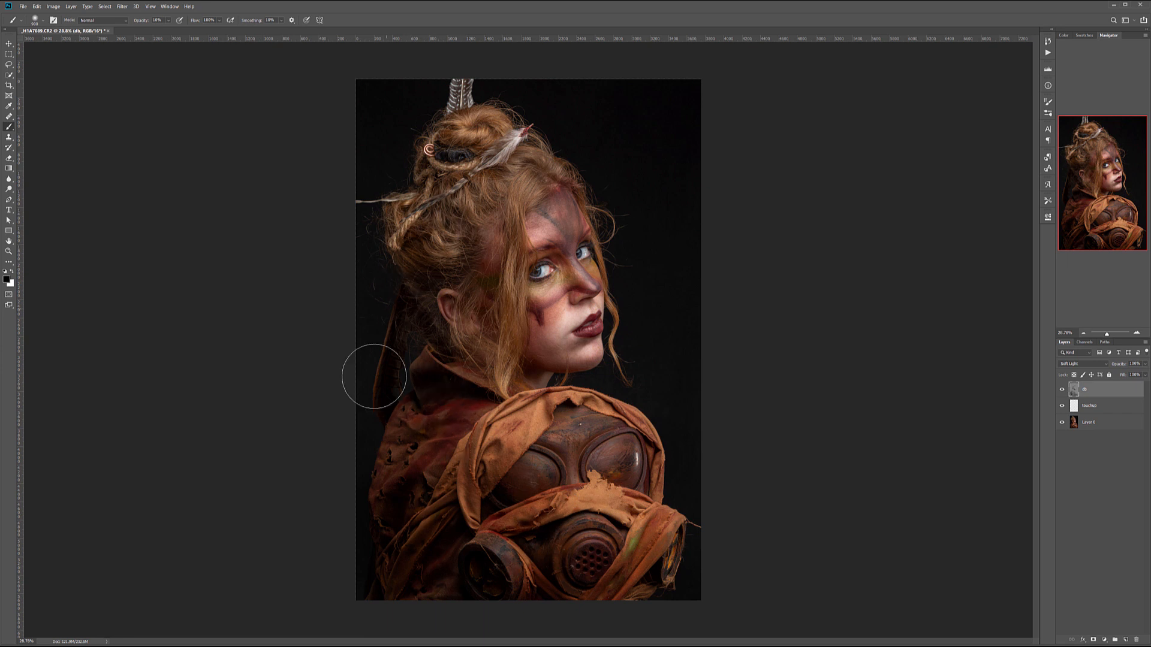
pyautogui.moveTo(503, 467)
pyautogui.mouseDown()
pyautogui.moveTo(519, 489)
pyautogui.moveTo(479, 491)
pyautogui.mouseUp()
# - Dodge the gas mask in white, and reduce the brush to lighten highlights along the orange cloth wrap
pyautogui.press('x')
pyautogui.click(525, 437)
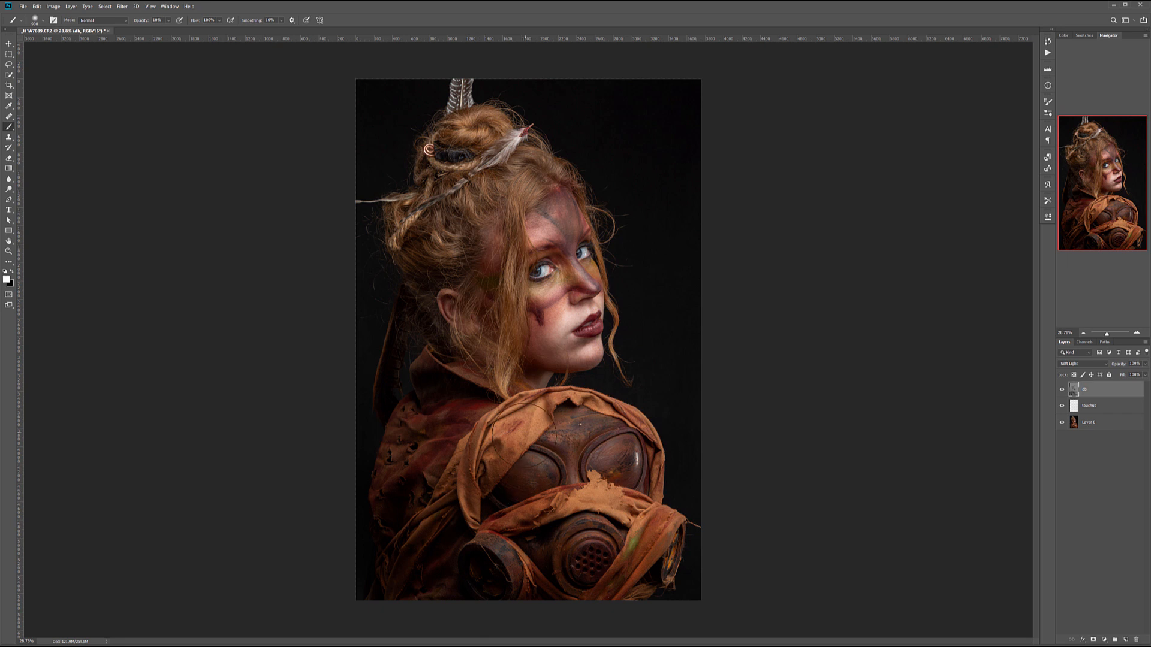
pyautogui.press('[')
pyautogui.press('[')
pyautogui.press('[')
pyautogui.press('[')
pyautogui.press('[')
pyautogui.press('[')
pyautogui.press('[')
pyautogui.press('[')
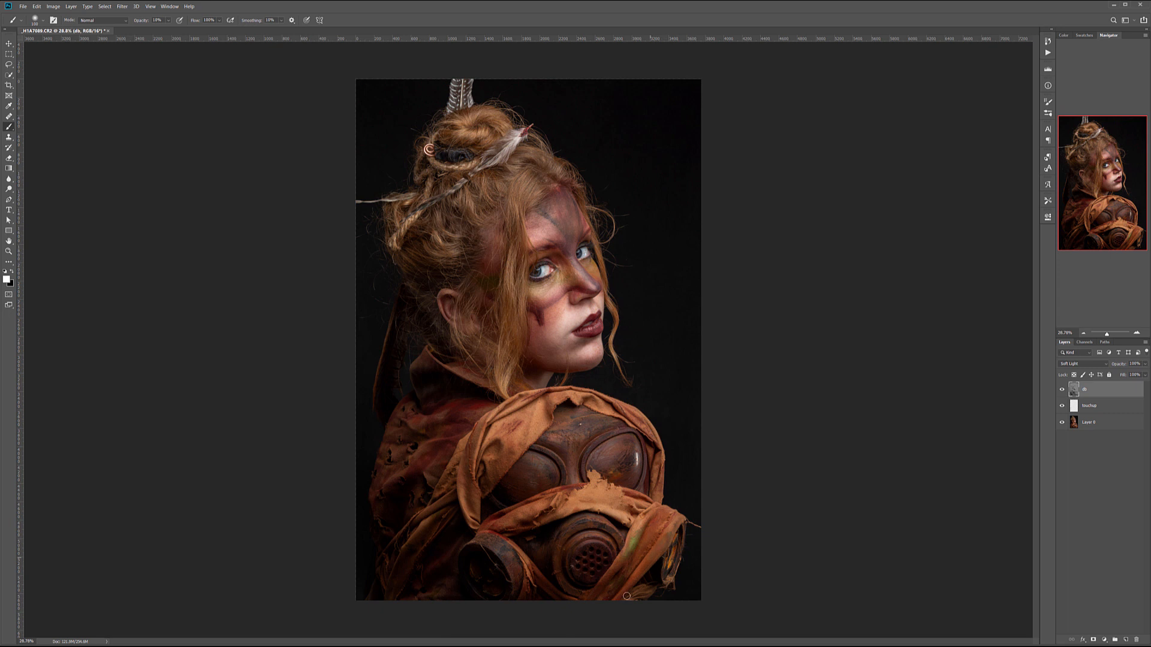
# - Stamp all visible layers into a new top layer and rename it gdb
pyautogui.scroll(3, 590, 243)
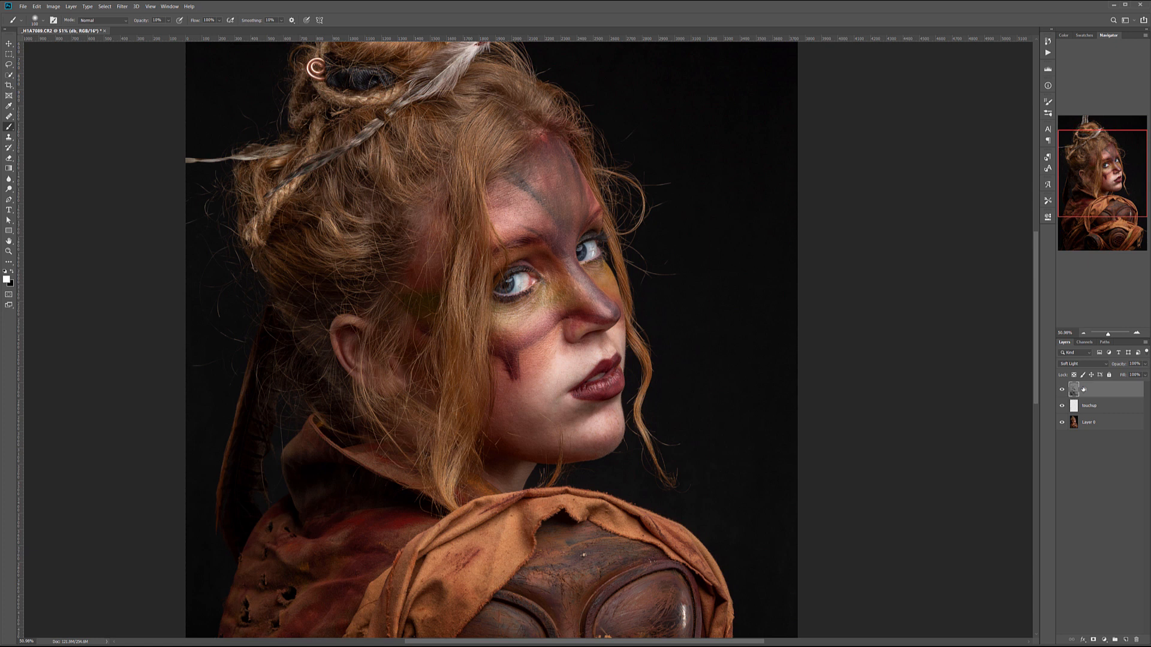
pyautogui.hotkey('ctrl', 'alt', 'shift', 'e')
pyautogui.doubleClick(1095, 390)
pyautogui.write('d')
pyautogui.write('db')
pyautogui.press('Return')
# - Convert the merged gdb layer to black and white with Reds at 96% and Yellows at 98%
pyautogui.click(56, 8)
pyautogui.moveTo(78, 25)
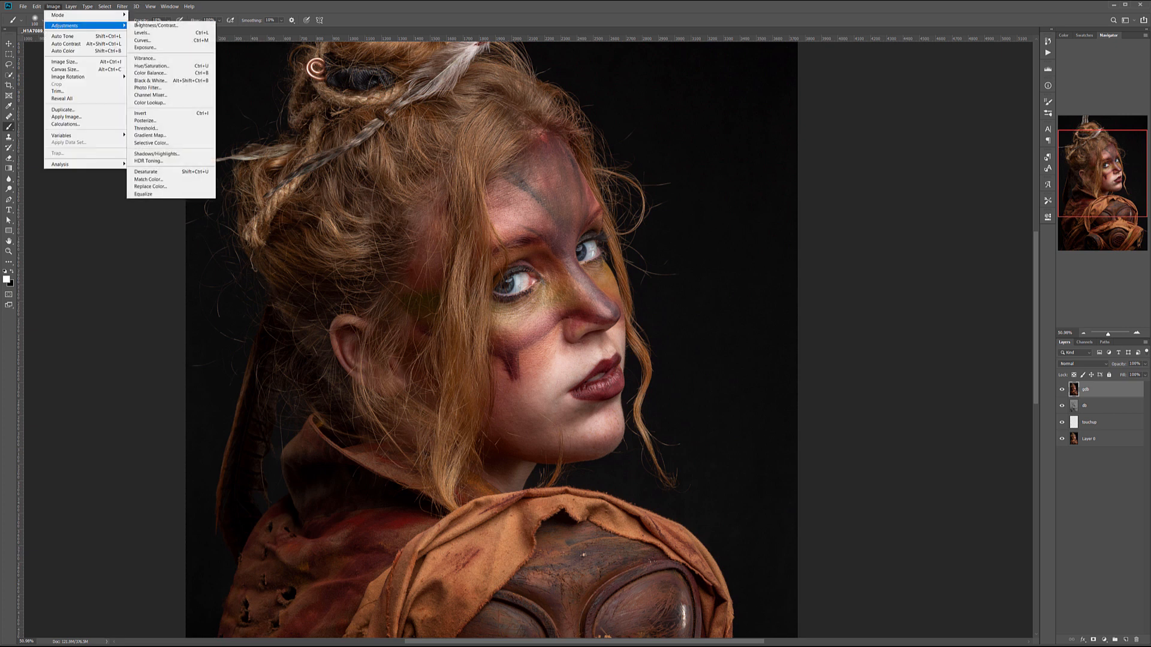
pyautogui.click(205, 83)
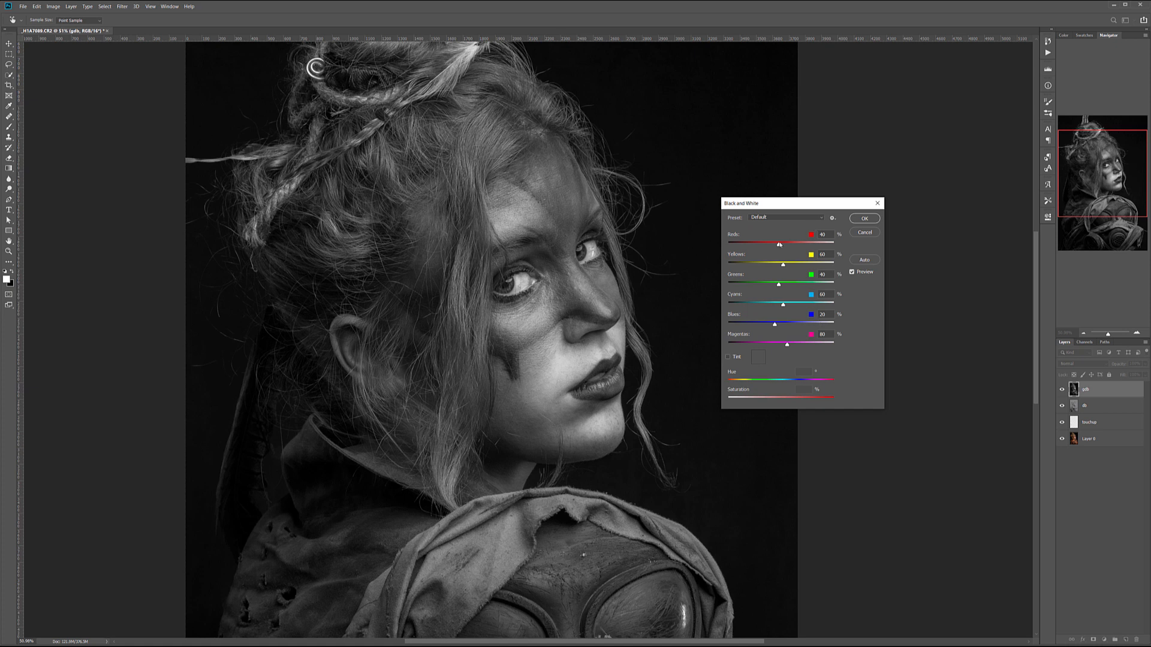
pyautogui.moveTo(779, 246); pyautogui.dragTo(792, 267)
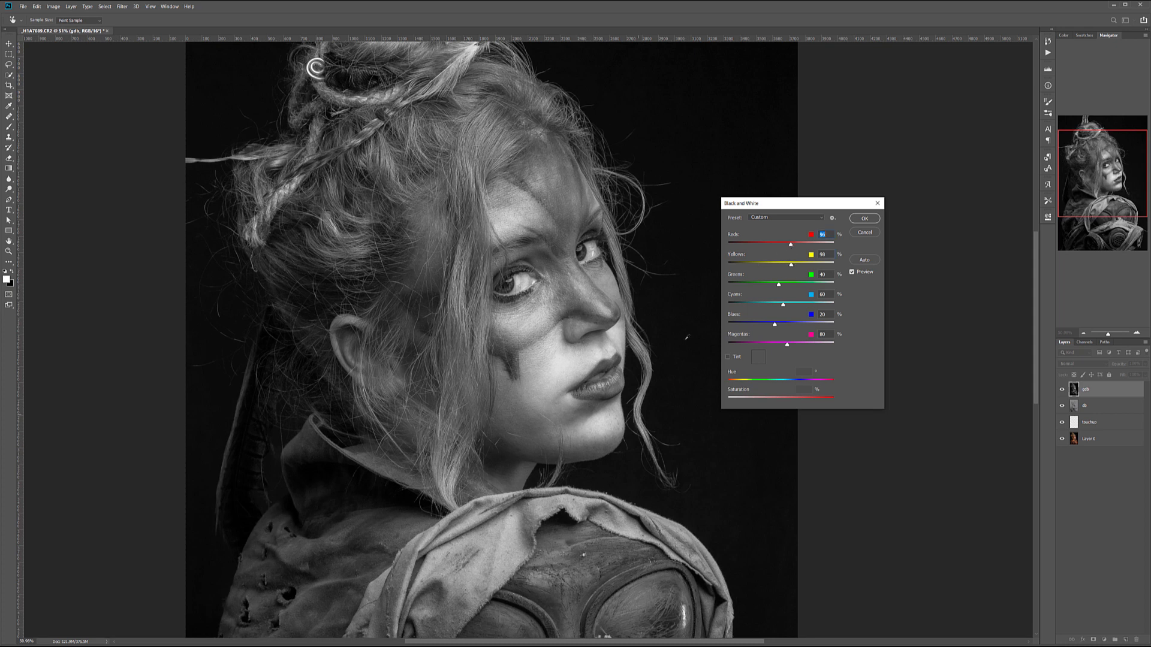
pyautogui.click(868, 219)
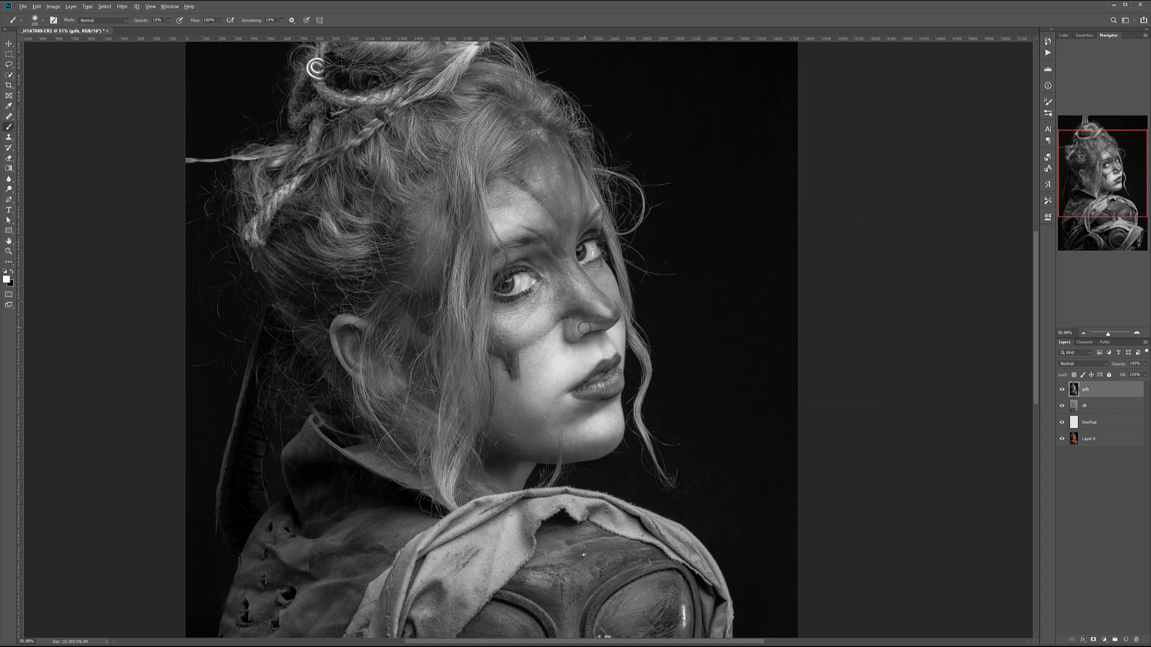
# - Start a Shadows/Highlights adjustment on the gdb layer with both the shadows and highlights amounts at 100%
pyautogui.scroll(-6, 584, 328)
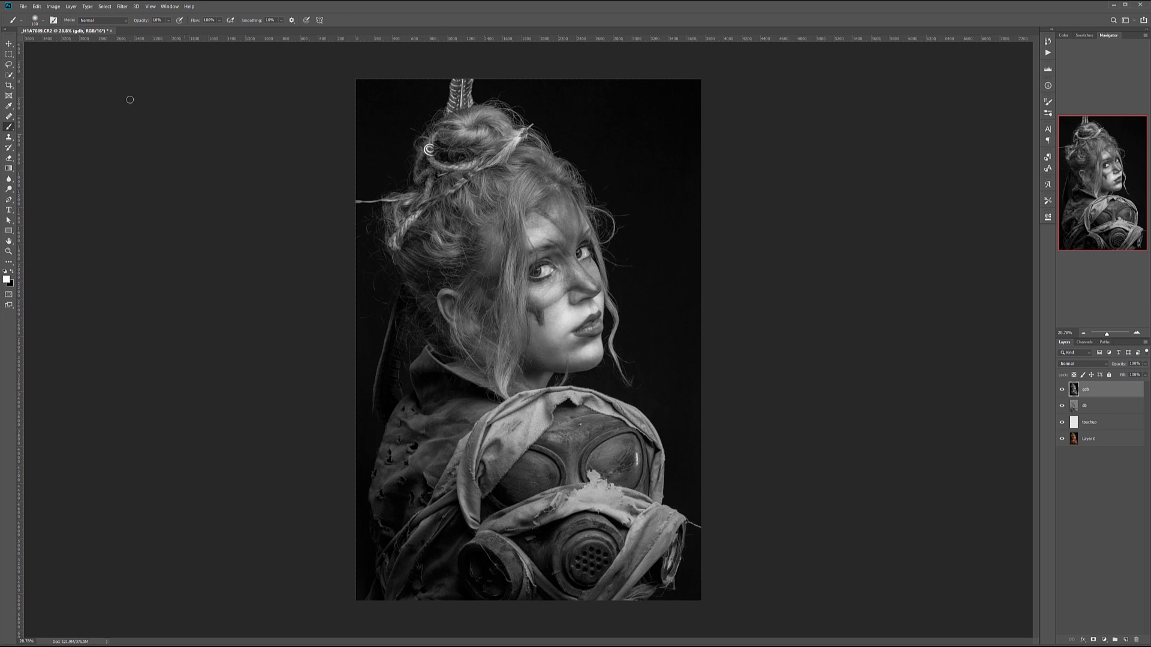
pyautogui.click(53, 6)
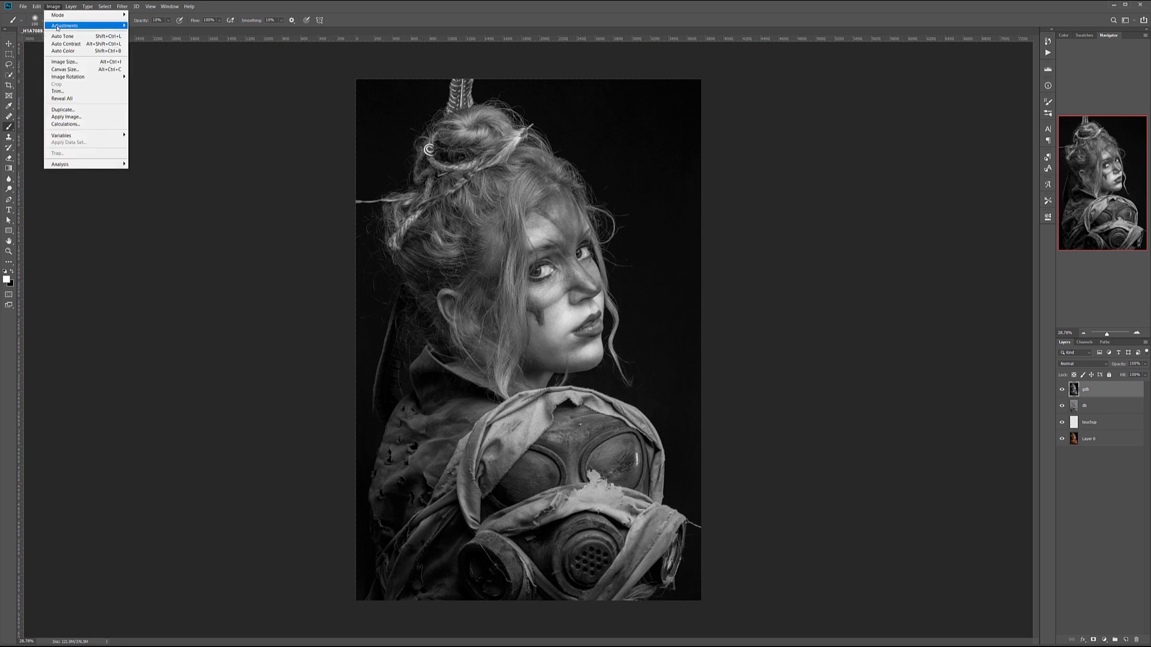
pyautogui.moveTo(65, 25)
pyautogui.click(156, 154)
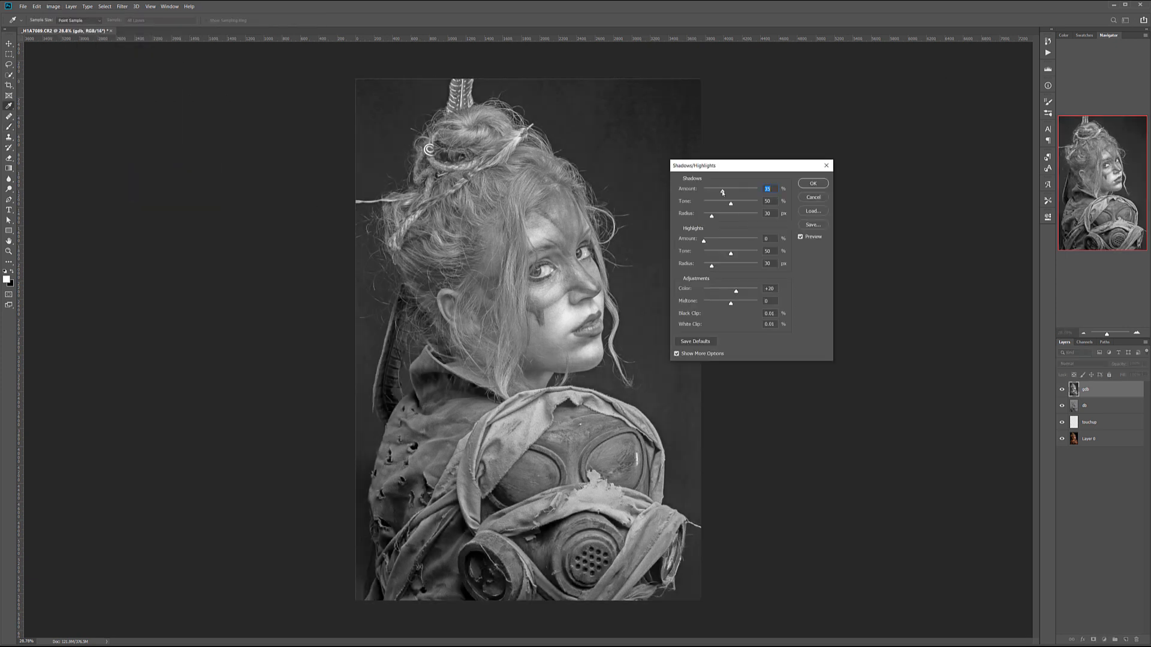
pyautogui.moveTo(722, 191); pyautogui.dragTo(758, 190)
pyautogui.moveTo(706, 240); pyautogui.dragTo(825, 240)
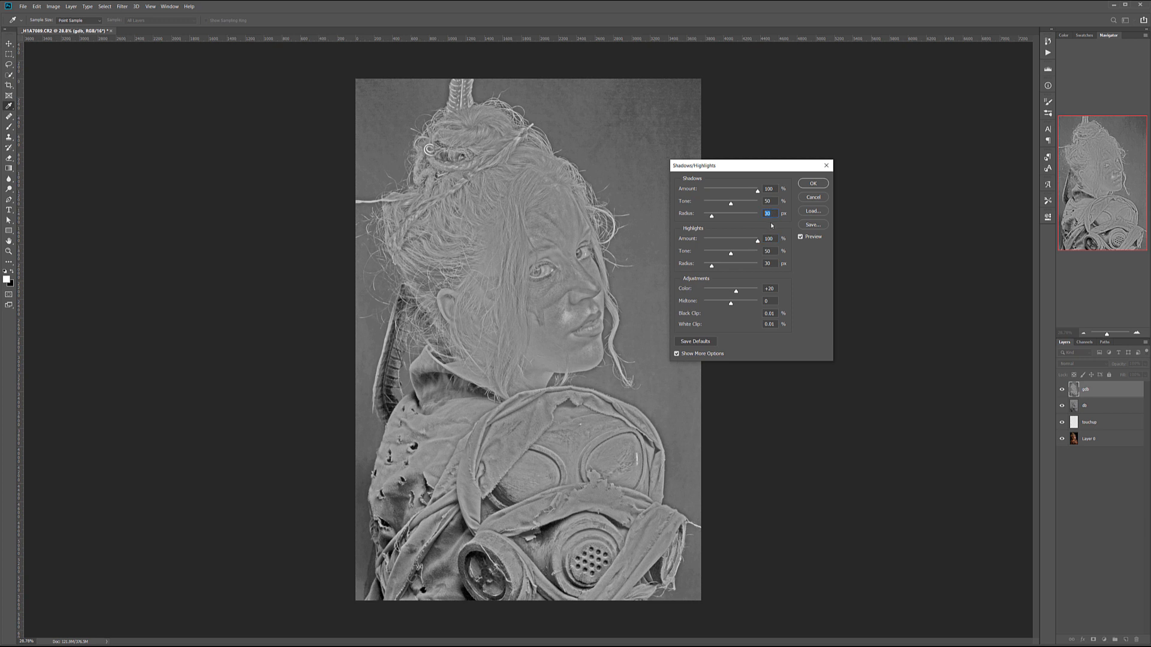
# - Set both radii to 11 px, shadows tone to 42% and highlights tone to 45%, and apply the adjustment
pyautogui.write('11')
pyautogui.moveTo(765, 263); pyautogui.dragTo(817, 267)
pyautogui.write('1')
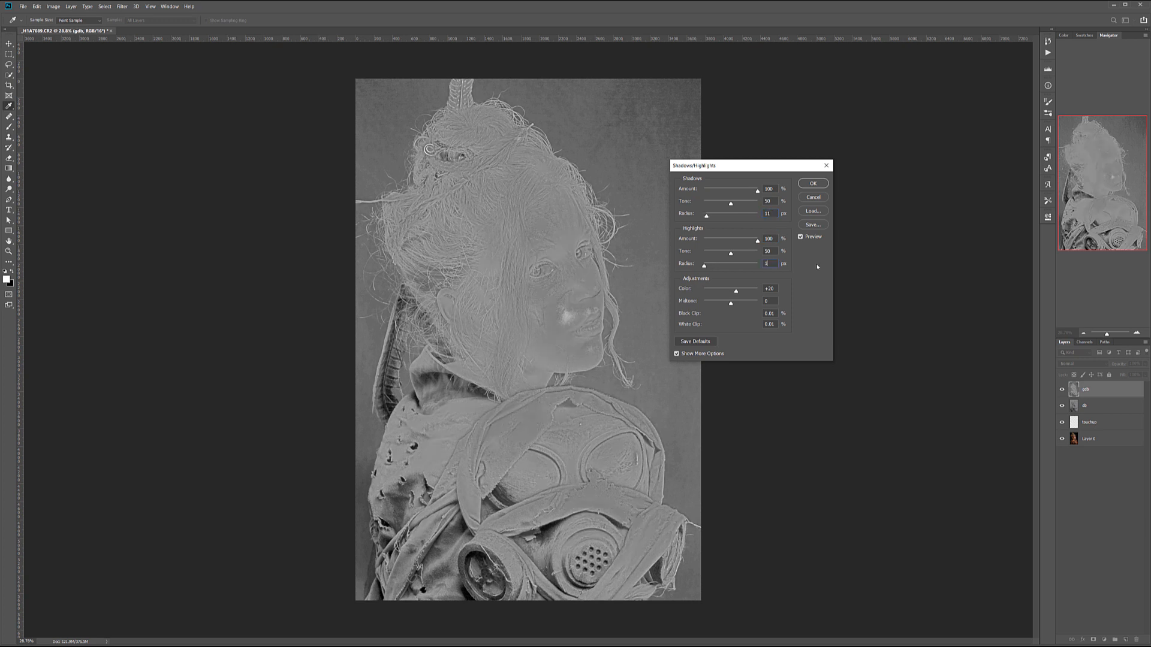
pyautogui.moveTo(731, 205); pyautogui.dragTo(729, 205)
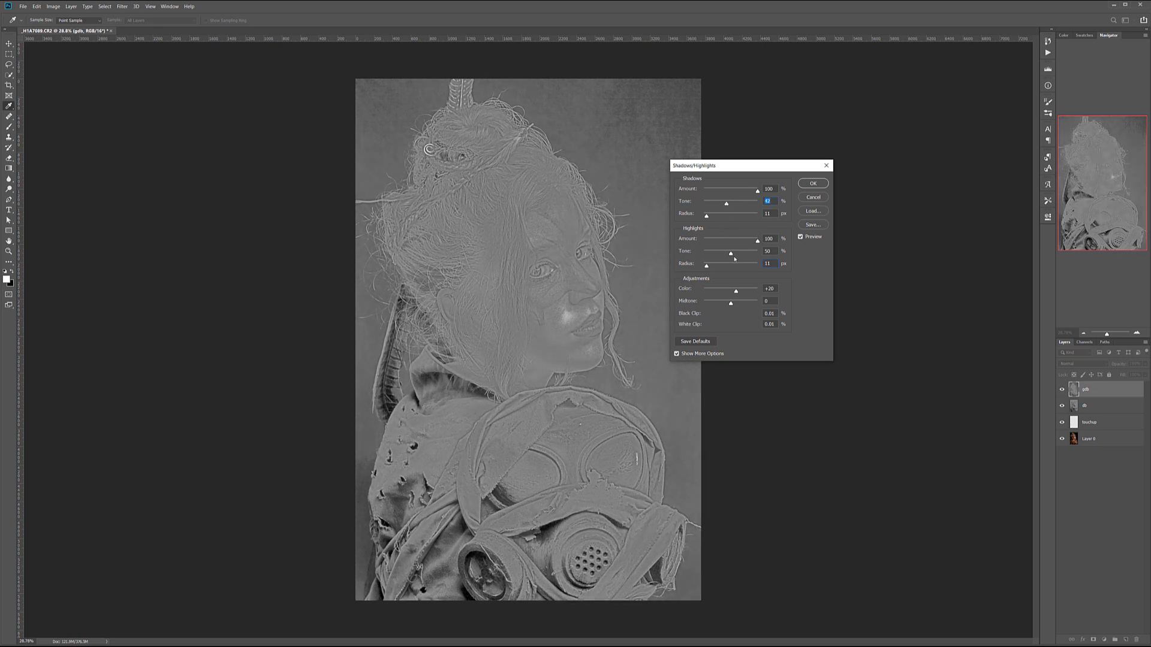
pyautogui.moveTo(731, 254); pyautogui.dragTo(728, 255)
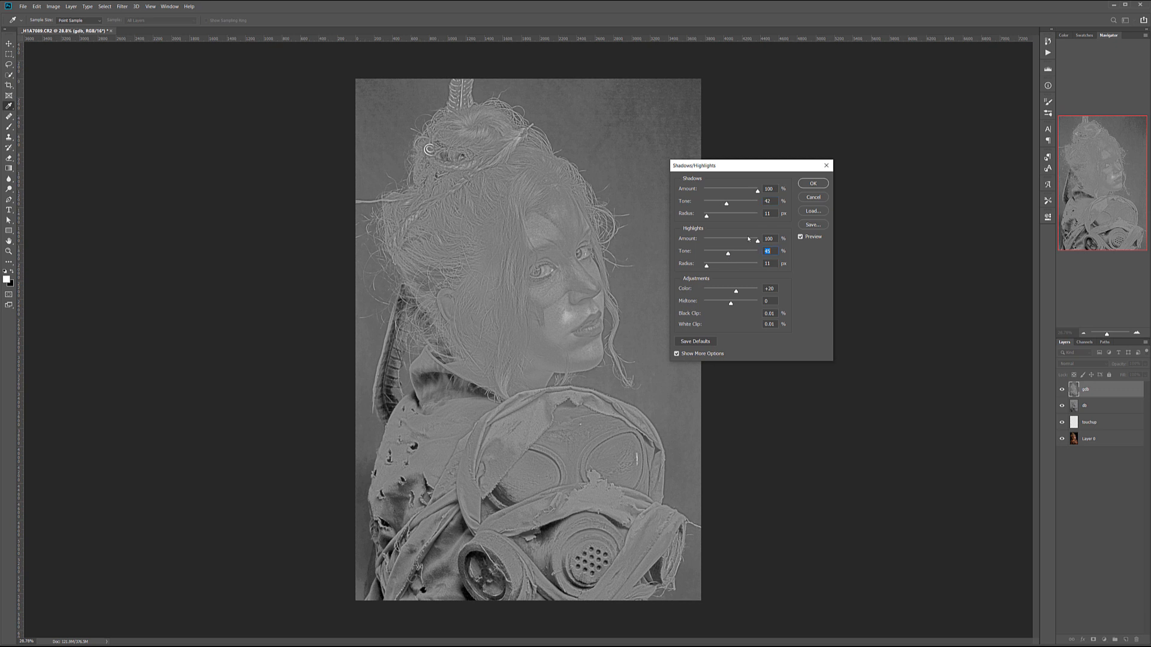
pyautogui.click(813, 184)
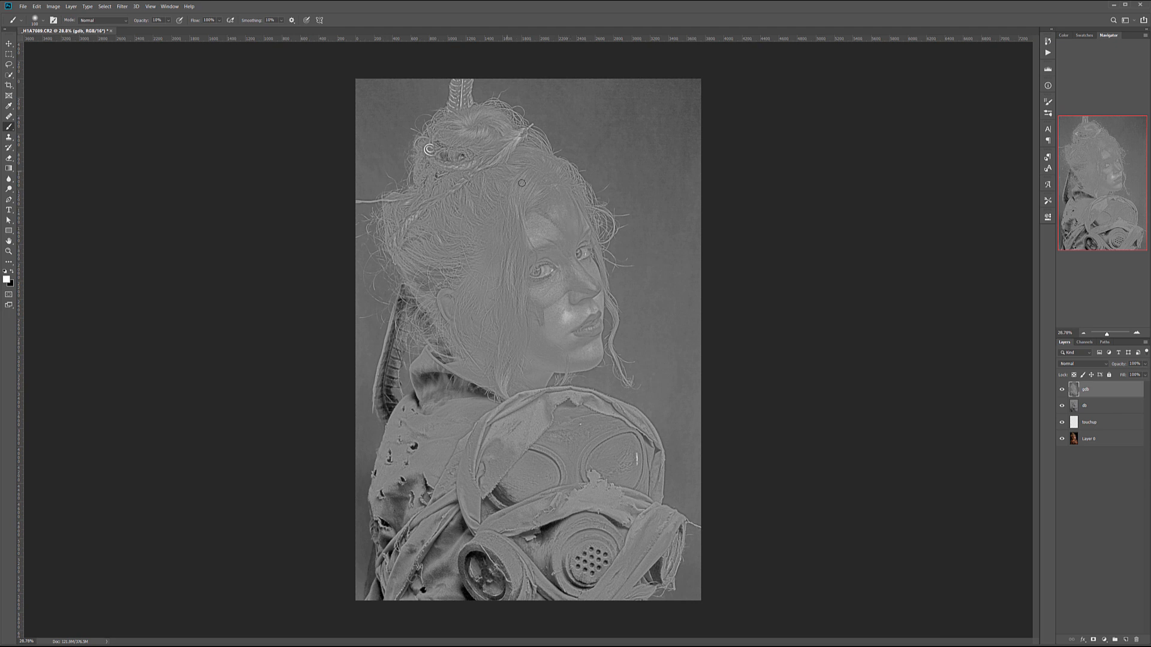
# - Sharpen the gray gdb layer with Unsharp Mask at a 1.0 pixel radius and a reduced amount
pyautogui.click(122, 6)
pyautogui.moveTo(156, 139)
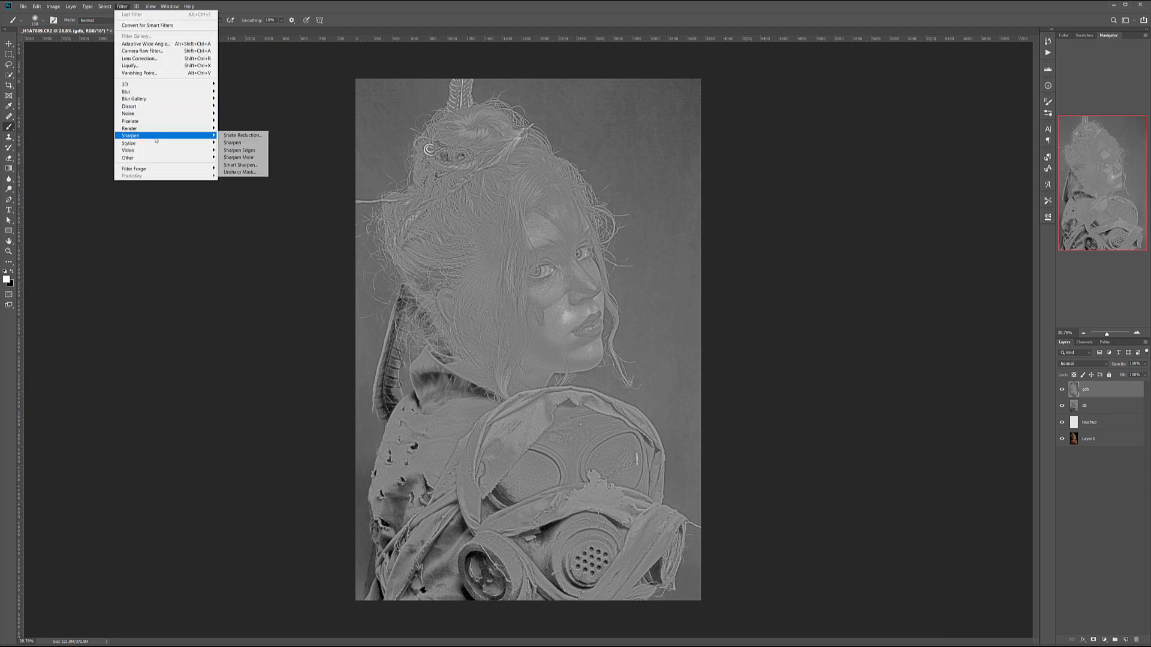
pyautogui.click(239, 172)
pyautogui.click(528, 240)
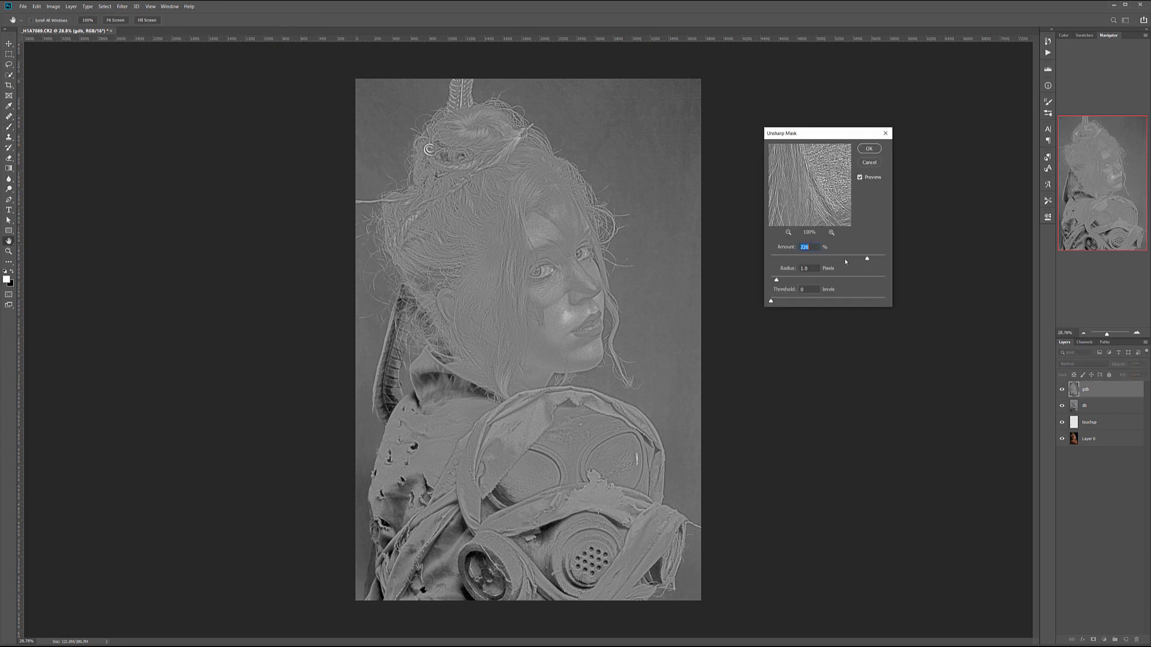
pyautogui.moveTo(843, 259); pyautogui.dragTo(834, 258)
pyautogui.click(869, 149)
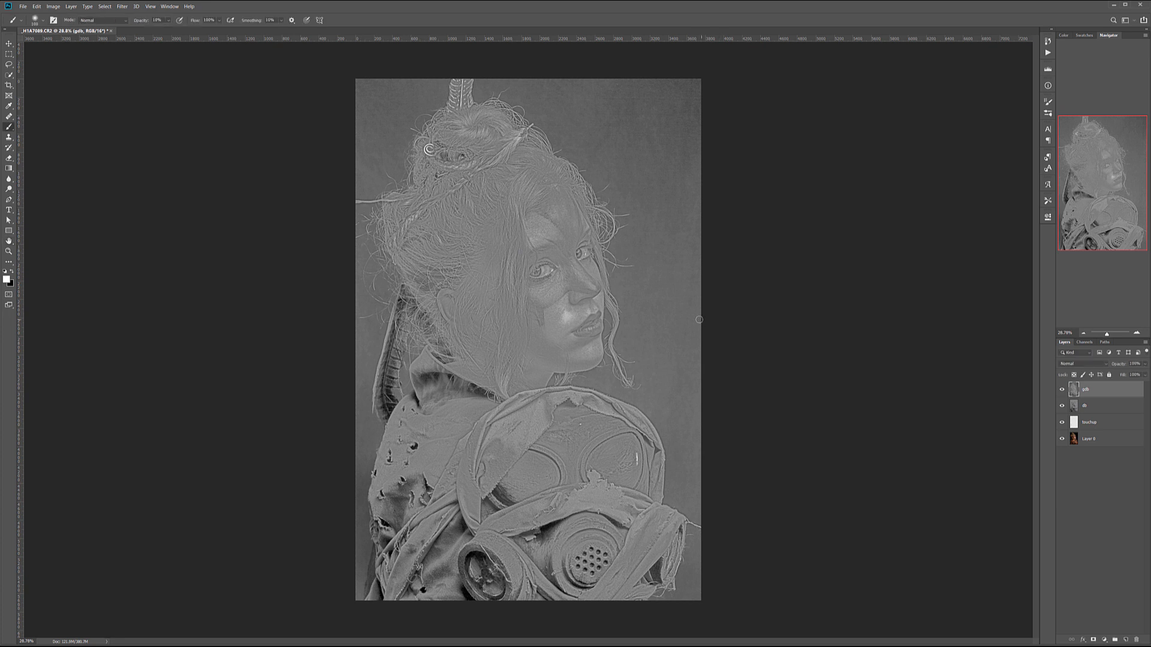
# - Set the gdb layer's blend mode to Soft Light and compare the face with the layer hidden and shown
pyautogui.click(1104, 367)
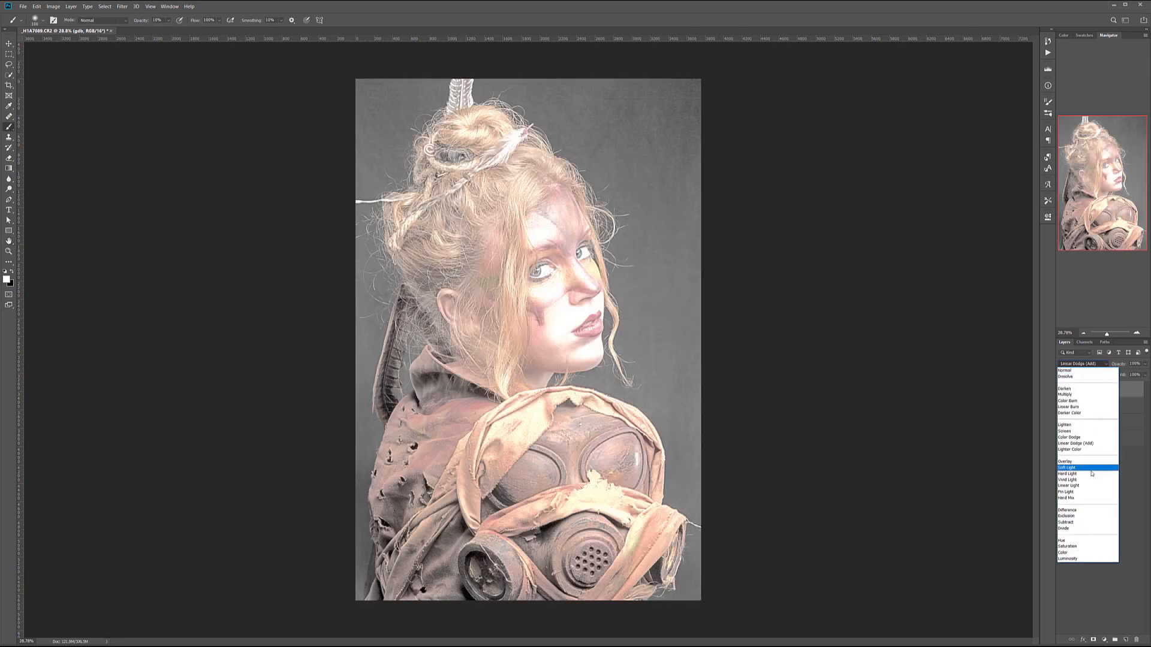
pyautogui.click(1082, 468)
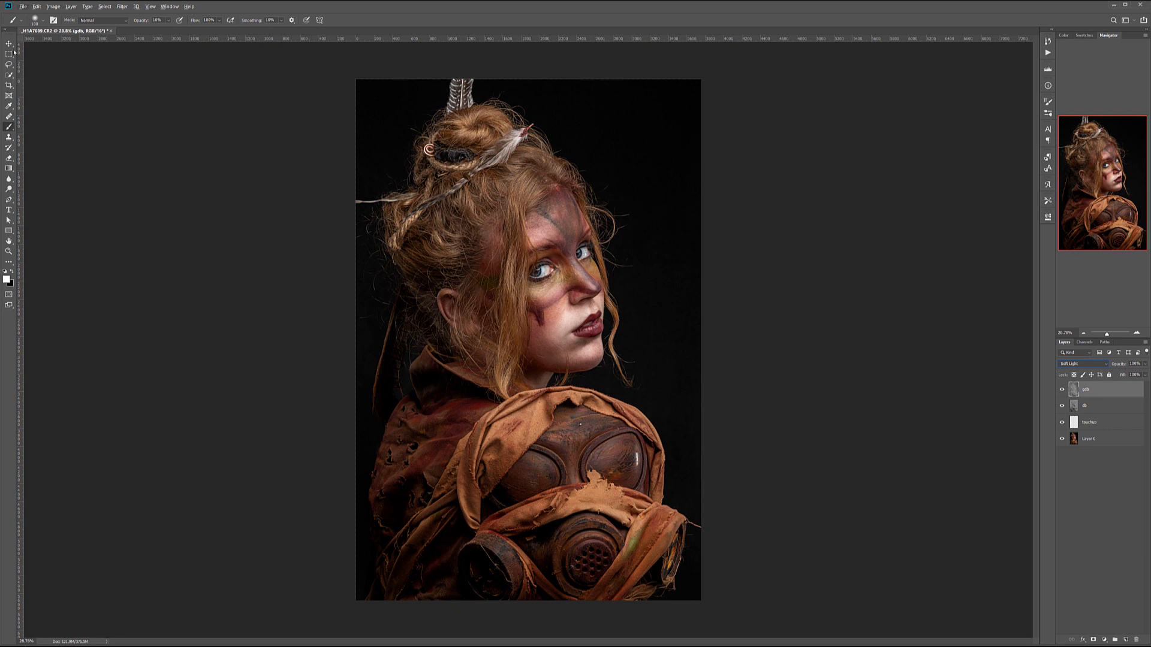
pyautogui.press('v')
pyautogui.scroll(2, 643, 324)
pyautogui.scroll(5, 590, 319)
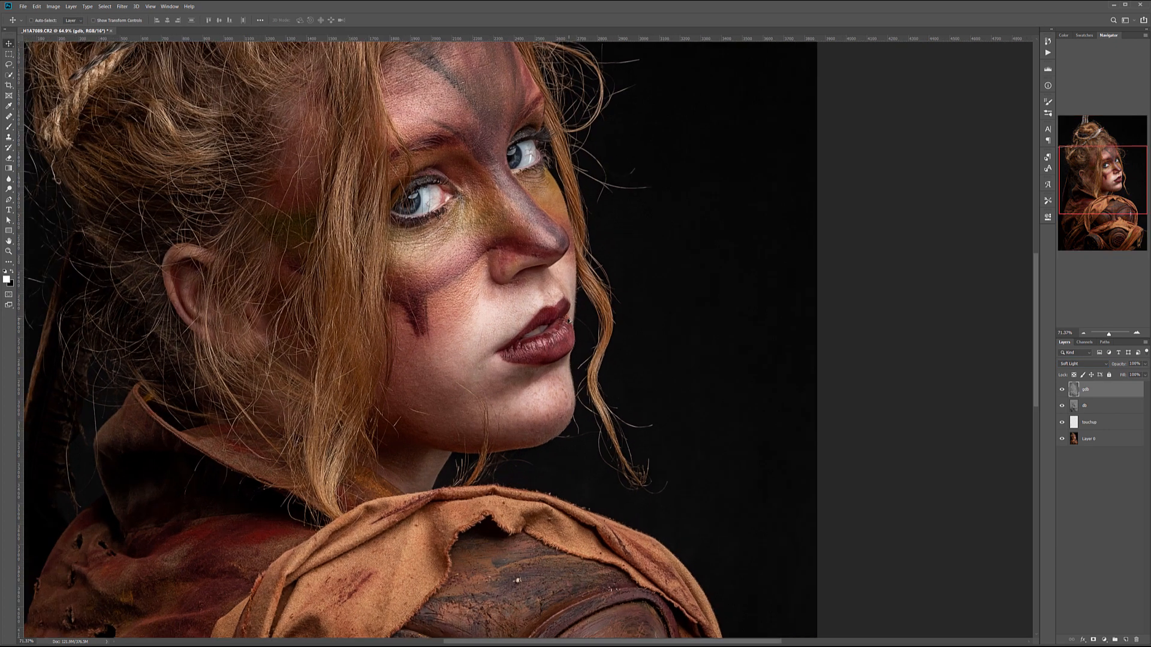
pyautogui.moveTo(437, 277); pyautogui.dragTo(619, 344)
pyautogui.click(1061, 390)
pyautogui.click(1063, 390)
pyautogui.click(1063, 389)
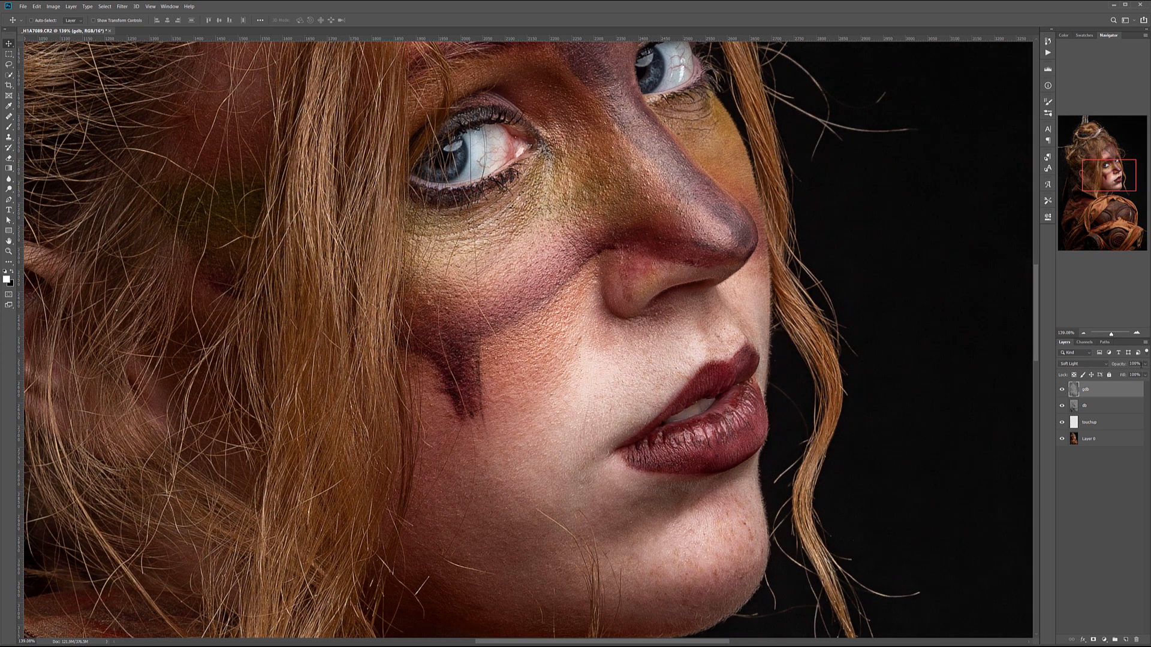
# - Lower the gdb layer's opacity to 36% and compare its effect on the coat and gas mask by toggling its visibility
pyautogui.click(1146, 364)
pyautogui.moveTo(1123, 375); pyautogui.dragTo(1114, 374)
pyautogui.hotkey('ctrl', '0')
pyautogui.moveTo(560, 518); pyautogui.dragTo(600, 305)
pyautogui.scroll(5, 507, 323)
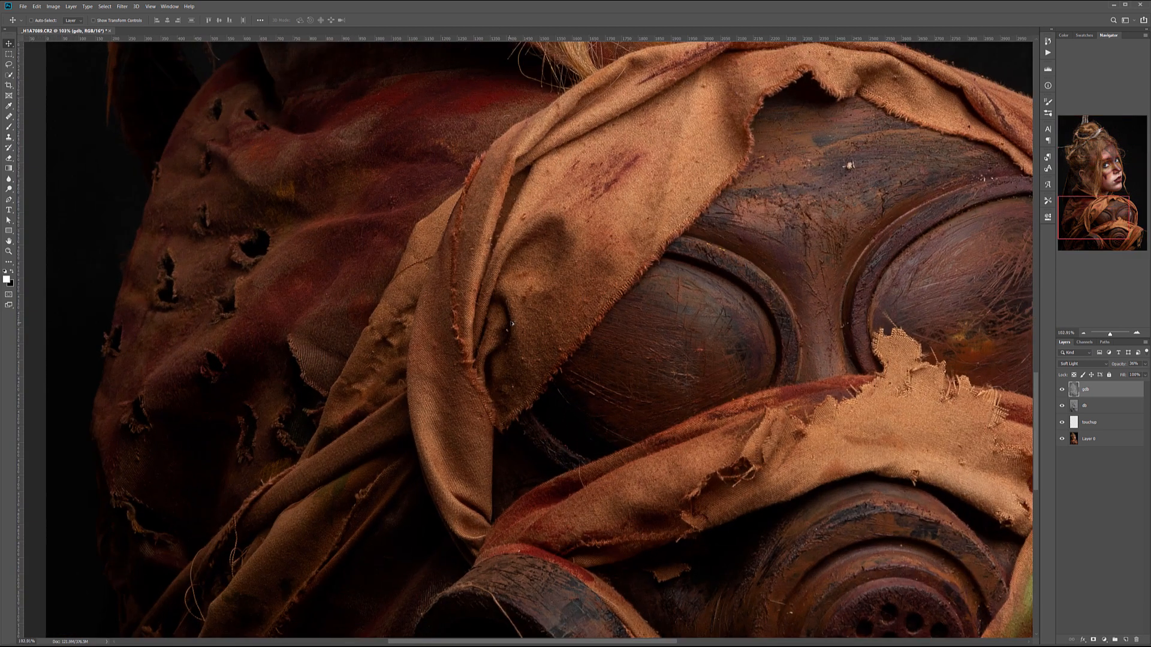
pyautogui.click(1062, 390)
pyautogui.click(1063, 391)
# - Stamp all visible layers into a new top layer and rename it smooth
pyautogui.scroll(-5, 694, 354)
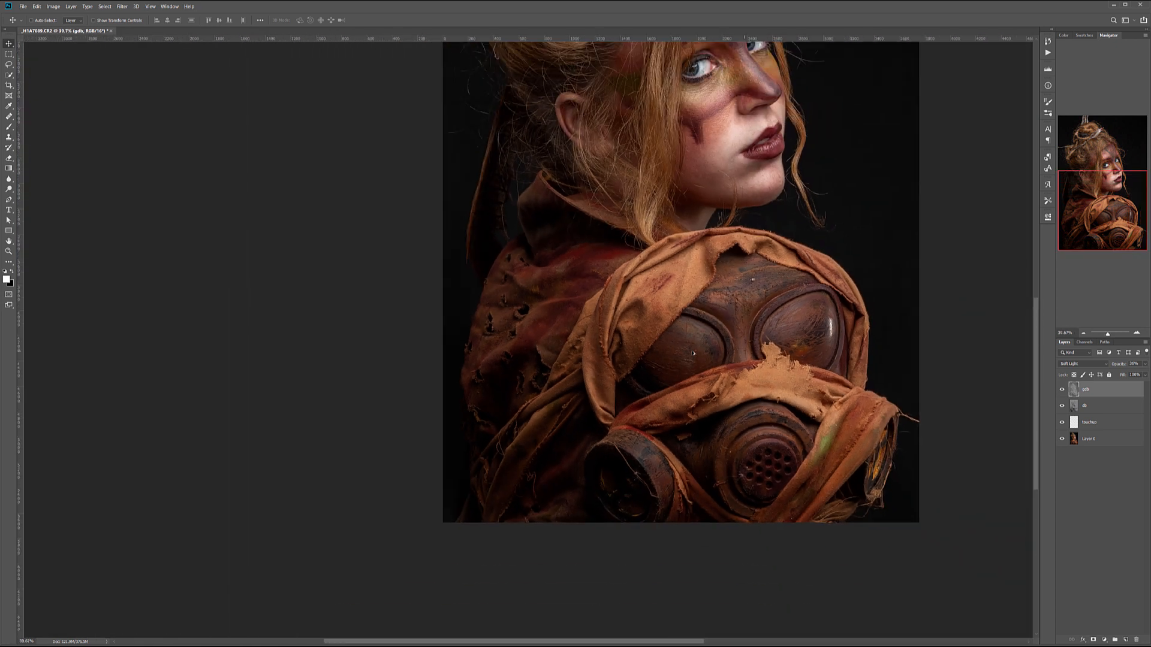
pyautogui.scroll(2, 693, 353)
pyautogui.scroll(-4, 694, 353)
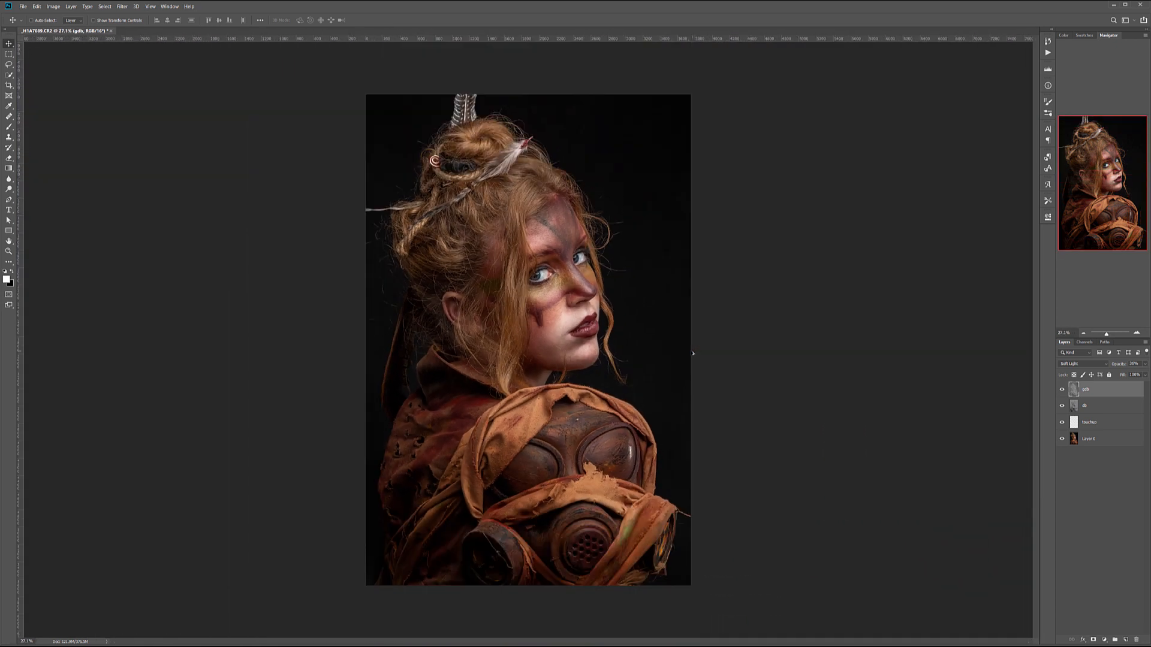
pyautogui.scroll(1, 693, 354)
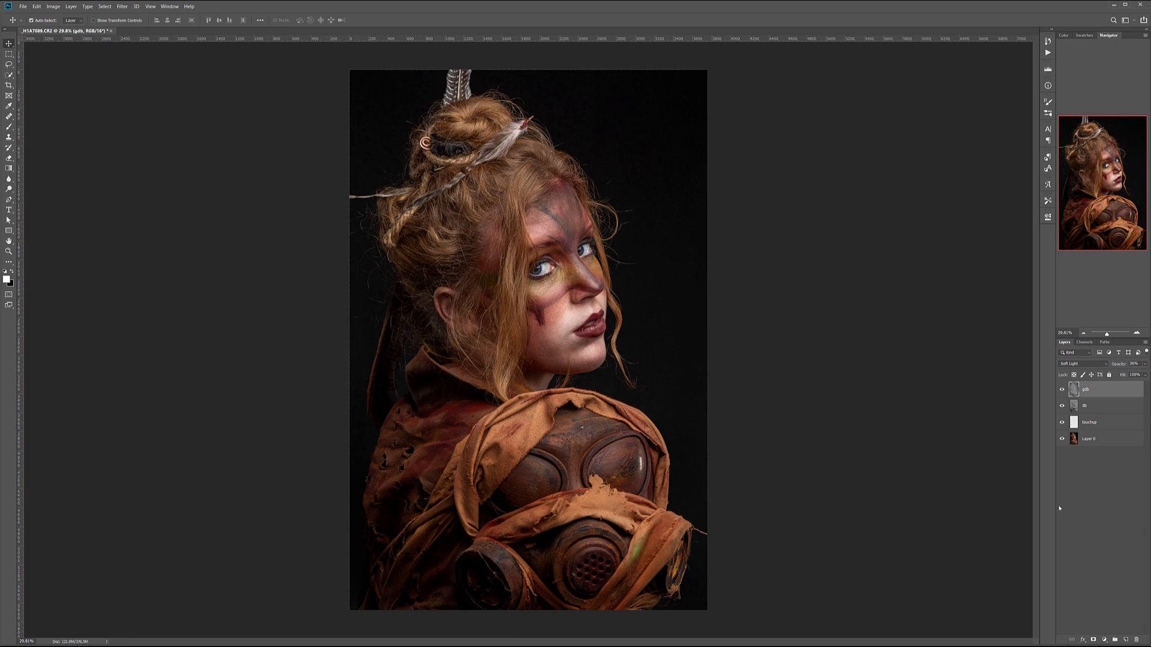
pyautogui.hotkey('ctrl', 'shift', 'alt', 'e')
pyautogui.doubleClick(1093, 391)
pyautogui.write('gm')
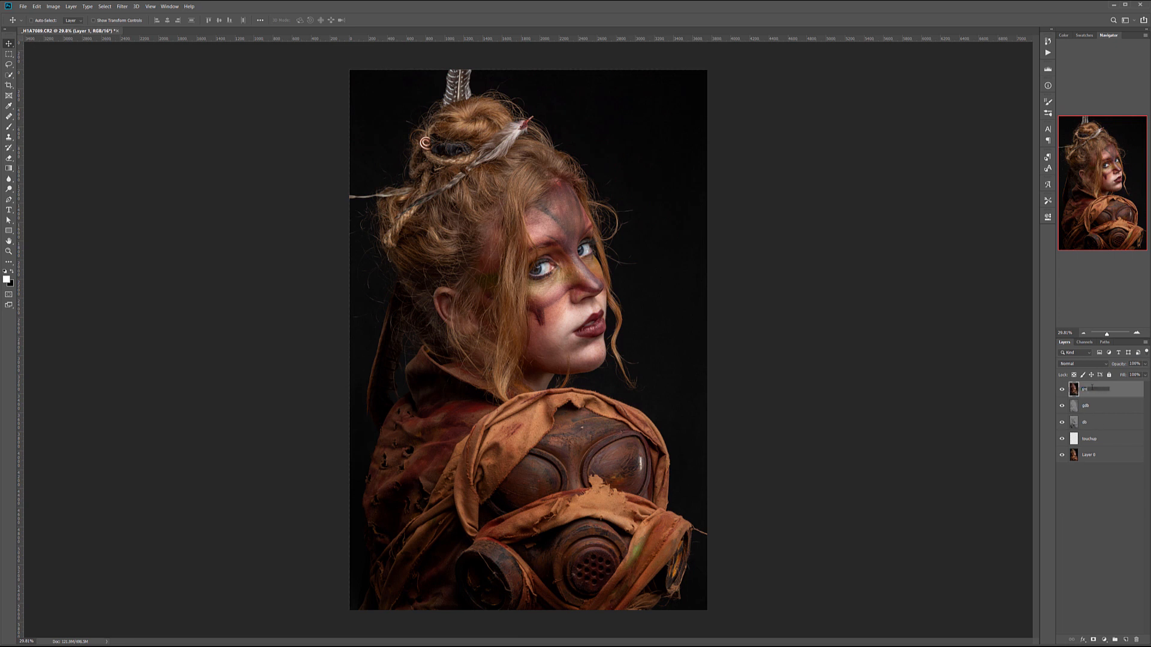
pyautogui.press('Return')
# - Blur the fine detail of the smooth layer with the Dust & Scratches filter, checking the preview on the face
pyautogui.click(123, 7)
pyautogui.moveTo(171, 116)
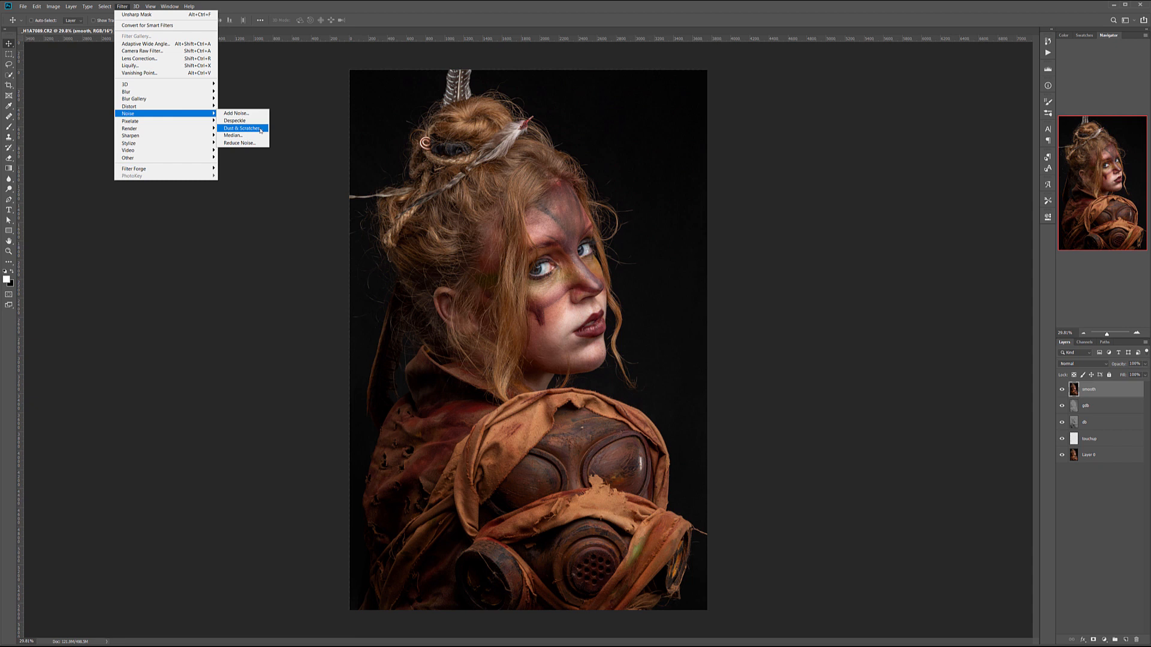
pyautogui.click(261, 130)
pyautogui.moveTo(574, 145); pyautogui.dragTo(773, 152)
pyautogui.click(585, 313)
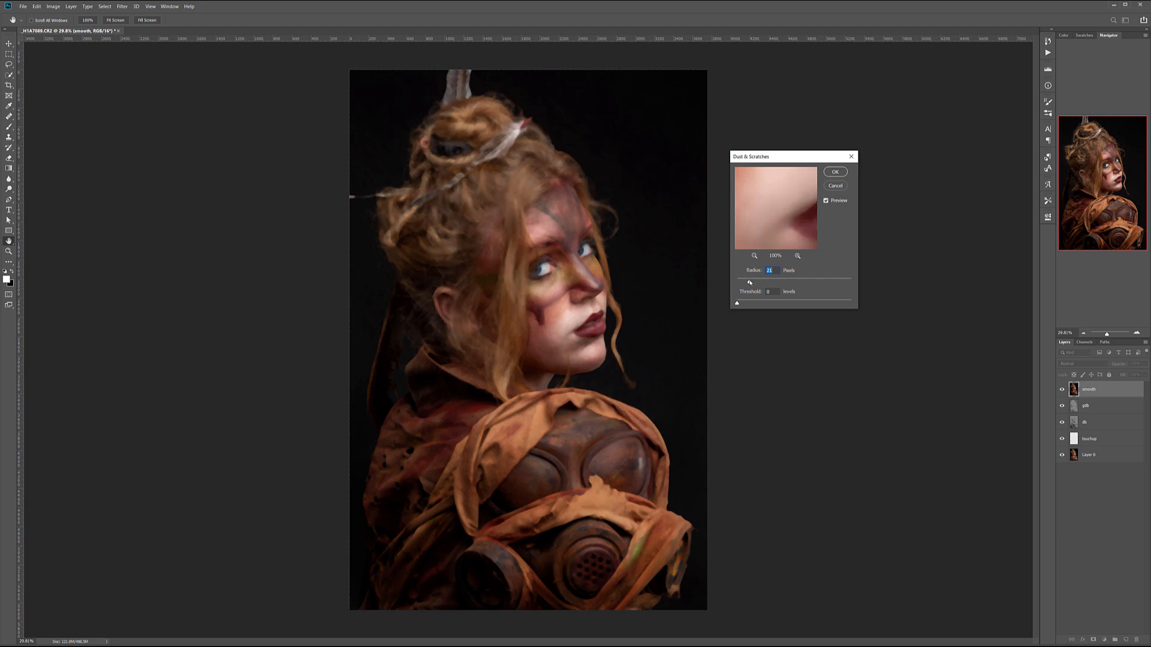
pyautogui.click(834, 172)
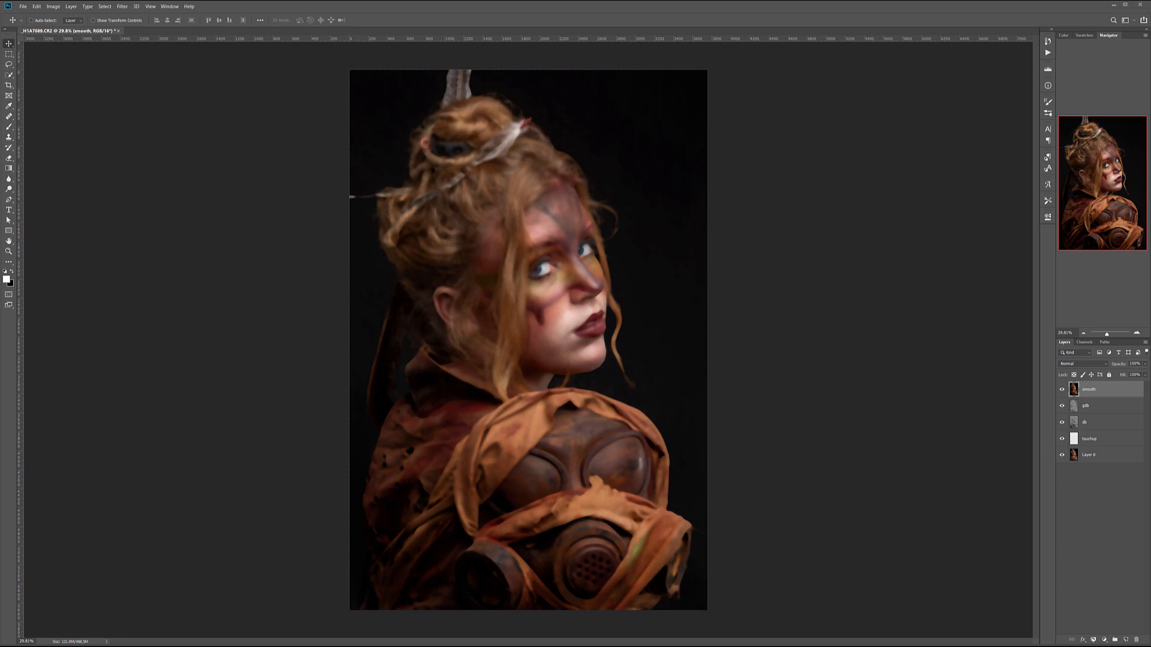
# - Hide the smooth layer behind an inverted black layer mask and ready the Brush tool with white
pyautogui.click(1094, 640)
pyautogui.hotkey('ctrl', 'i')
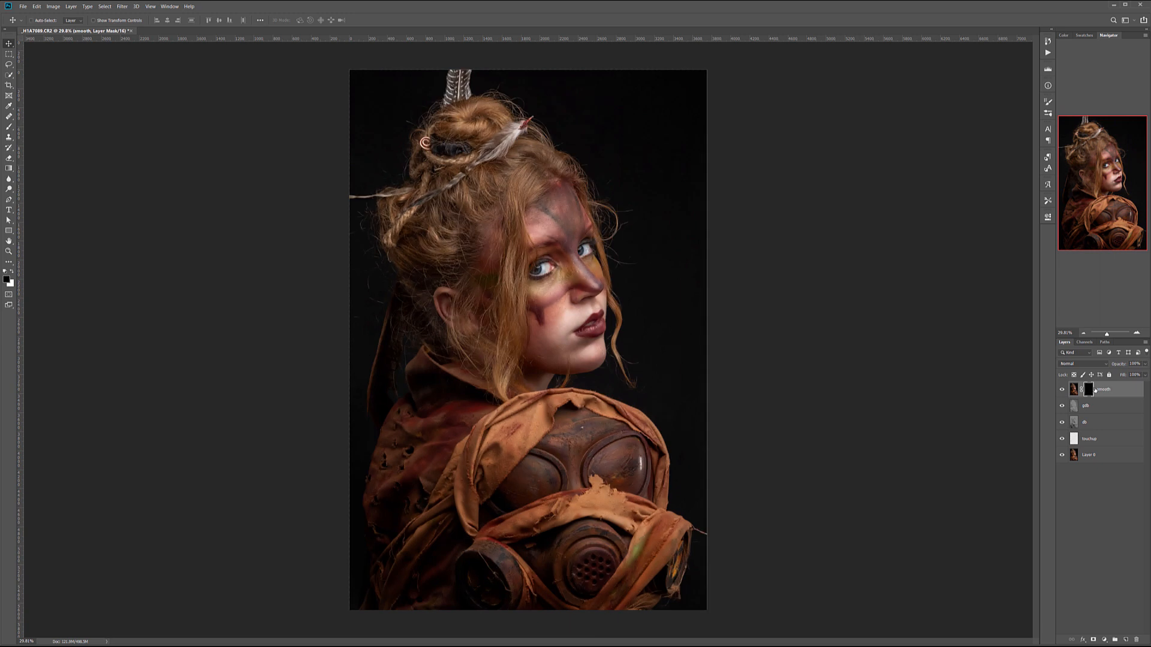
pyautogui.press('b')
pyautogui.press('x')
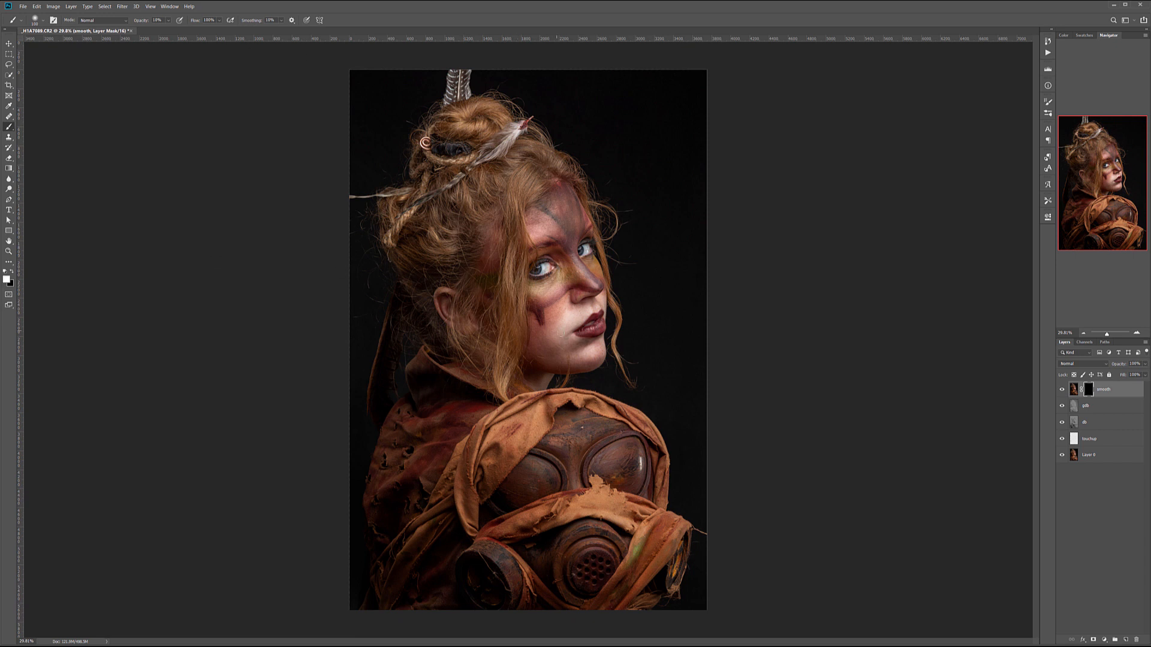
# - Enlarge the brush and paint white on the smooth layer's mask over the chin to soften the skin
pyautogui.scroll(8, 592, 320)
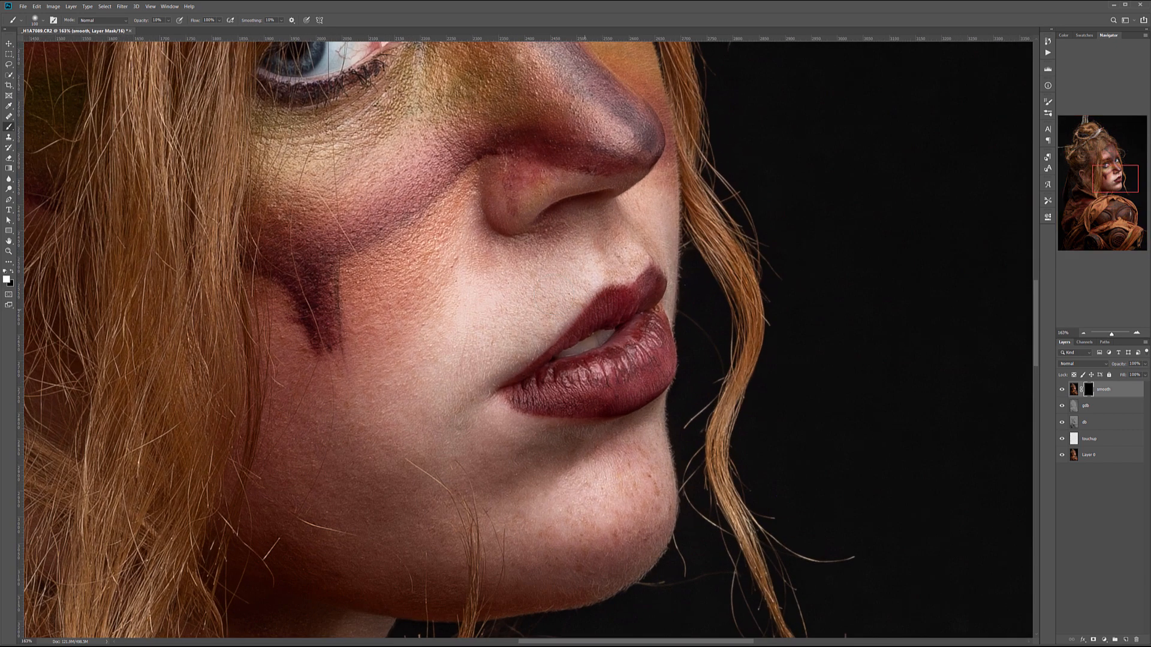
pyautogui.press(']')
pyautogui.press(']')
pyautogui.press(']')
pyautogui.moveTo(635, 484)
pyautogui.mouseDown()
pyautogui.moveTo(621, 463)
pyautogui.moveTo(590, 467)
pyautogui.moveTo(621, 457)
pyautogui.moveTo(638, 509)
pyautogui.mouseUp()
# - Paint white on the smooth layer's mask over the nose, cheeks, forehead, jaw and neck to soften the skin
pyautogui.moveTo(652, 314); pyautogui.dragTo(765, 453)
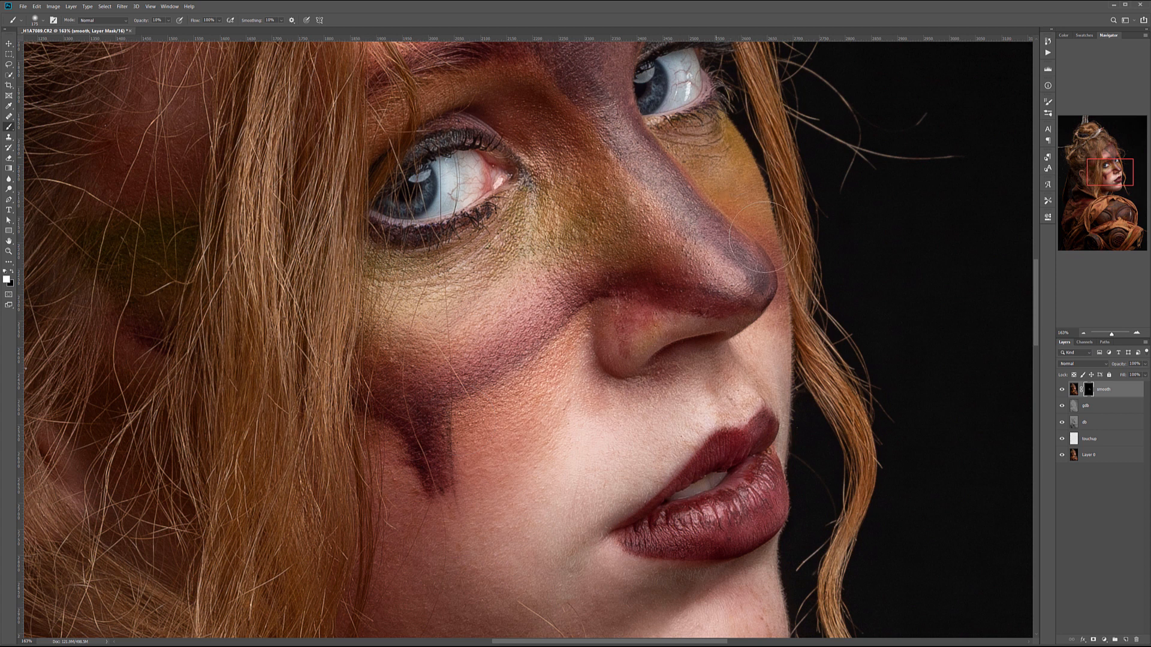
pyautogui.moveTo(614, 322); pyautogui.dragTo(641, 404)
pyautogui.moveTo(641, 156); pyautogui.dragTo(678, 305)
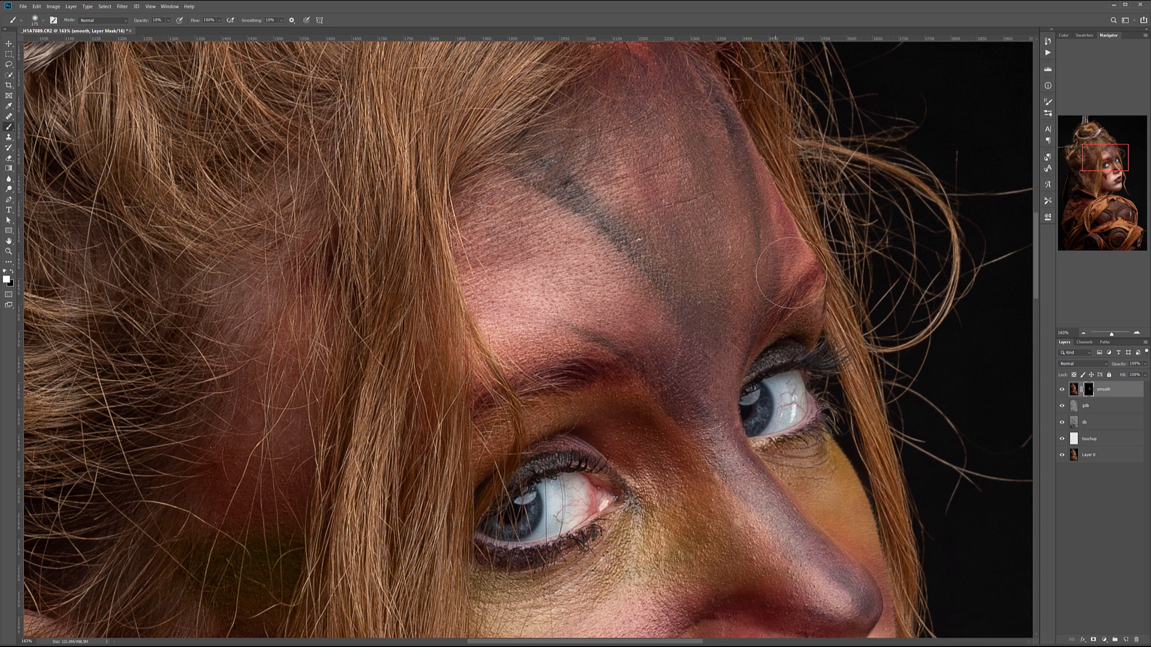
pyautogui.moveTo(647, 490); pyautogui.dragTo(564, 222)
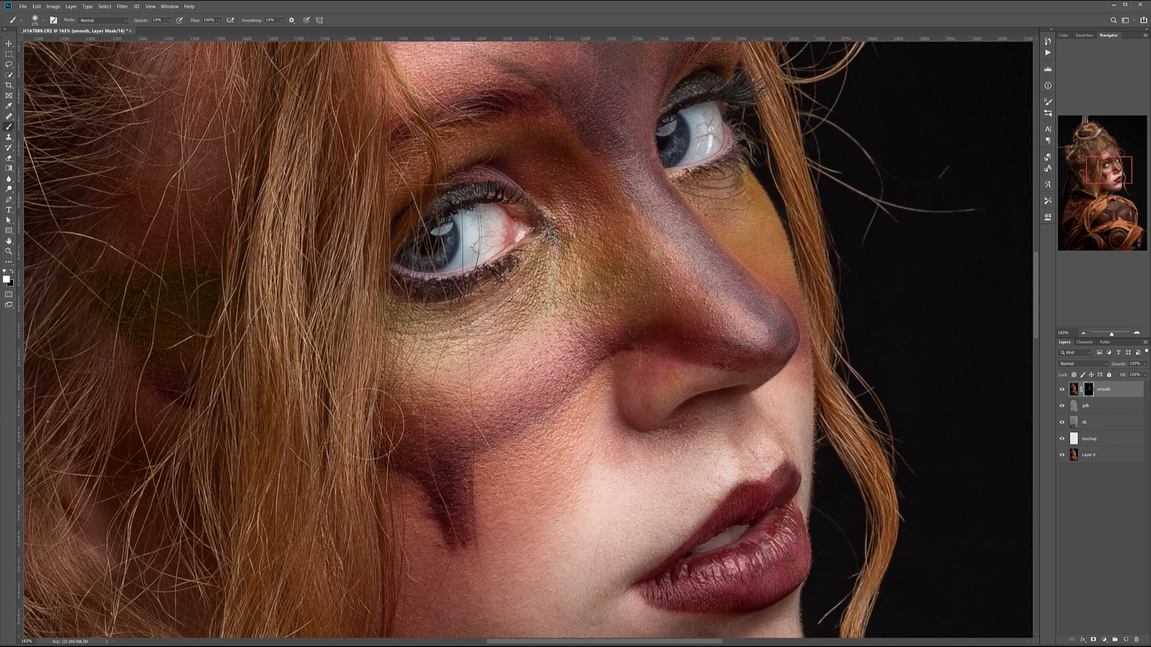
pyautogui.moveTo(541, 510); pyautogui.dragTo(612, 201)
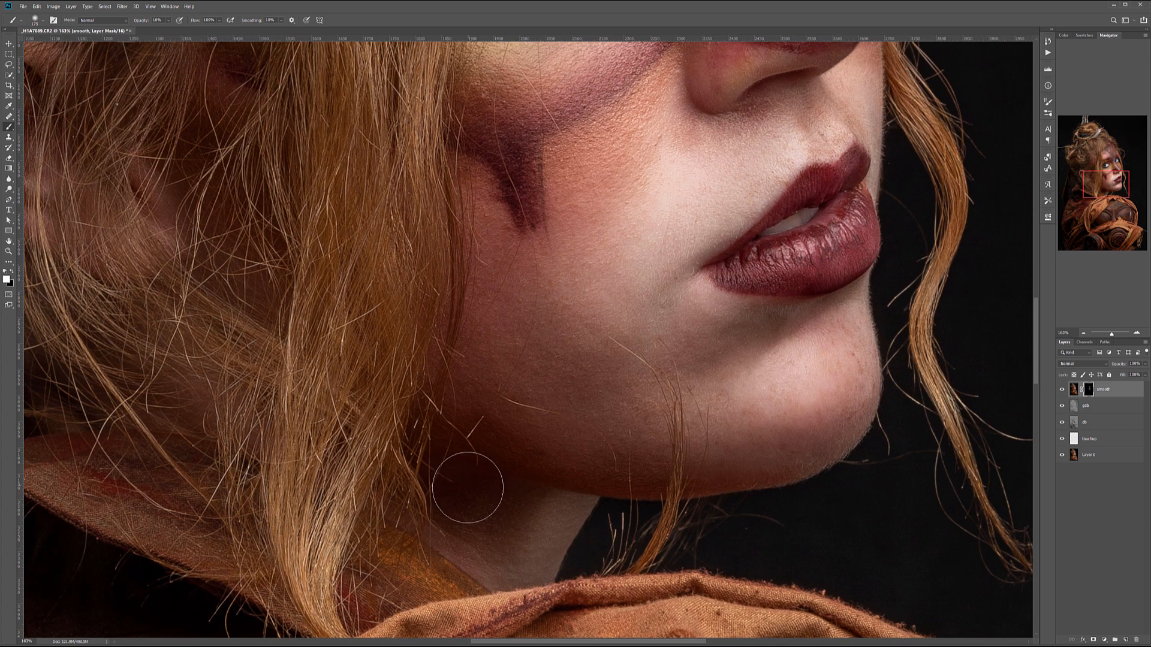
pyautogui.moveTo(472, 497); pyautogui.dragTo(574, 305)
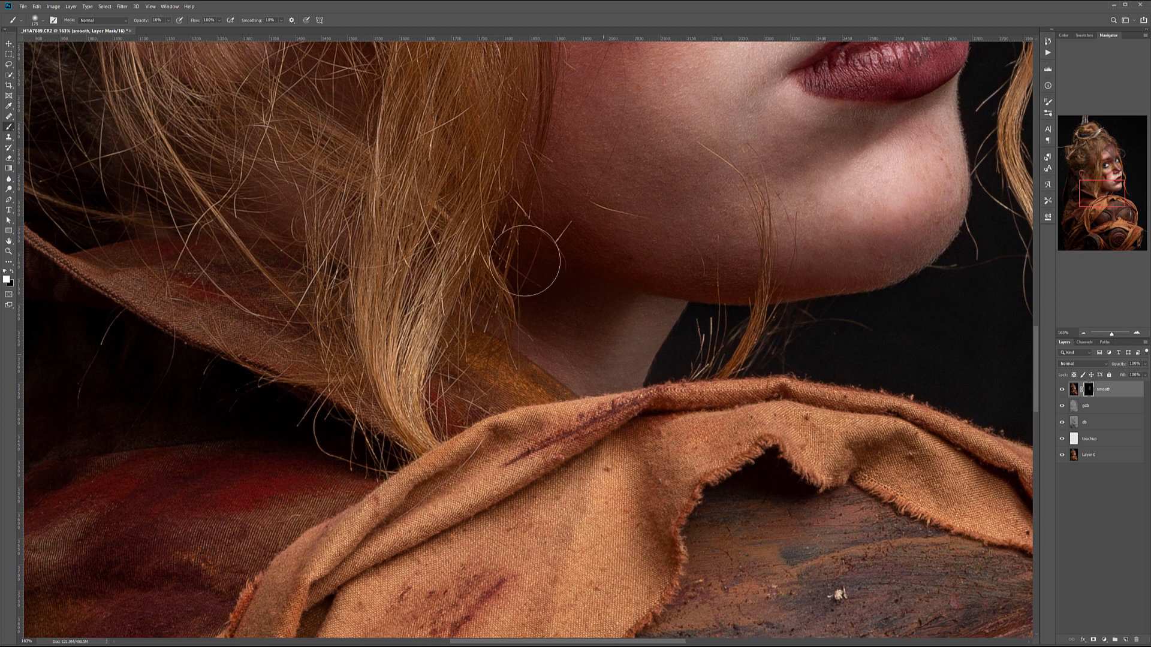
# - Enlarge the brush considerably and paint white on the smooth layer's mask over the dark background around the figure
pyautogui.scroll(-8, 624, 385)
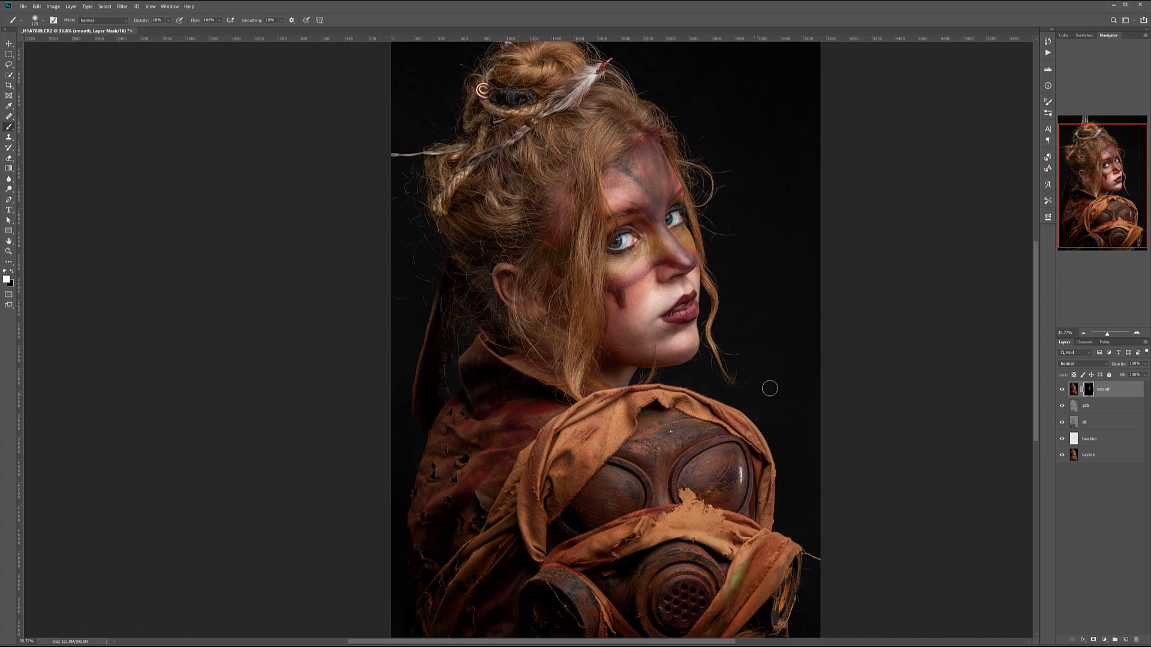
pyautogui.press(']')
pyautogui.press(']')
pyautogui.press(']')
pyautogui.press(']')
pyautogui.press(']')
pyautogui.press(']')
pyautogui.press(']')
pyautogui.press(']')
pyautogui.moveTo(757, 192); pyautogui.dragTo(796, 344)
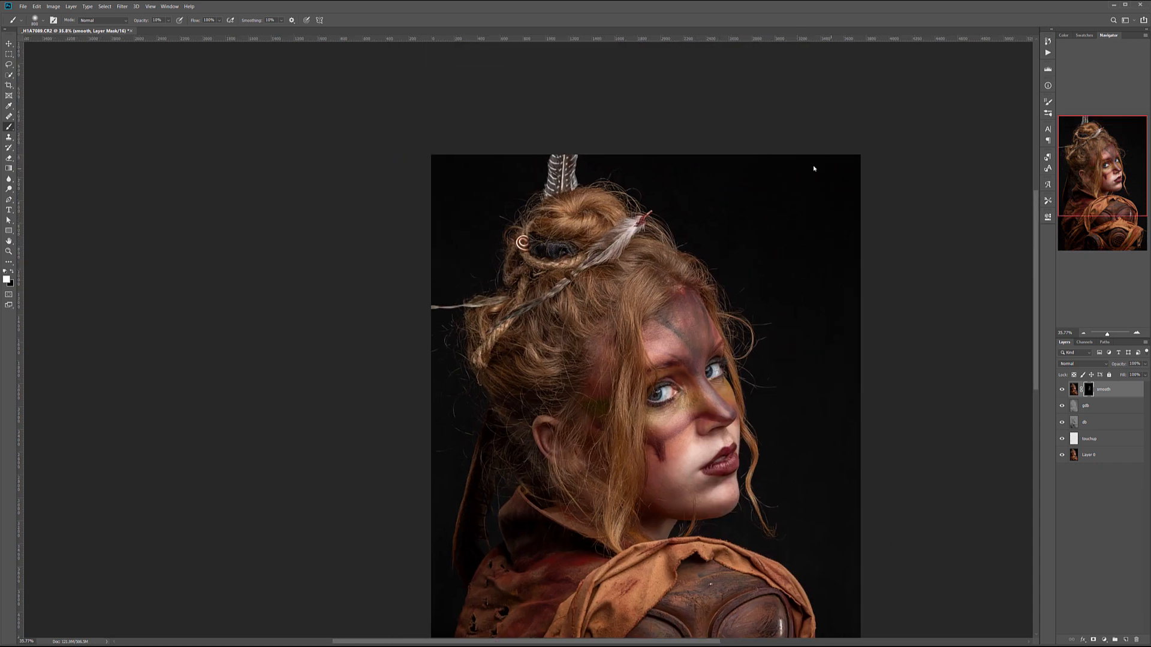
pyautogui.moveTo(458, 358); pyautogui.dragTo(465, 193)
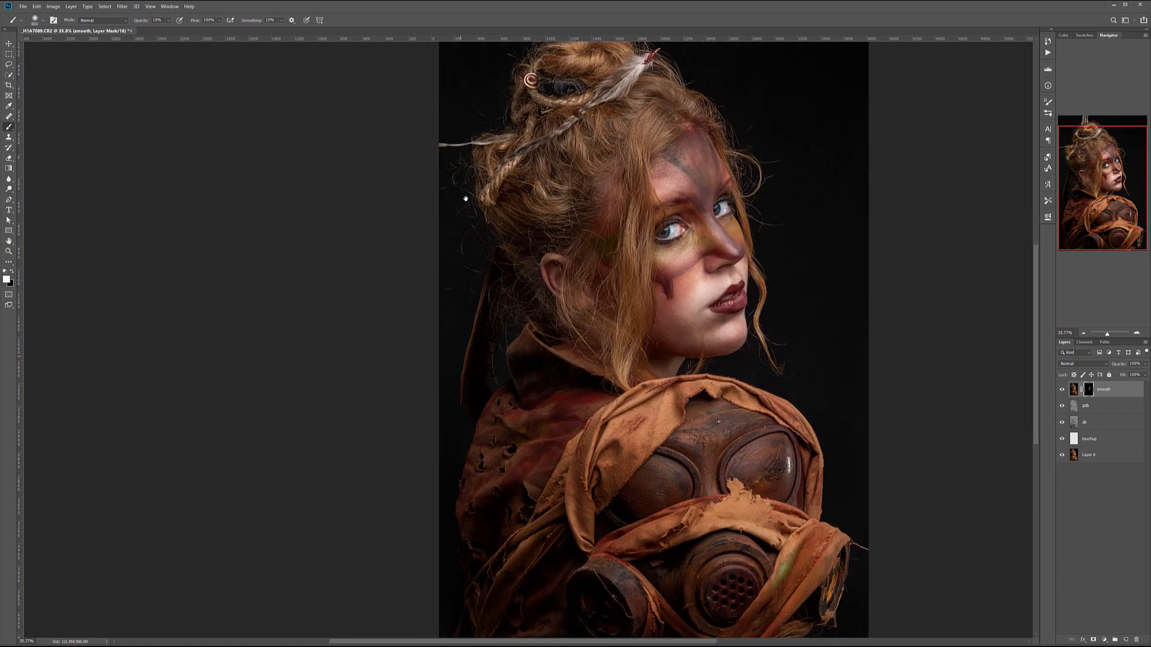
pyautogui.moveTo(437, 476); pyautogui.dragTo(449, 317)
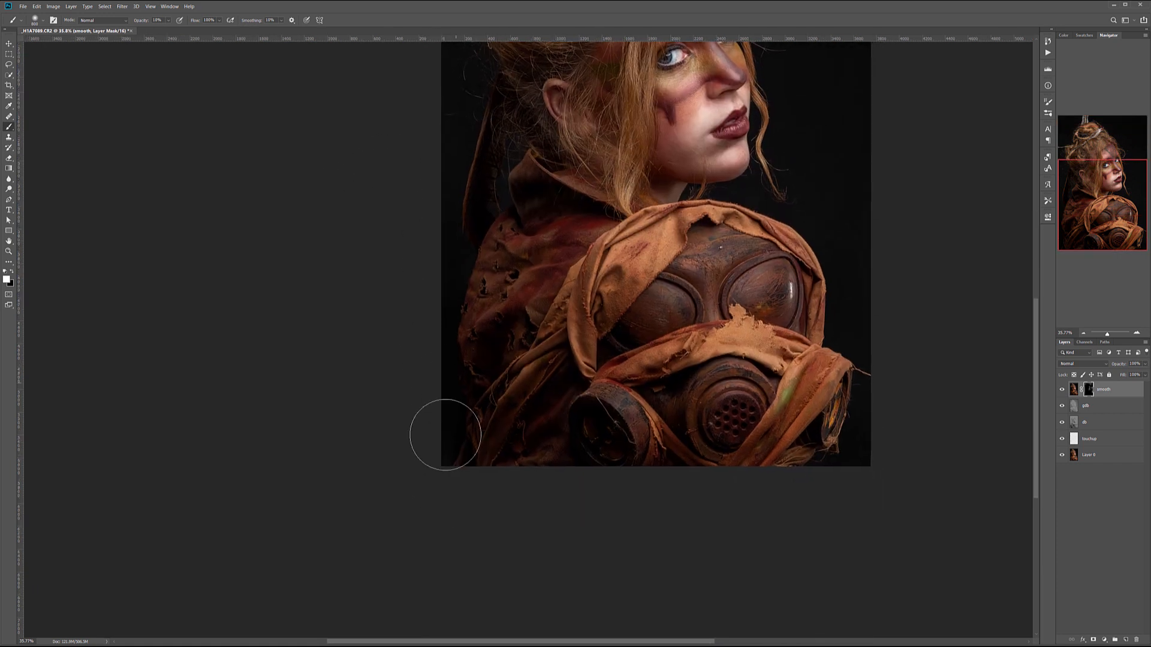
pyautogui.moveTo(623, 280); pyautogui.dragTo(582, 467)
# - Compare the portrait with and without the smooth layer by toggling its visibility
pyautogui.scroll(3, 697, 347)
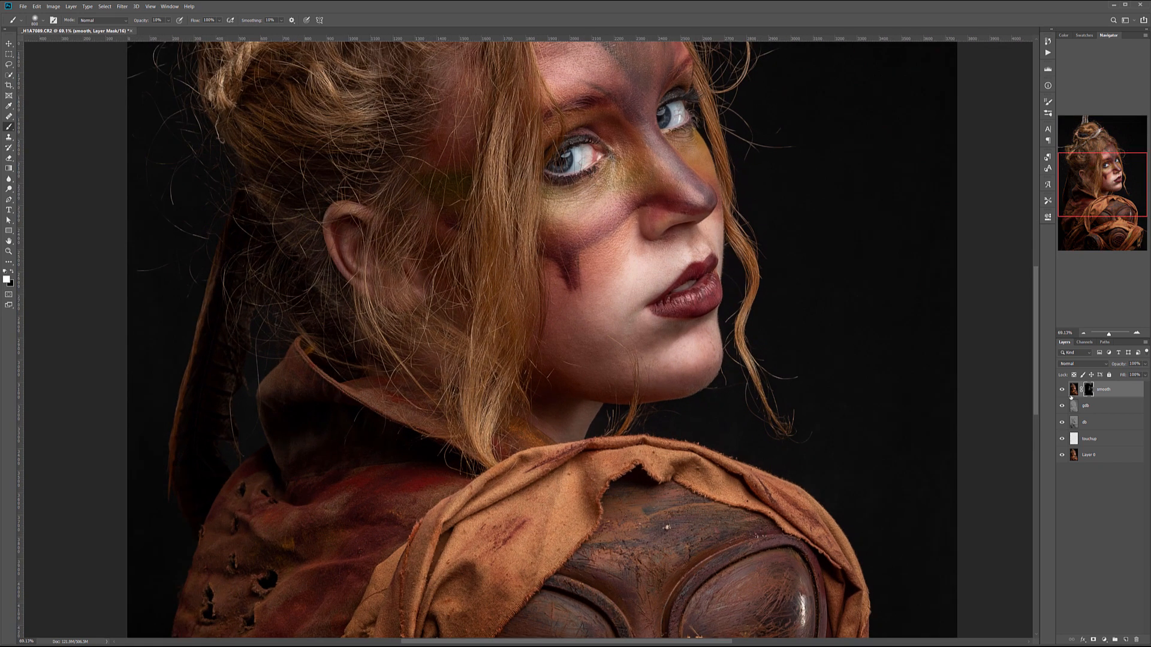
pyautogui.click(1063, 389)
pyautogui.click(1062, 389)
pyautogui.click(1063, 389)
pyautogui.click(1063, 390)
pyautogui.click(1063, 389)
pyautogui.click(1063, 389)
# - Stamp all visible layers into a new top layer and rename it hair
pyautogui.hotkey('ctrl', '0')
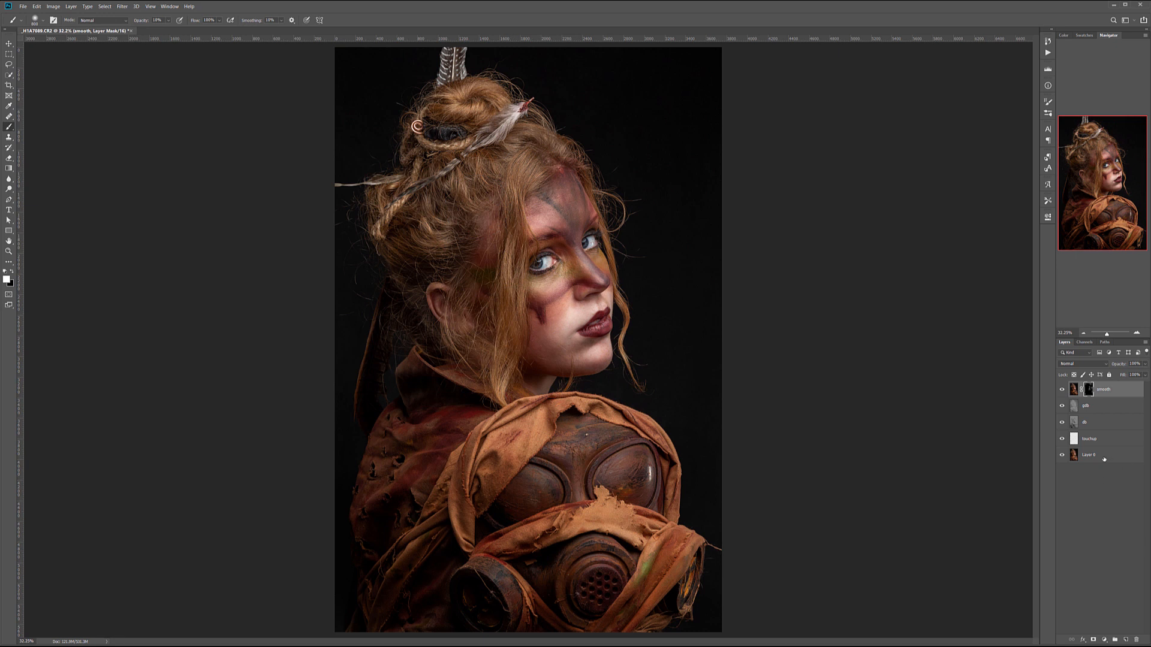
pyautogui.hotkey('ctrl', 'shift', 'alt', 'e')
pyautogui.doubleClick(1087, 389)
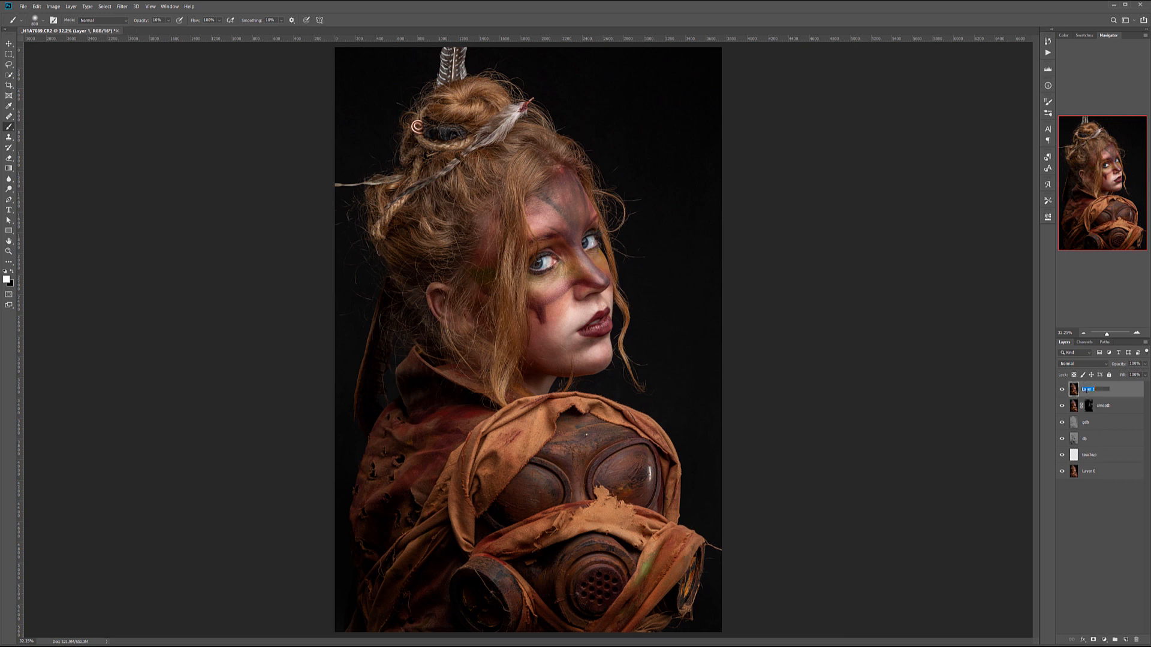
pyautogui.write('fs')
pyautogui.press('Return')
# - Apply the Oil Paint filter to the hair layer with stylization 10.0, cleanliness 9.4, scale 0.1 and bristle detail 0.0
pyautogui.click(122, 6)
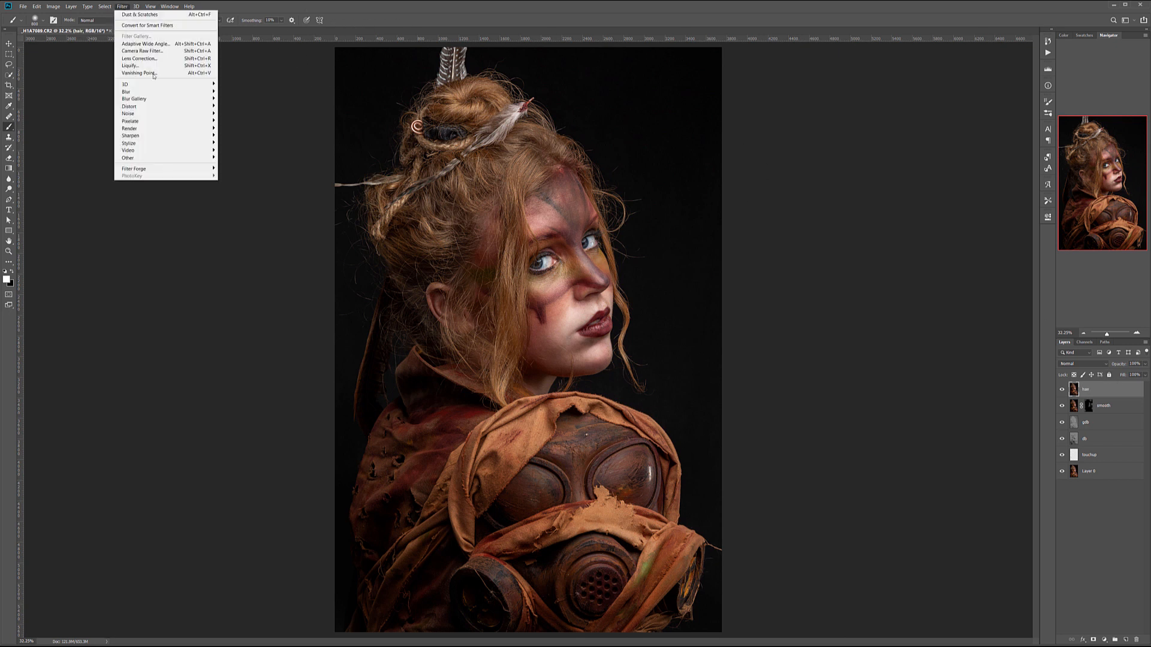
pyautogui.moveTo(175, 143)
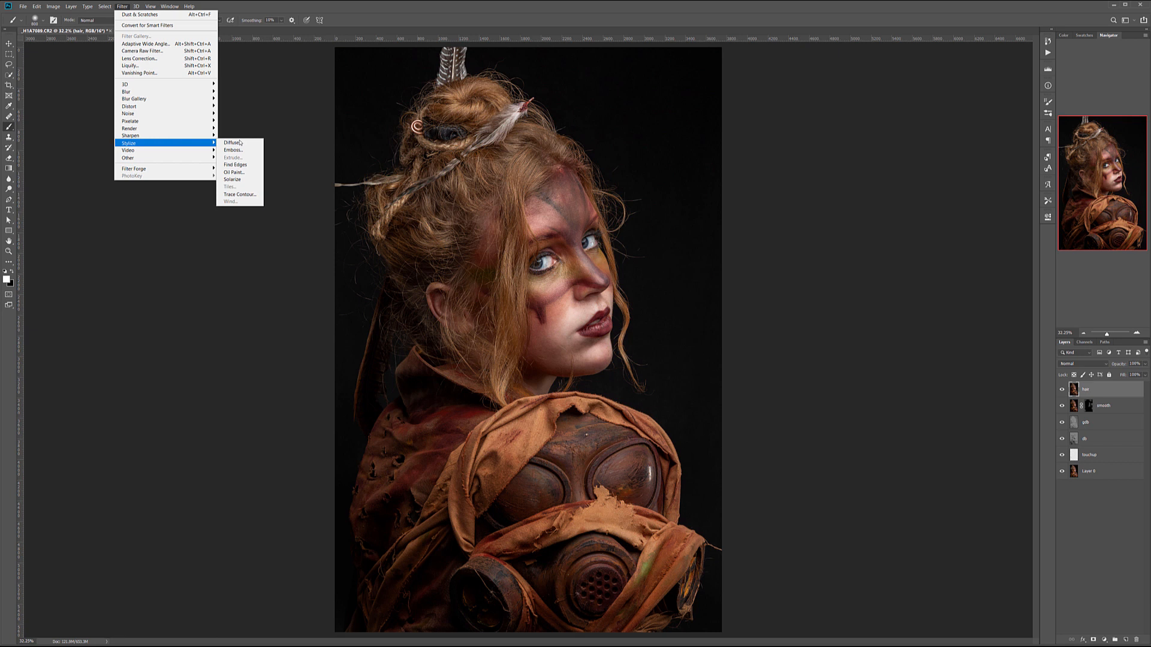
pyautogui.click(237, 171)
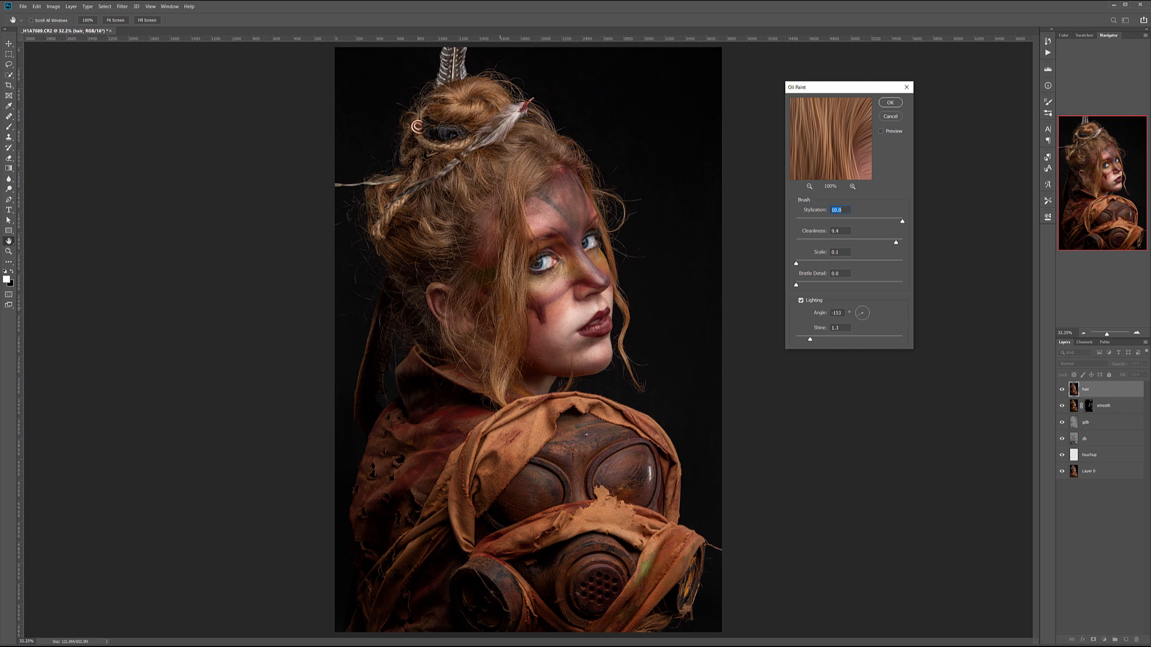
pyautogui.click(890, 103)
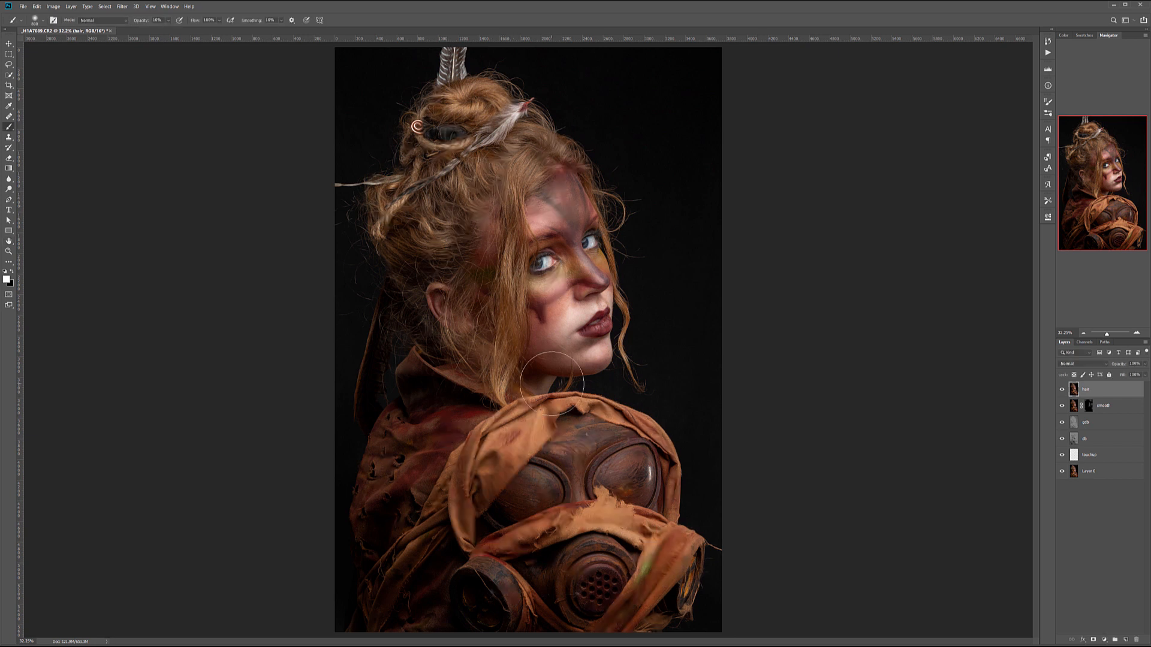
# - Sharpen the hair layer with Unsharp Mask at a 1.0 pixel radius and threshold 0, and hide it behind an inverted black layer mask
pyautogui.click(122, 7)
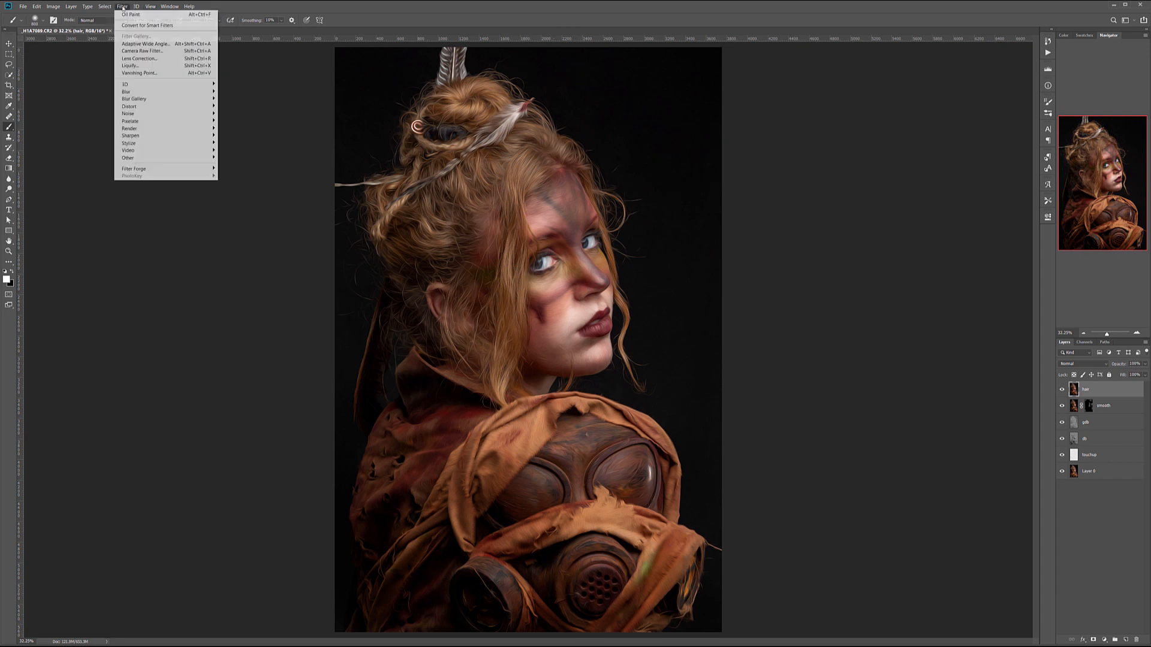
pyautogui.moveTo(179, 135)
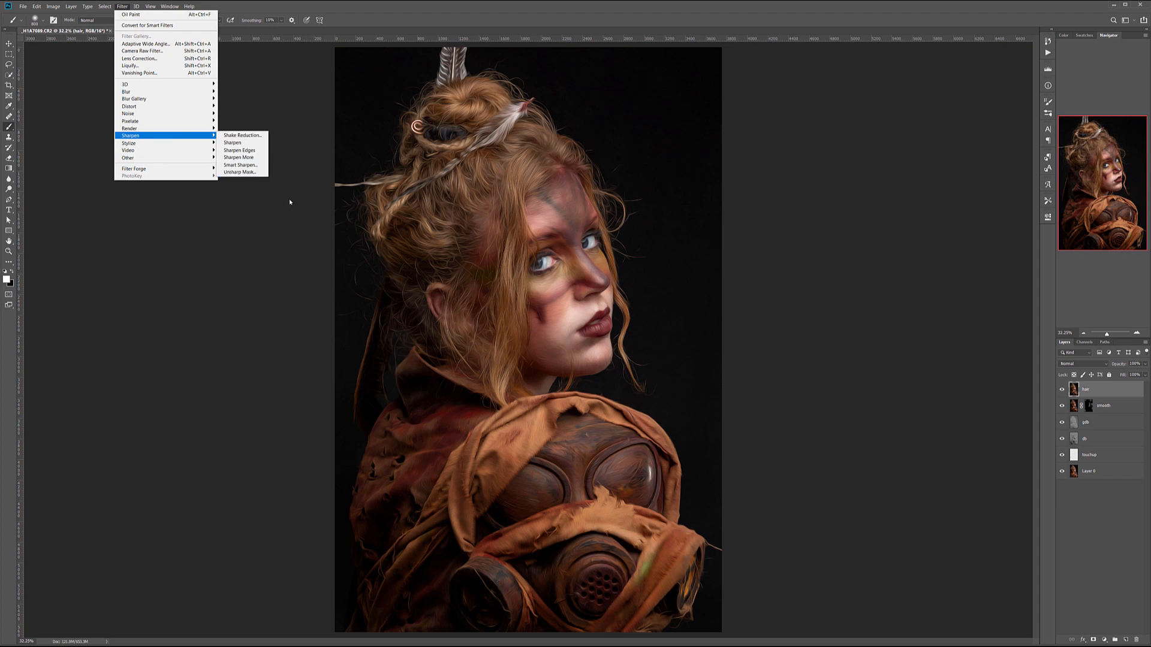
pyautogui.click(240, 172)
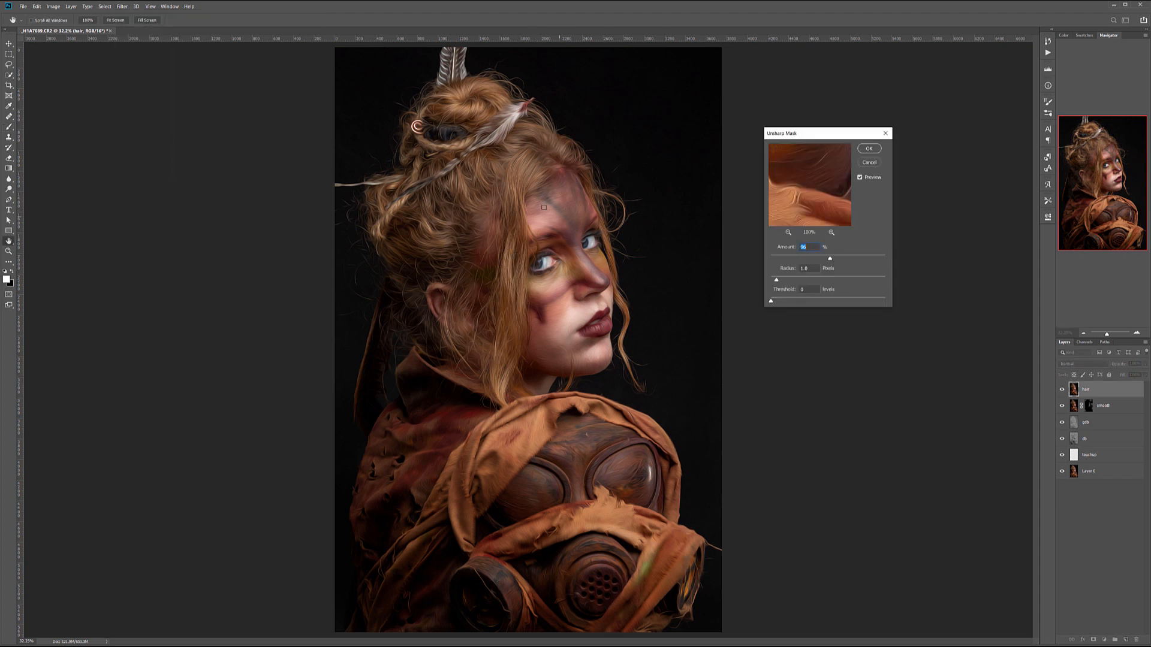
pyautogui.click(873, 151)
pyautogui.click(1094, 641)
pyautogui.hotkey('ctrl', 'i')
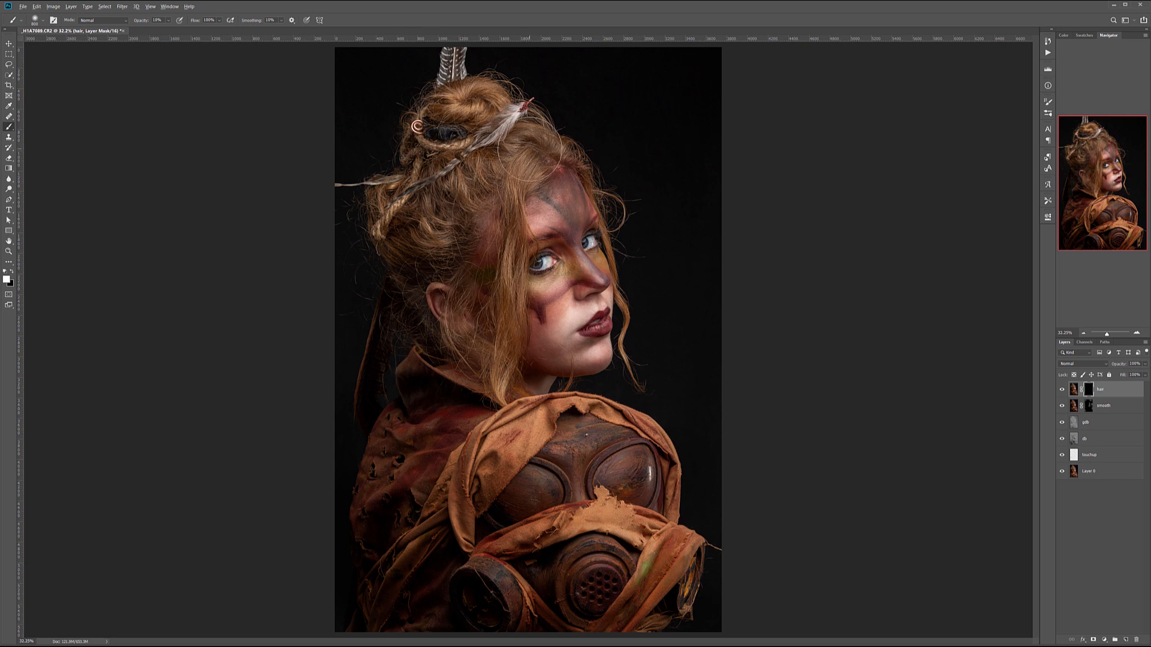
# - Reduce the brush size and paint white on the hair layer's mask over the hair at the hairline, crown, braids and bun
pyautogui.scroll(5, 530, 149)
pyautogui.scroll(1, 554, 149)
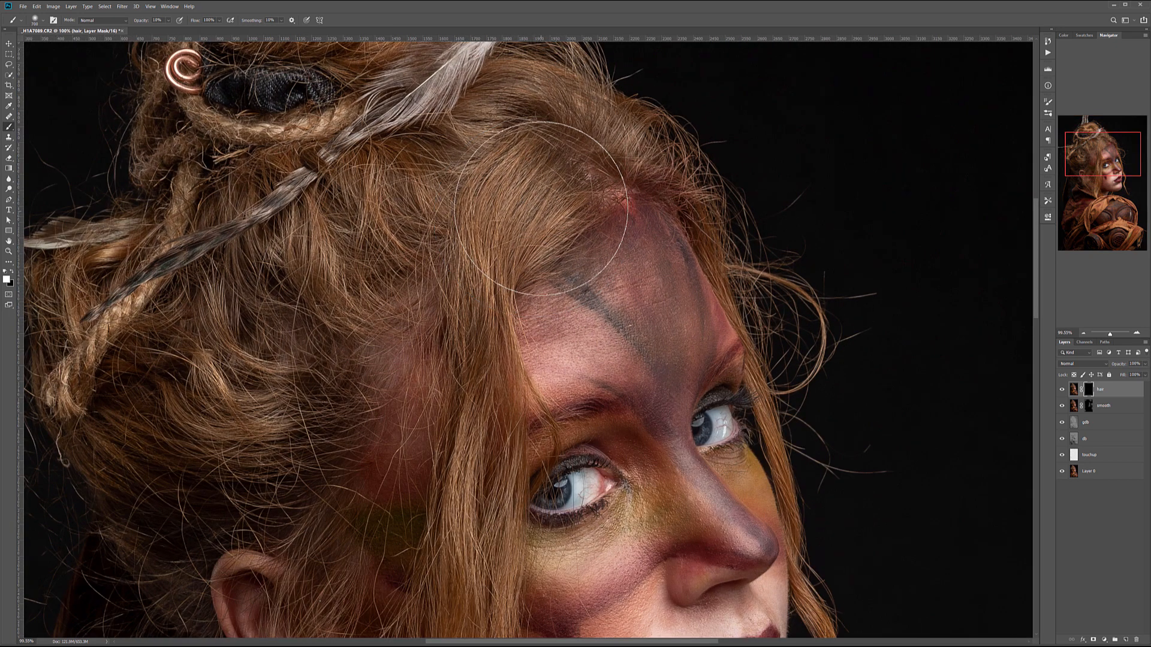
pyautogui.press('[')
pyautogui.press('[')
pyautogui.press('[')
pyautogui.press('[')
pyautogui.press('[')
pyautogui.press('[')
pyautogui.press('[')
pyautogui.press('[')
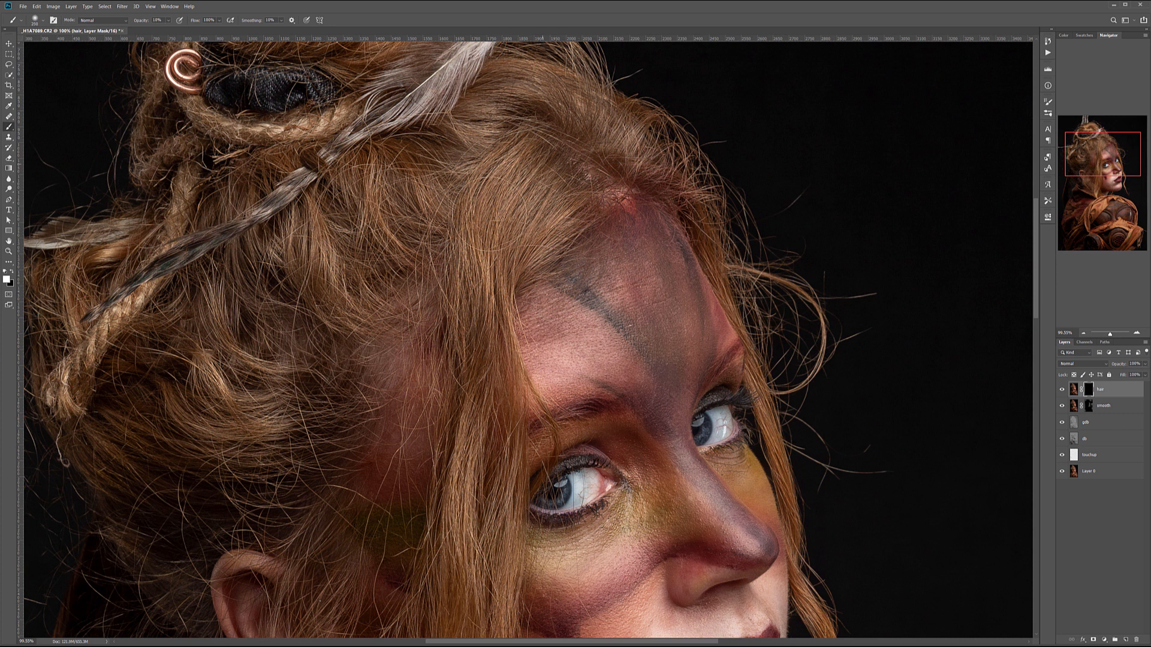
pyautogui.press(']')
pyautogui.moveTo(580, 242); pyautogui.dragTo(893, 202)
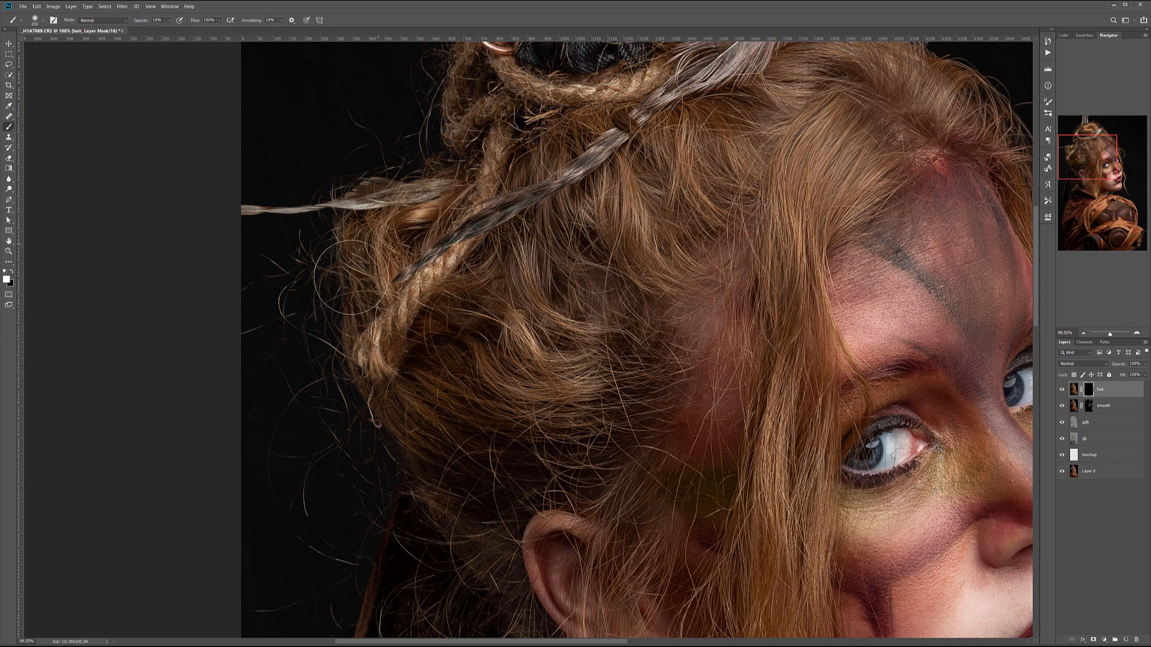
pyautogui.moveTo(590, 364); pyautogui.dragTo(580, 578)
pyautogui.press(']')
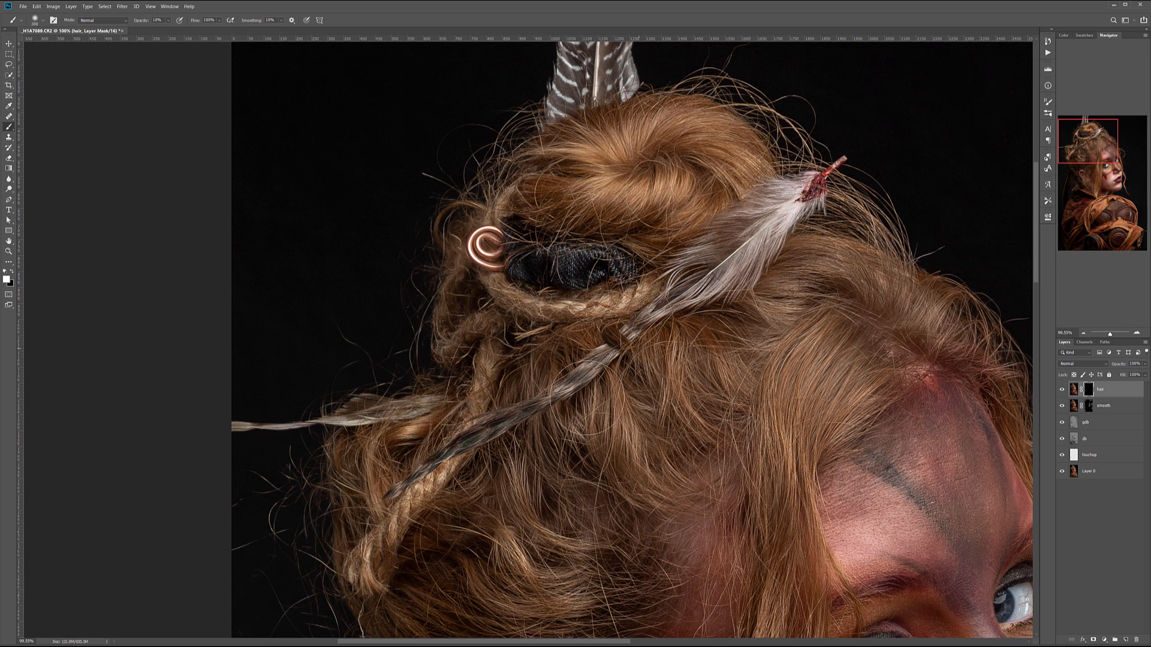
# - Paint white on the hair layer's mask over the long strands beside the face and the hair around the ear and neck
pyautogui.moveTo(607, 441); pyautogui.dragTo(409, 35)
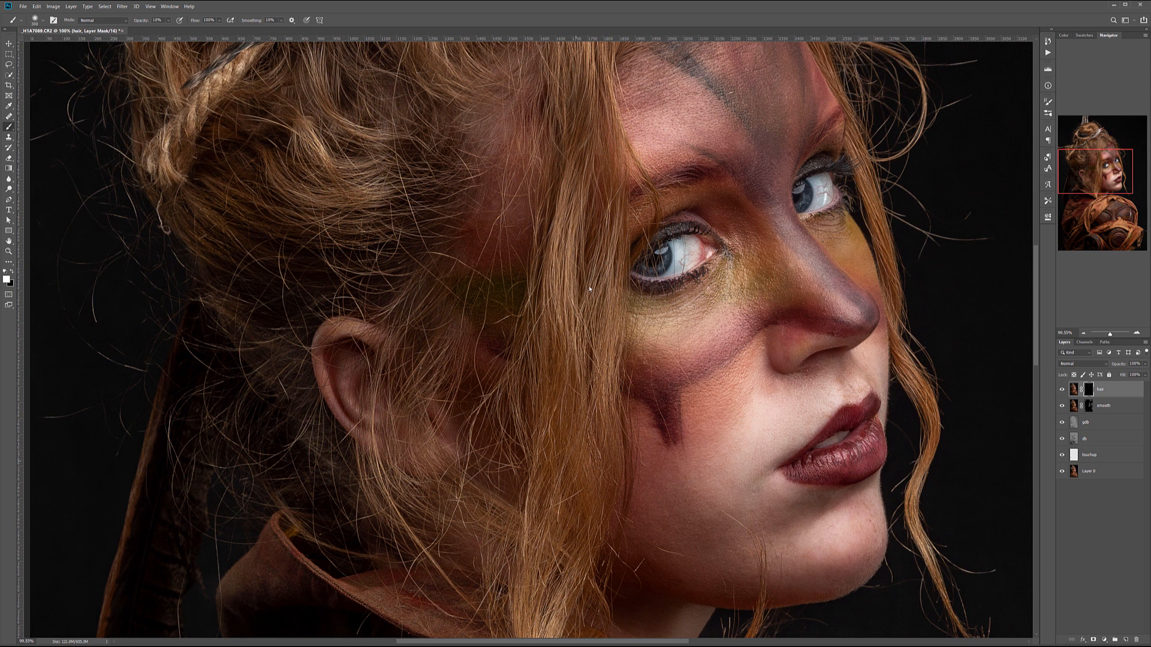
pyautogui.moveTo(546, 486); pyautogui.dragTo(505, 253)
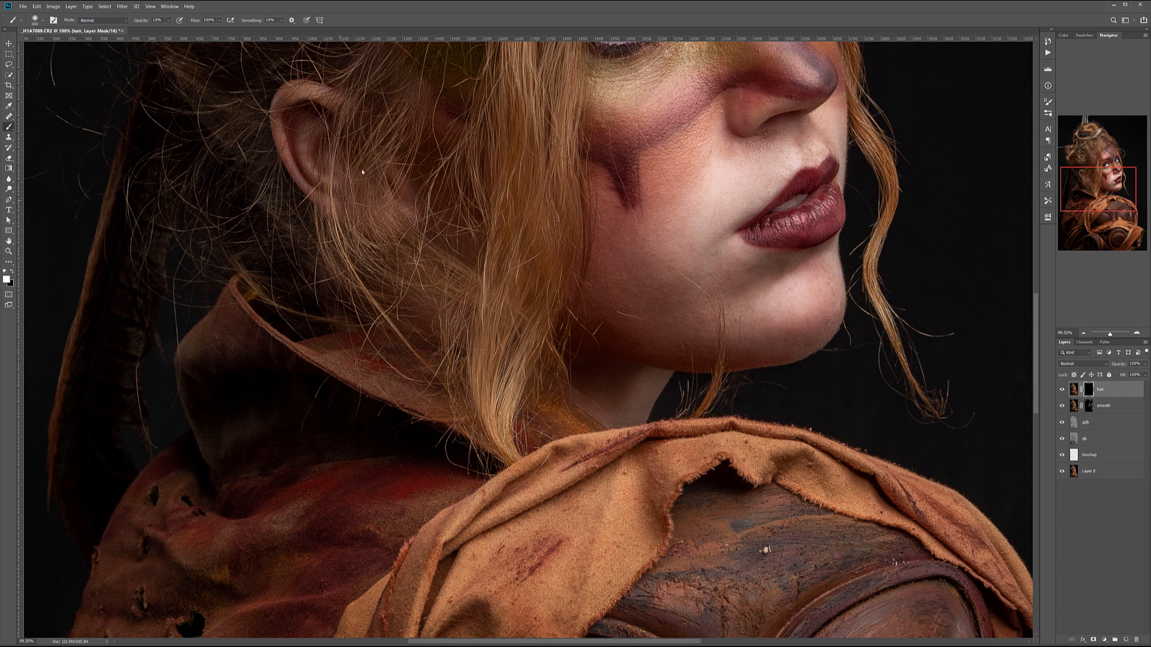
pyautogui.moveTo(396, 251); pyautogui.dragTo(674, 544)
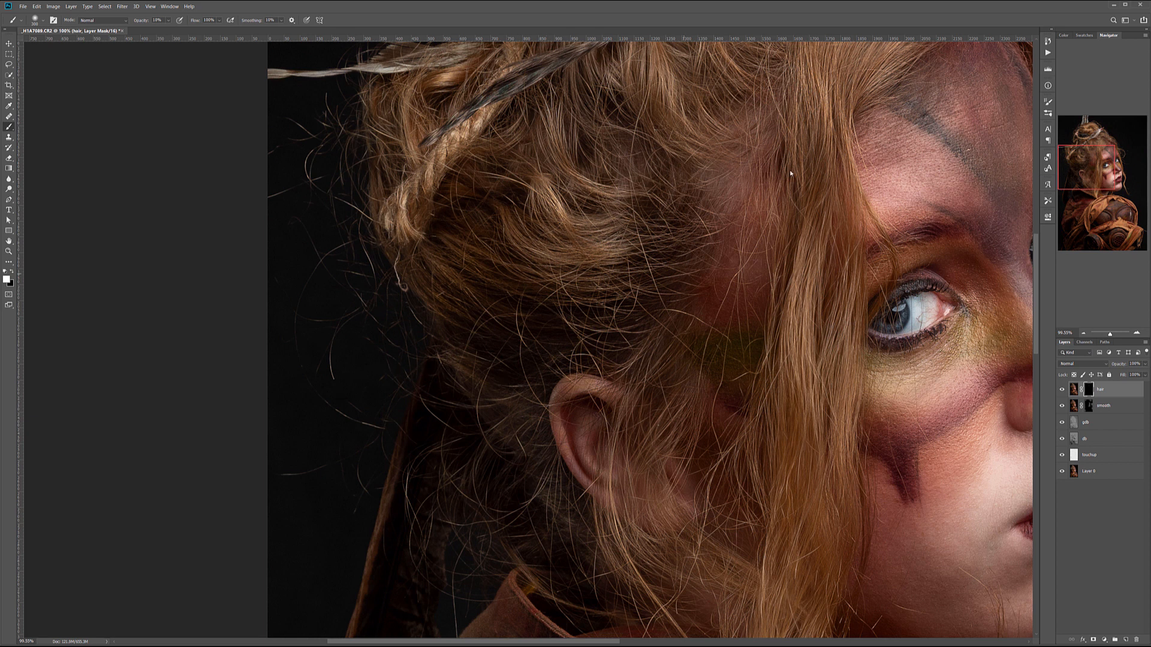
pyautogui.moveTo(744, 181); pyautogui.dragTo(701, 357)
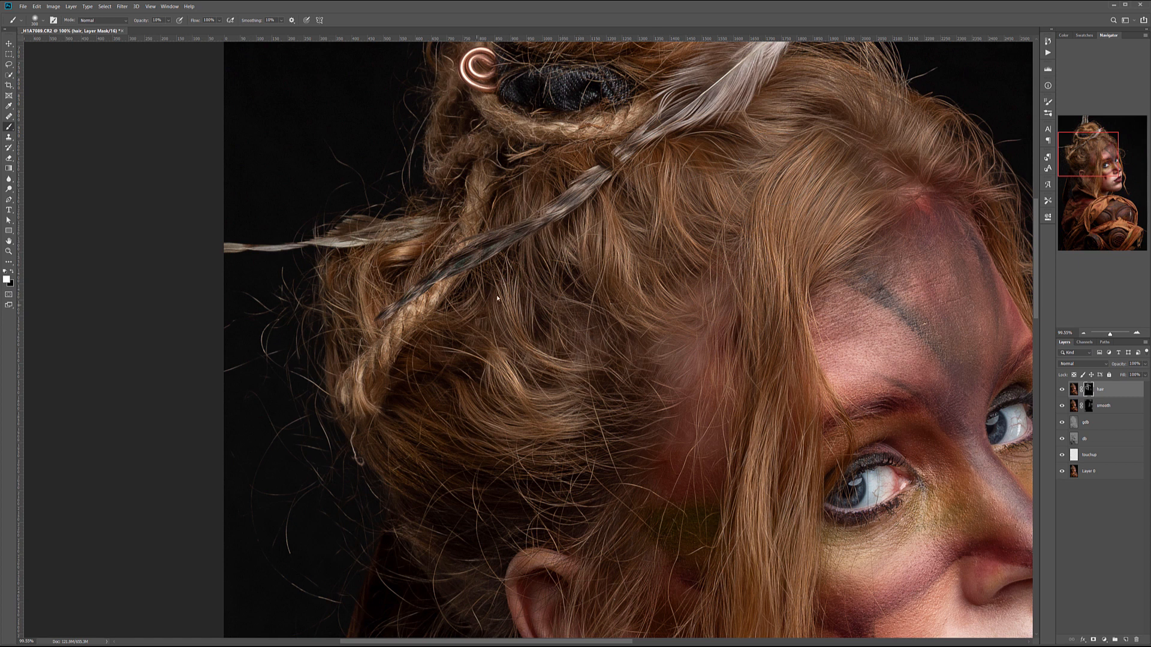
pyautogui.moveTo(623, 375); pyautogui.dragTo(523, 211)
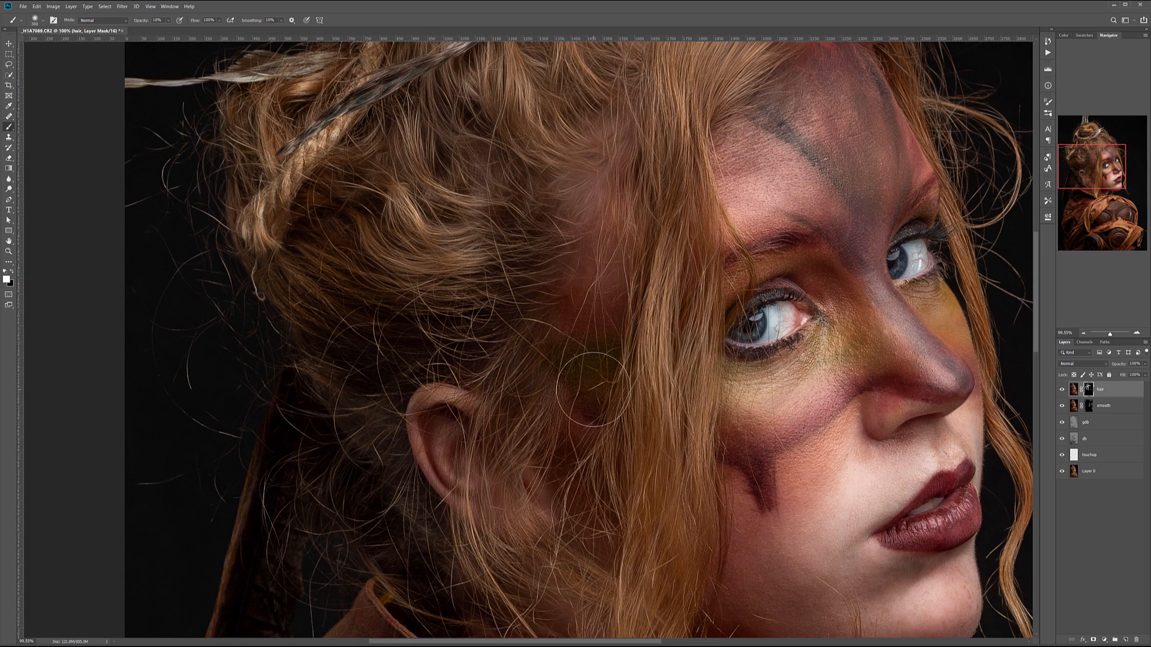
pyautogui.moveTo(627, 512)
pyautogui.mouseDown()
pyautogui.moveTo(527, 160)
pyautogui.moveTo(485, 308)
pyautogui.mouseUp()
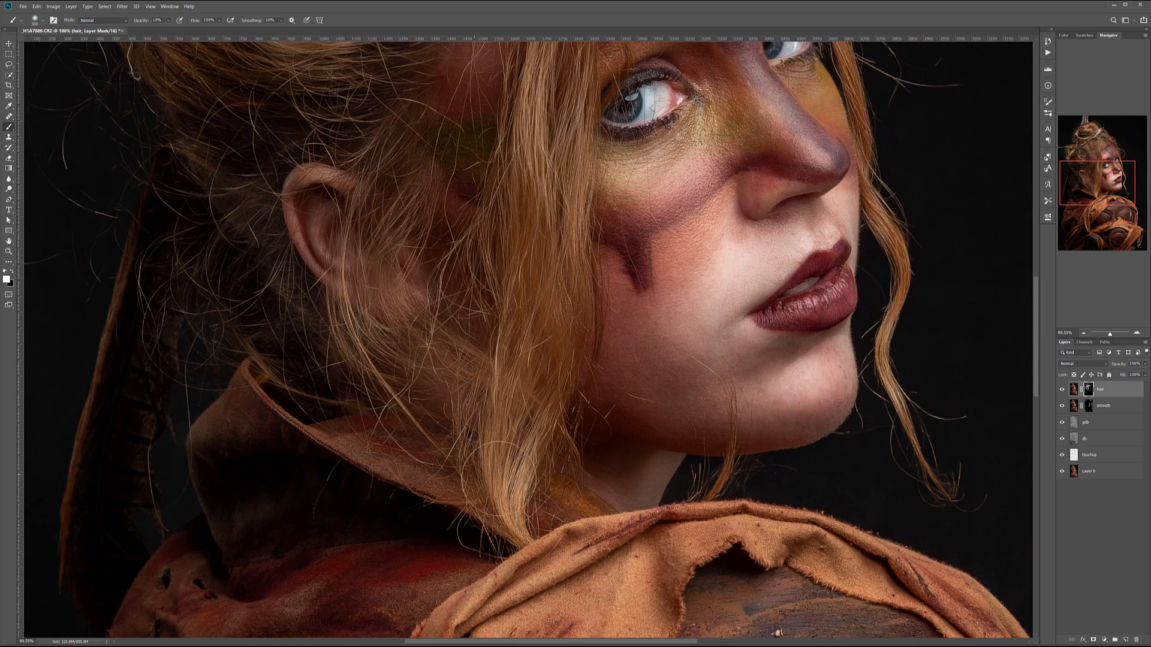
pyautogui.moveTo(524, 154); pyautogui.dragTo(462, 348)
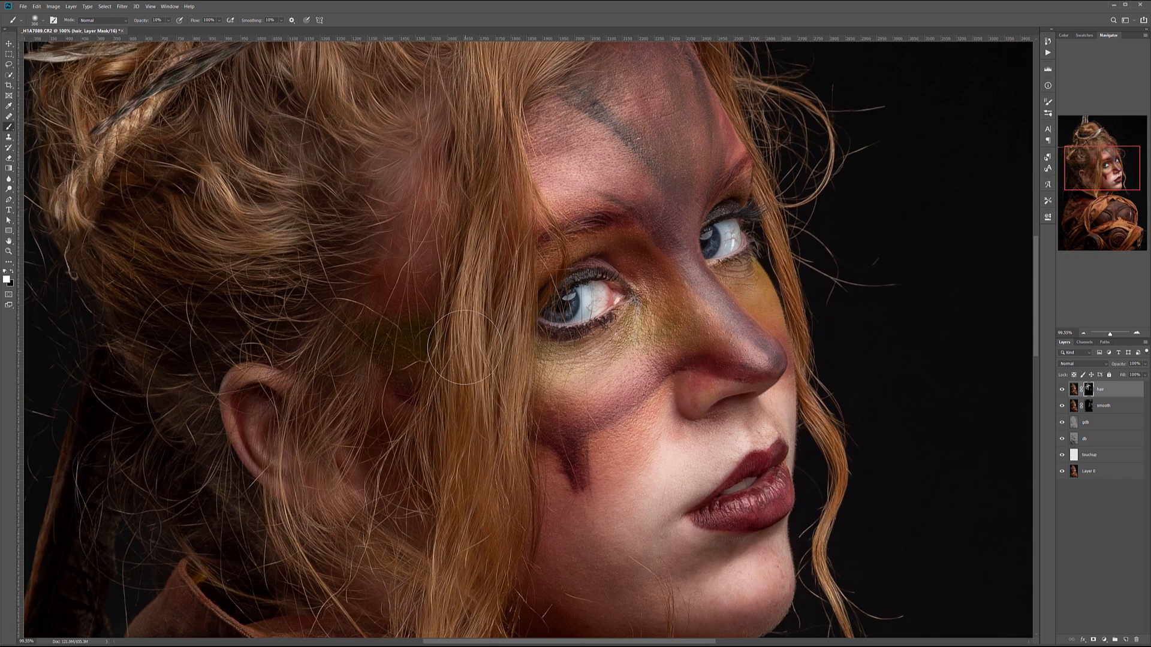
# - Switch to the Move tool and examine the hair effect on the whole portrait and close up on the head
pyautogui.hotkey('ctrl', '0')
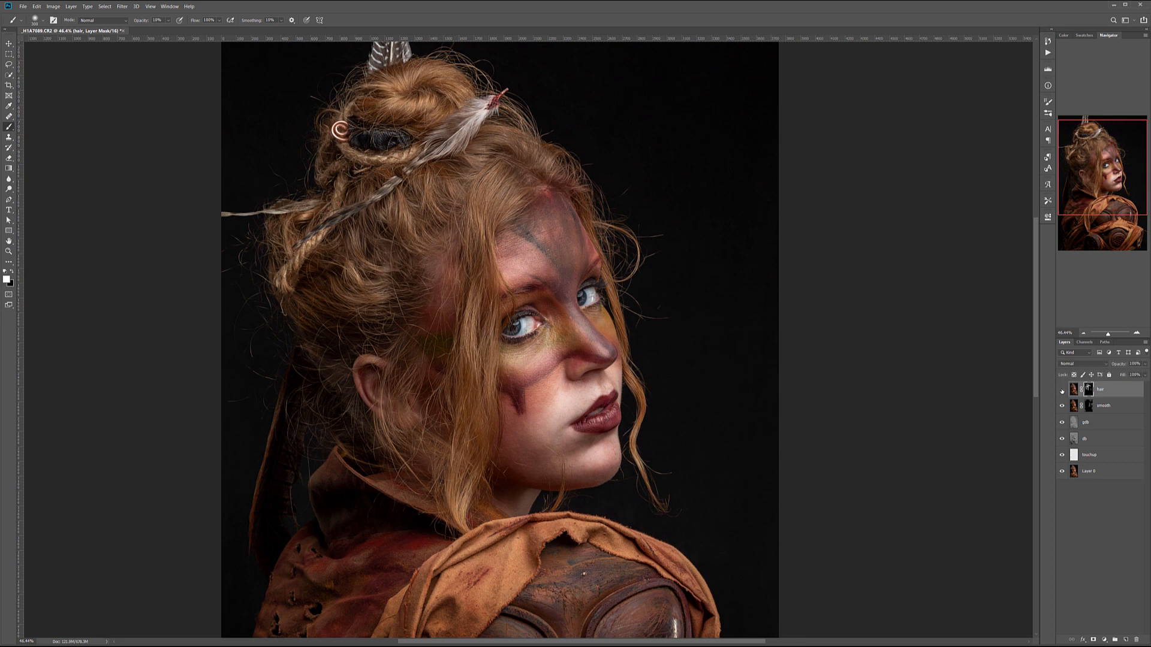
pyautogui.click(9, 43)
pyautogui.scroll(-5, 607, 239)
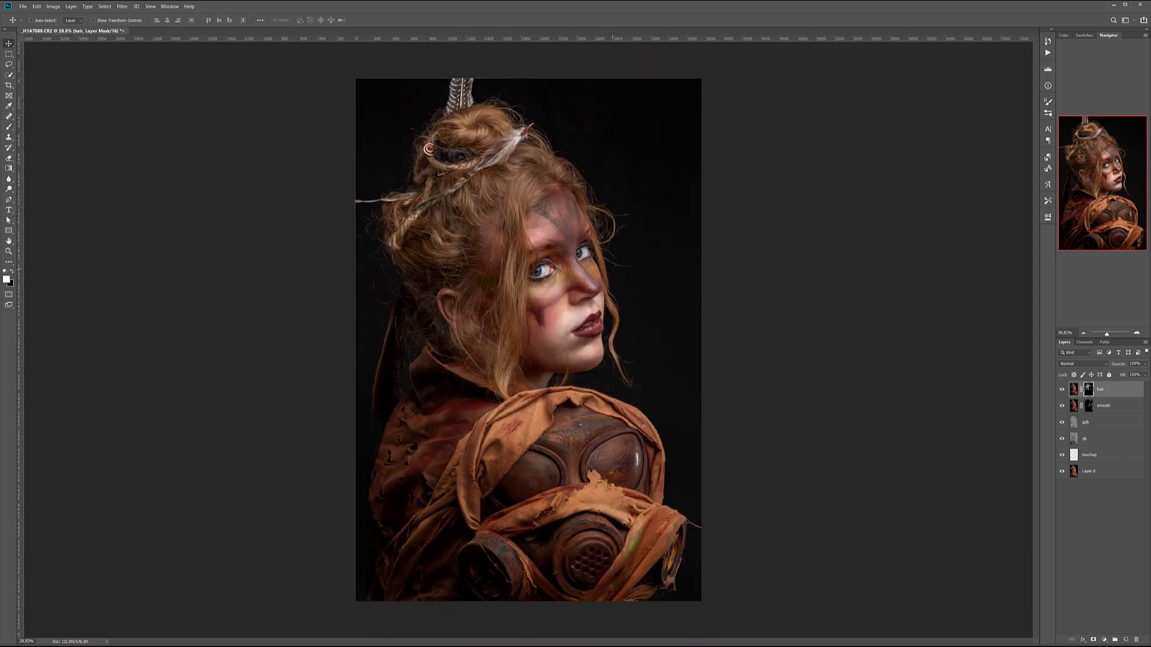
pyautogui.scroll(8, 560, 257)
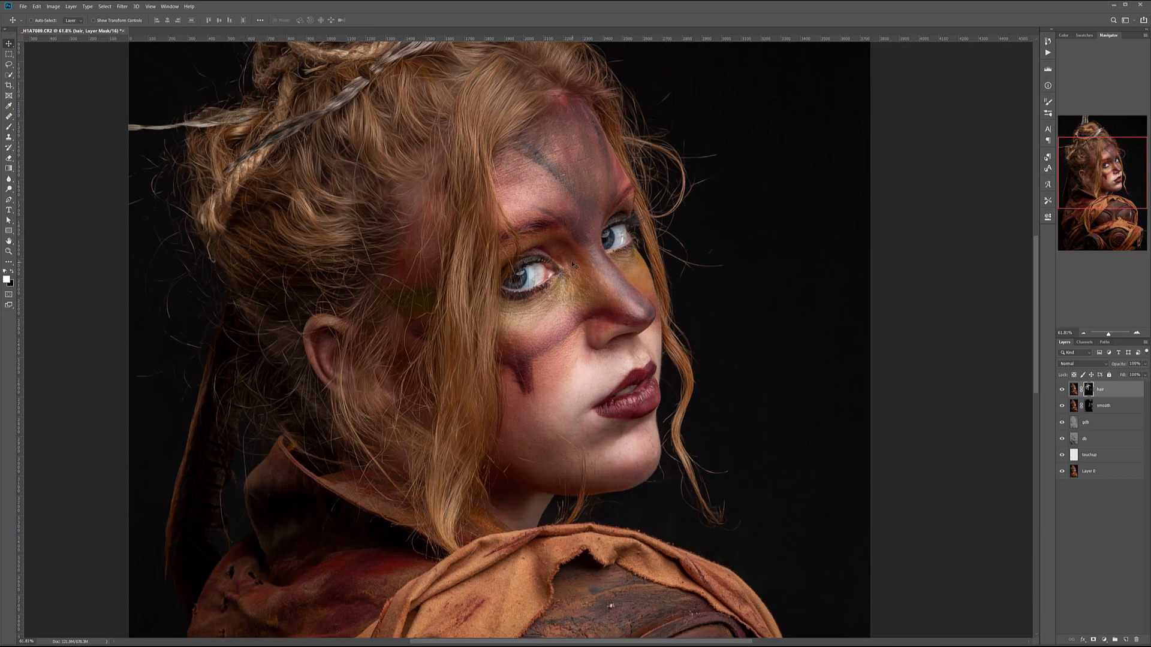
pyautogui.scroll(1, 572, 264)
pyautogui.scroll(-2, 569, 251)
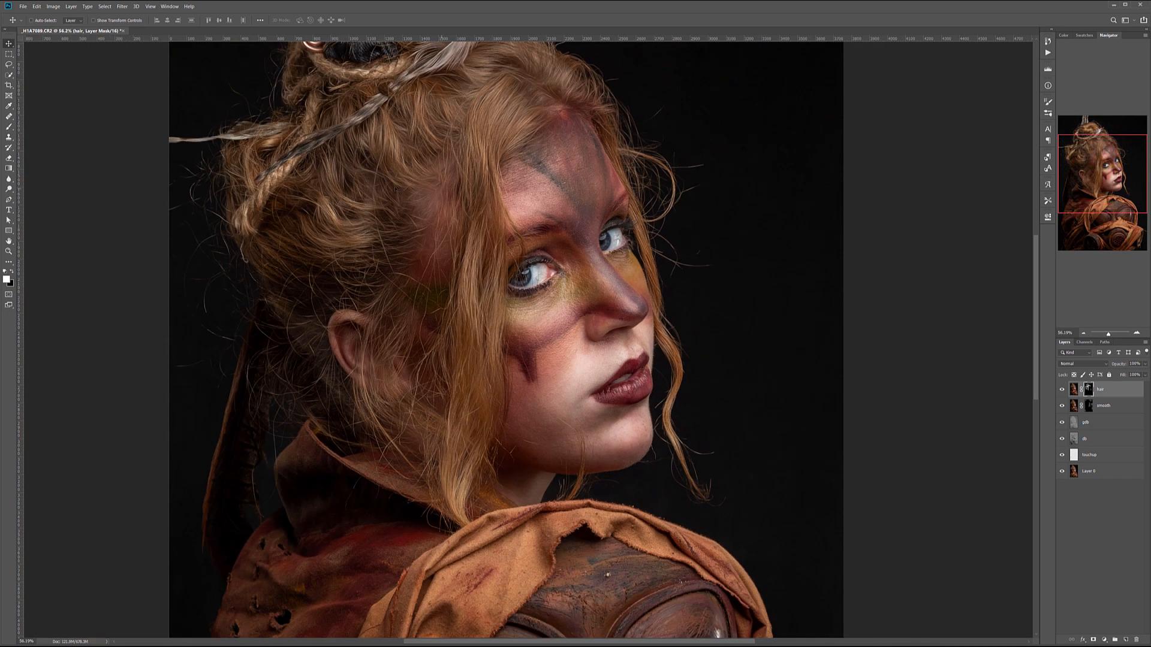
# - Add a Curves adjustment layer above the hair layer and set its blend mode to Overlay
pyautogui.scroll(-2, 540, 271)
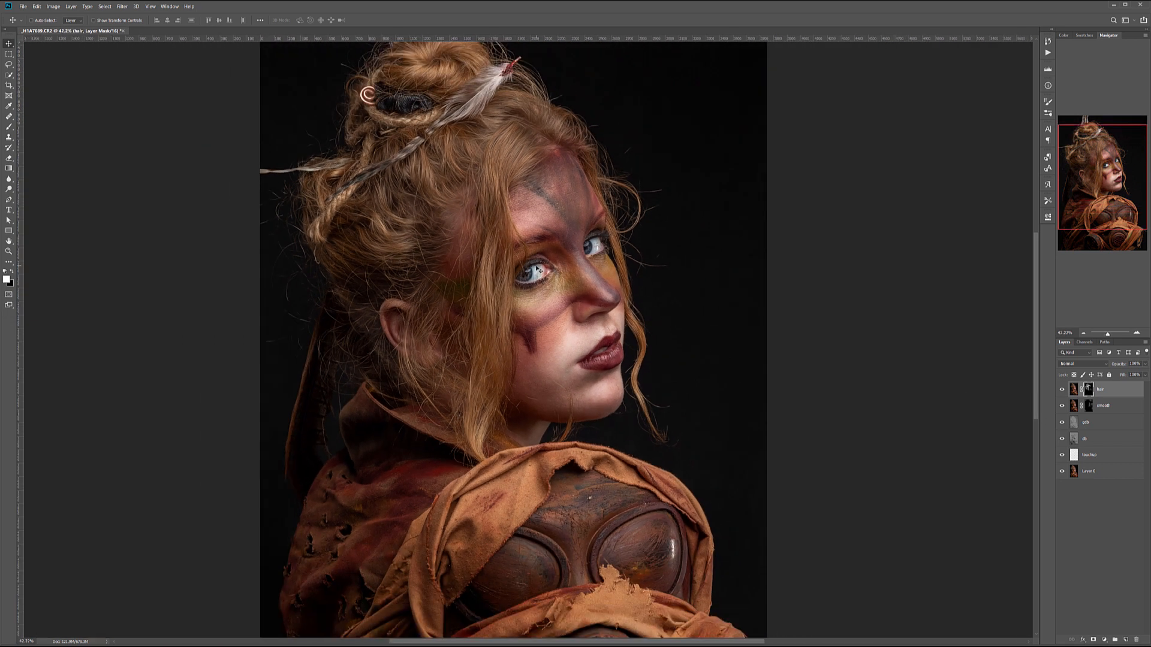
pyautogui.click(1105, 640)
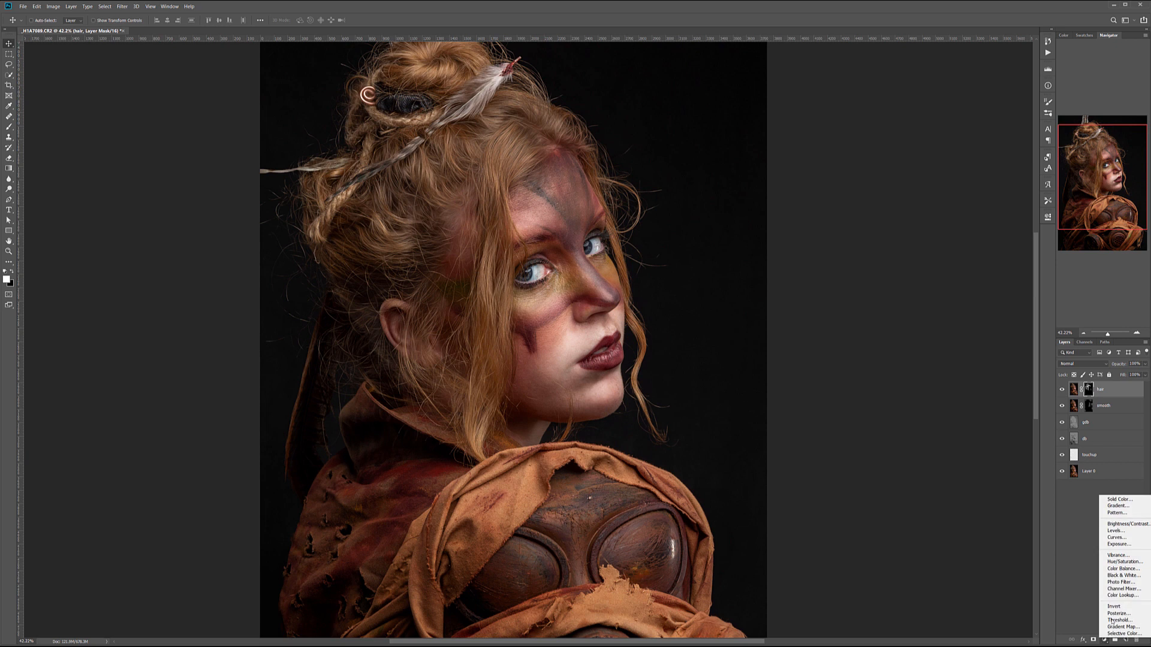
pyautogui.click(1116, 538)
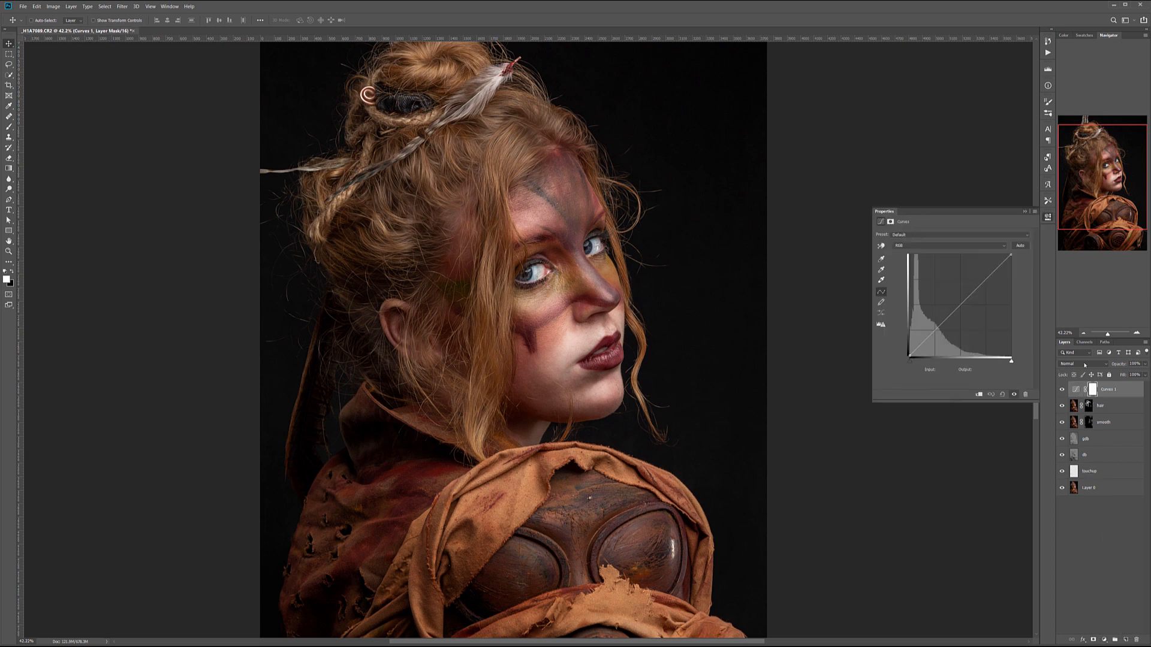
pyautogui.click(1079, 364)
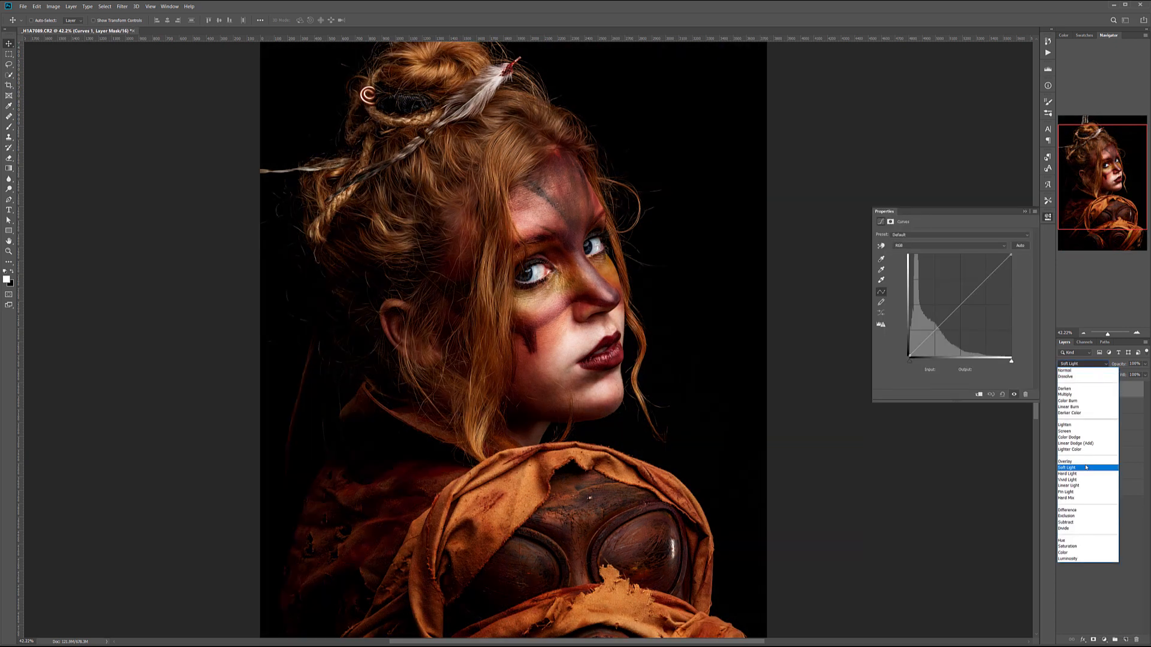
pyautogui.click(1079, 462)
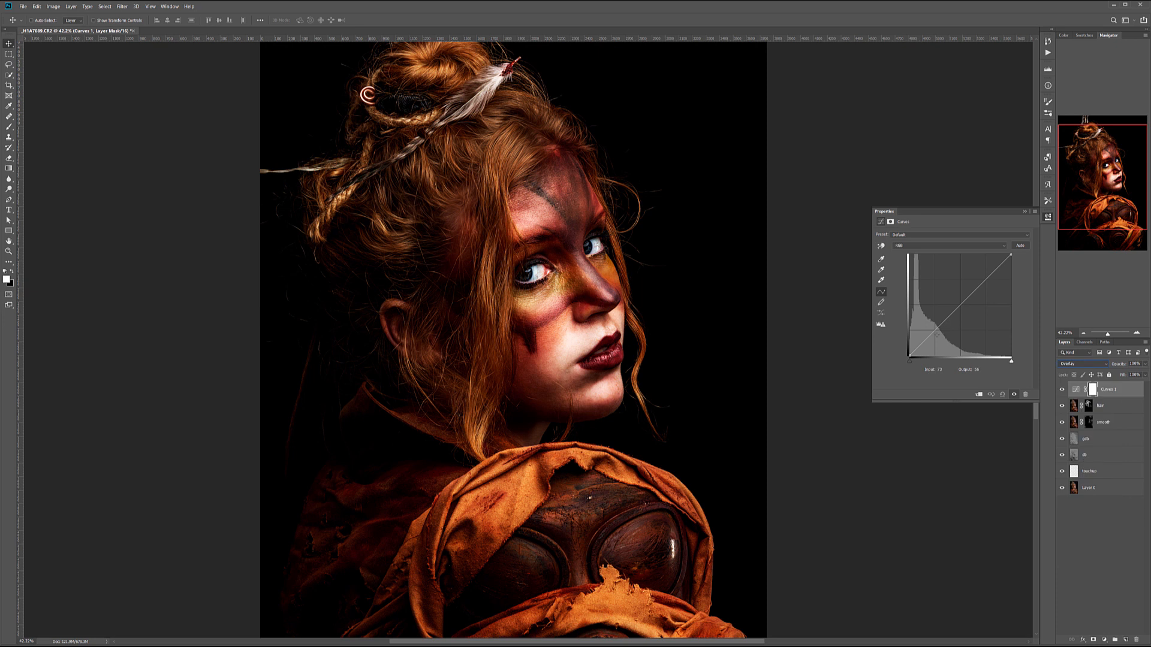
# - Bend the RGB curve upward to brighten the shadows and midtones, and invert the Curves layer's mask to black
pyautogui.moveTo(930, 337); pyautogui.dragTo(923, 326)
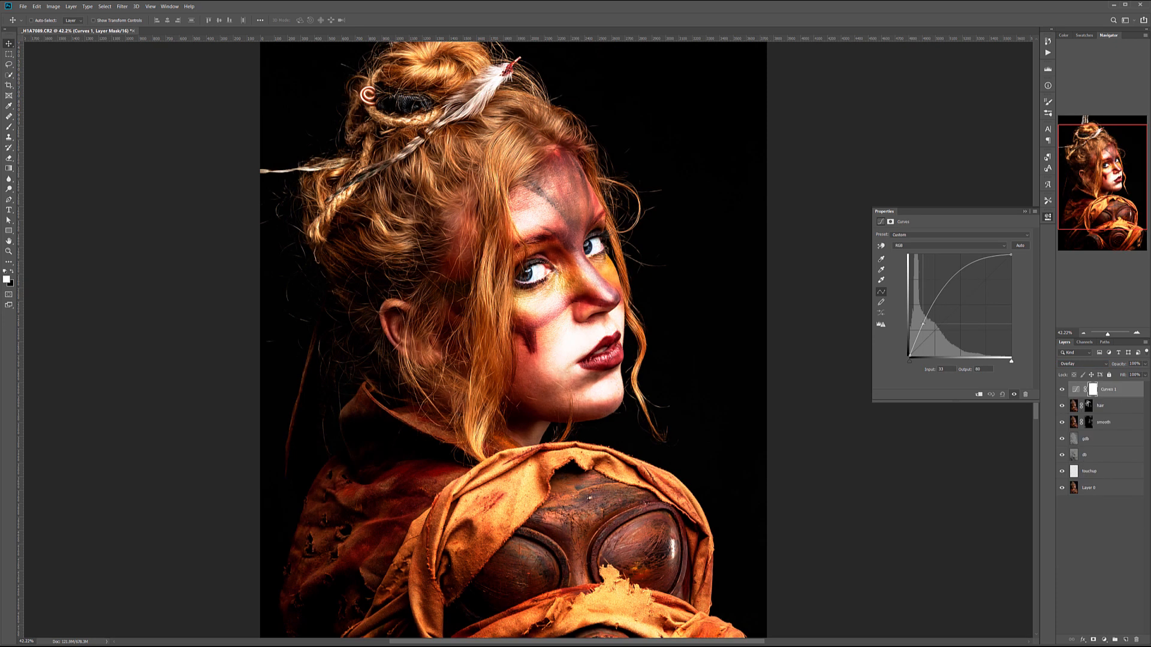
pyautogui.moveTo(967, 267); pyautogui.dragTo(981, 259)
pyautogui.moveTo(922, 323); pyautogui.dragTo(923, 325)
pyautogui.moveTo(949, 280); pyautogui.dragTo(945, 282)
pyautogui.click(1092, 389)
pyautogui.hotkey('ctrl', 'i')
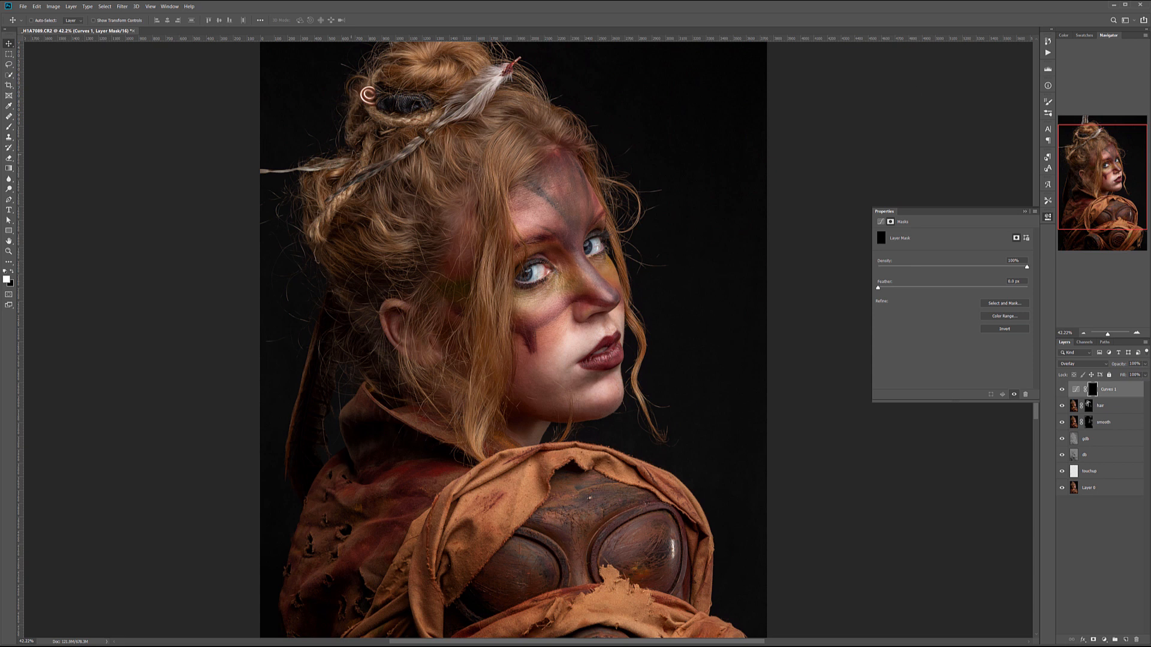
# - Paint white with a soft low-opacity brush on the Curves layer's mask over the strands beside the face, the crown and the bun
pyautogui.click(9, 127)
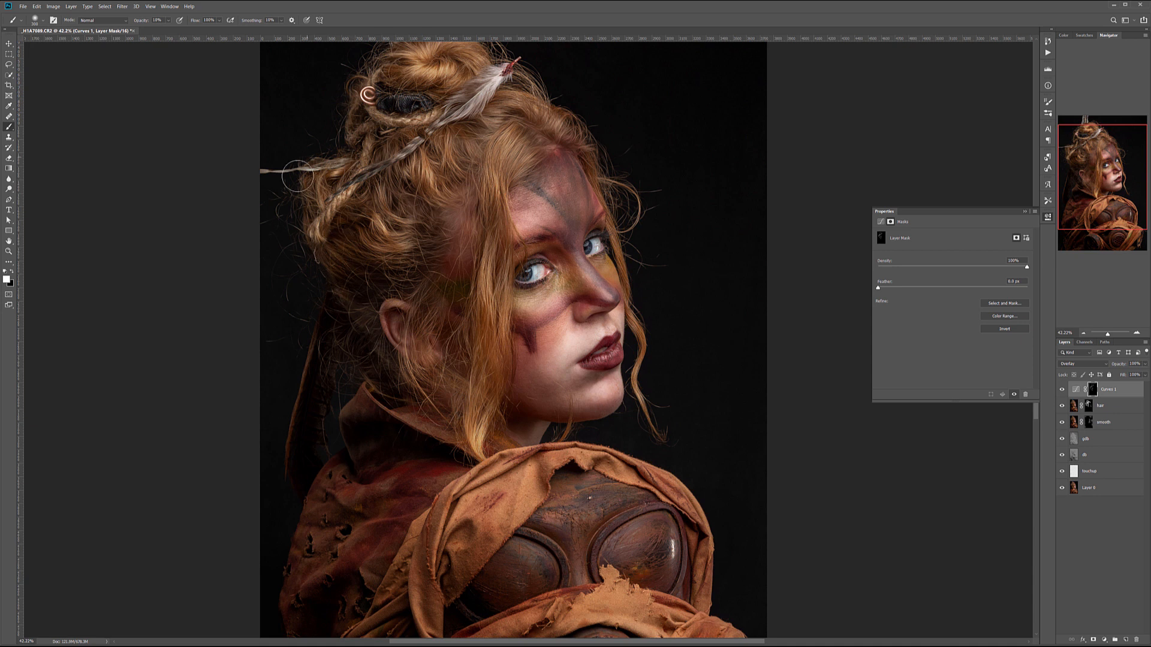
pyautogui.moveTo(494, 188); pyautogui.dragTo(444, 304)
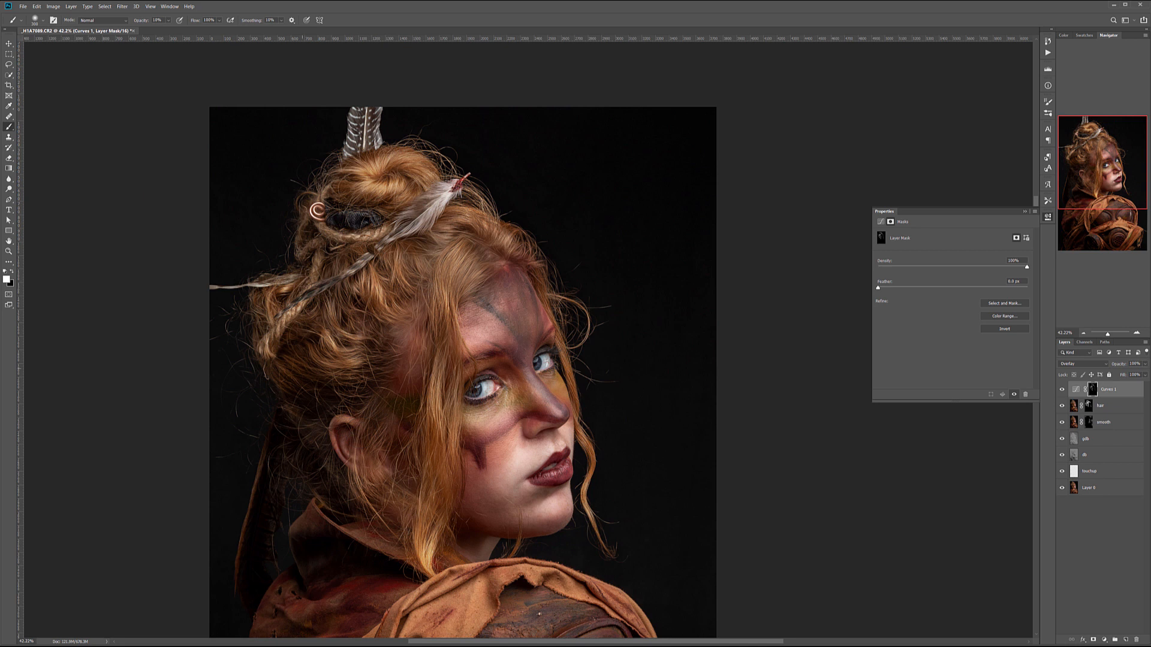
pyautogui.moveTo(322, 335)
pyautogui.mouseDown()
pyautogui.moveTo(365, 297)
pyautogui.moveTo(328, 263)
pyautogui.moveTo(379, 280)
pyautogui.mouseUp()
# - Compare the portrait with and without the Curves brightening on the hair
pyautogui.click(1062, 390)
pyautogui.click(1063, 390)
pyautogui.click(1063, 389)
pyautogui.click(1062, 389)
pyautogui.click(1063, 390)
pyautogui.click(1062, 390)
# - Create a new empty layer named "eye touchup" above the Curves layer
pyautogui.scroll(10, 542, 389)
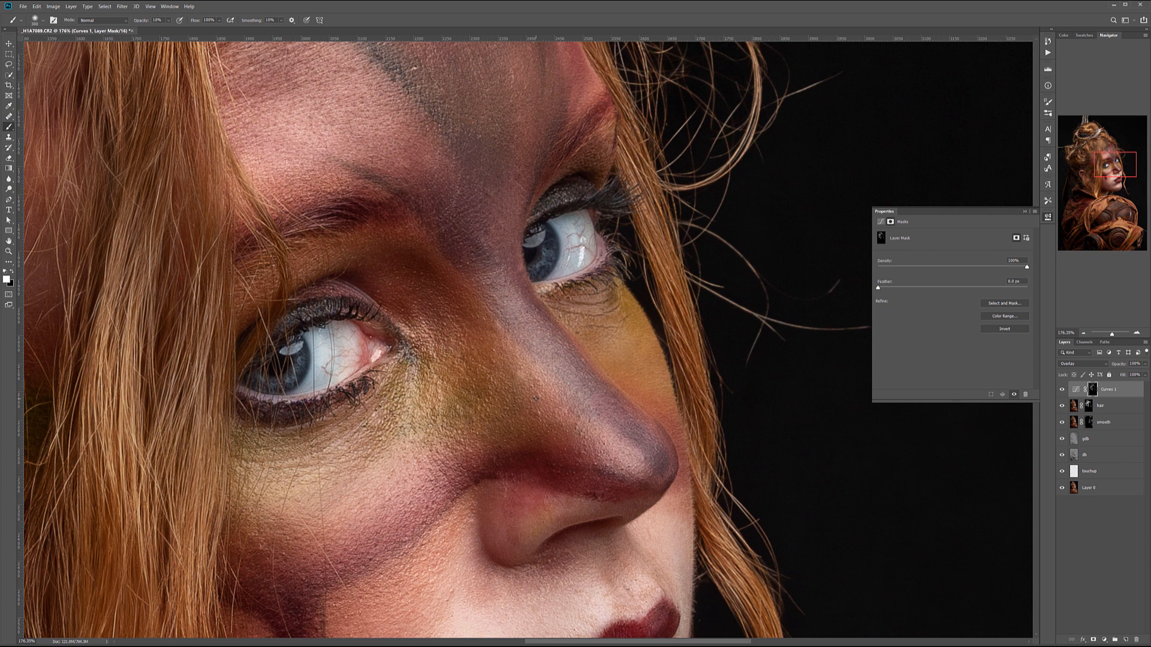
pyautogui.moveTo(496, 414); pyautogui.dragTo(630, 303)
pyautogui.click(1106, 640)
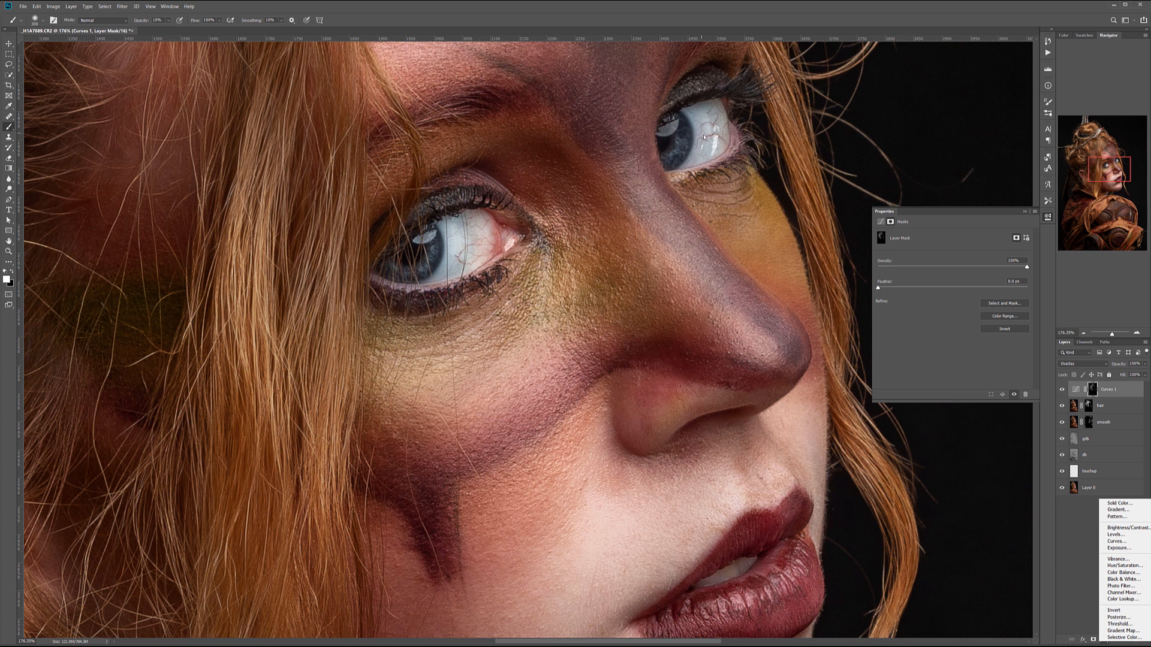
pyautogui.click(1085, 571)
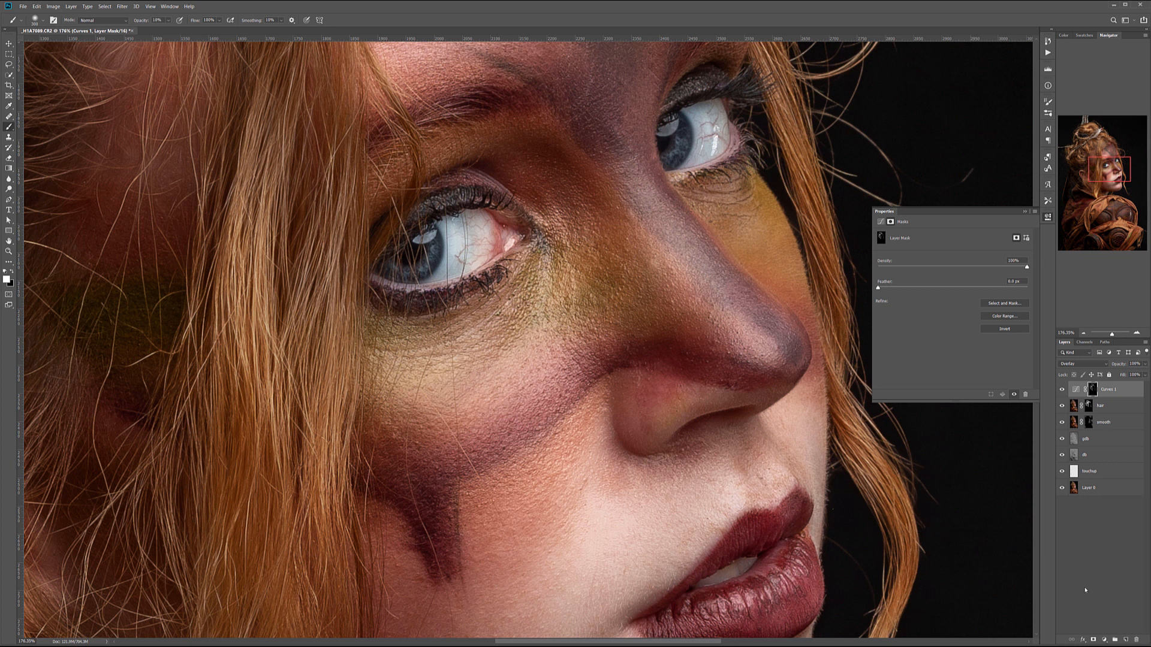
pyautogui.click(1126, 640)
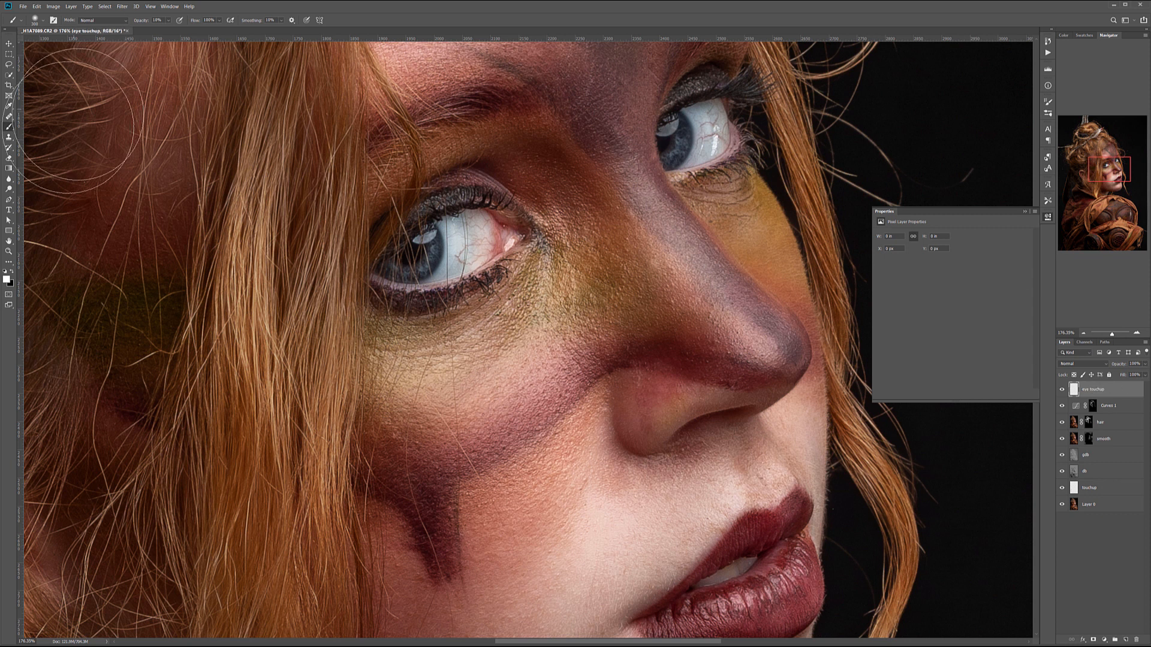
# - Use a small Healing Brush on the eye touchup layer to remove red veins from the white of the far eye
pyautogui.click(9, 116)
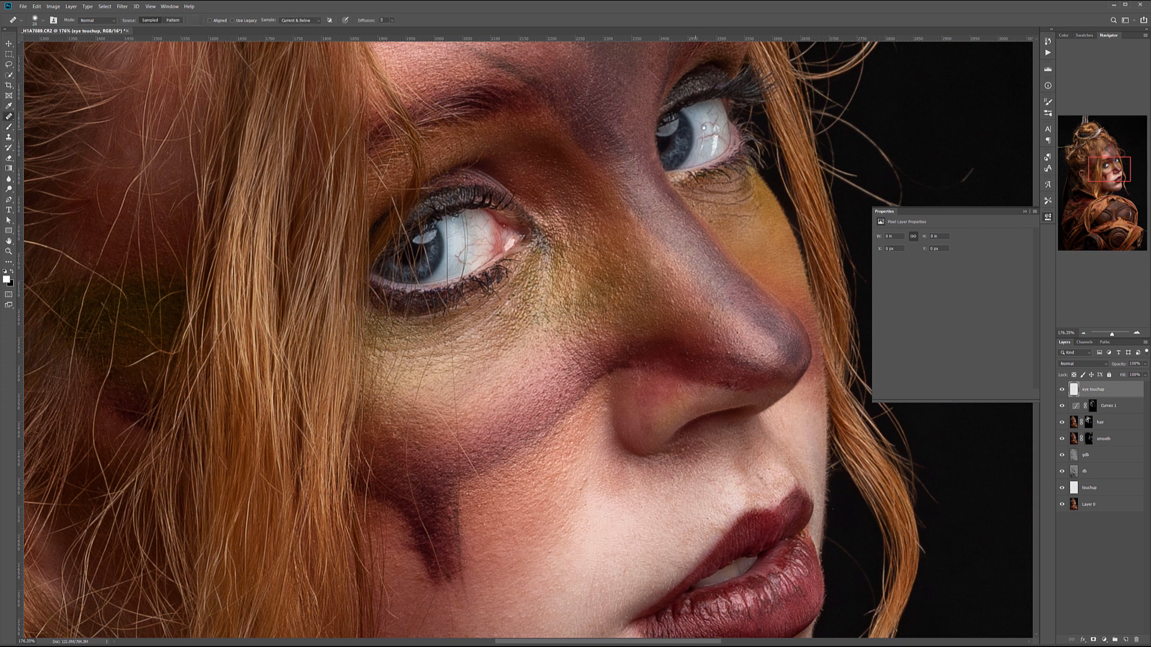
pyautogui.scroll(3, 726, 249)
pyautogui.scroll(10, 731, 228)
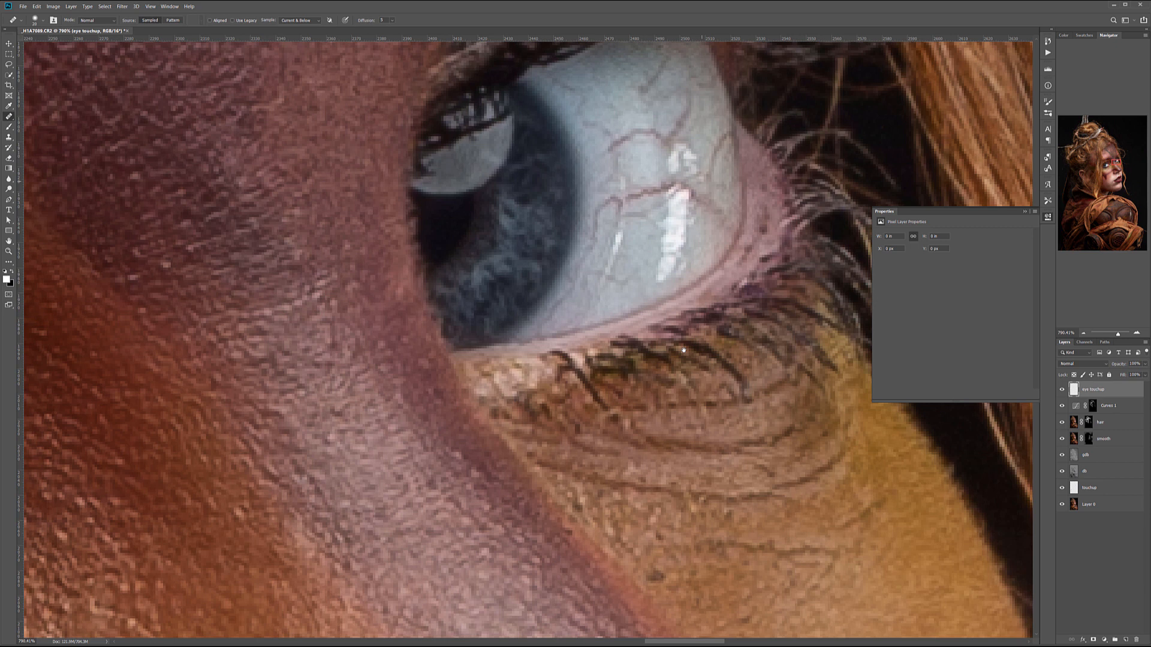
pyautogui.moveTo(684, 350); pyautogui.dragTo(666, 435)
pyautogui.press('[')
pyautogui.press('[')
pyautogui.click(605, 337)
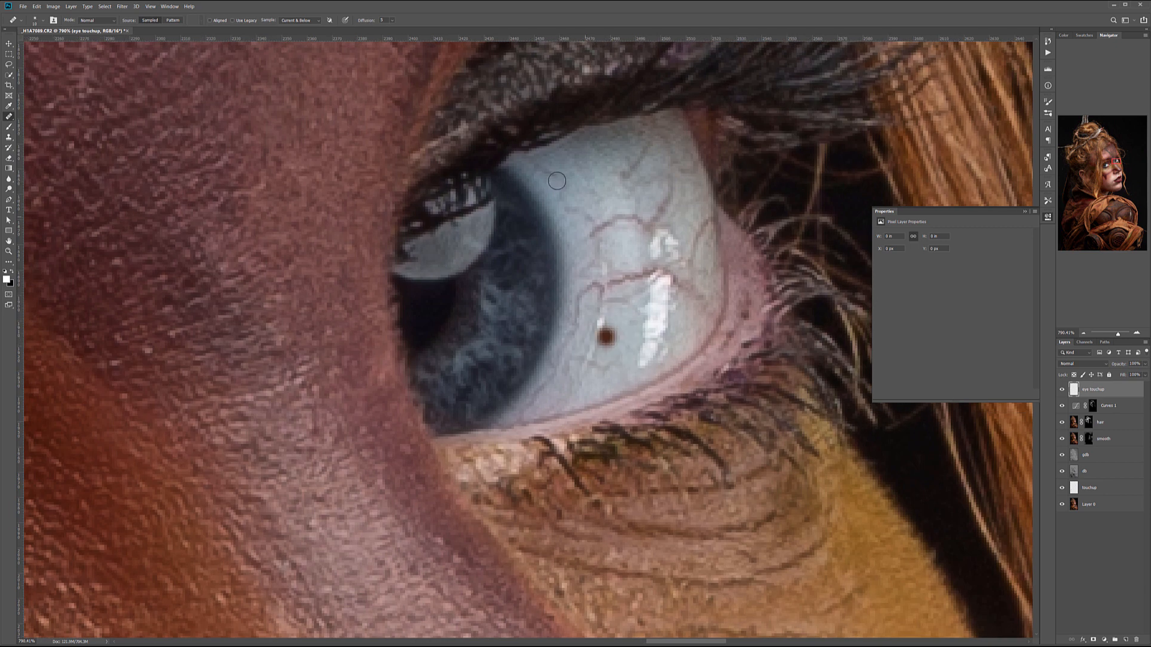
pyautogui.click(600, 350)
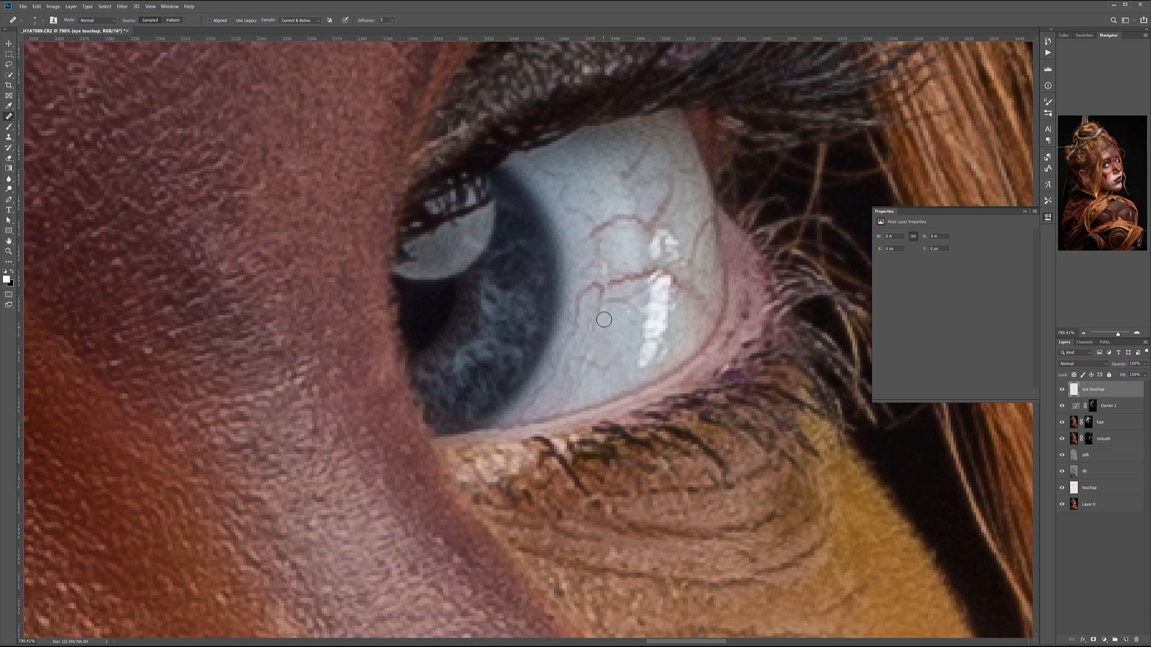
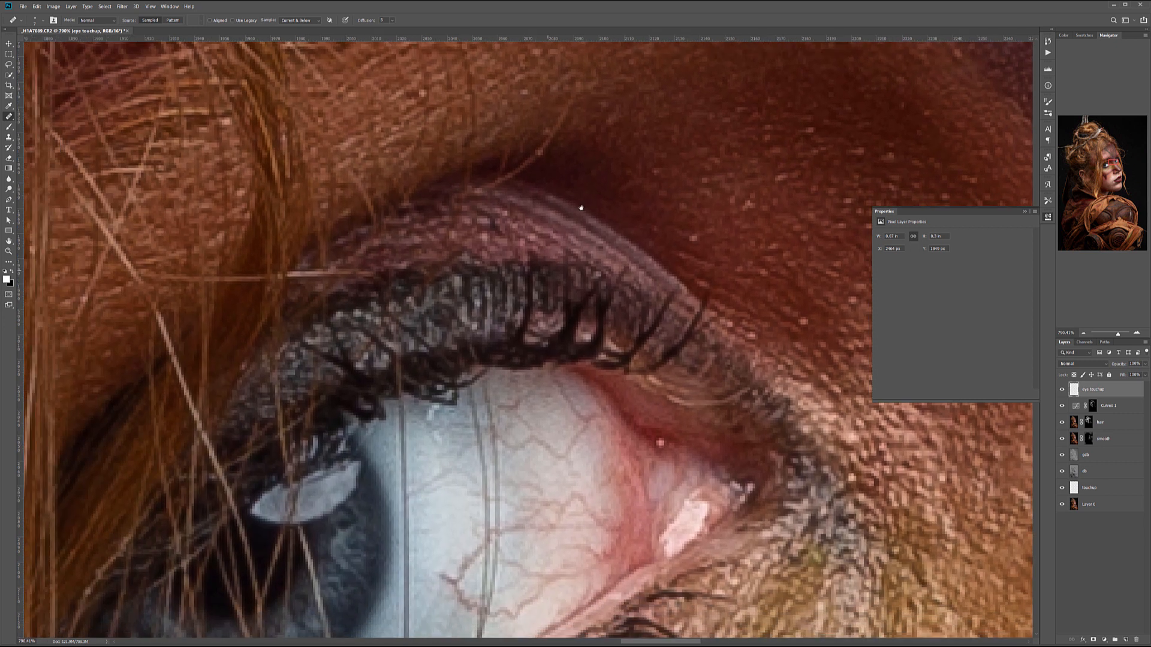
# - Heal red veins in the white of the near eye, sampling clean areas beside them
pyautogui.moveTo(450, 453)
pyautogui.mouseDown()
pyautogui.moveTo(565, 218)
pyautogui.moveTo(540, 193)
pyautogui.moveTo(554, 247)
pyautogui.mouseUp()
pyautogui.keyDown('alt'); pyautogui.click(566, 192); pyautogui.keyUp('alt')
pyautogui.keyDown('alt'); pyautogui.click(568, 201); pyautogui.keyUp('alt')
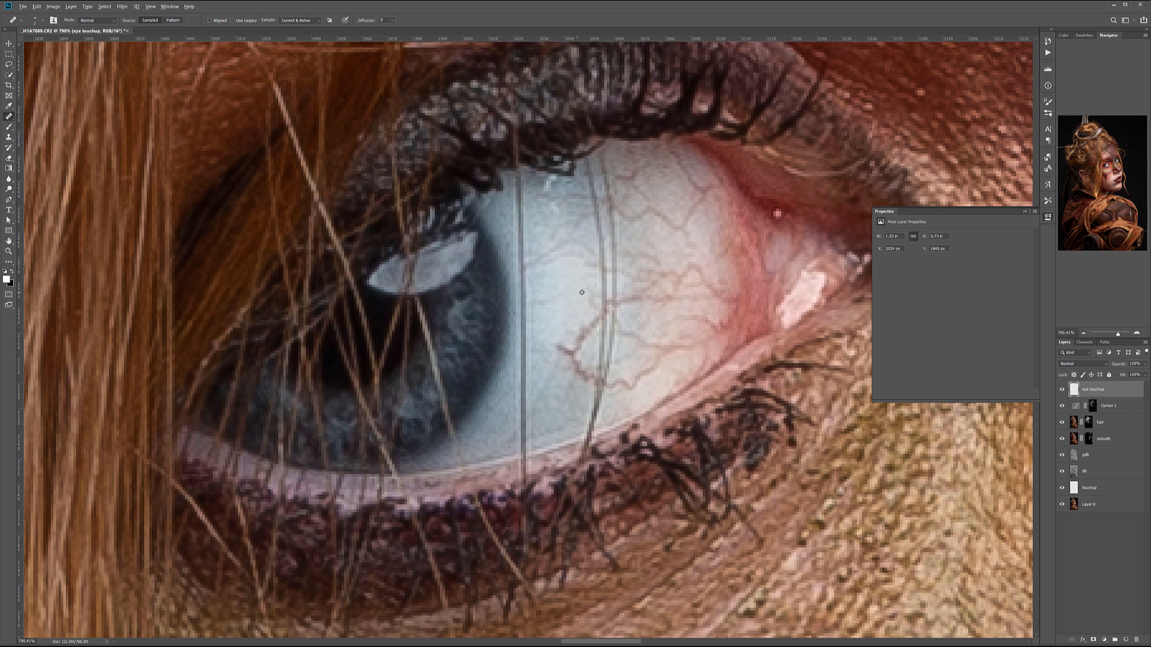
pyautogui.moveTo(560, 290)
pyautogui.mouseDown()
pyautogui.moveTo(552, 374)
pyautogui.moveTo(569, 290)
pyautogui.moveTo(554, 322)
pyautogui.moveTo(577, 302)
pyautogui.moveTo(561, 391)
pyautogui.moveTo(558, 264)
pyautogui.mouseUp()
pyautogui.keyDown('alt'); pyautogui.click(569, 276); pyautogui.keyUp('alt')
pyautogui.keyDown('alt'); pyautogui.click(557, 358); pyautogui.keyUp('alt')
pyautogui.keyDown('alt'); pyautogui.click(538, 293); pyautogui.keyUp('alt')
pyautogui.click(565, 291)
pyautogui.moveTo(541, 391); pyautogui.dragTo(534, 408)
pyautogui.click(577, 421)
pyautogui.keyDown('alt'); pyautogui.click(493, 424); pyautogui.keyUp('alt')
# - Add a Curves adjustment layer named "eye contrast" on top and hide it
pyautogui.scroll(-4, 598, 331)
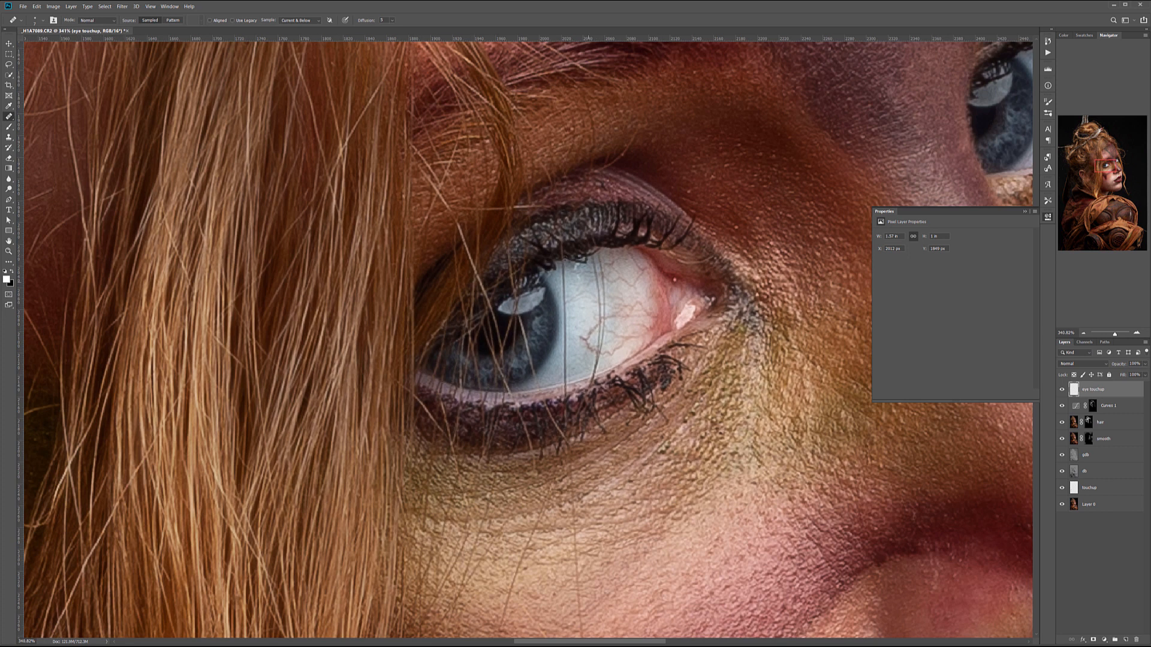
pyautogui.moveTo(800, 355); pyautogui.dragTo(359, 466)
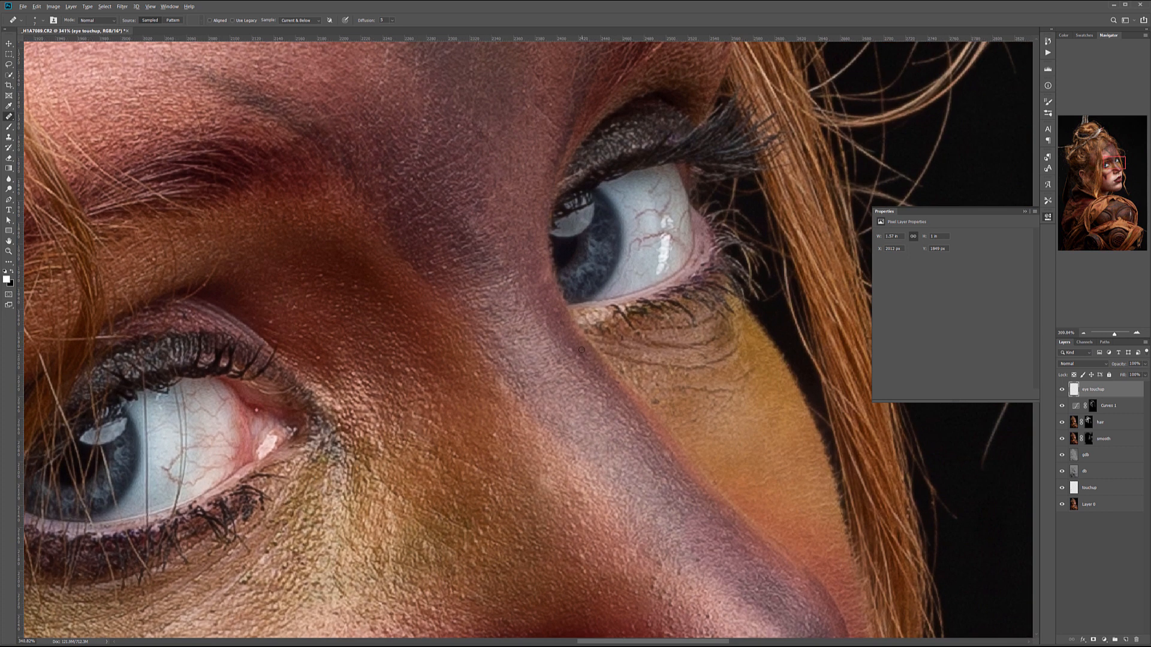
pyautogui.scroll(-4, 581, 350)
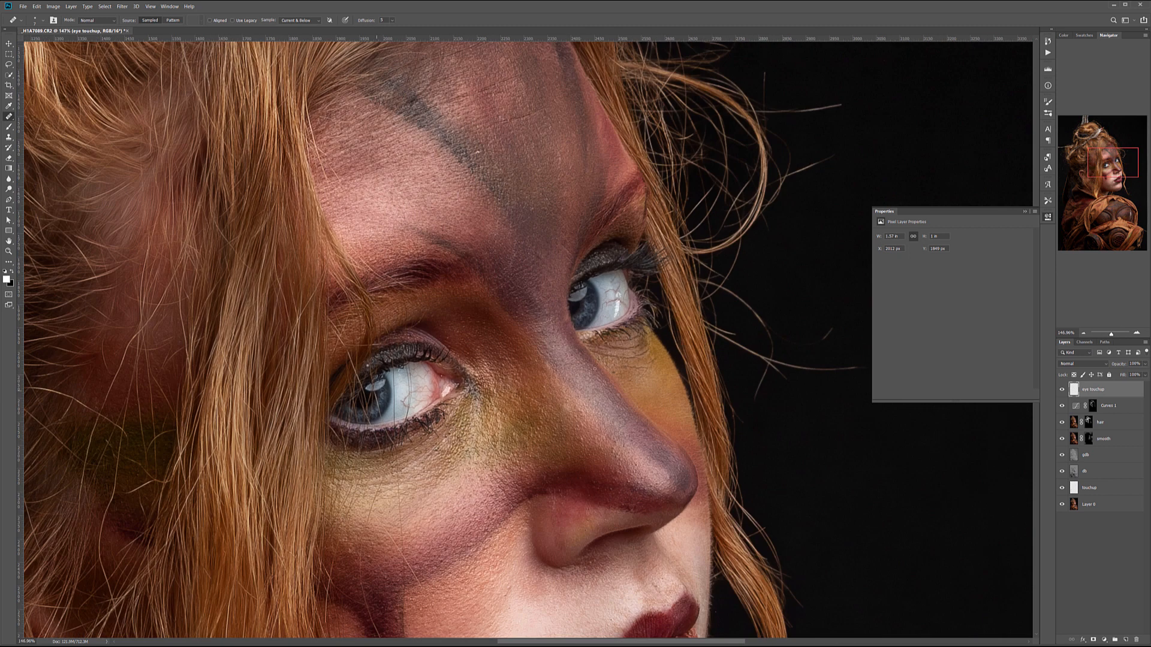
pyautogui.moveTo(897, 458); pyautogui.dragTo(991, 357)
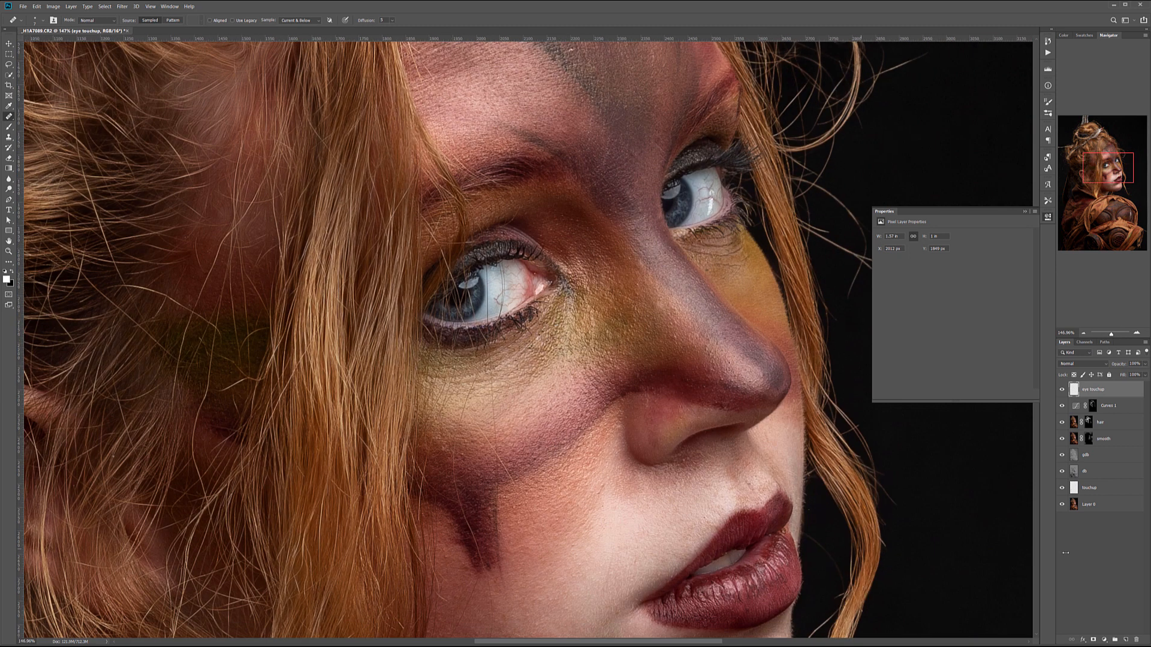
pyautogui.click(1104, 639)
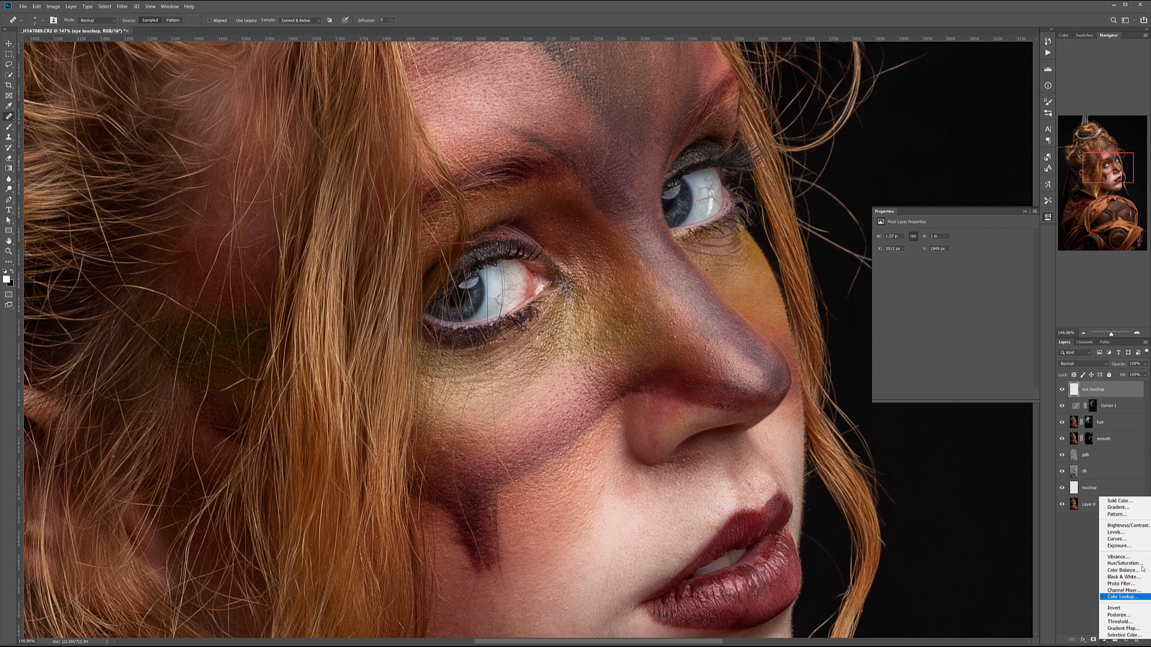
pyautogui.click(1115, 539)
pyautogui.doubleClick(1108, 389)
pyautogui.write('d')
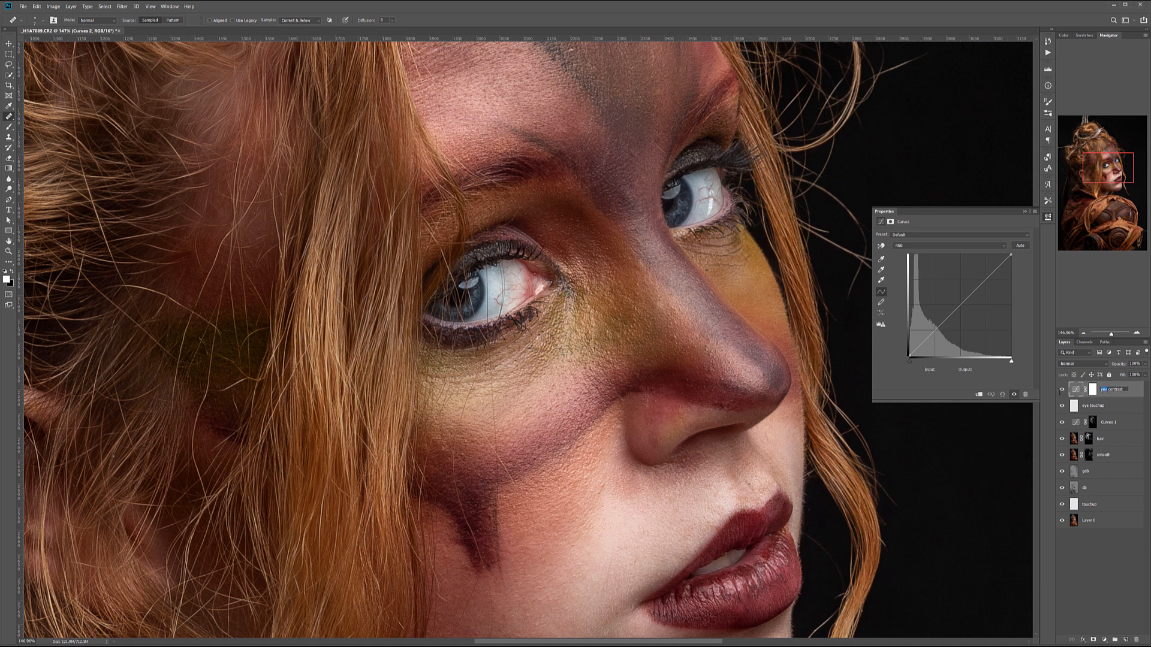
pyautogui.write('eye')
pyautogui.press('Return')
pyautogui.click(1061, 389)
# - Add a Color Balance adjustment layer above the eye touchup layer and shift its shadows toward cyan and blue
pyautogui.click(1101, 406)
pyautogui.click(1103, 640)
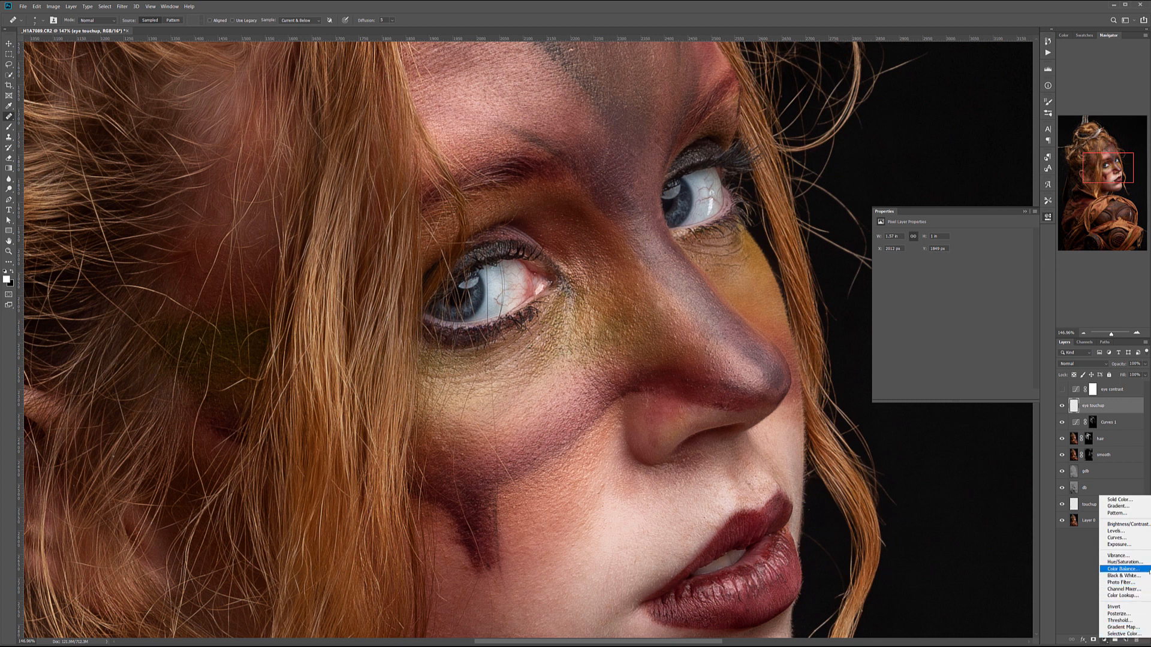
pyautogui.click(1124, 569)
pyautogui.click(946, 235)
pyautogui.click(946, 241)
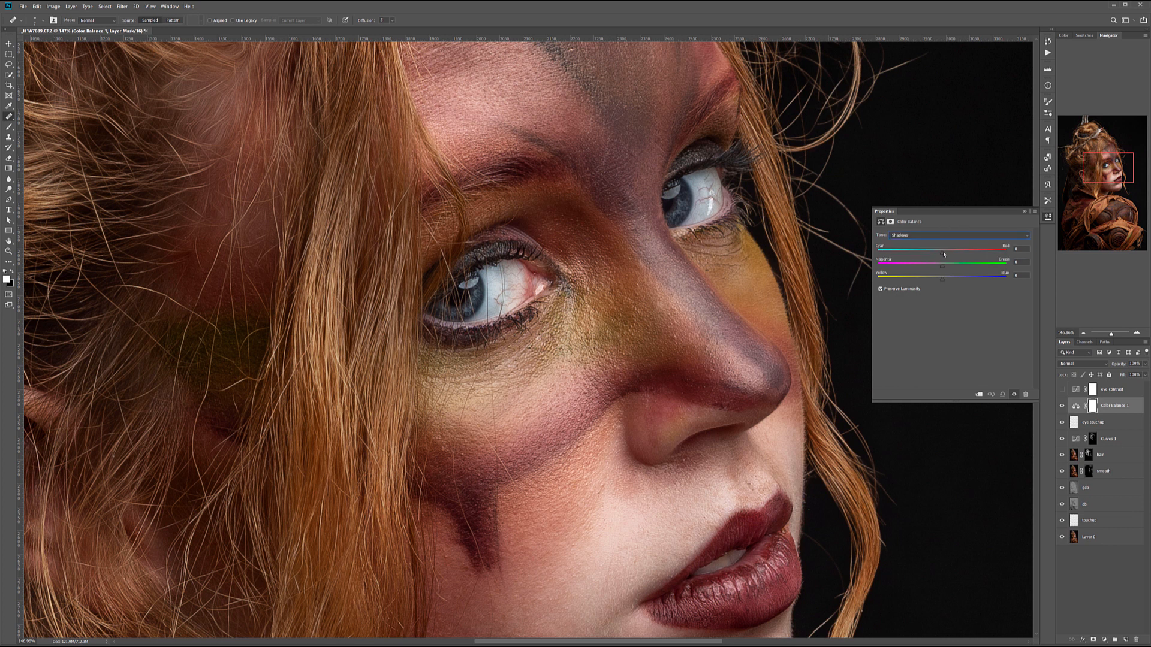
pyautogui.moveTo(910, 253); pyautogui.dragTo(961, 281)
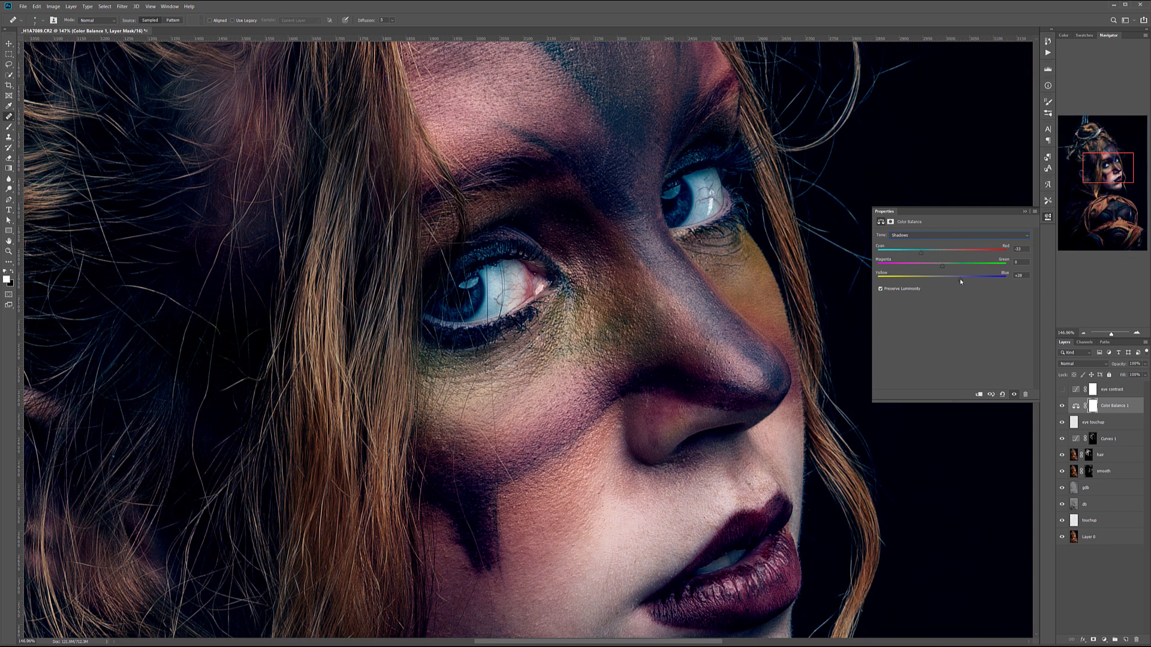
# - Shift the Color Balance layer's midtones toward cyan and blue
pyautogui.click(922, 233)
pyautogui.click(956, 247)
pyautogui.moveTo(944, 255); pyautogui.dragTo(958, 279)
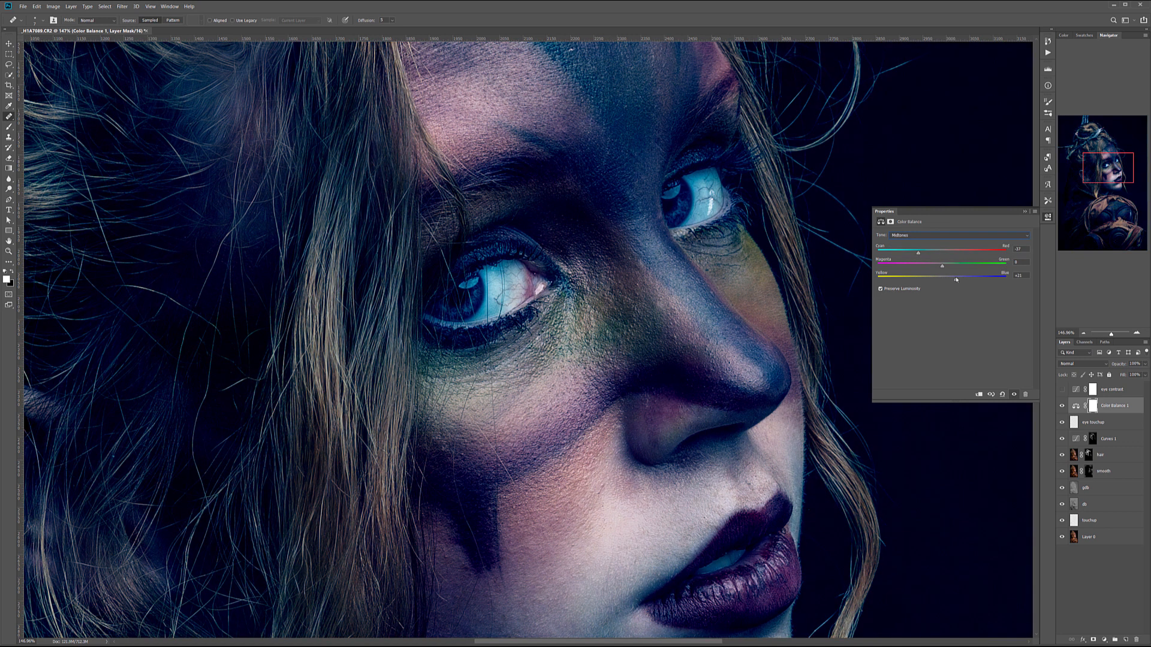
# - Shift the Color Balance highlights toward cyan, green and blue, and invert the layer's mask to black
pyautogui.click(941, 235)
pyautogui.click(932, 254)
pyautogui.moveTo(943, 254)
pyautogui.mouseDown()
pyautogui.moveTo(901, 252)
pyautogui.moveTo(980, 265)
pyautogui.moveTo(929, 266)
pyautogui.moveTo(955, 266)
pyautogui.mouseUp()
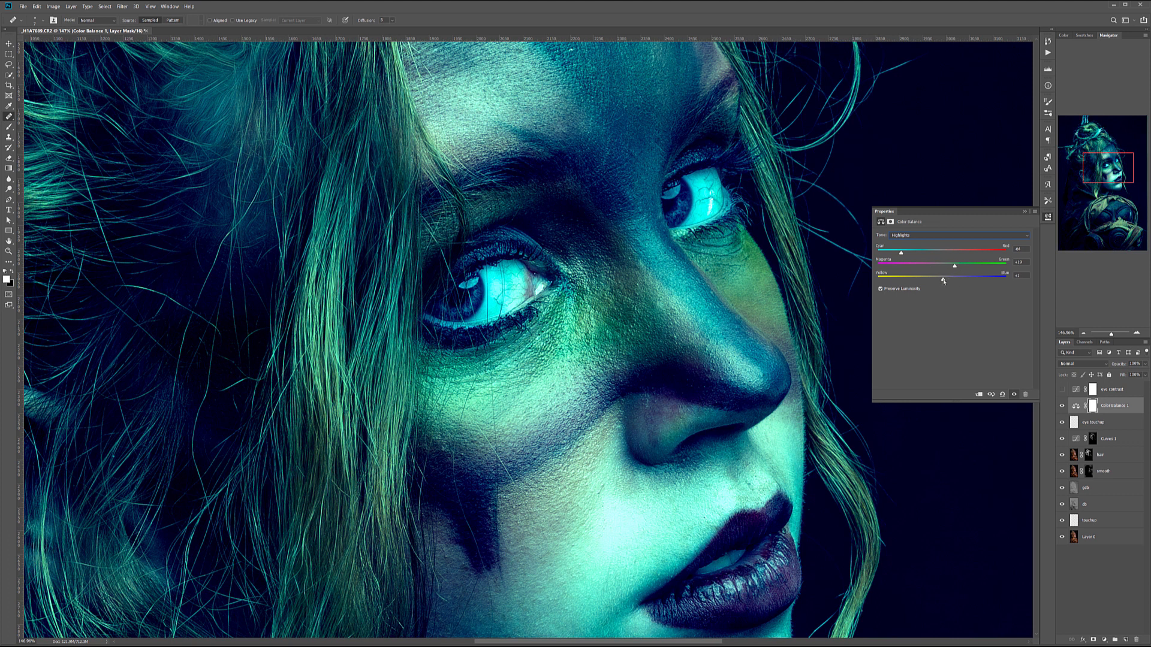
pyautogui.click(1048, 217)
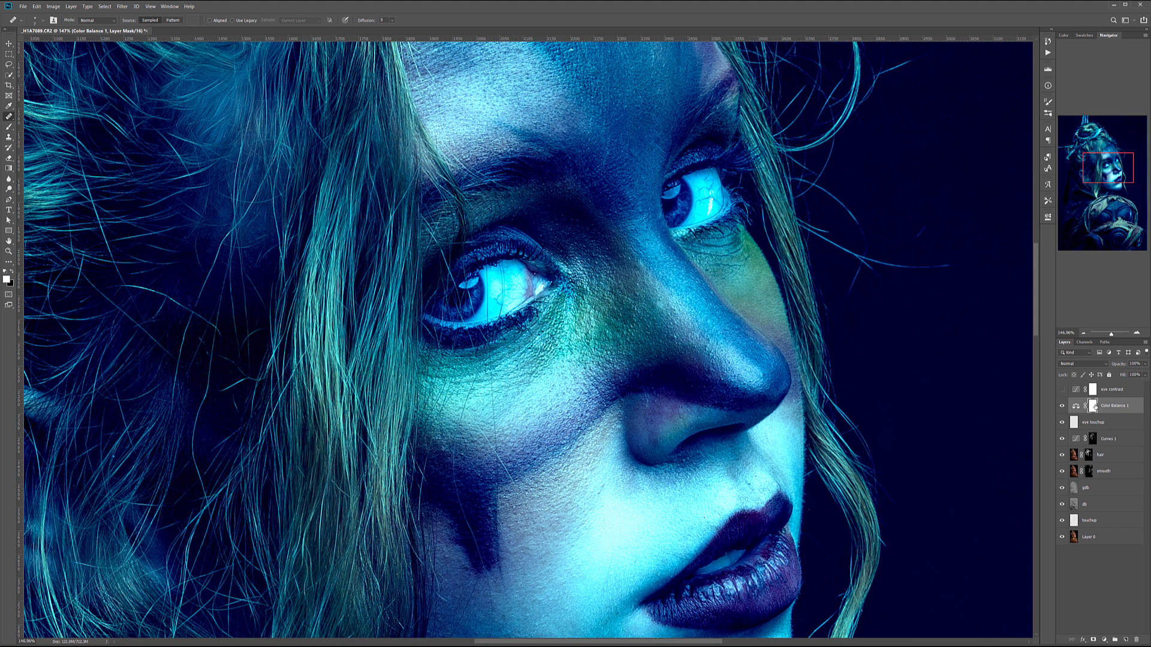
pyautogui.hotkey('ctrl', 'i')
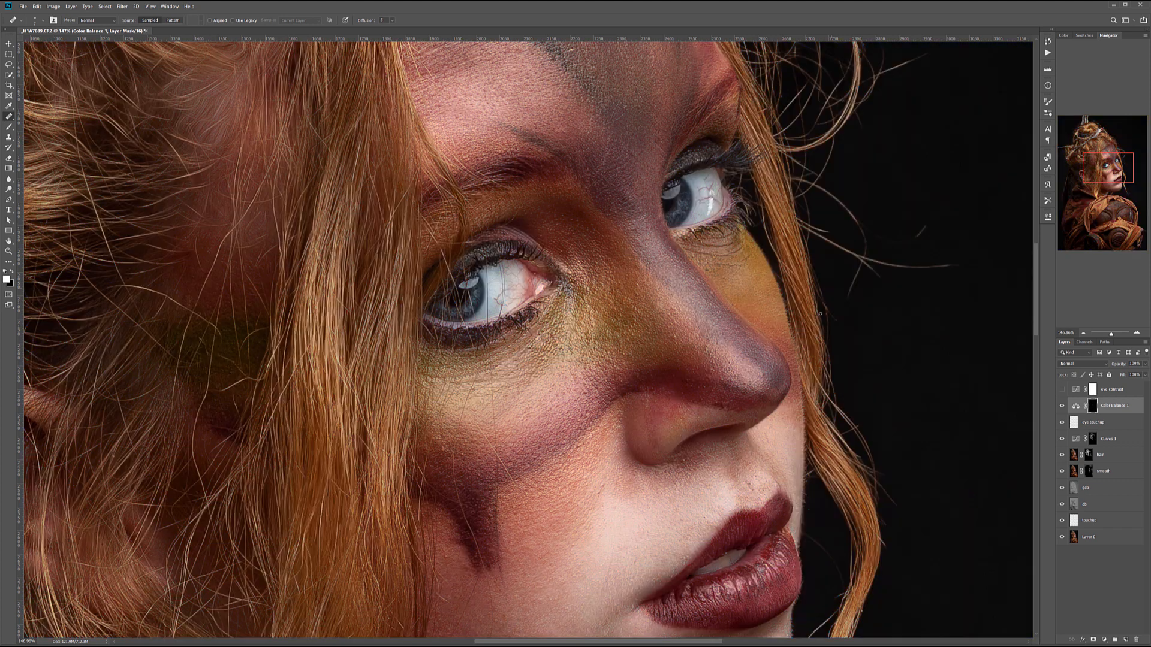
# - Paint white with a reduced brush on the Color Balance layer's mask over both irises to tint them blue
pyautogui.click(9, 127)
pyautogui.press('[')
pyautogui.press('[')
pyautogui.press('[')
pyautogui.press('[')
pyautogui.press('[')
pyautogui.press('[')
pyautogui.press('[')
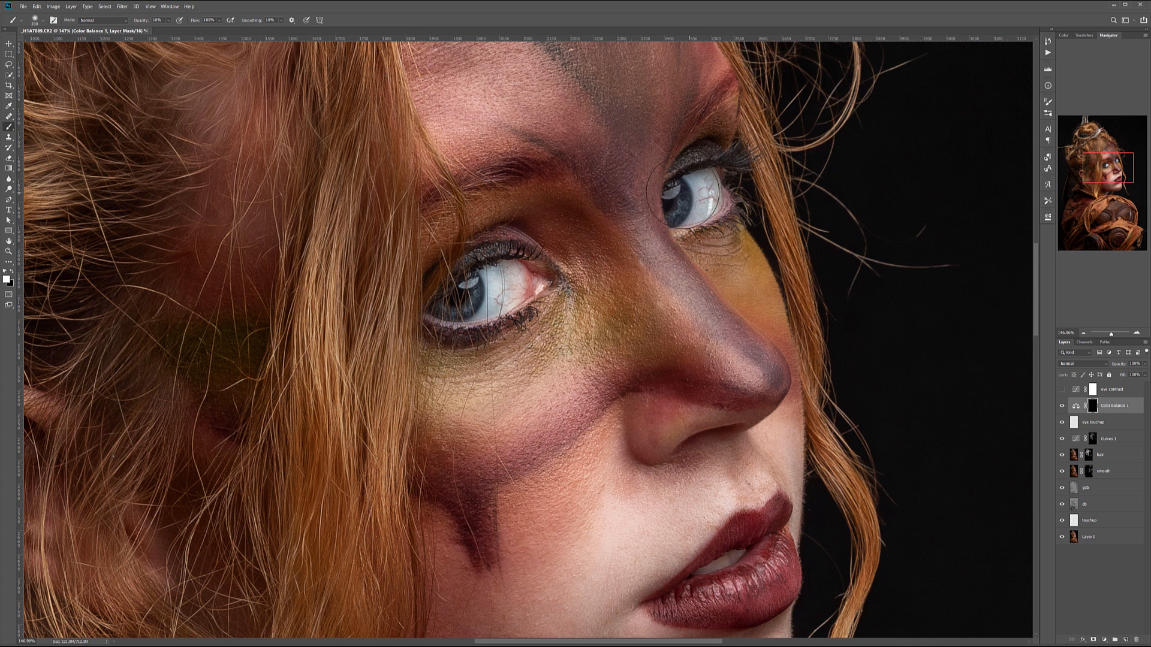
pyautogui.moveTo(677, 189); pyautogui.dragTo(667, 224)
pyautogui.moveTo(466, 288)
pyautogui.mouseDown()
pyautogui.moveTo(476, 299)
pyautogui.moveTo(449, 315)
pyautogui.moveTo(433, 303)
pyautogui.moveTo(471, 295)
pyautogui.mouseUp()
pyautogui.press('[')
pyautogui.press('[')
pyautogui.press('[')
pyautogui.moveTo(672, 193)
pyautogui.mouseDown()
pyautogui.moveTo(675, 220)
pyautogui.moveTo(680, 184)
pyautogui.mouseUp()
pyautogui.moveTo(476, 288)
pyautogui.mouseDown()
pyautogui.moveTo(447, 309)
pyautogui.moveTo(476, 291)
pyautogui.moveTo(463, 306)
pyautogui.moveTo(470, 282)
pyautogui.moveTo(474, 301)
pyautogui.moveTo(472, 284)
pyautogui.moveTo(447, 309)
pyautogui.moveTo(469, 293)
pyautogui.mouseUp()
pyautogui.moveTo(687, 196); pyautogui.dragTo(677, 214)
# - Lower the opacity of the Color Balance layer to tone down the blue tint in the irises
pyautogui.hotkey('ctrl', '0')
pyautogui.scroll(5, 705, 271)
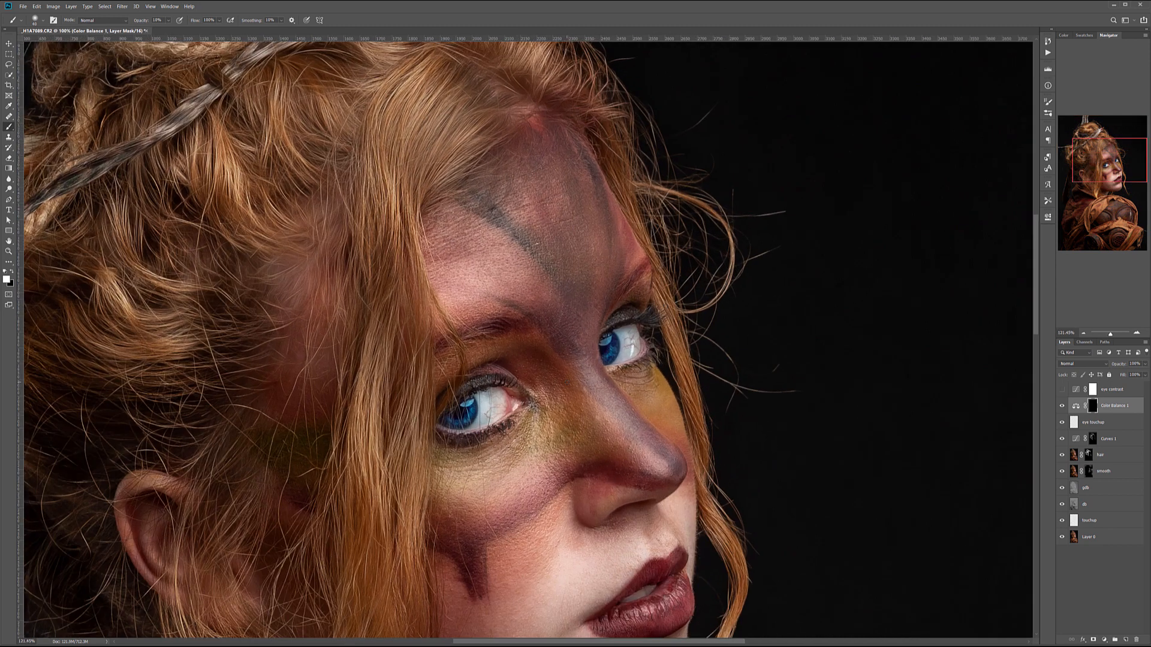
pyautogui.click(1144, 364)
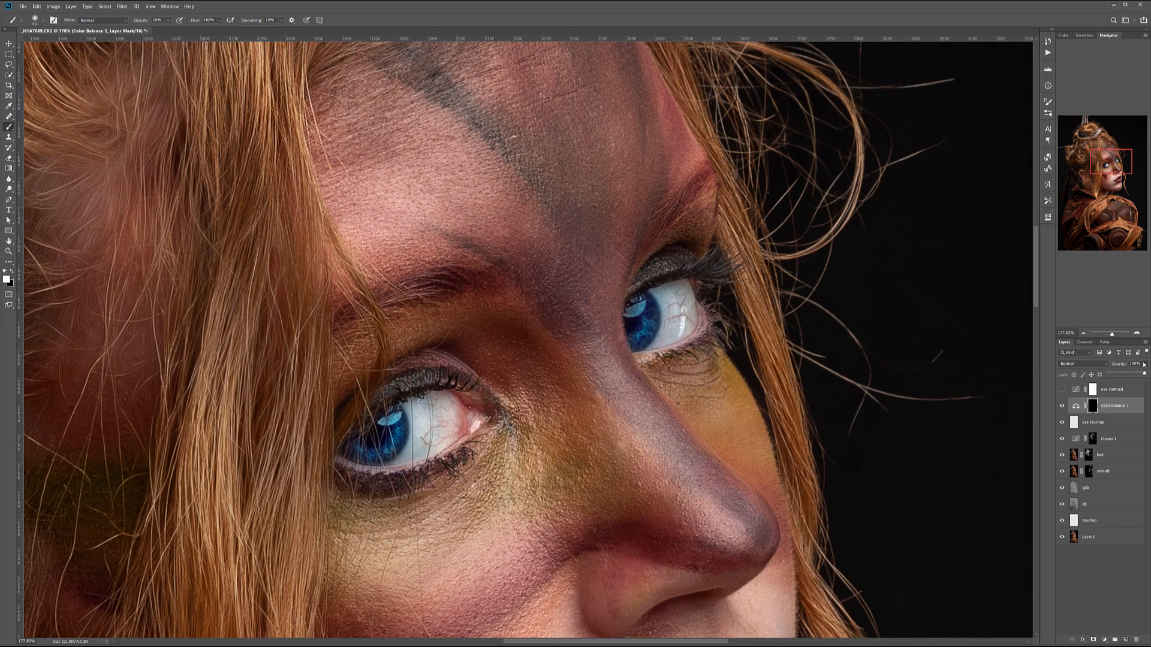
pyautogui.moveTo(1142, 373); pyautogui.dragTo(1128, 375)
# - Show the eye contrast Curves layer and set its blend mode to Overlay
pyautogui.click(1118, 389)
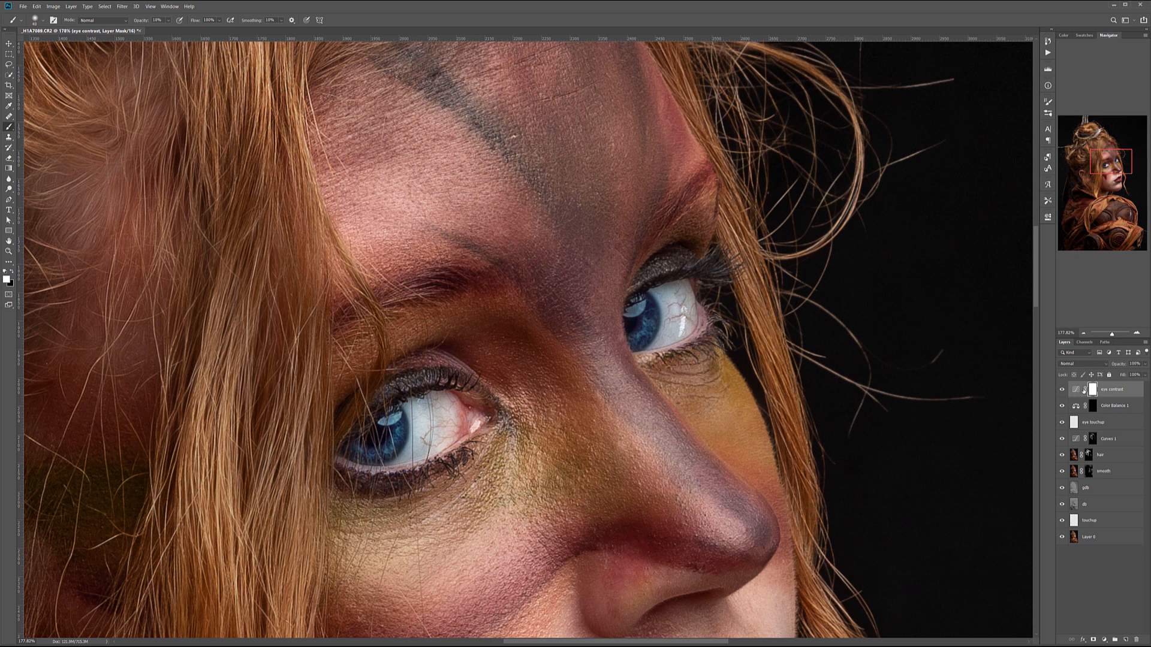
pyautogui.click(1082, 364)
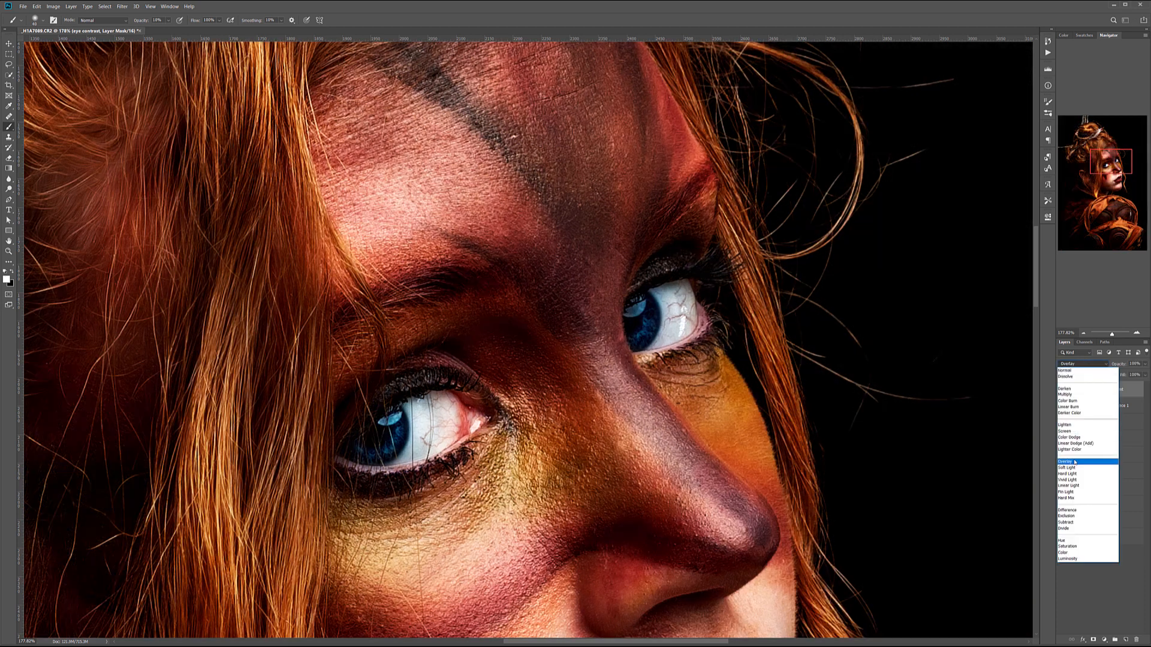
pyautogui.click(1088, 462)
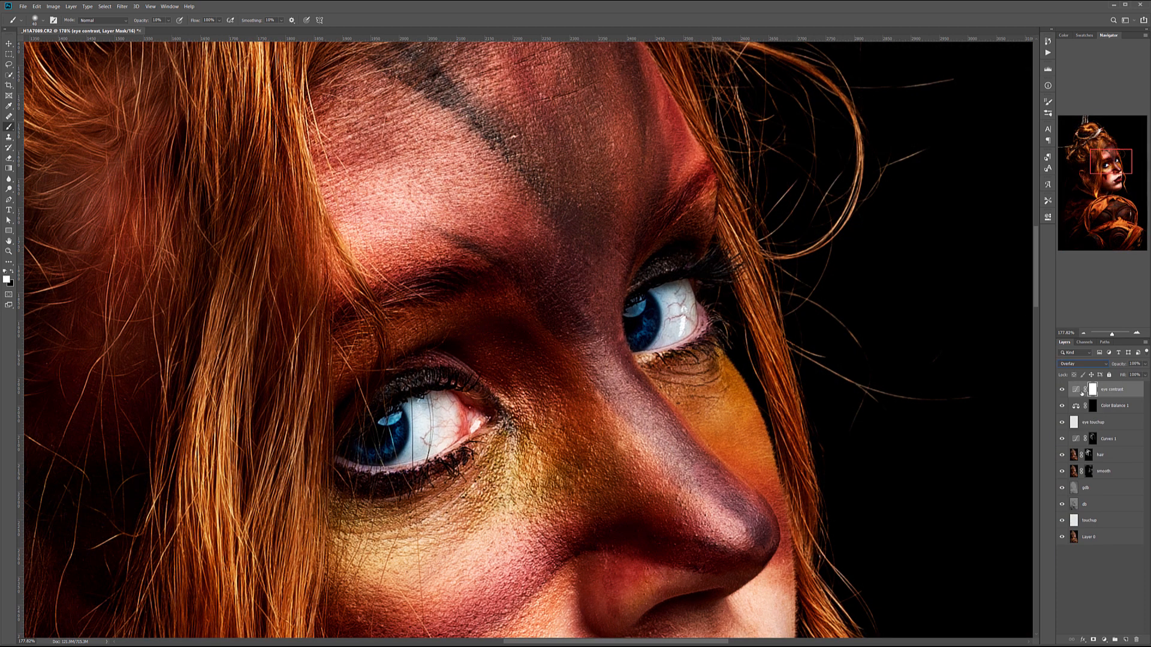
# - Raise the eye contrast layer's RGB curve steeply, adding points in the shadows, midtones and highlights to brighten it strongly
pyautogui.doubleClick(1077, 390)
pyautogui.moveTo(931, 333); pyautogui.dragTo(918, 322)
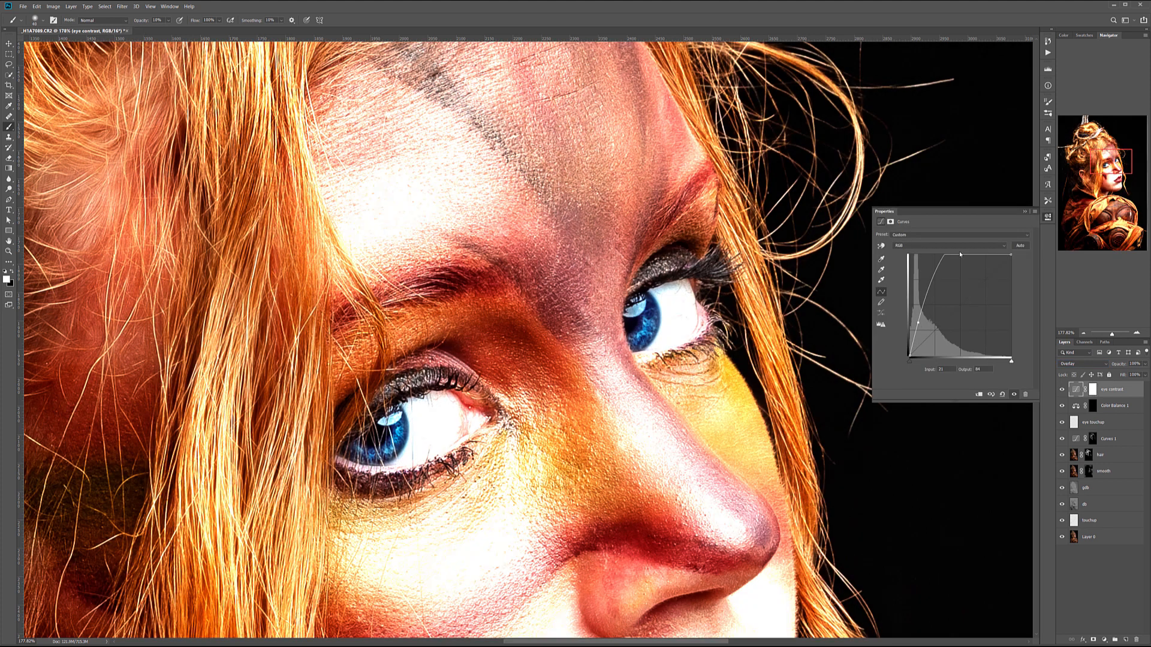
pyautogui.moveTo(961, 255); pyautogui.dragTo(965, 257)
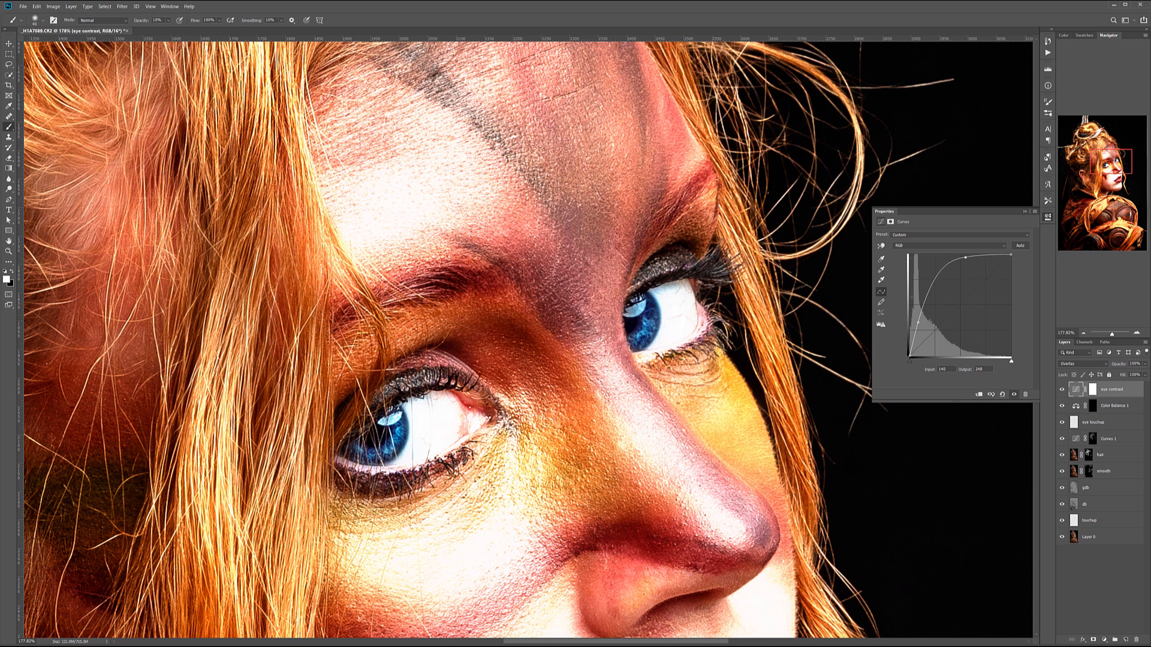
pyautogui.moveTo(916, 322); pyautogui.dragTo(914, 324)
pyautogui.moveTo(930, 262); pyautogui.dragTo(937, 271)
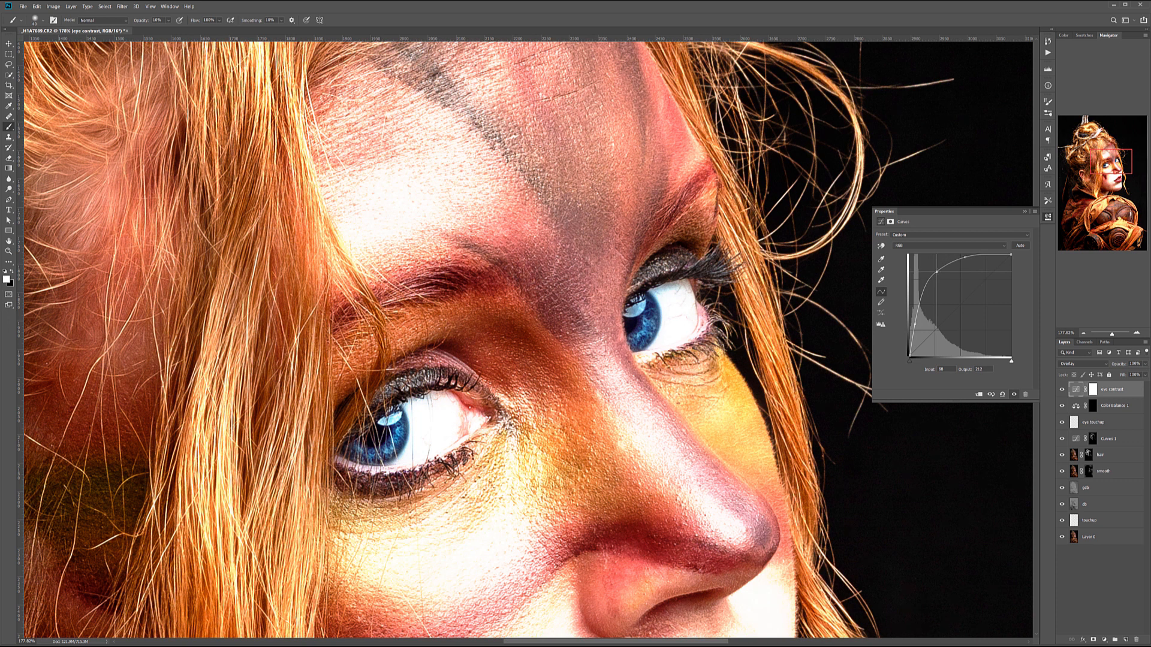
# - Invert the eye contrast layer's mask to black and paint white on it over both irises to bring out their contrast
pyautogui.click(1092, 390)
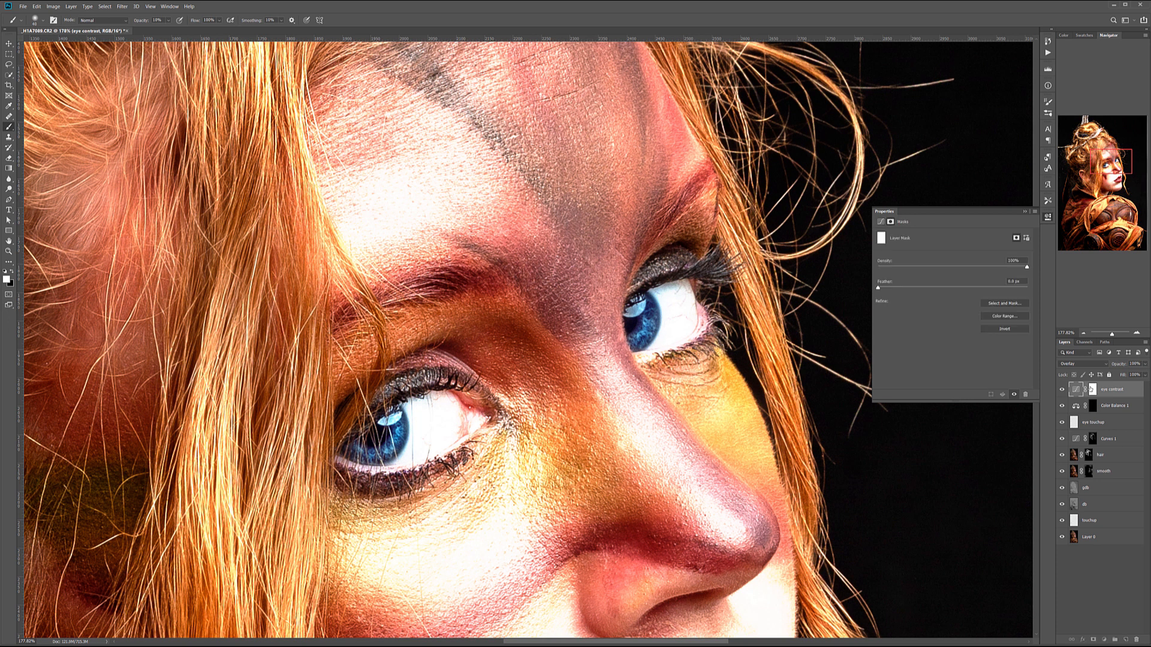
pyautogui.hotkey('ctrl', 'i')
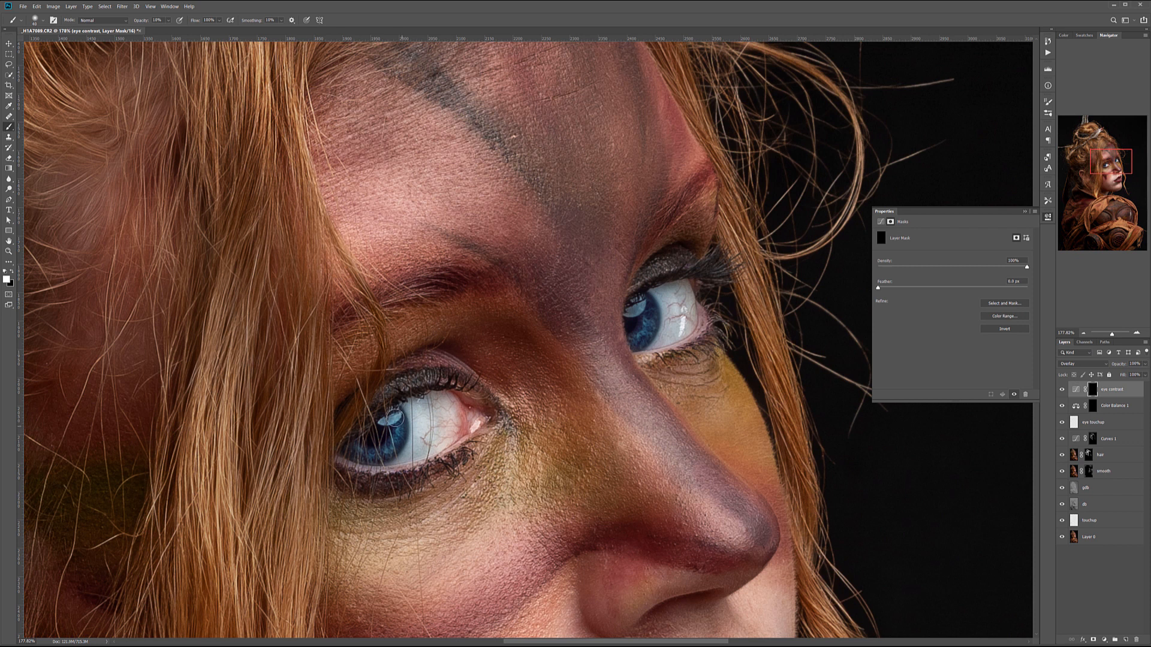
pyautogui.moveTo(400, 429)
pyautogui.mouseDown()
pyautogui.moveTo(369, 449)
pyautogui.moveTo(378, 458)
pyautogui.moveTo(396, 428)
pyautogui.moveTo(387, 449)
pyautogui.mouseUp()
pyautogui.moveTo(629, 329)
pyautogui.mouseDown()
pyautogui.moveTo(655, 320)
pyautogui.moveTo(639, 335)
pyautogui.moveTo(647, 307)
pyautogui.moveTo(648, 338)
pyautogui.moveTo(637, 341)
pyautogui.moveTo(644, 300)
pyautogui.moveTo(634, 327)
pyautogui.mouseUp()
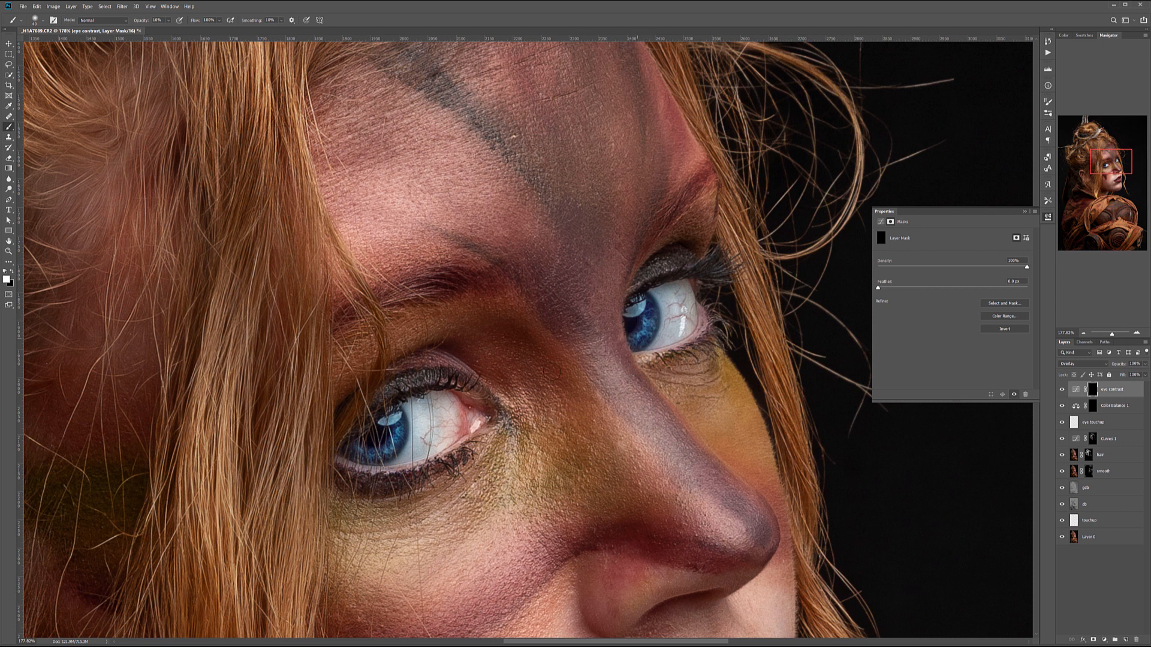
pyautogui.moveTo(400, 436)
pyautogui.mouseDown()
pyautogui.moveTo(399, 421)
pyautogui.moveTo(354, 447)
pyautogui.moveTo(383, 419)
pyautogui.mouseUp()
pyautogui.click(375, 441)
# - Group the eye contrast, Color Balance and eye touchup layers and name the group "eyes"
pyautogui.scroll(-15, 452, 430)
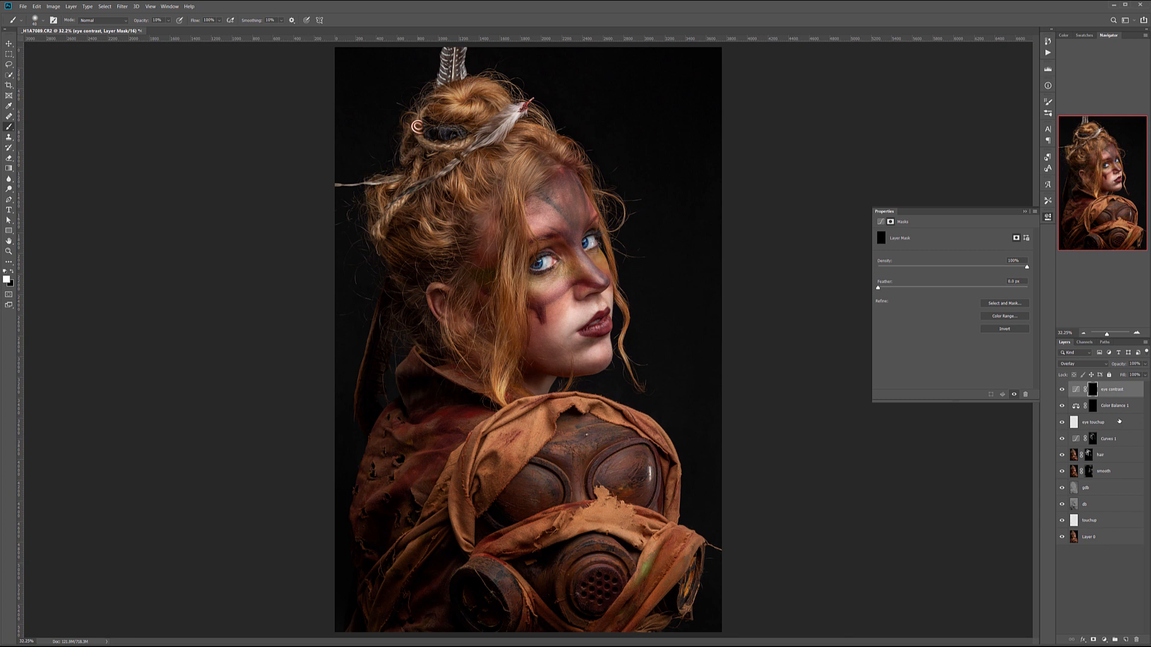
pyautogui.keyDown('shift'); pyautogui.click(1119, 421); pyautogui.keyUp('shift')
pyautogui.hotkey('ctrl', 'g')
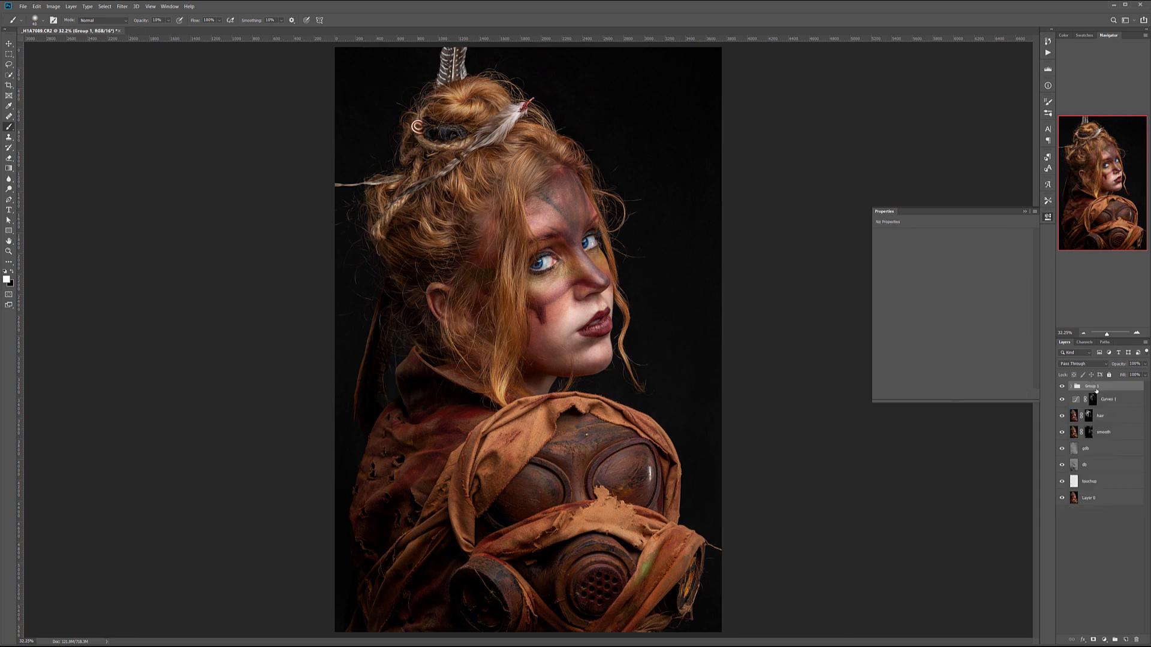
pyautogui.doubleClick(1094, 386)
pyautogui.write('eyes')
pyautogui.press('Return')
# - Compare the image with and without the eyes group and lower the group's opacity to about 86%
pyautogui.click(1062, 386)
pyautogui.click(1145, 364)
pyautogui.moveTo(1145, 372); pyautogui.dragTo(1123, 373)
pyautogui.moveTo(1138, 374); pyautogui.dragTo(1132, 374)
pyautogui.press('v')
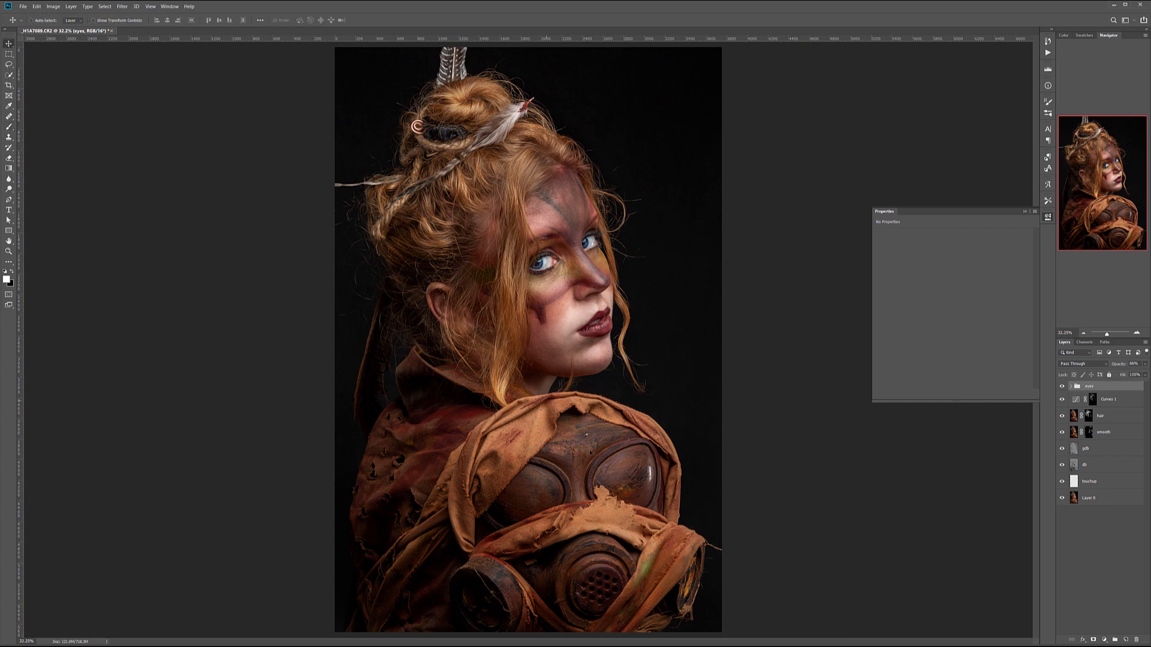
# - Add a new layer named "GDB highlight" above the eyes group and fill it with 50% gray
pyautogui.hotkey('ctrl', '-')
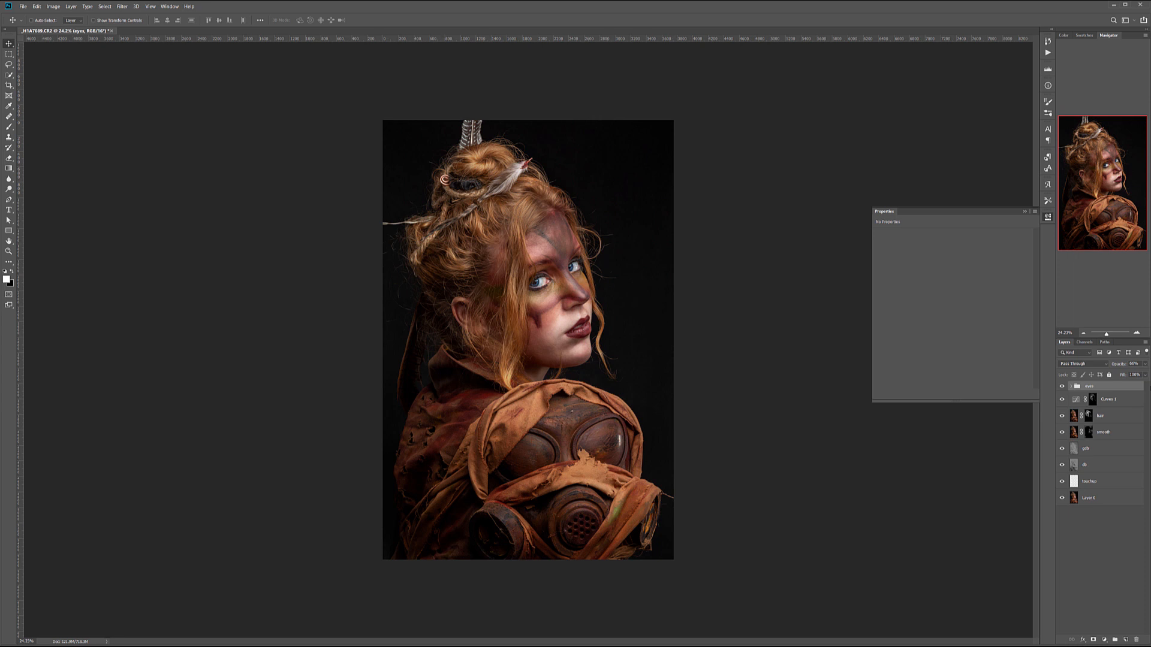
pyautogui.click(1126, 639)
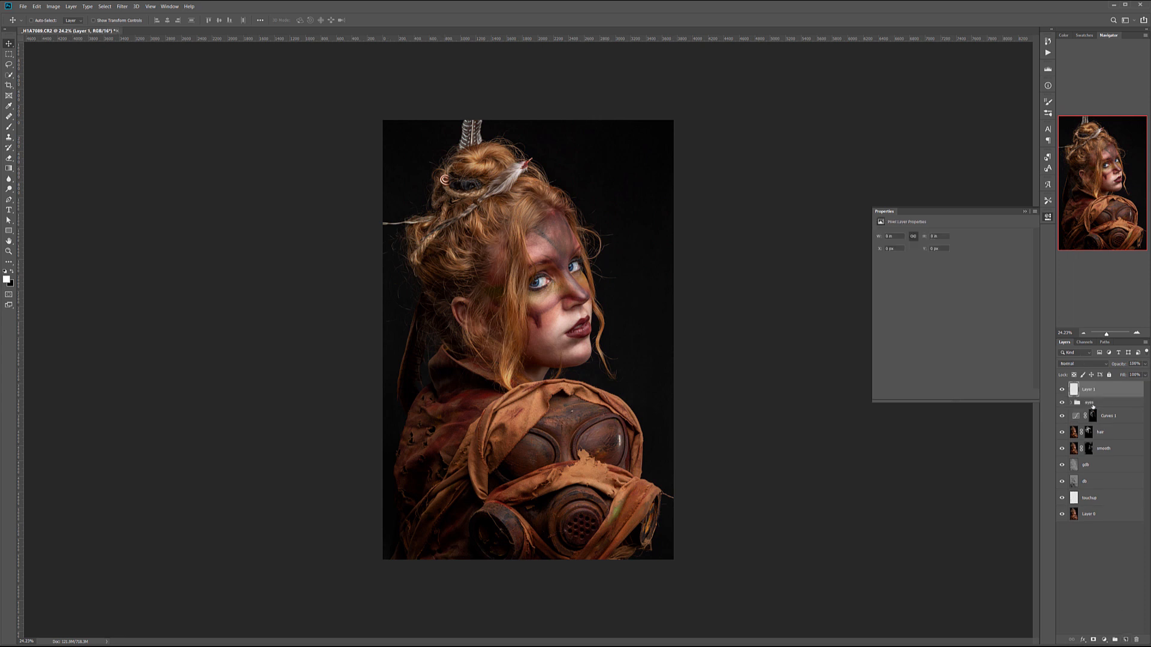
pyautogui.doubleClick(1098, 390)
pyautogui.write('d')
pyautogui.press('Return')
pyautogui.hotkey('shift', 'F5')
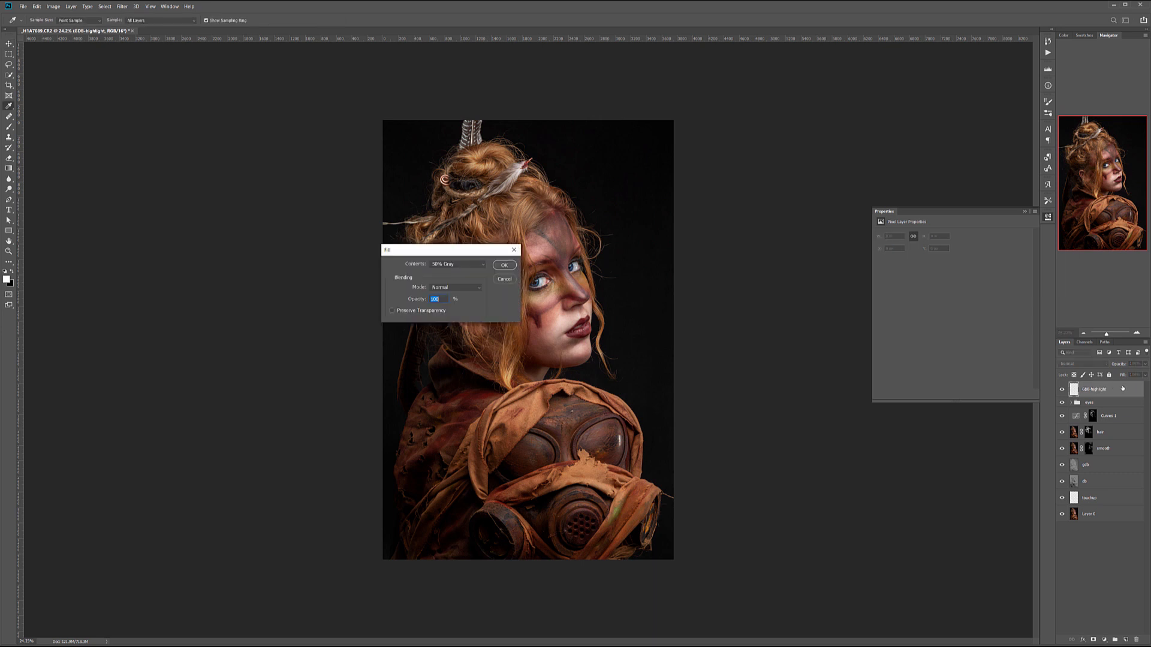
pyautogui.press('Return')
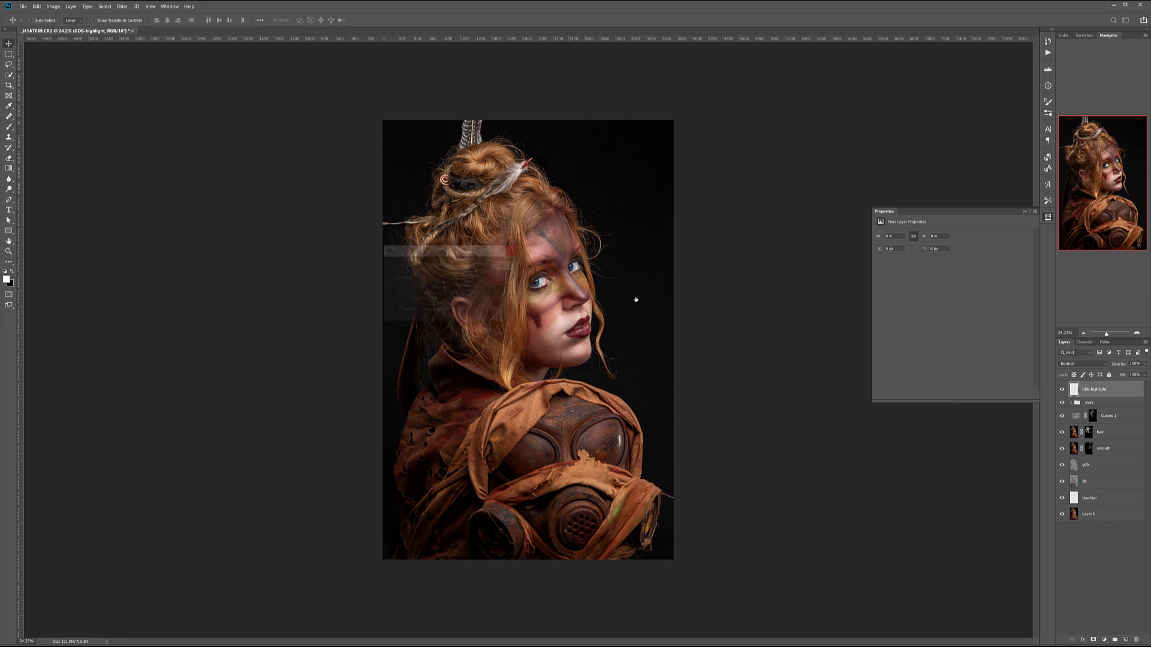
# - Set the GDB highlight layer's blend mode to Soft Light and prepare a large brush with black as the foreground colour
pyautogui.click(9, 126)
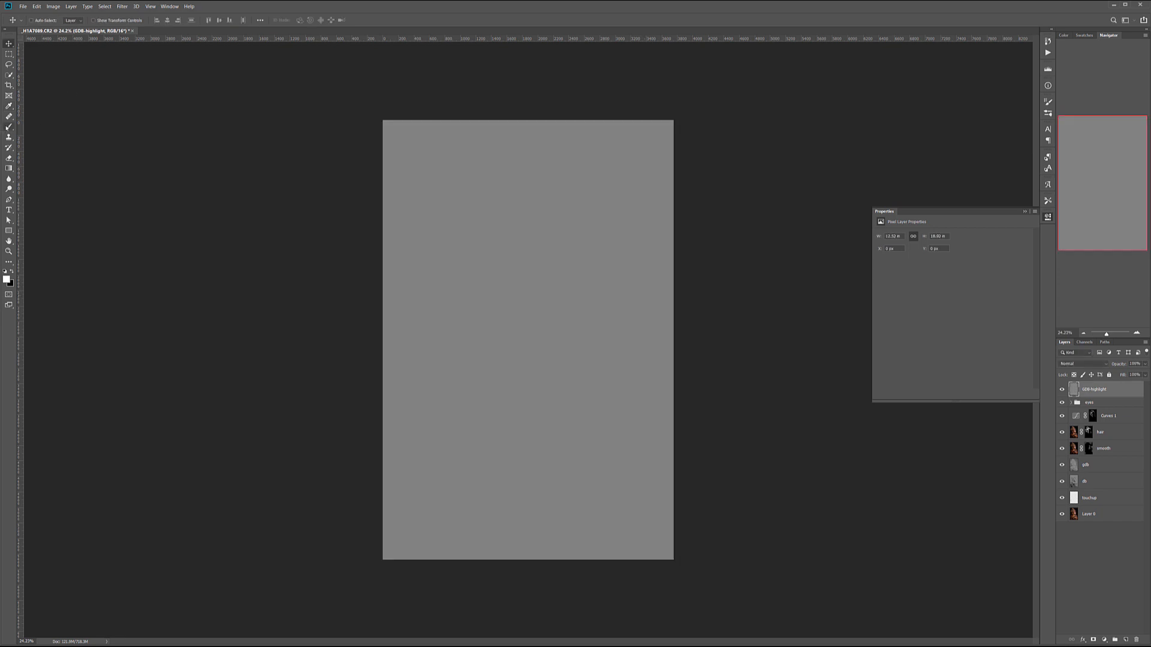
pyautogui.press('x')
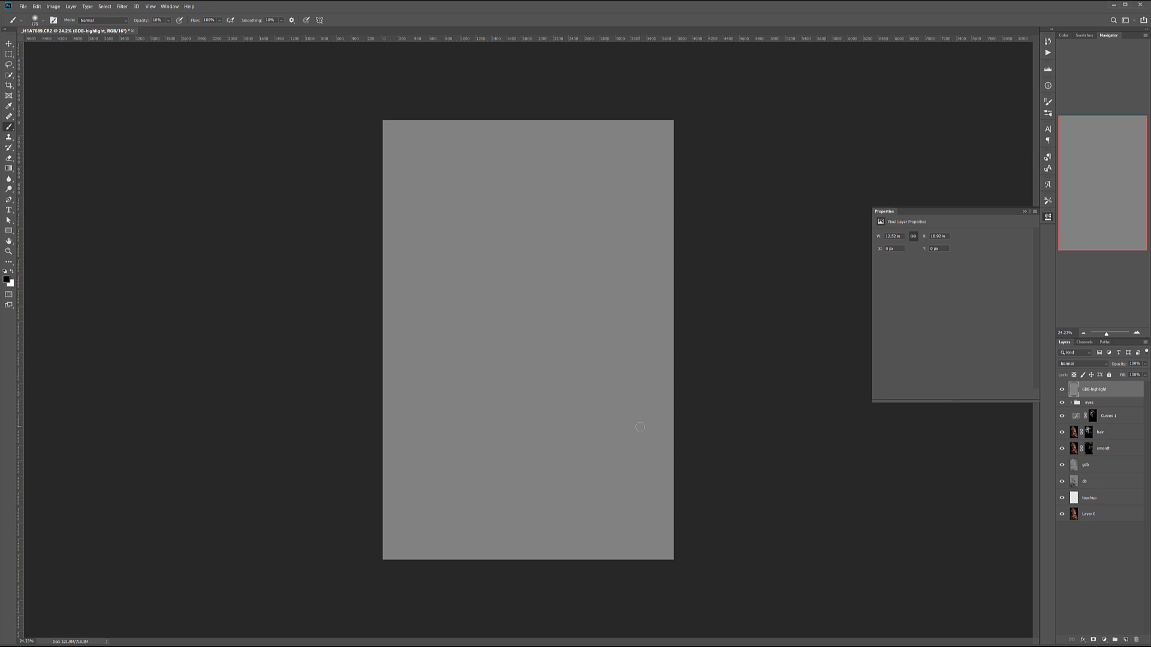
pyautogui.click(1096, 367)
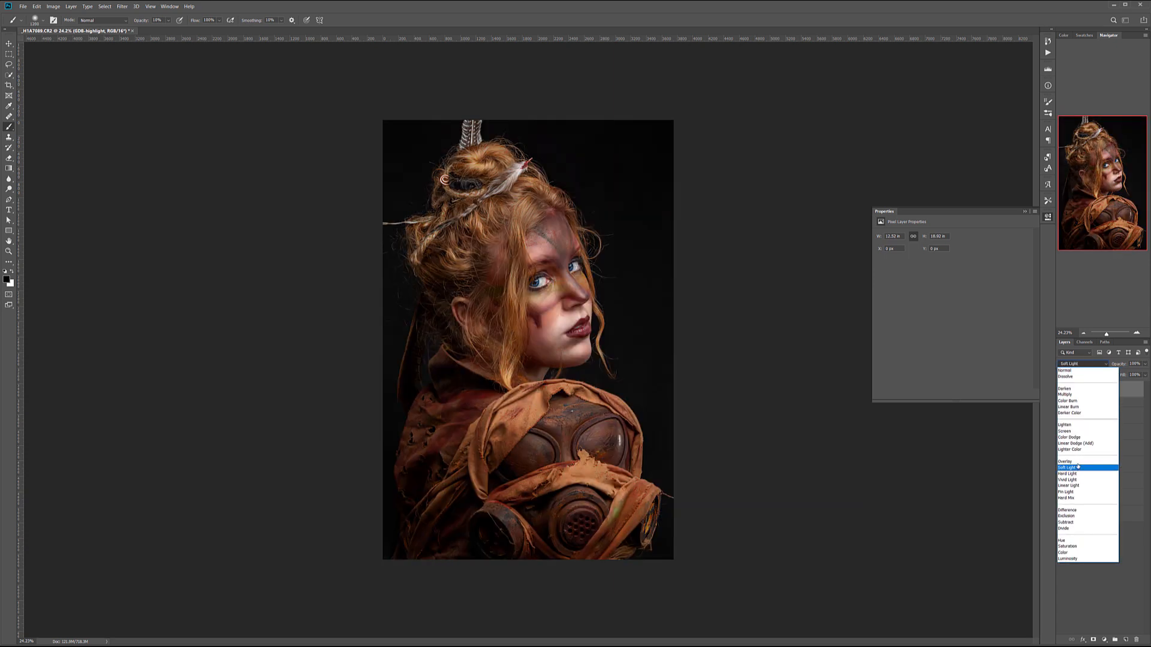
pyautogui.click(1078, 468)
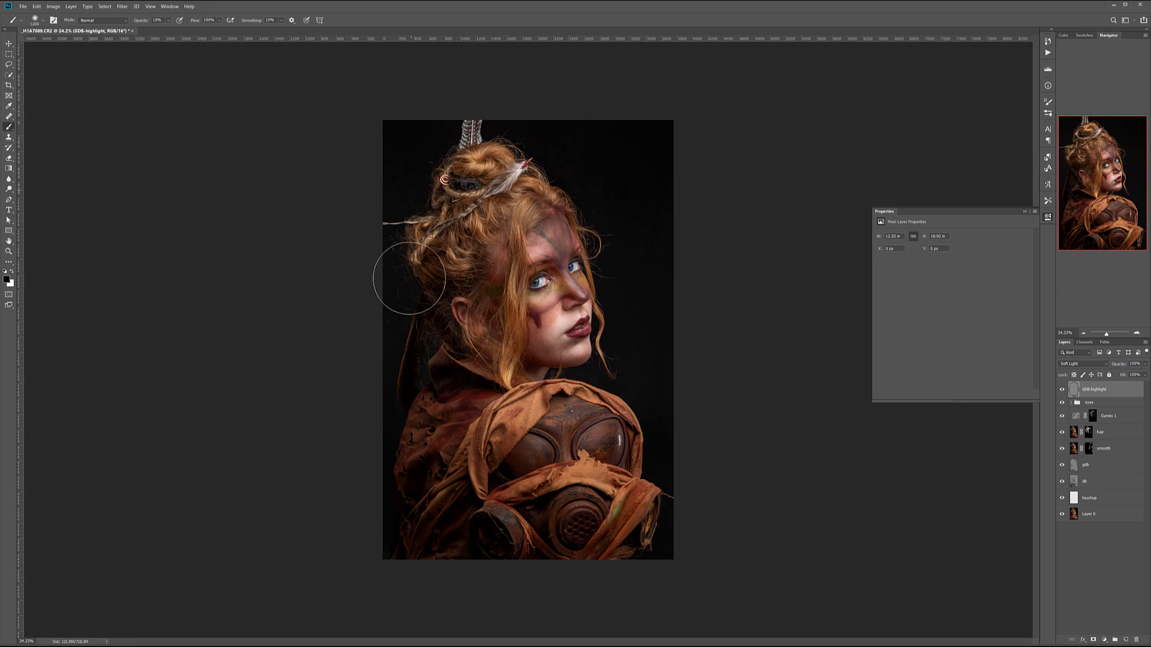
# - Burn the image edges, back, cloak and lower gas mask area with large black brush strokes on the GDB highlight layer
pyautogui.moveTo(402, 303)
pyautogui.mouseDown()
pyautogui.moveTo(380, 389)
pyautogui.moveTo(412, 524)
pyautogui.mouseUp()
pyautogui.moveTo(427, 300)
pyautogui.mouseDown()
pyautogui.moveTo(468, 409)
pyautogui.moveTo(460, 368)
pyautogui.moveTo(428, 523)
pyautogui.moveTo(410, 437)
pyautogui.moveTo(422, 476)
pyautogui.moveTo(440, 453)
pyautogui.moveTo(506, 545)
pyautogui.mouseUp()
pyautogui.moveTo(511, 394)
pyautogui.mouseDown()
pyautogui.moveTo(647, 545)
pyautogui.moveTo(526, 433)
pyautogui.moveTo(548, 543)
pyautogui.moveTo(452, 527)
pyautogui.moveTo(385, 557)
pyautogui.moveTo(671, 588)
pyautogui.moveTo(635, 551)
pyautogui.mouseUp()
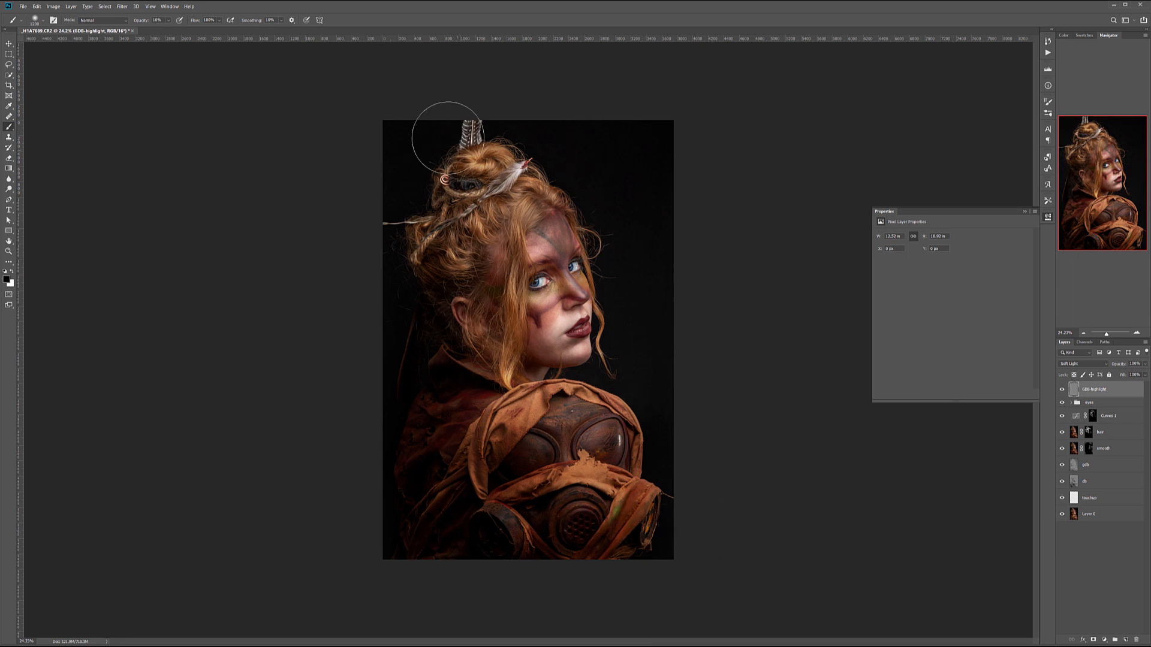
pyautogui.moveTo(663, 492); pyautogui.dragTo(585, 557)
# - Dodge around the face, hair and adjacent background with large white brush strokes on the GDB highlight layer
pyautogui.press('x')
pyautogui.moveTo(601, 265)
pyautogui.mouseDown()
pyautogui.moveTo(561, 392)
pyautogui.moveTo(608, 333)
pyautogui.moveTo(499, 232)
pyautogui.moveTo(513, 393)
pyautogui.moveTo(629, 286)
pyautogui.moveTo(459, 387)
pyautogui.moveTo(550, 389)
pyautogui.moveTo(526, 244)
pyautogui.mouseUp()
pyautogui.press('x')
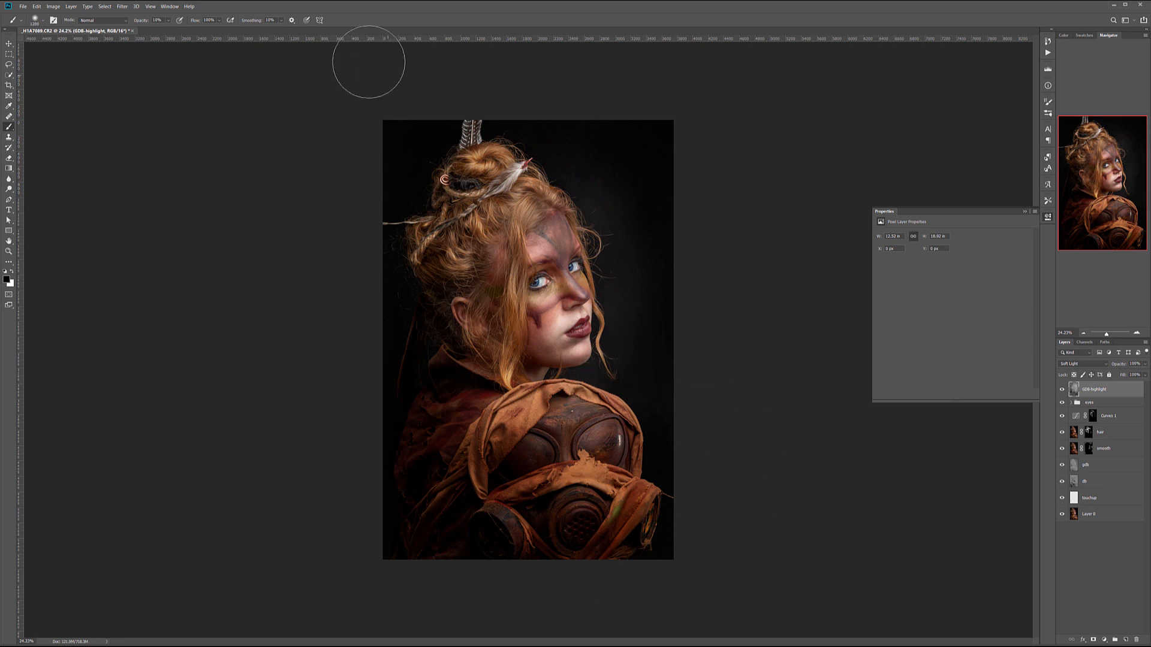
# - Apply a Gaussian Blur with an increased radius to the GDB highlight layer to soften the brush strokes
pyautogui.click(123, 8)
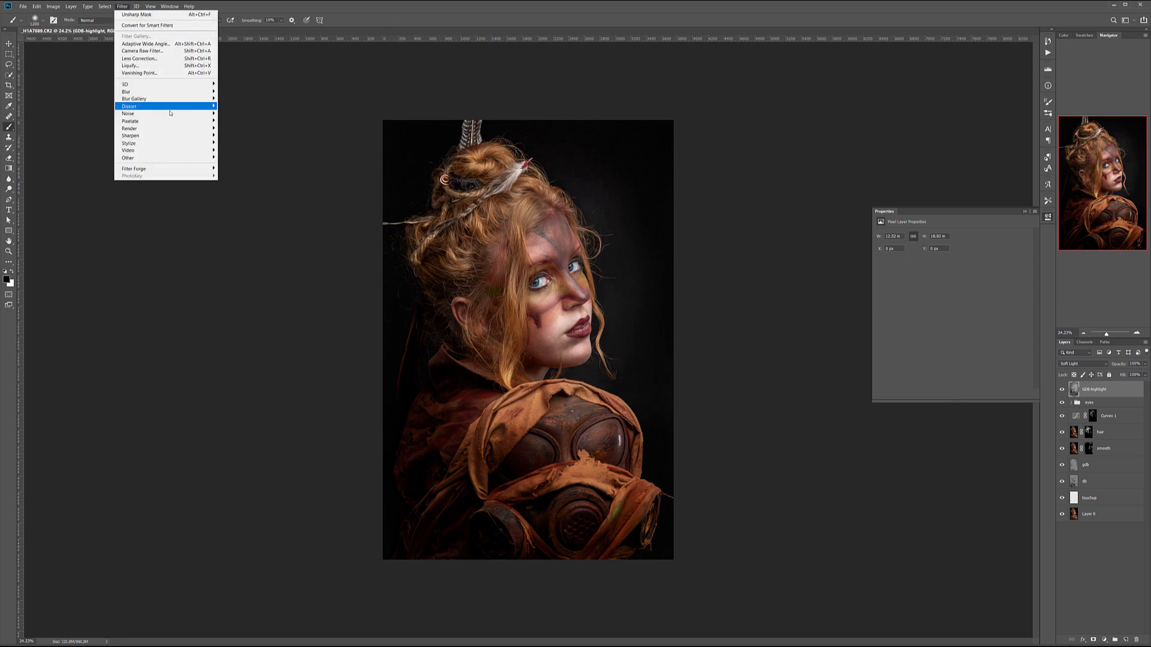
pyautogui.moveTo(168, 95)
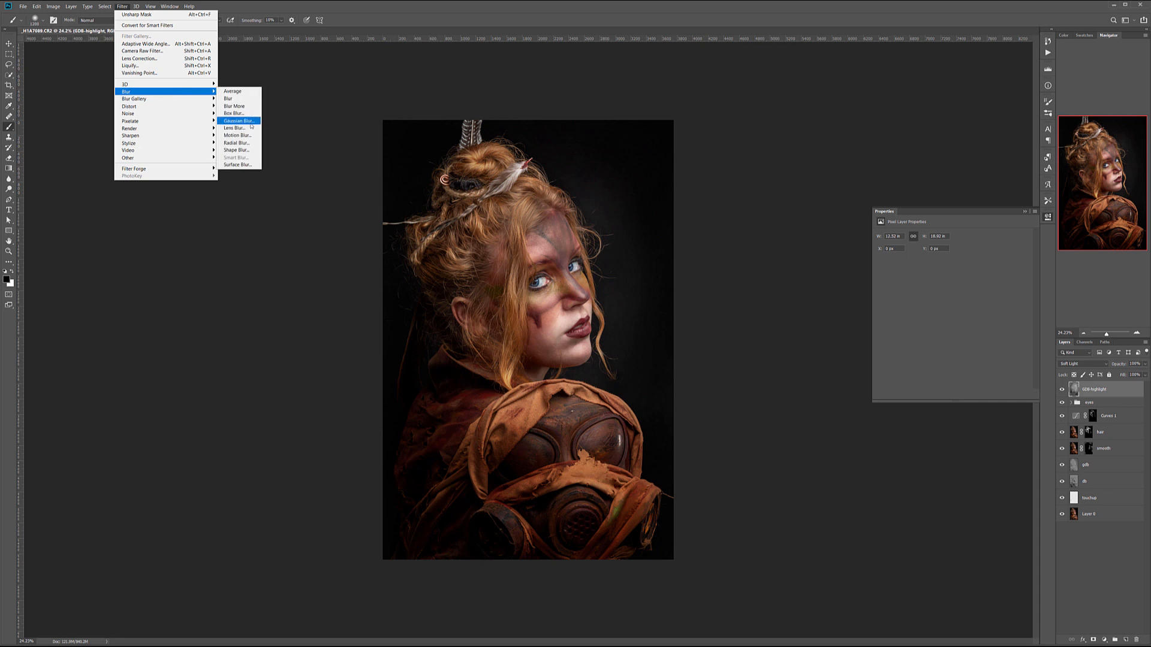
pyautogui.click(237, 120)
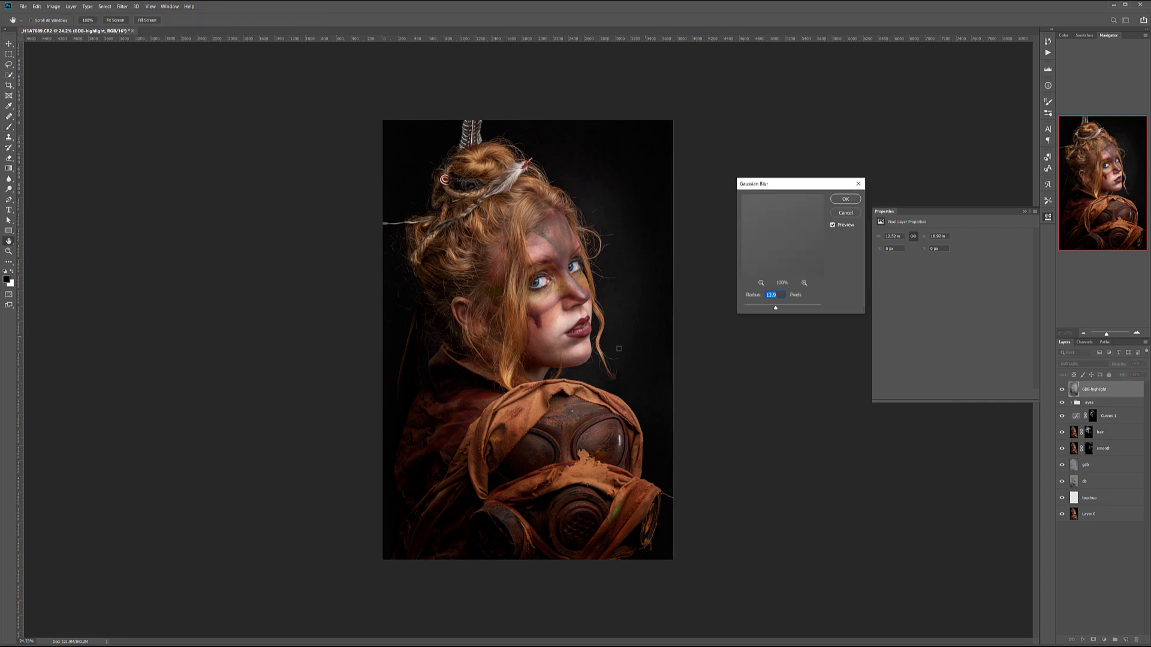
pyautogui.moveTo(776, 307); pyautogui.dragTo(797, 308)
pyautogui.click(845, 199)
pyautogui.press('b')
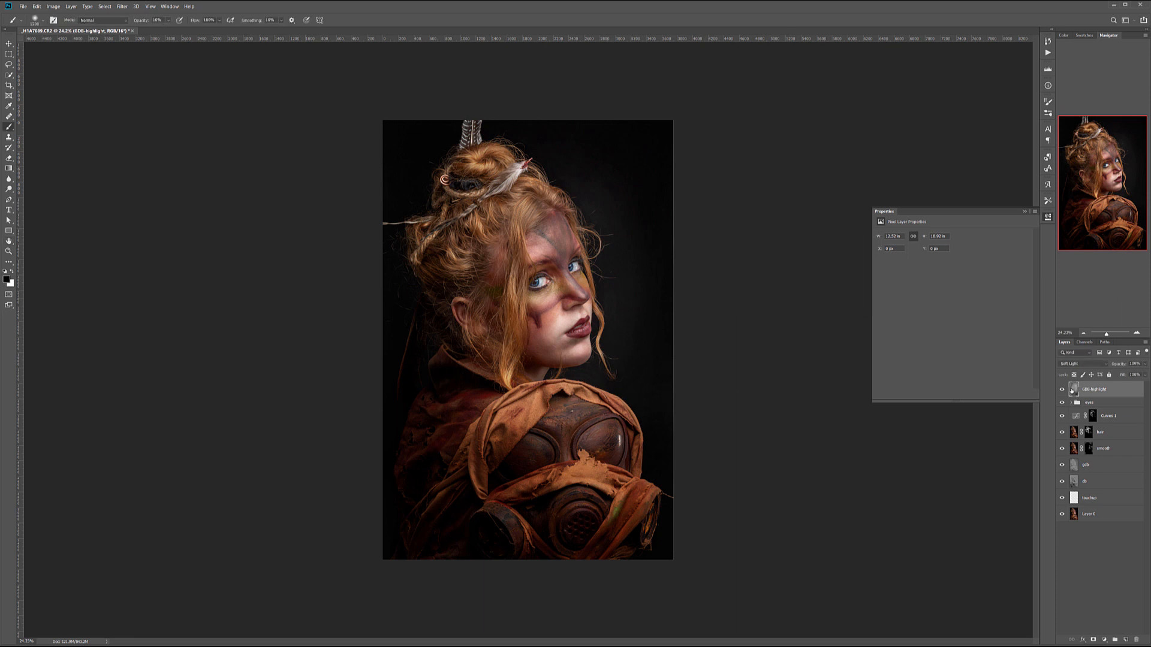
# - Inspect the blurred dodge and burn tones with the GDB highlight layer in Normal mode, and return it to Soft Light
pyautogui.click(1081, 364)
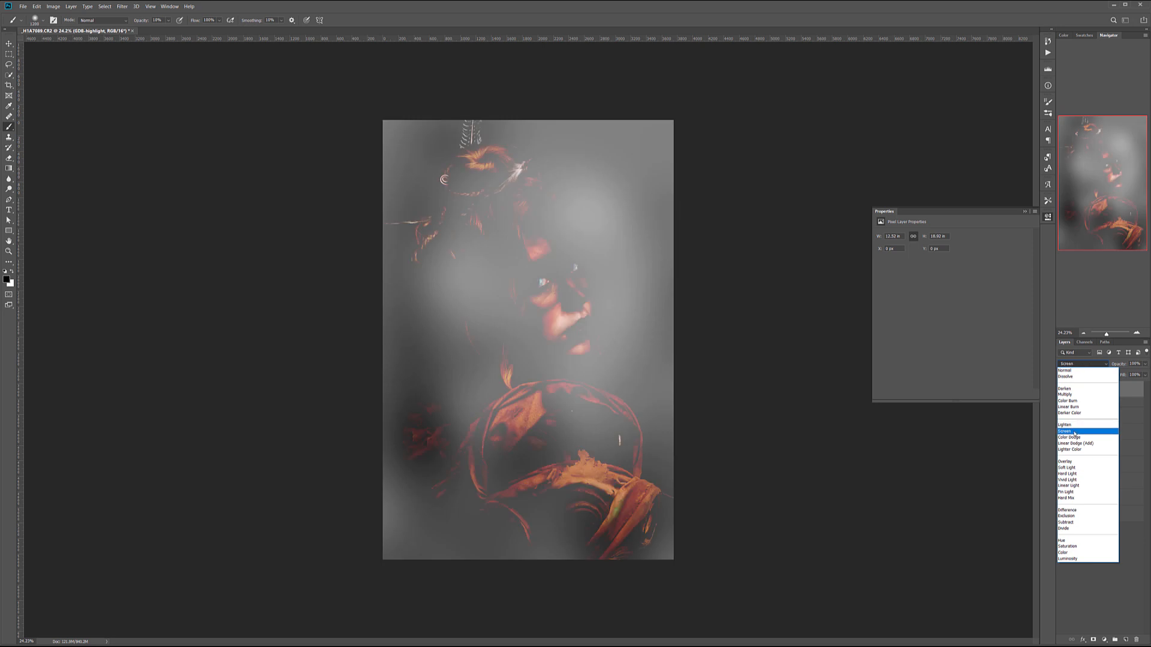
pyautogui.click(1066, 371)
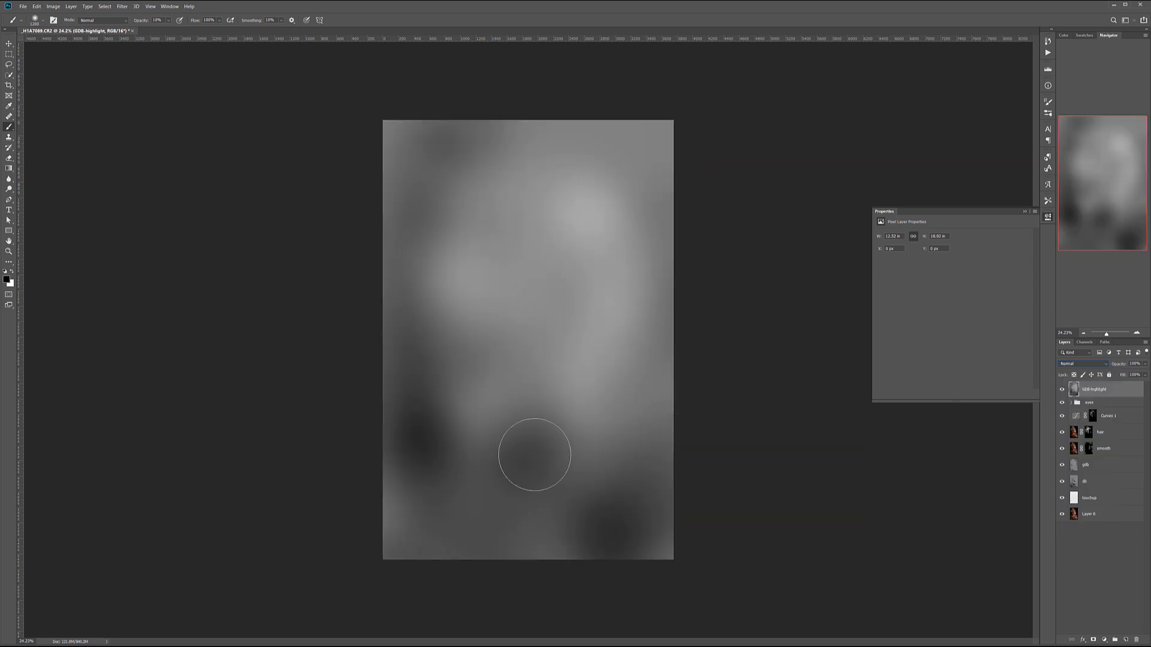
pyautogui.click(1082, 364)
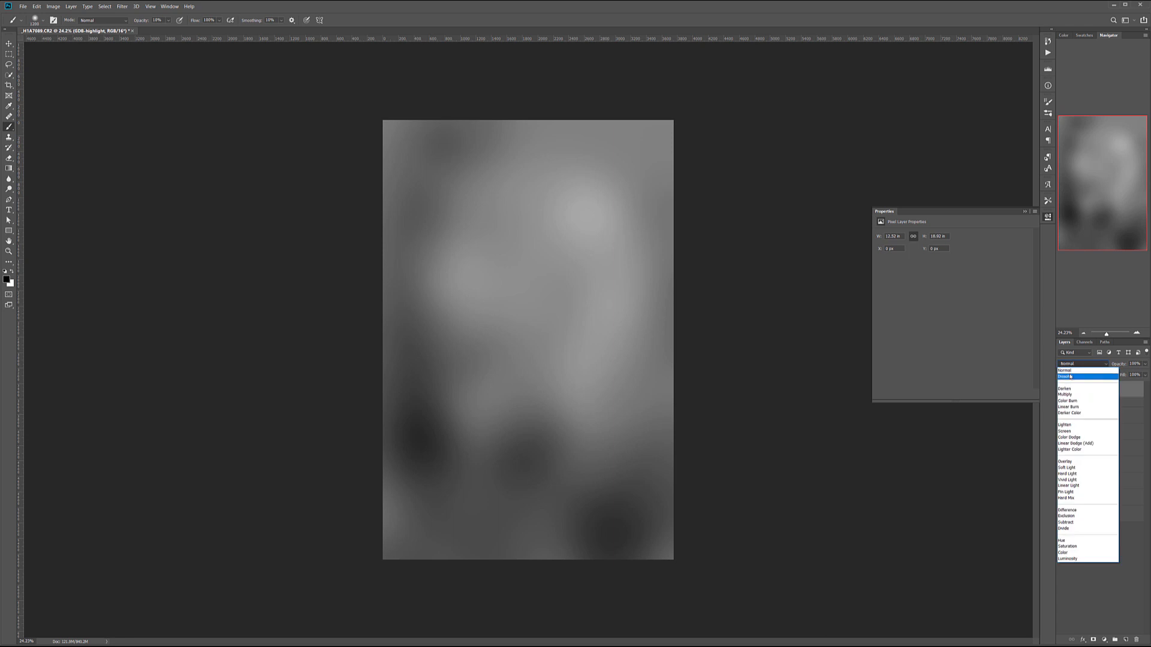
pyautogui.click(1067, 468)
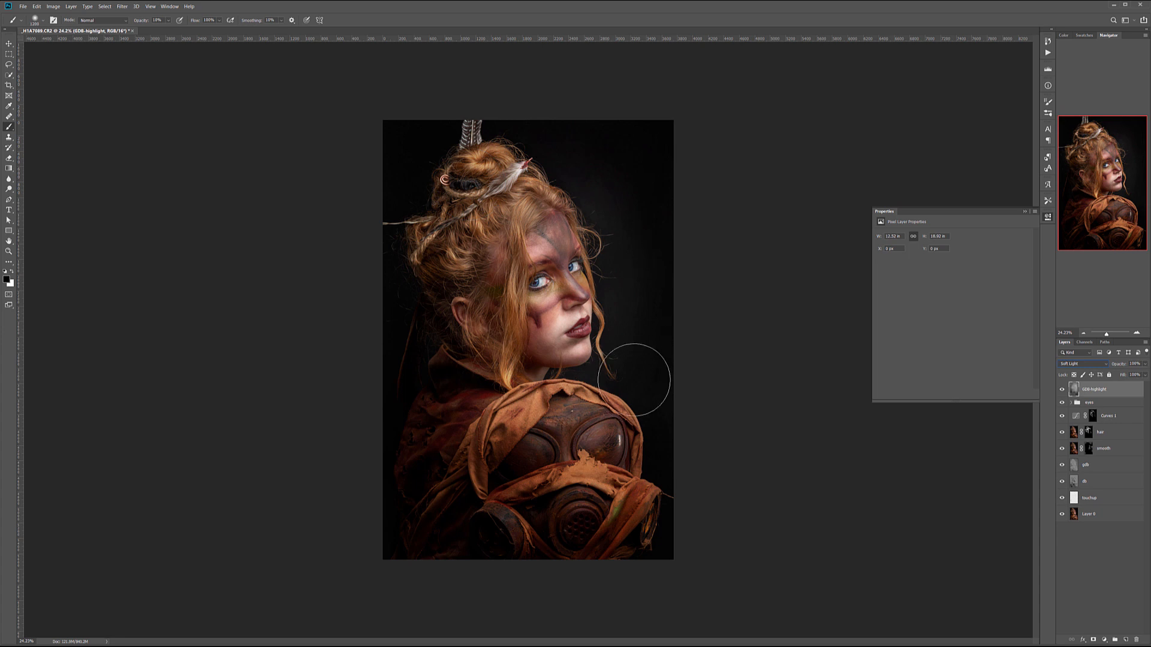
# - Add a Black & White adjustment layer, lowering the reds, greens and magentas and raising the yellows, cyans and blues
pyautogui.click(1104, 639)
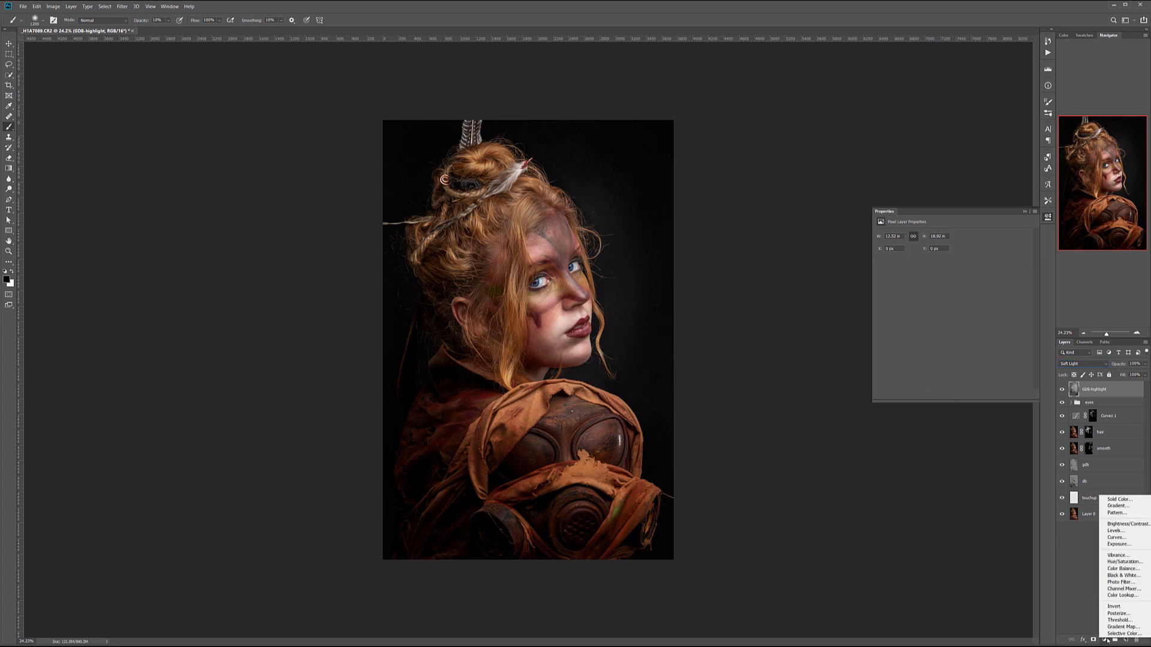
pyautogui.click(1122, 575)
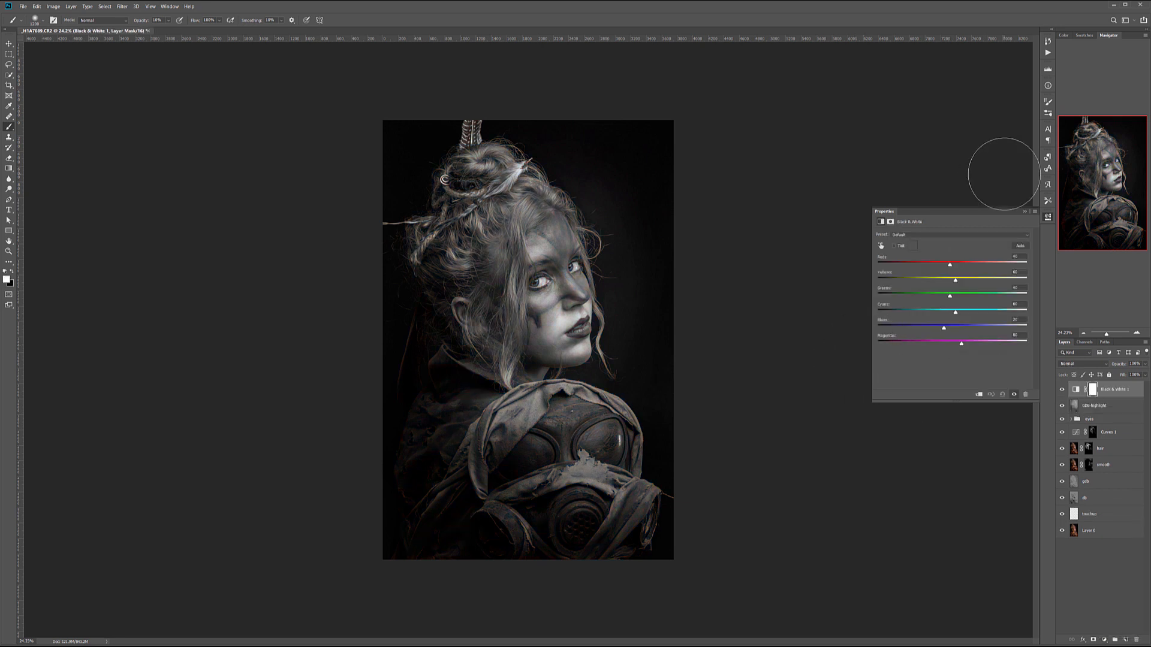
pyautogui.moveTo(946, 267)
pyautogui.mouseDown()
pyautogui.moveTo(928, 267)
pyautogui.moveTo(955, 280)
pyautogui.moveTo(934, 280)
pyautogui.moveTo(989, 280)
pyautogui.moveTo(936, 267)
pyautogui.mouseUp()
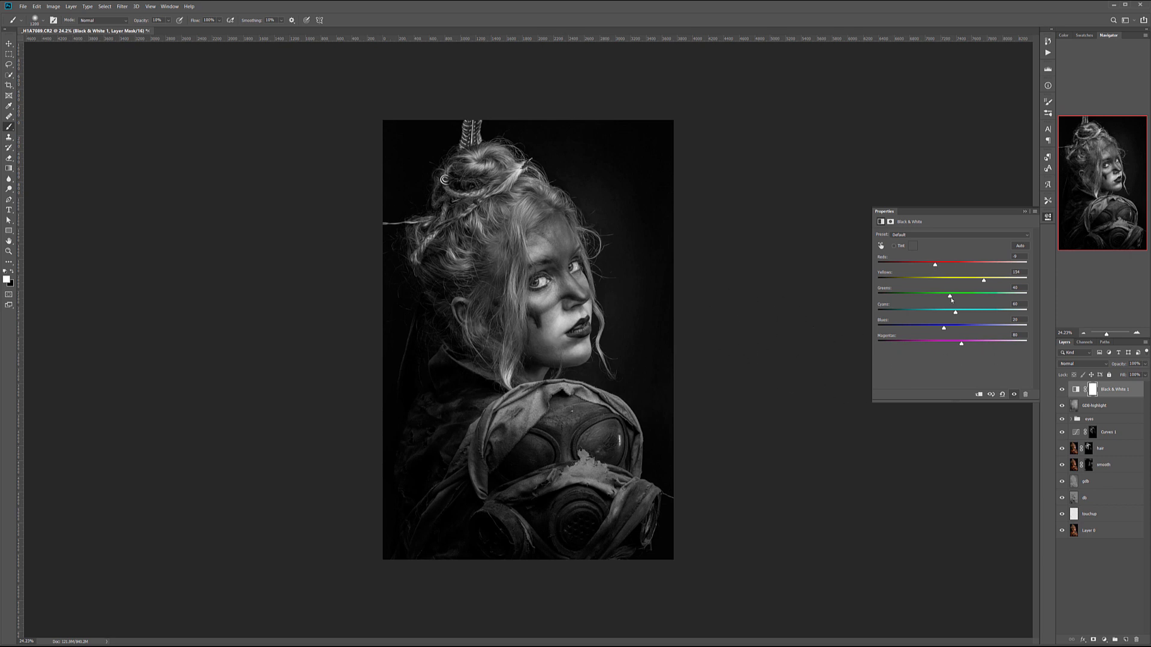
pyautogui.moveTo(953, 315)
pyautogui.mouseDown()
pyautogui.moveTo(920, 312)
pyautogui.moveTo(967, 311)
pyautogui.mouseUp()
pyautogui.moveTo(912, 328); pyautogui.dragTo(962, 328)
# - Reduce the Black & White 1 layer's opacity to a low value so it only partly desaturates the portrait
pyautogui.click(1145, 364)
pyautogui.moveTo(1116, 375); pyautogui.dragTo(1145, 373)
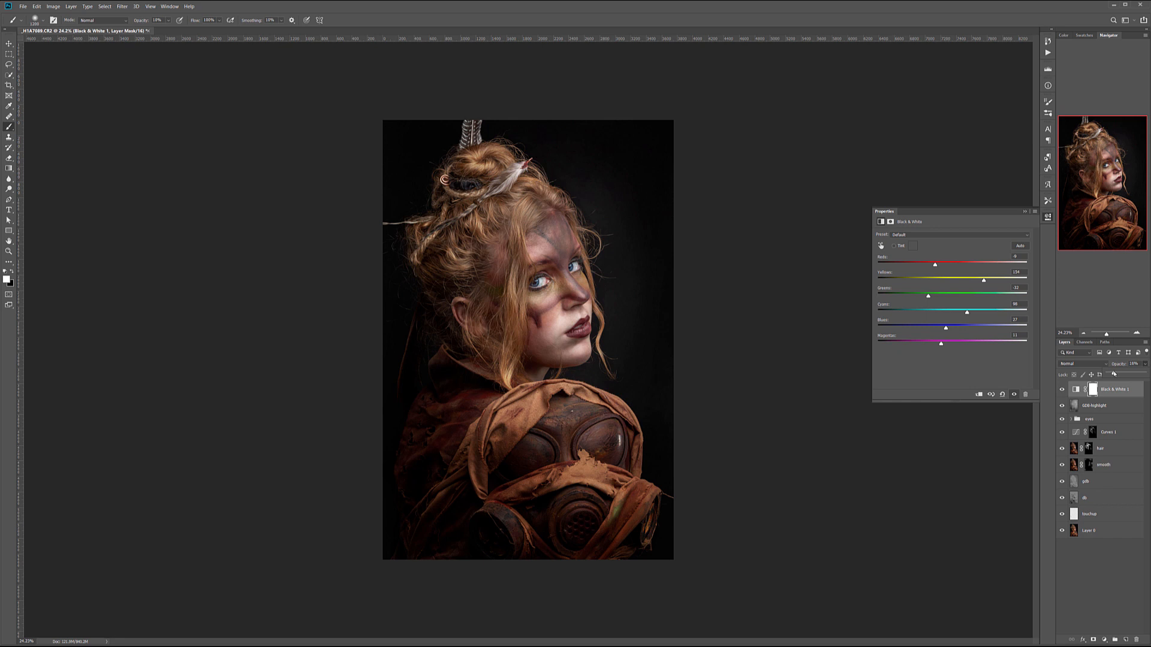
pyautogui.moveTo(1107, 375); pyautogui.dragTo(1118, 374)
pyautogui.moveTo(1117, 375); pyautogui.dragTo(1114, 374)
# - Add a Curves adjustment layer named color and set its blend mode to Color
pyautogui.click(1107, 640)
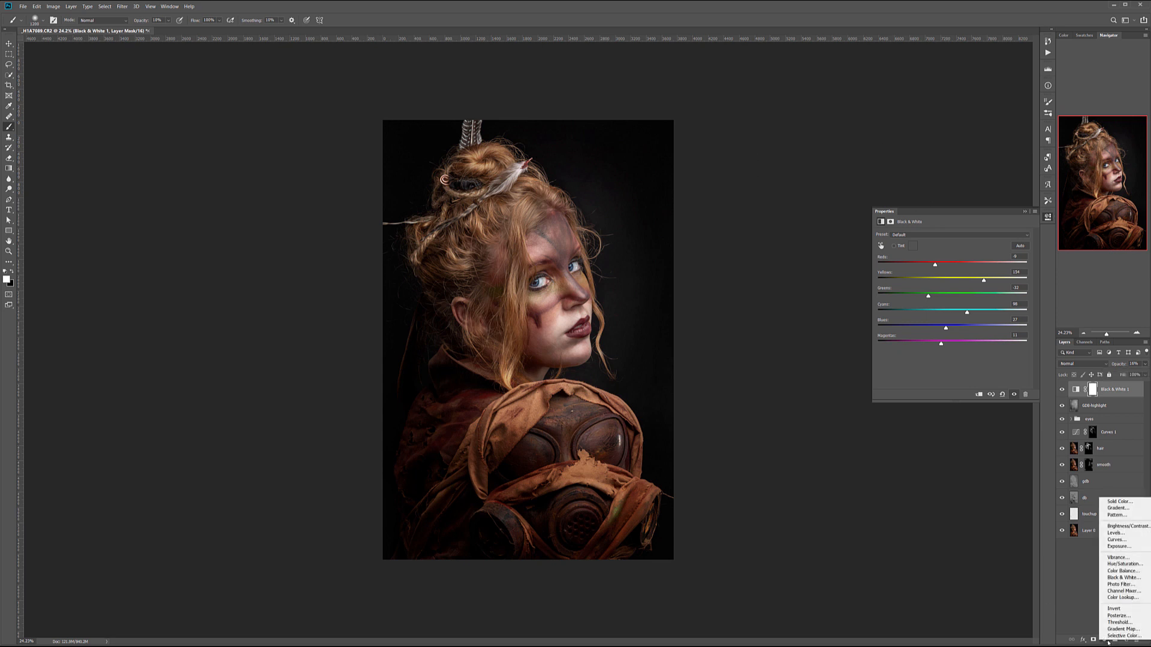
pyautogui.click(1117, 539)
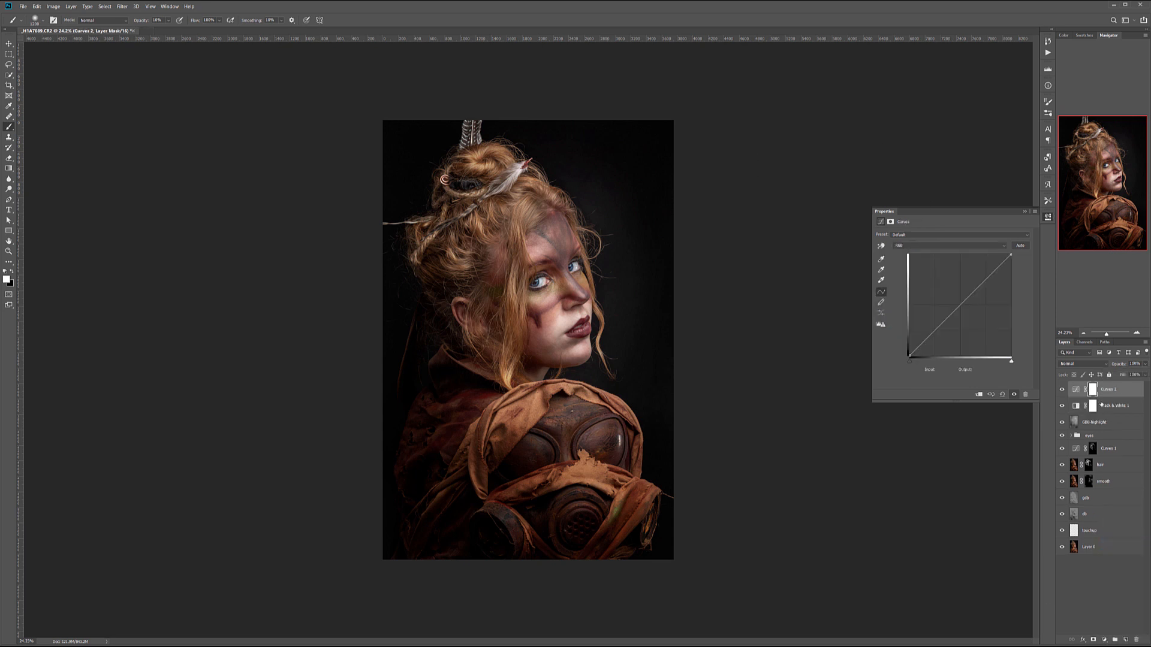
pyautogui.doubleClick(1109, 390)
pyautogui.write('co')
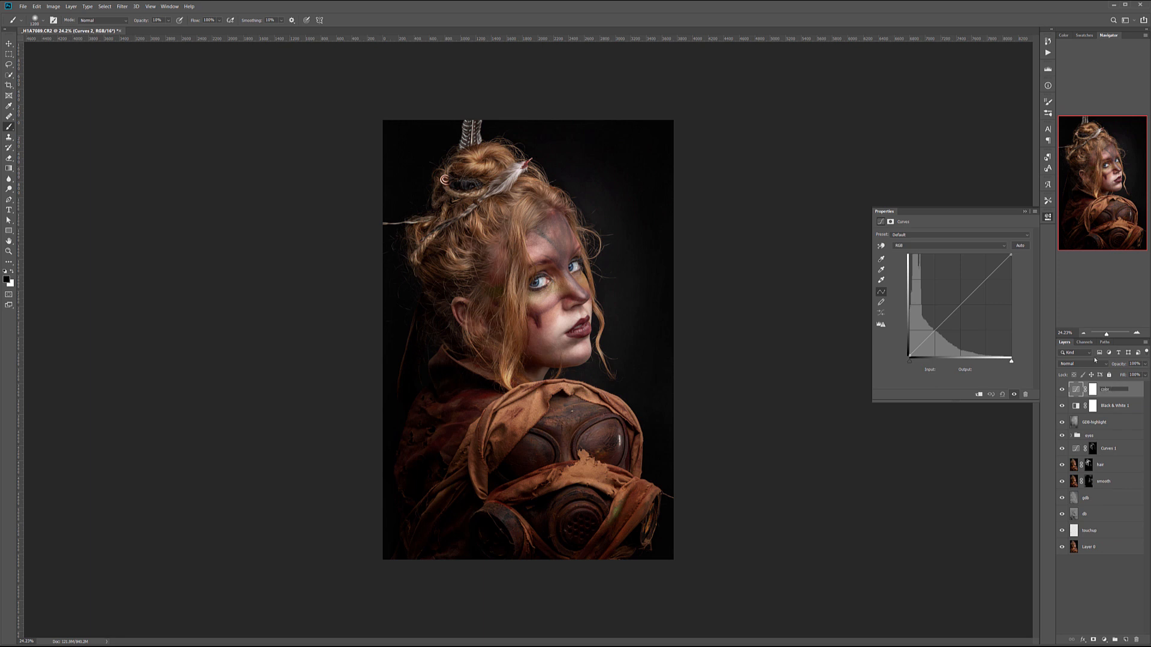
pyautogui.write('lor')
pyautogui.press('Return')
pyautogui.click(1092, 363)
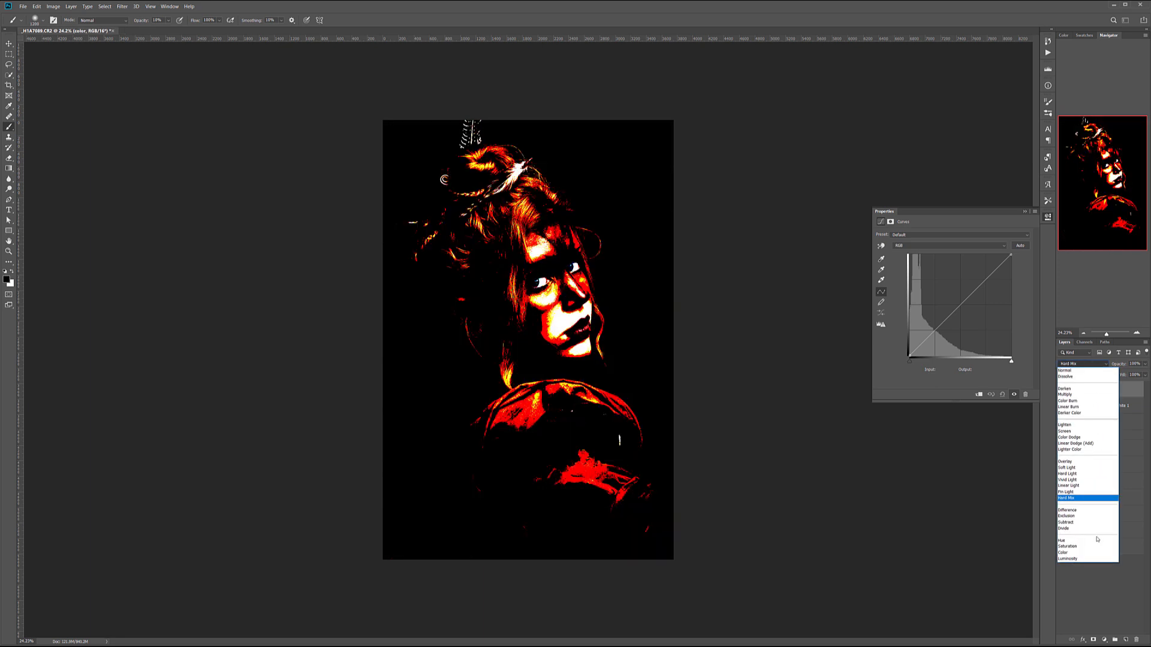
pyautogui.click(1076, 554)
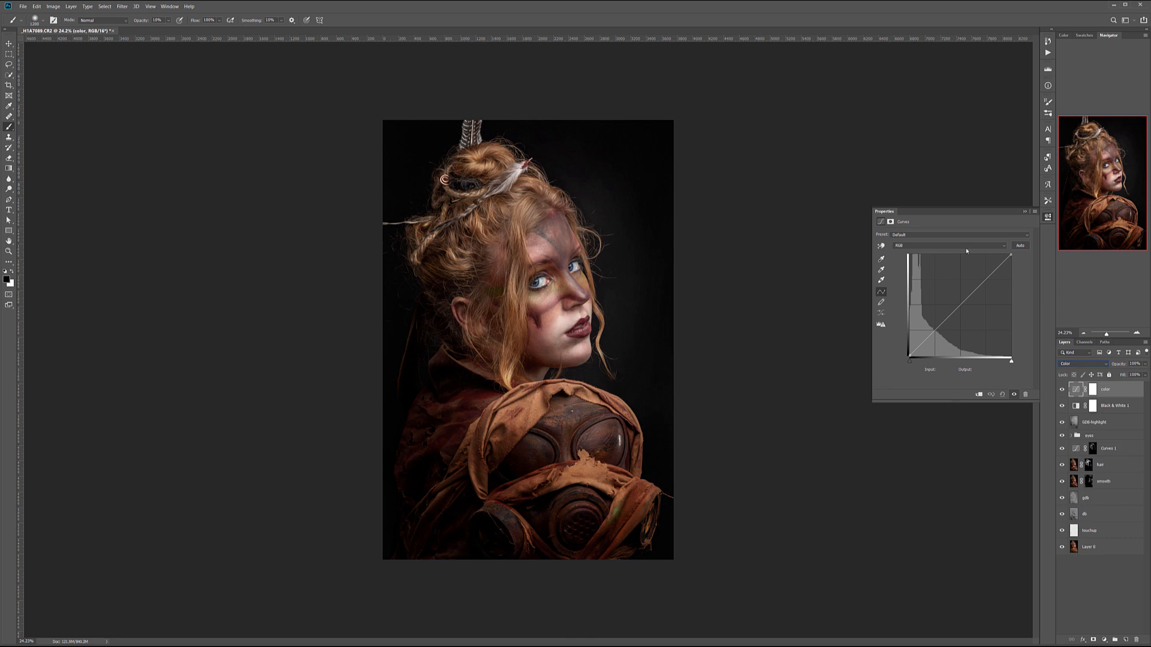
# - Raise the black point of the color layer's Blue curve to tint the shadows blue, and anchor its midtones
pyautogui.click(915, 246)
pyautogui.click(914, 274)
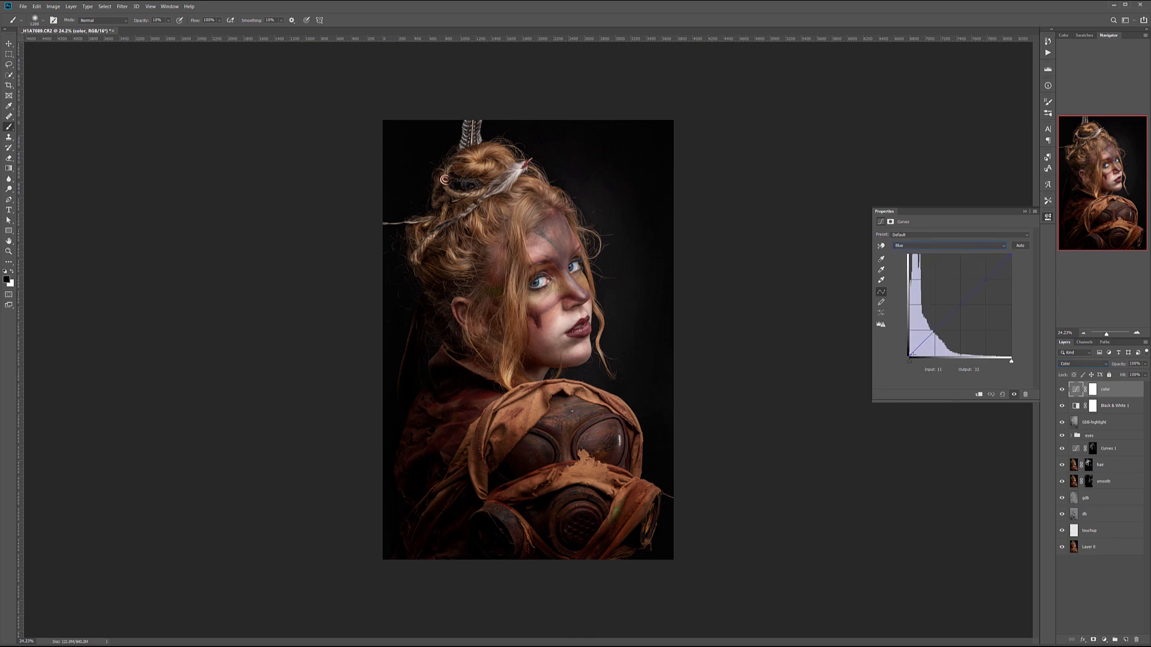
pyautogui.moveTo(909, 360); pyautogui.dragTo(909, 349)
pyautogui.moveTo(961, 300); pyautogui.dragTo(963, 306)
# - Reduce red in the shadows by moving the Red curve's black point inward, and add points for the lower tones and midtones
pyautogui.click(949, 245)
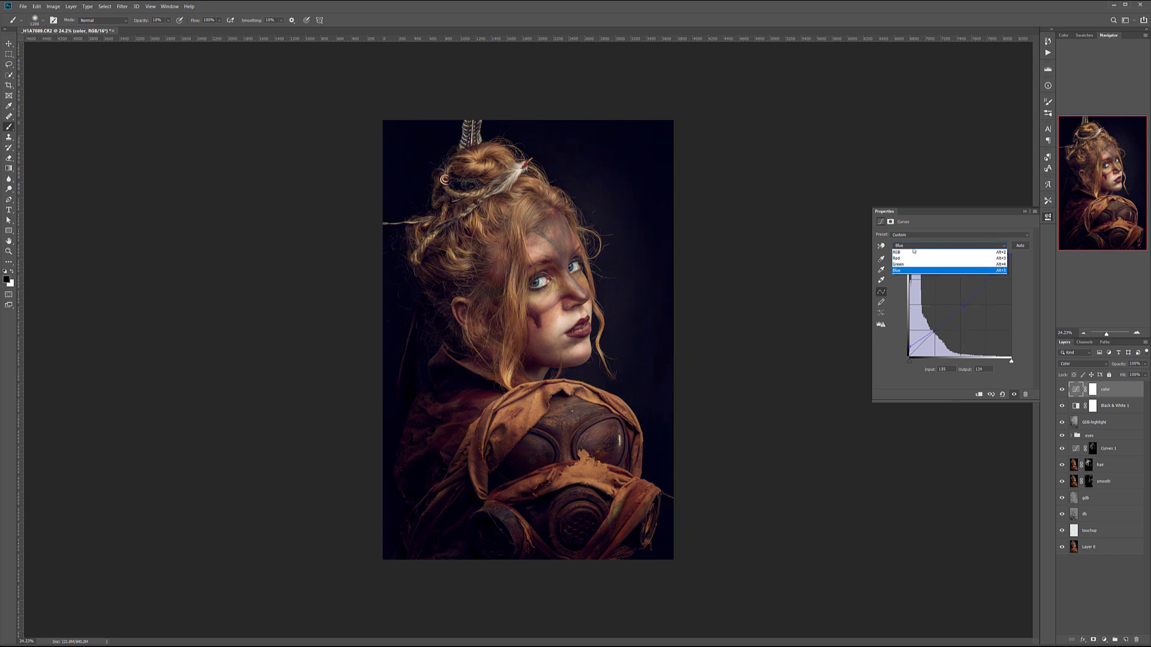
pyautogui.click(923, 257)
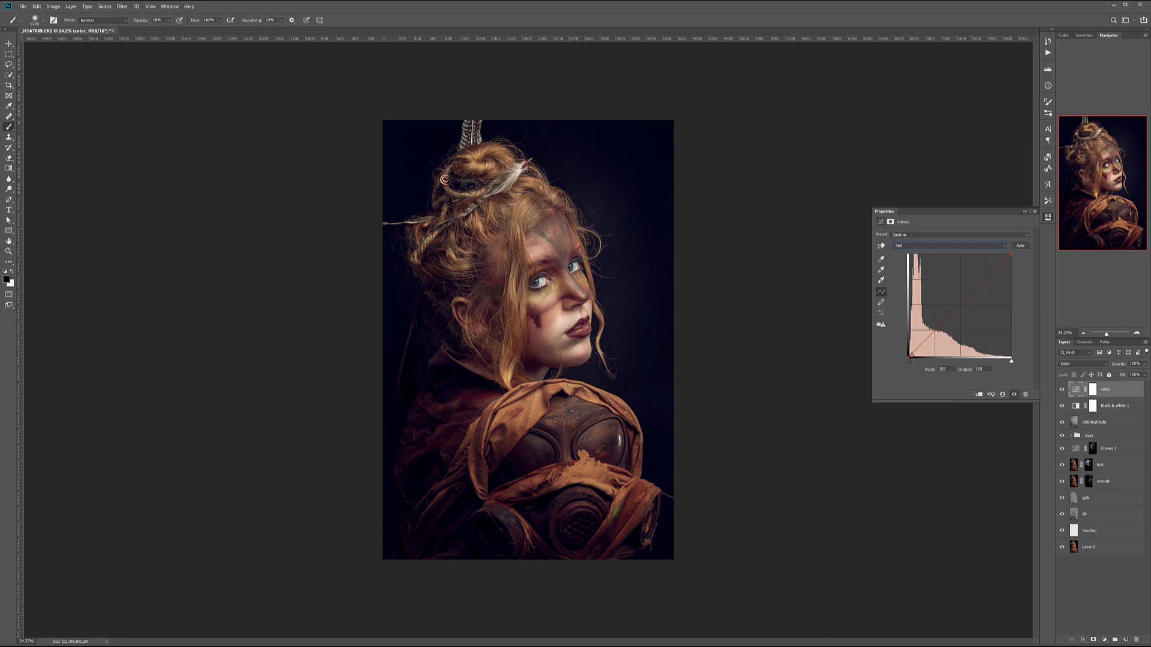
pyautogui.moveTo(910, 361); pyautogui.dragTo(914, 361)
pyautogui.click(930, 337)
pyautogui.click(962, 303)
pyautogui.moveTo(930, 336); pyautogui.dragTo(931, 337)
# - Compare the portrait with and without the color Curves layer
pyautogui.click(1062, 392)
pyautogui.click(1062, 392)
pyautogui.click(1062, 391)
pyautogui.click(1062, 392)
pyautogui.click(1061, 390)
pyautogui.click(1061, 390)
pyautogui.click(1061, 389)
pyautogui.click(1061, 390)
# - Add another Curves adjustment layer named lum and set its blend mode to Luminosity
pyautogui.click(1105, 641)
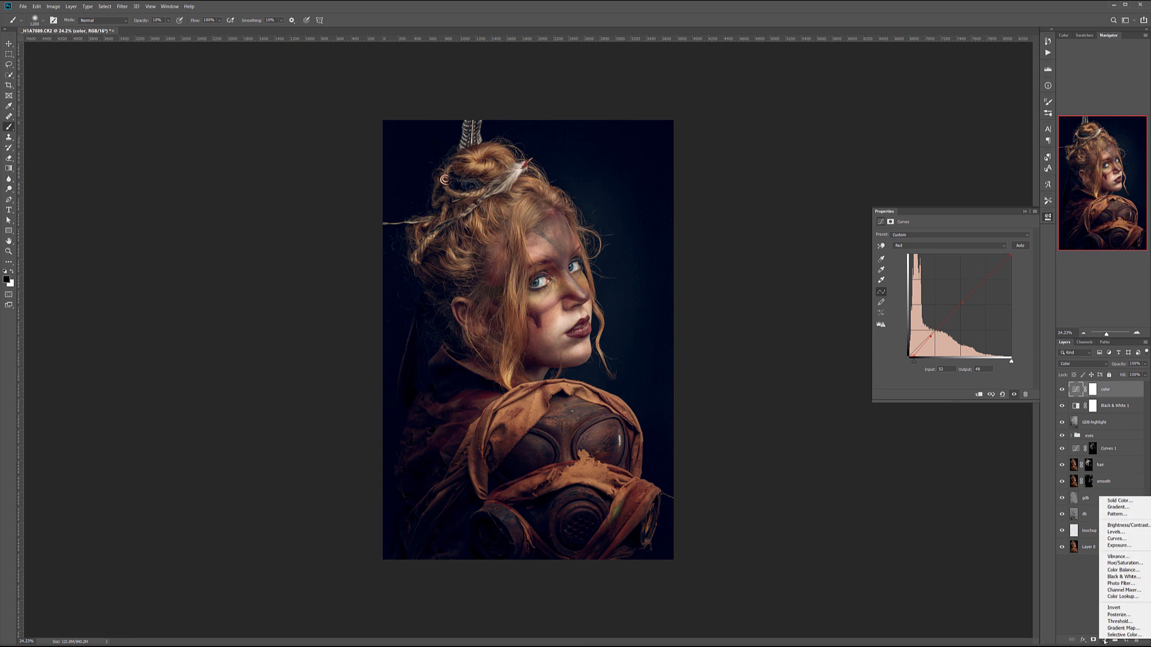
pyautogui.click(1115, 538)
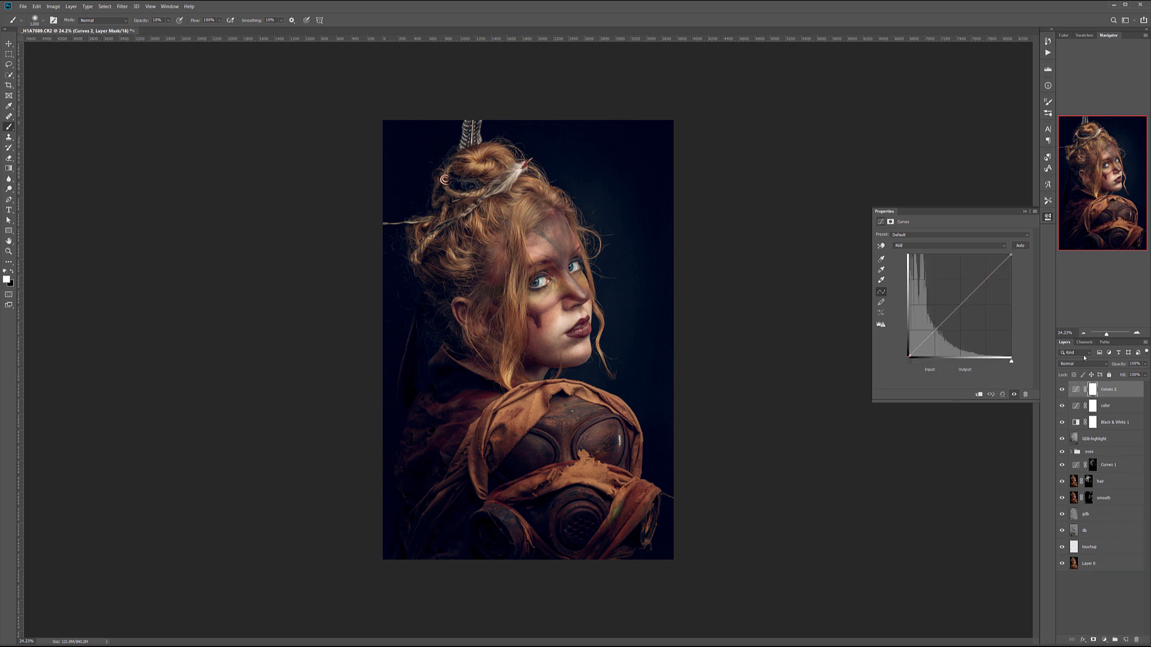
pyautogui.doubleClick(1108, 389)
pyautogui.press('Return')
pyautogui.click(1103, 363)
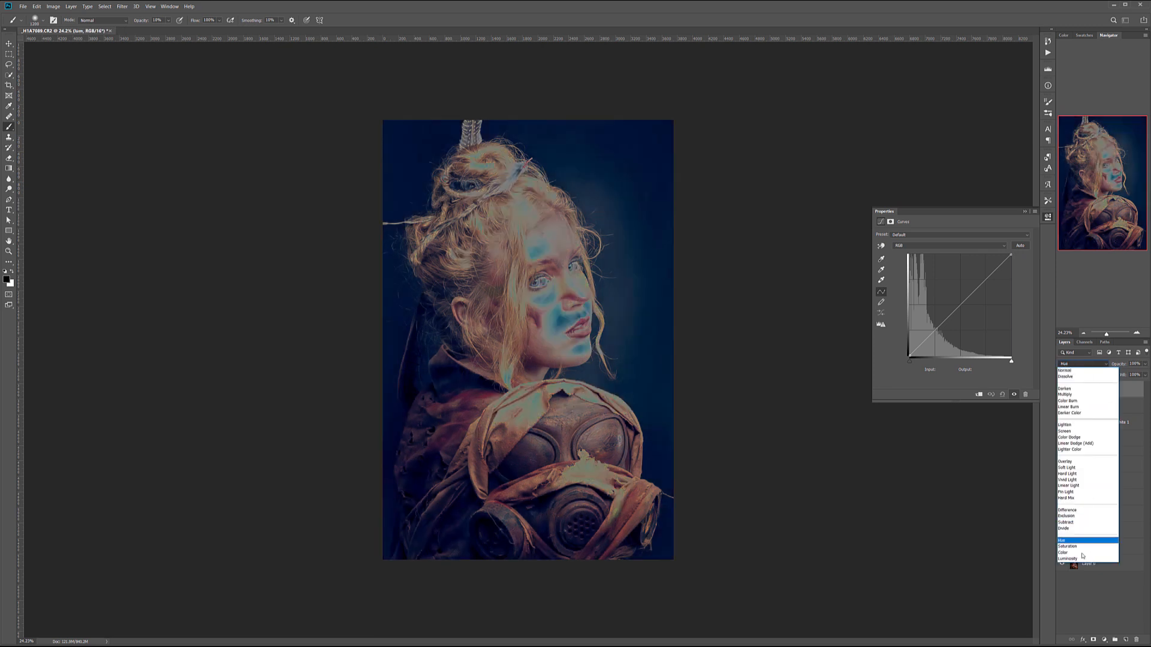
pyautogui.click(1068, 559)
# - Lift the lum curve's black point slightly, adjust points in the lower tones and highlights, and compare the image with and without it
pyautogui.moveTo(910, 357)
pyautogui.mouseDown()
pyautogui.moveTo(910, 345)
pyautogui.moveTo(910, 355)
pyautogui.mouseUp()
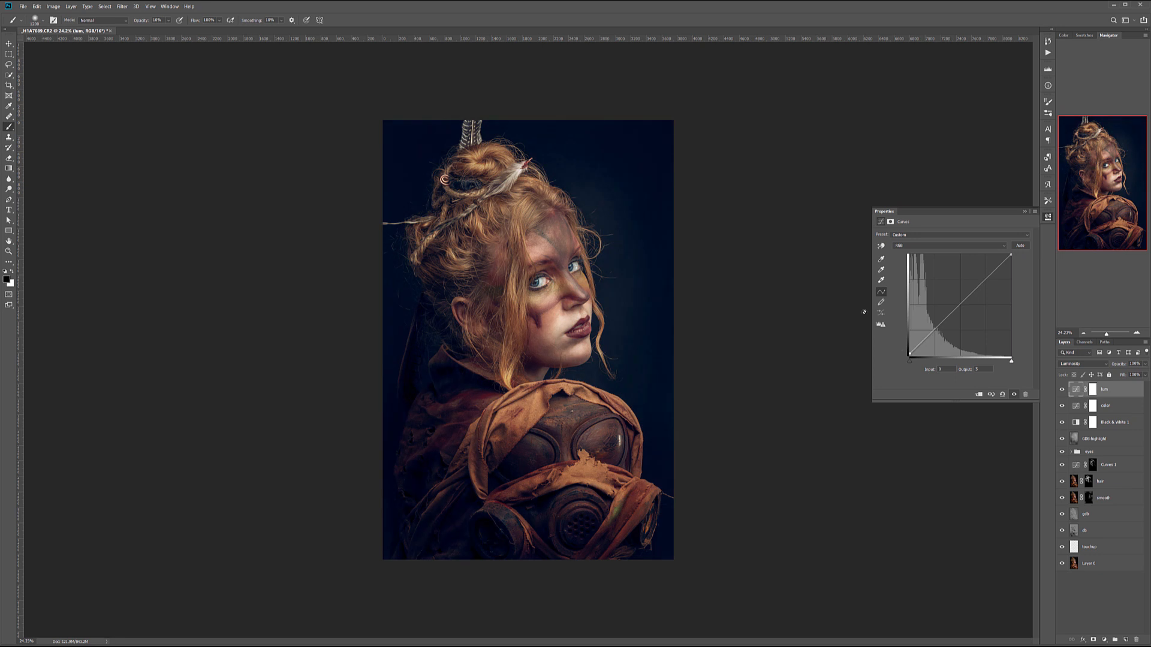
pyautogui.moveTo(944, 320); pyautogui.dragTo(944, 322)
pyautogui.moveTo(990, 277); pyautogui.dragTo(988, 277)
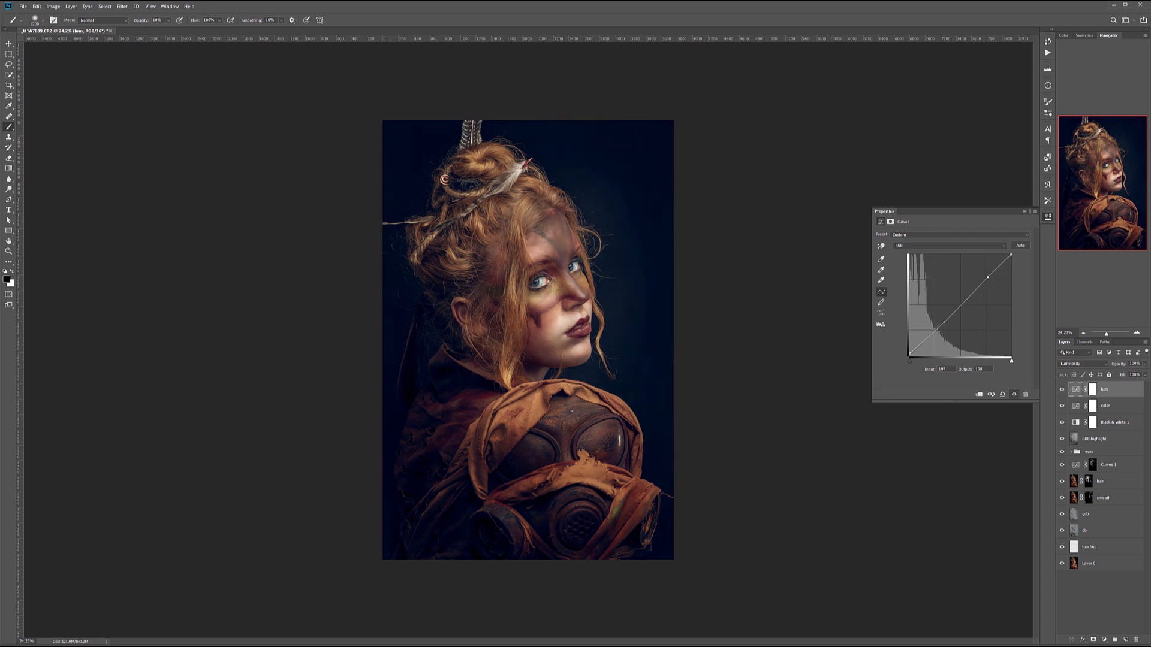
pyautogui.moveTo(944, 323); pyautogui.dragTo(946, 321)
pyautogui.click(1062, 390)
pyautogui.click(1062, 389)
pyautogui.click(1063, 389)
pyautogui.click(1064, 389)
# - Create a new top layer named grain and fill it with neutral gray
pyautogui.click(1125, 640)
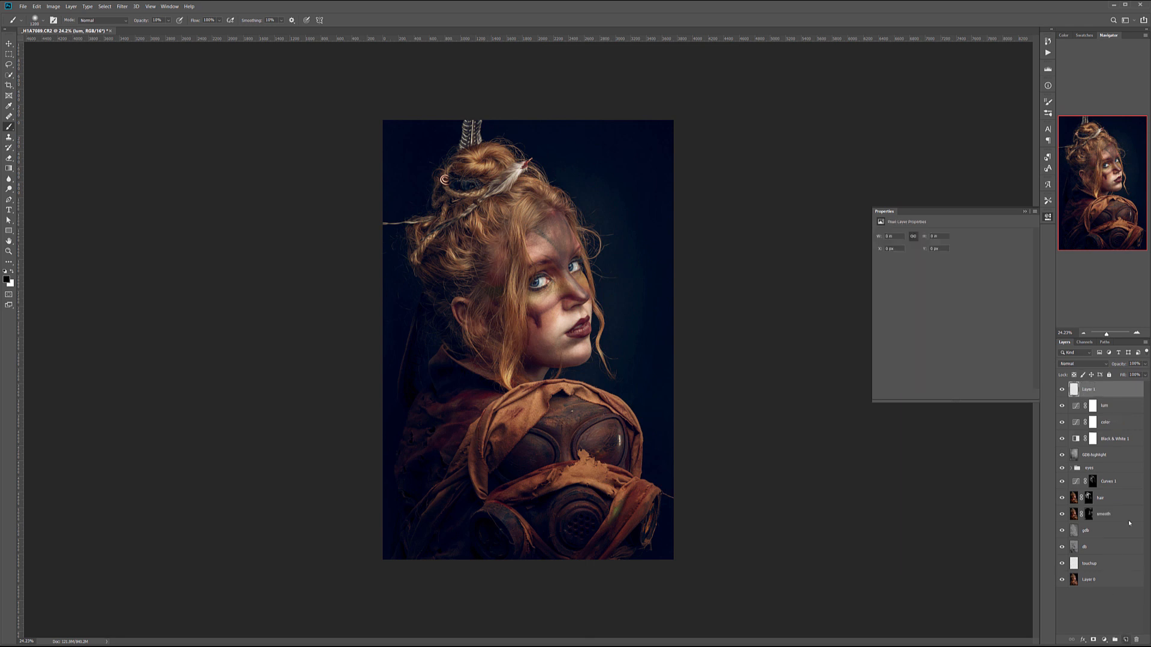
pyautogui.doubleClick(1087, 389)
pyautogui.write('gr')
pyautogui.press('Return')
pyautogui.hotkey('shift', 'F5')
pyautogui.press('Return')
pyautogui.press('b')
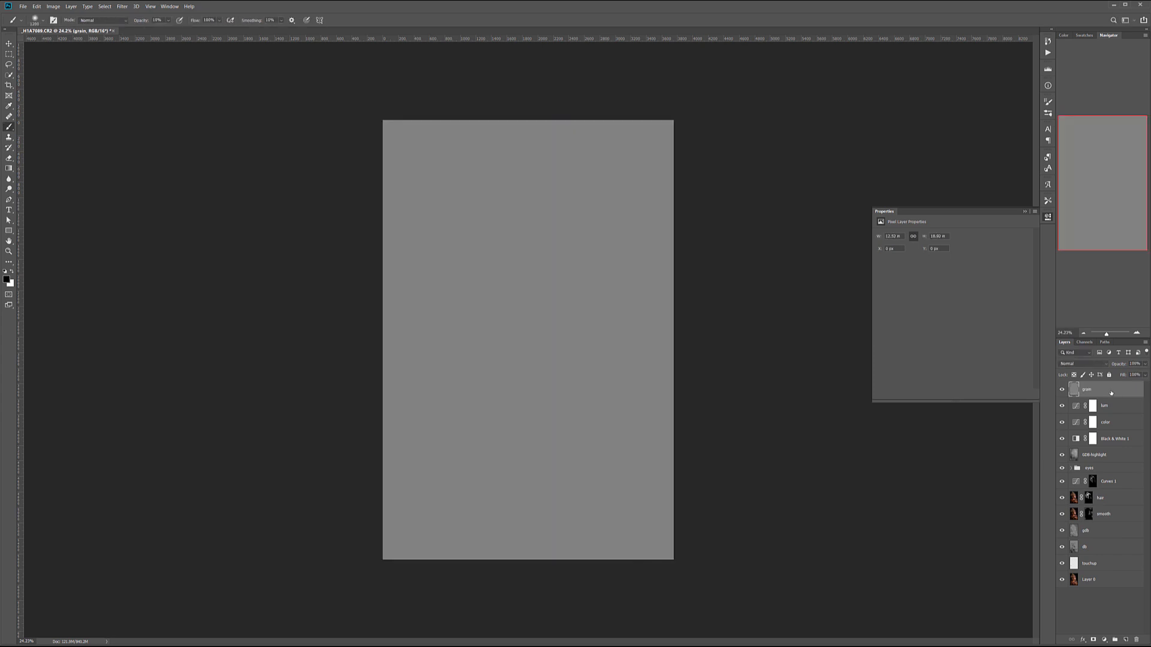
# - Add uniform monochromatic noise to the grain layer and set its blend mode to Soft Light
pyautogui.click(122, 6)
pyautogui.moveTo(185, 115)
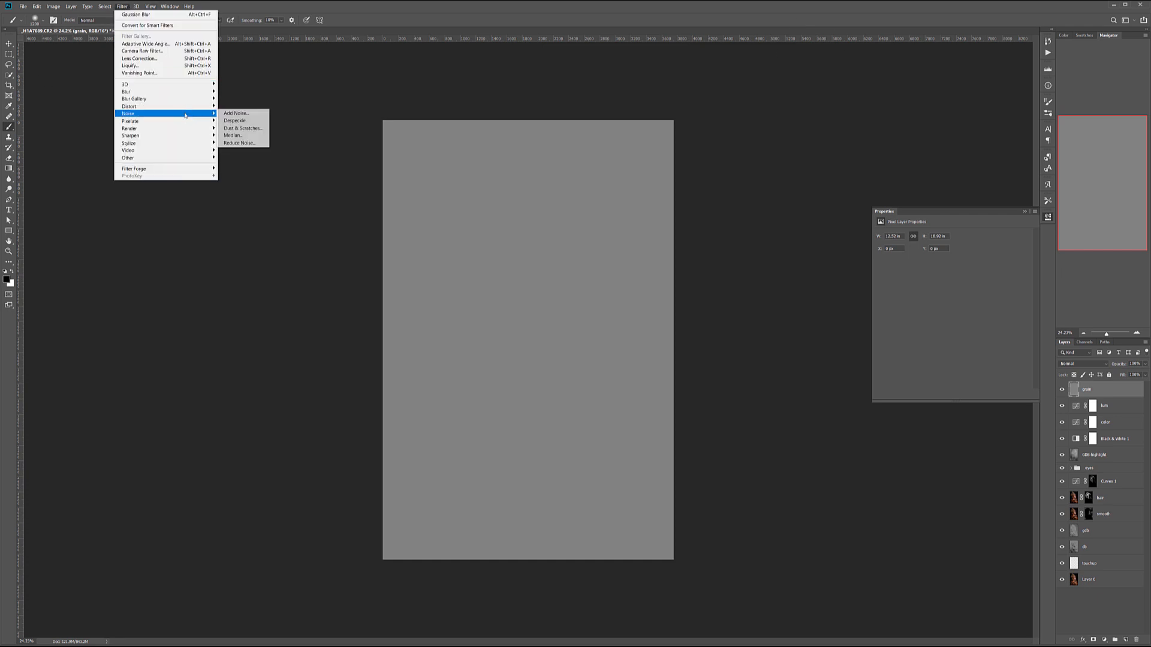
pyautogui.click(246, 111)
pyautogui.click(123, 7)
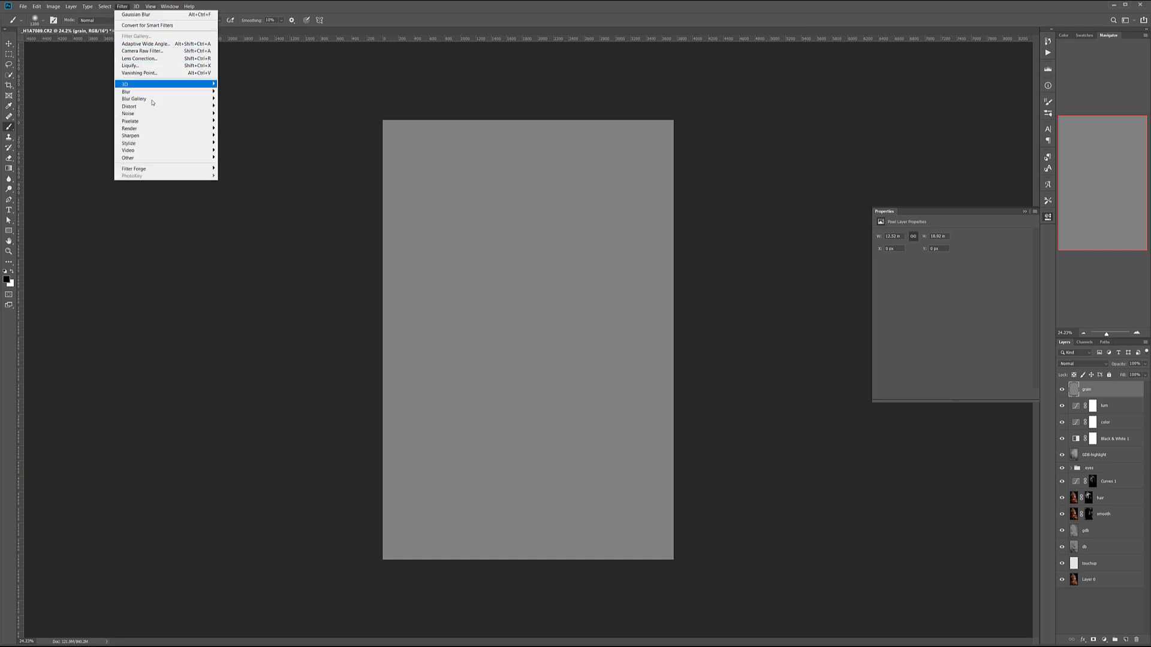
pyautogui.moveTo(180, 114)
pyautogui.click(250, 116)
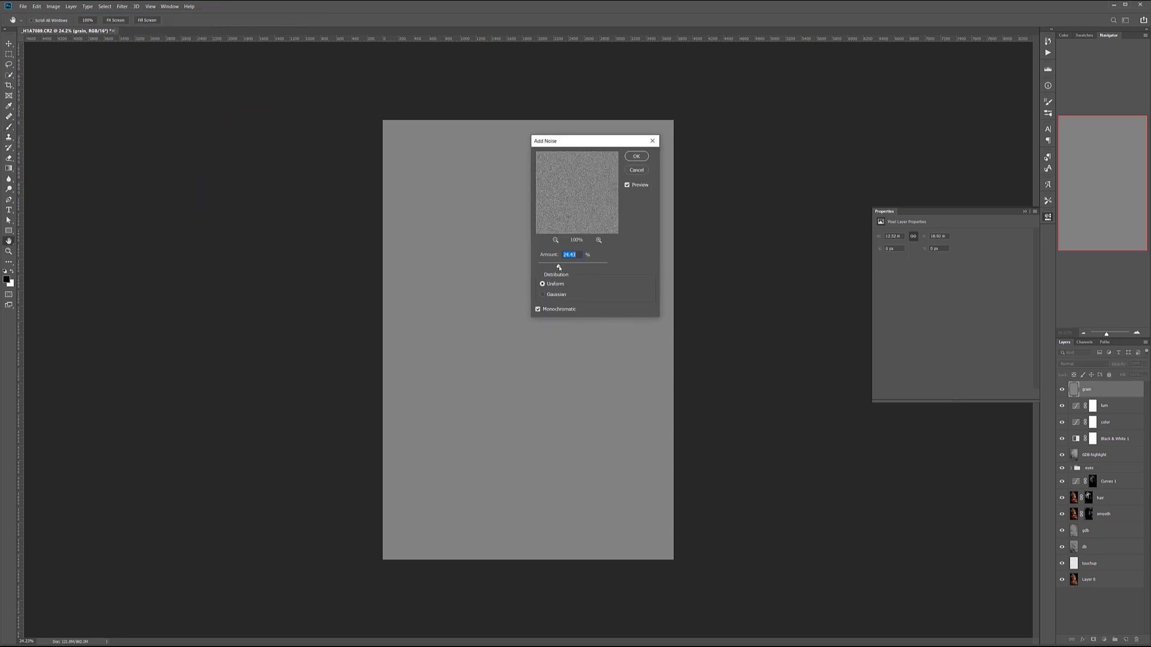
pyautogui.moveTo(559, 268); pyautogui.dragTo(555, 268)
pyautogui.press('Return')
pyautogui.press('b')
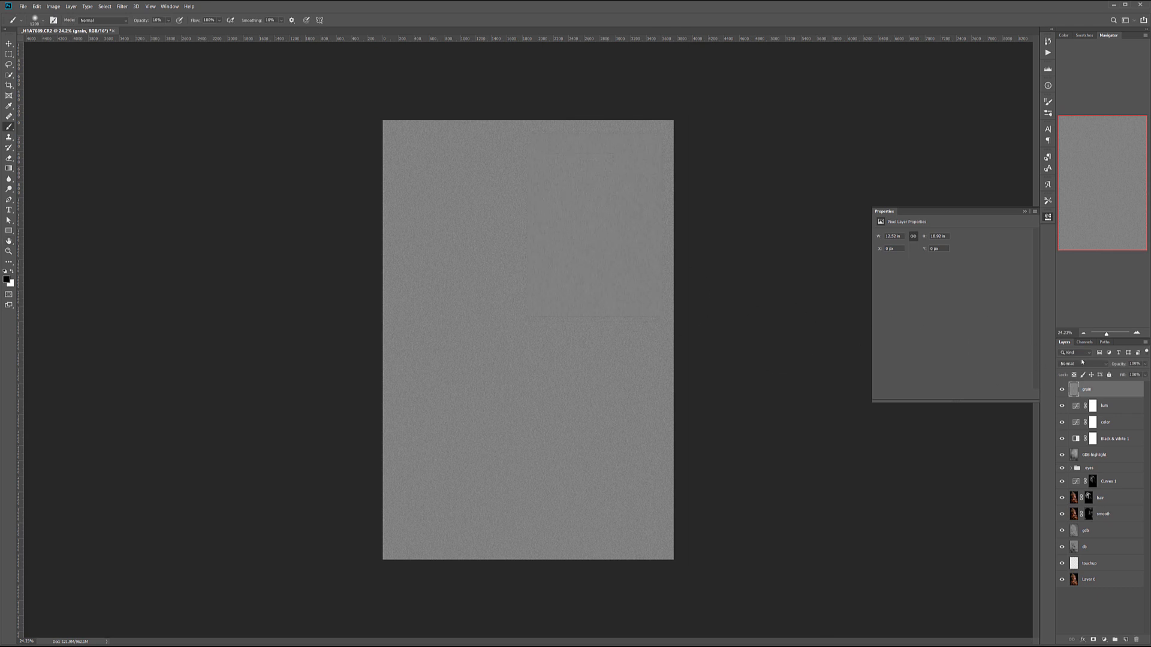
pyautogui.click(1083, 362)
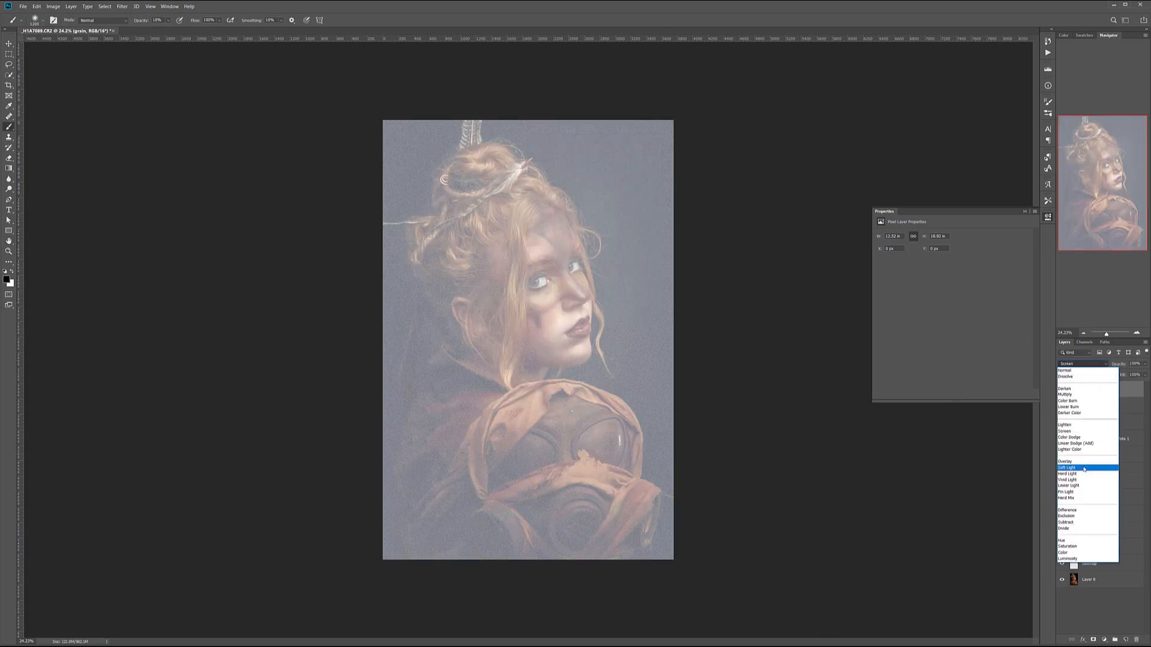
pyautogui.click(1084, 469)
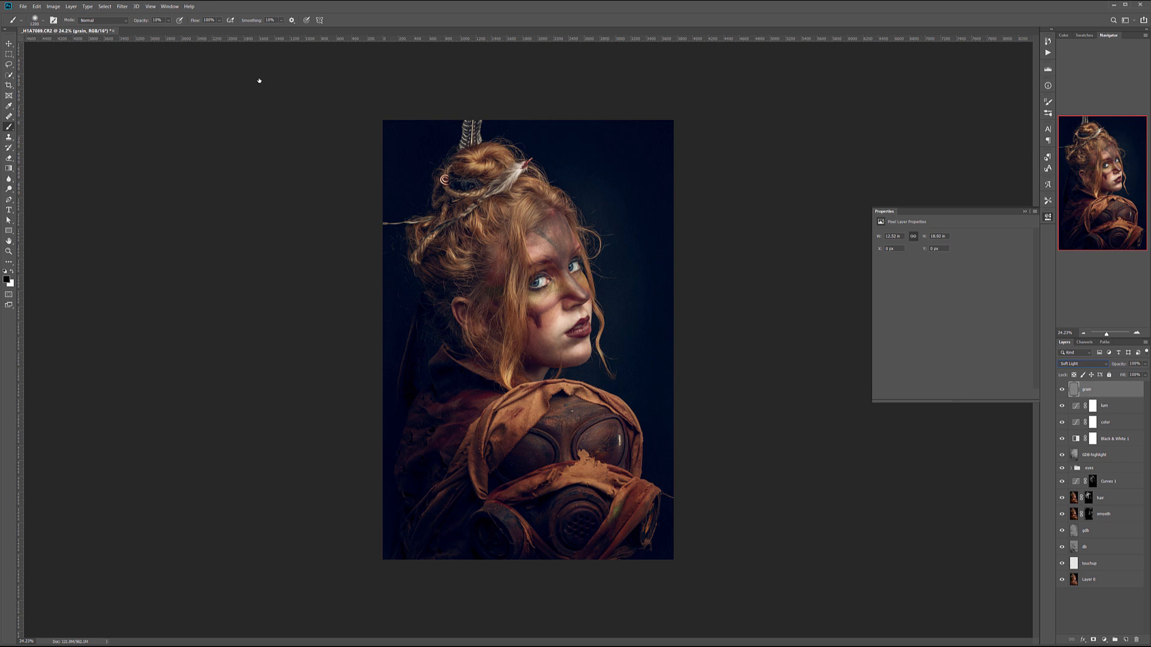
# - Compare the chin and cloth up close with and without the grain layer, and reduce its opacity to 30%
pyautogui.click(9, 43)
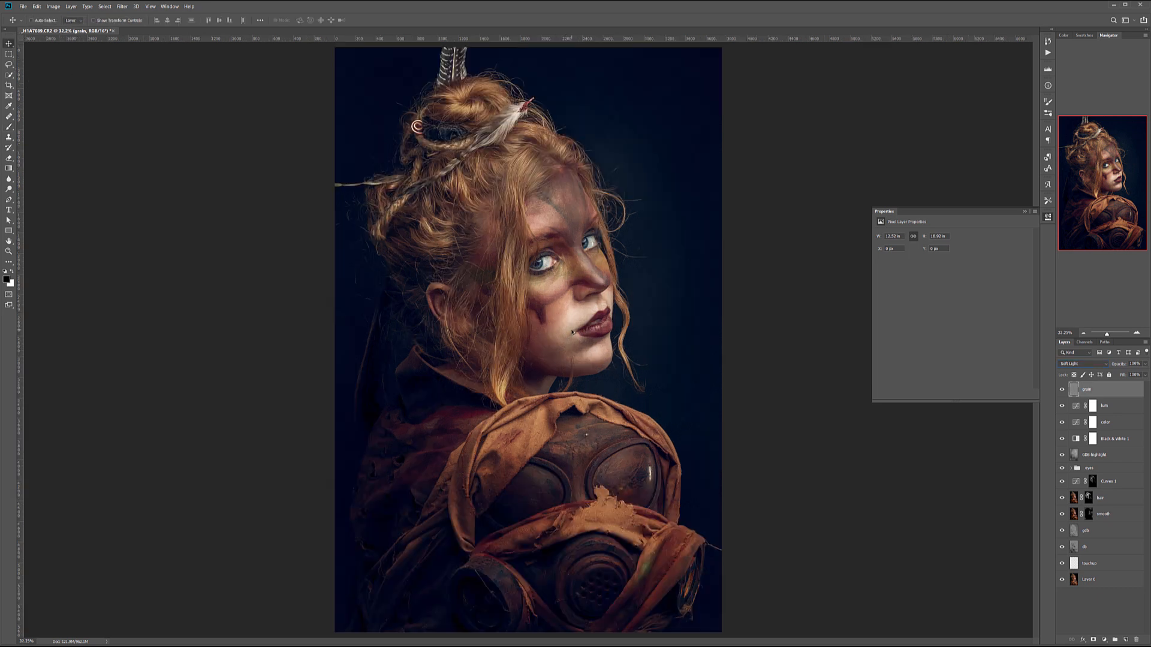
pyautogui.scroll(6, 573, 331)
pyautogui.moveTo(836, 538); pyautogui.dragTo(715, 355)
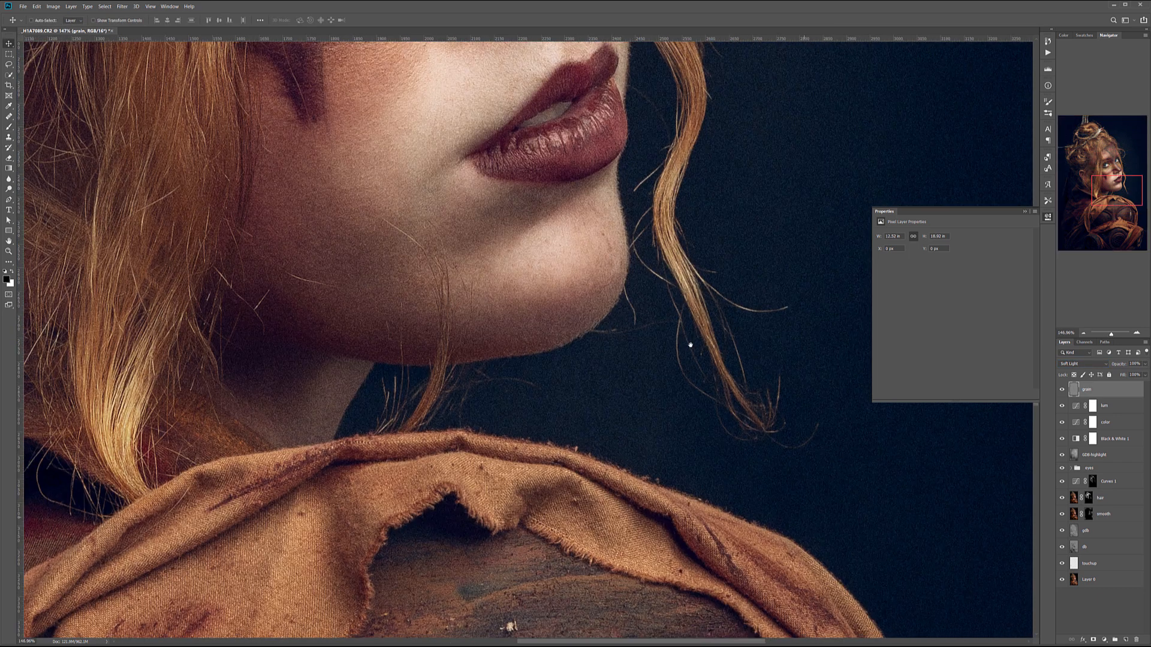
pyautogui.click(1063, 389)
pyautogui.click(1063, 390)
pyautogui.click(1063, 390)
pyautogui.click(1063, 390)
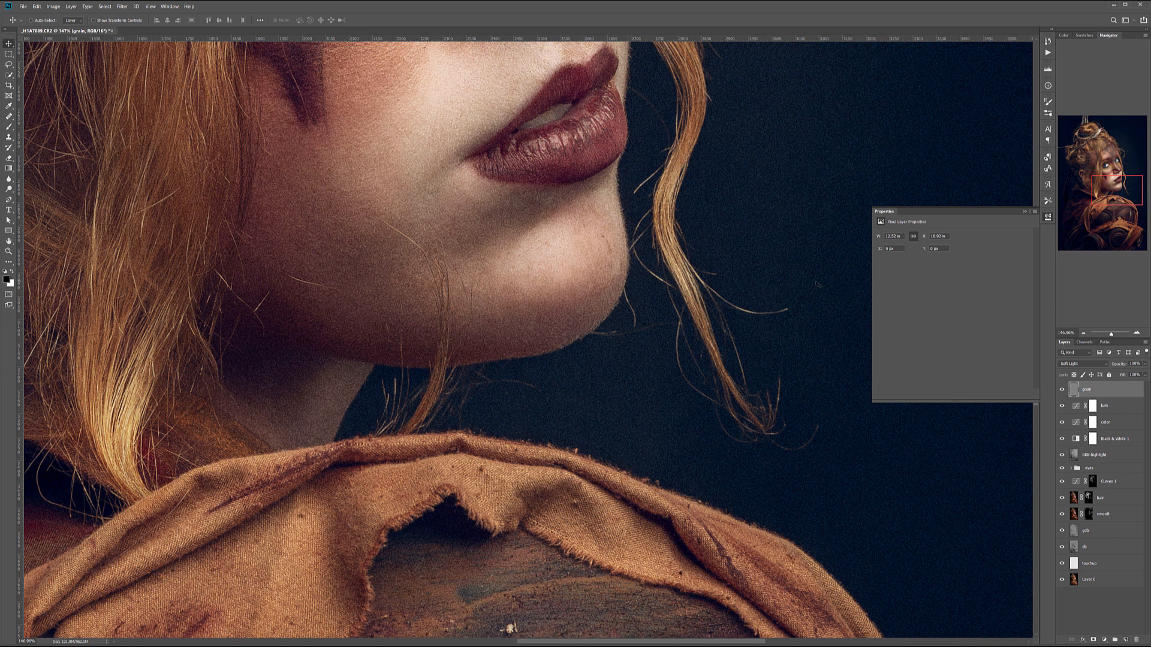
pyautogui.click(1146, 364)
pyautogui.moveTo(1107, 374); pyautogui.dragTo(1113, 375)
pyautogui.click(625, 319)
pyautogui.scroll(-10, 586, 310)
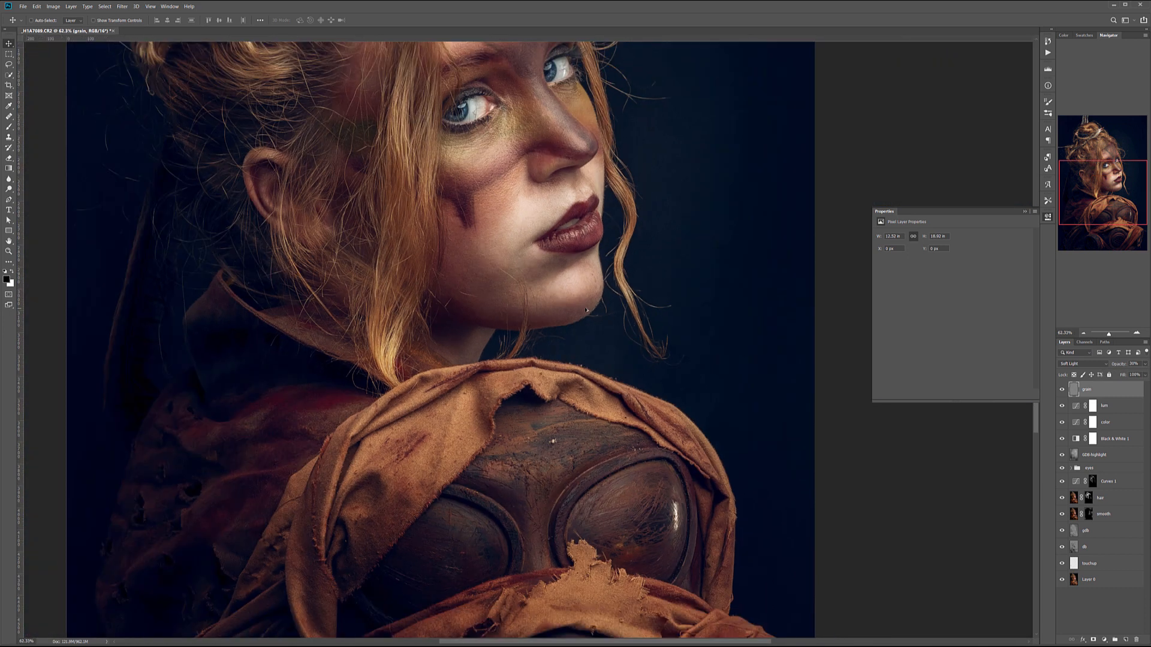
pyautogui.scroll(1, 586, 310)
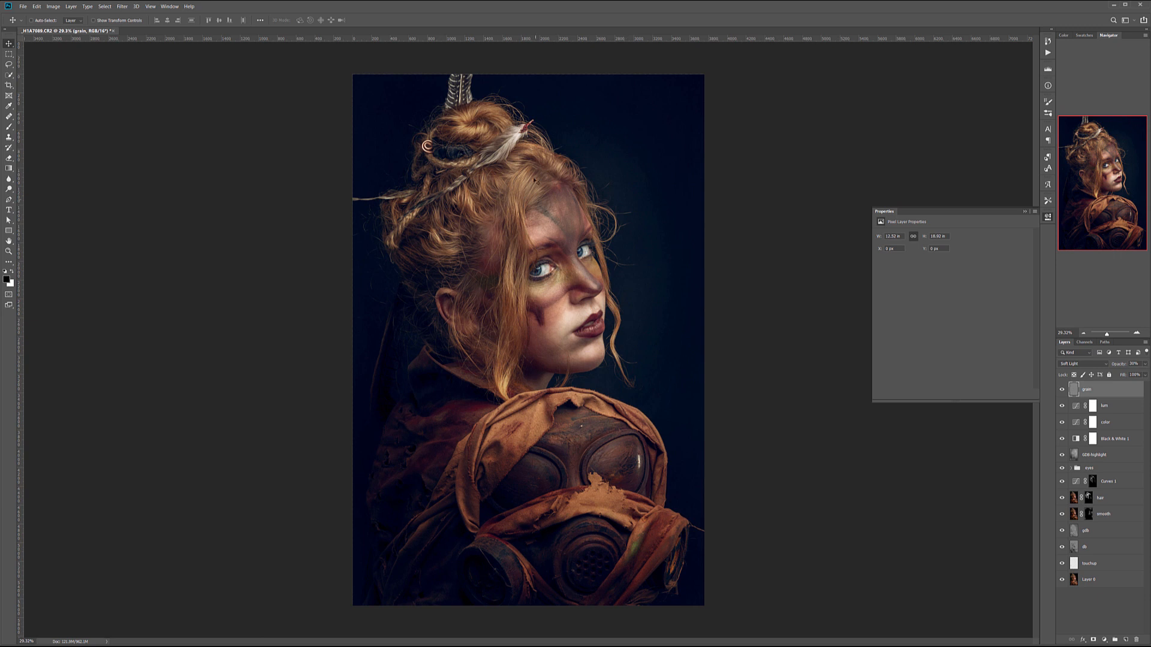
# - Hide the grain, lum and color layers
pyautogui.click(1063, 391)
pyautogui.click(1112, 407)
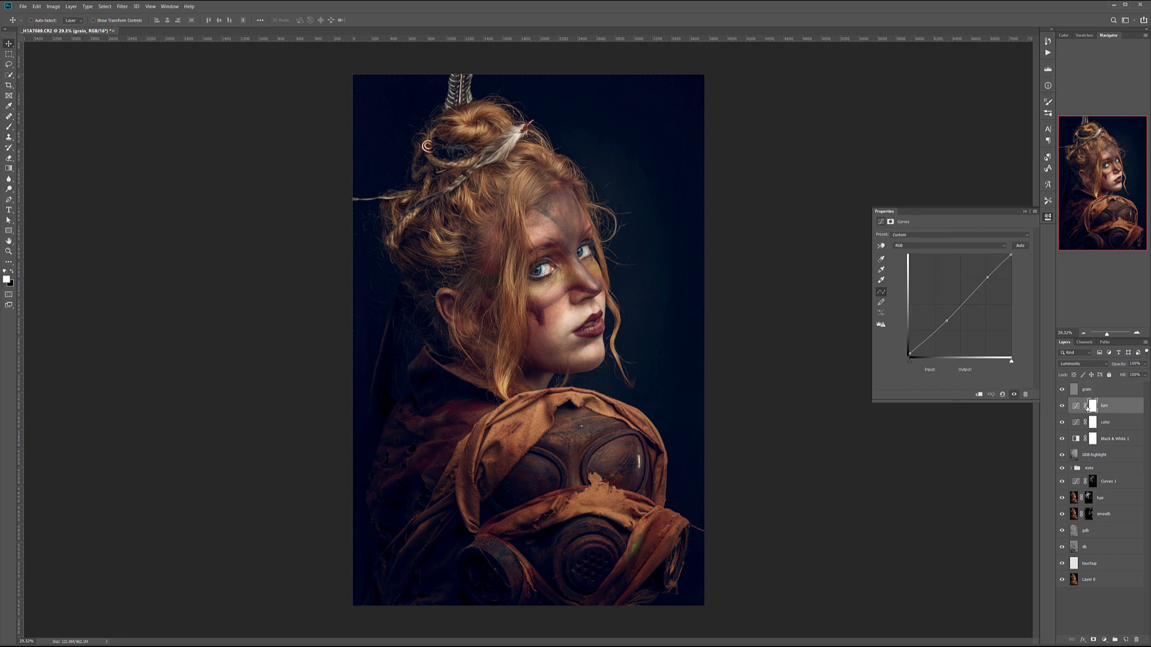
pyautogui.moveTo(1063, 406); pyautogui.dragTo(1062, 422)
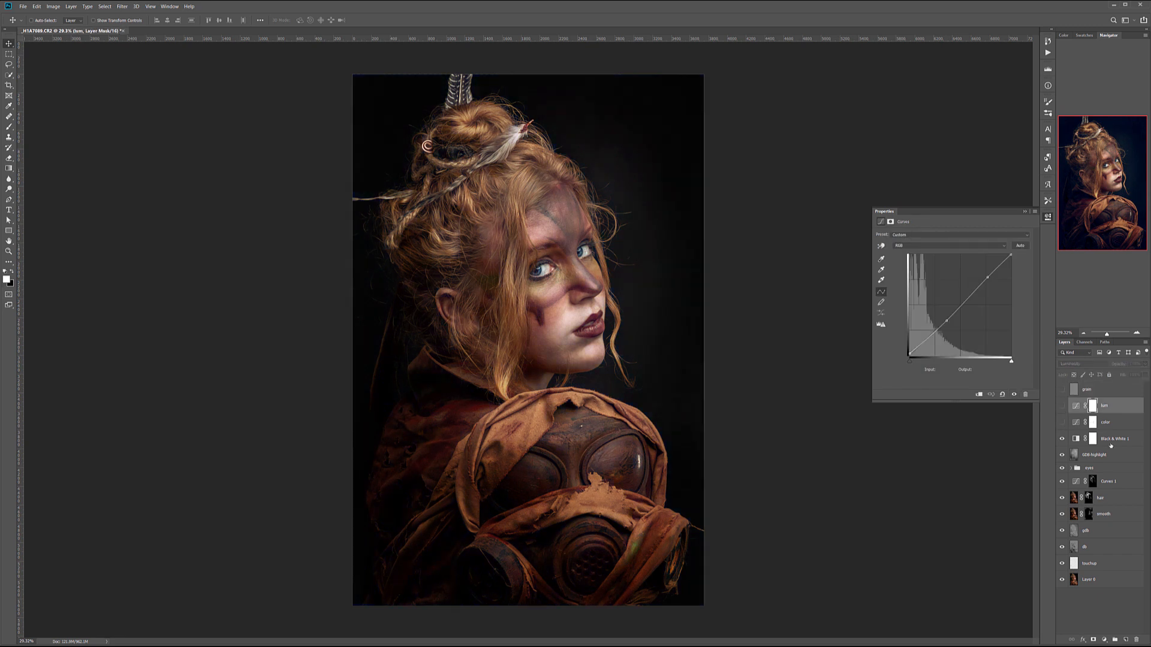
# - Stamp the visible layers into a new layer above Black & White 1 and name it sharp
pyautogui.click(1074, 442)
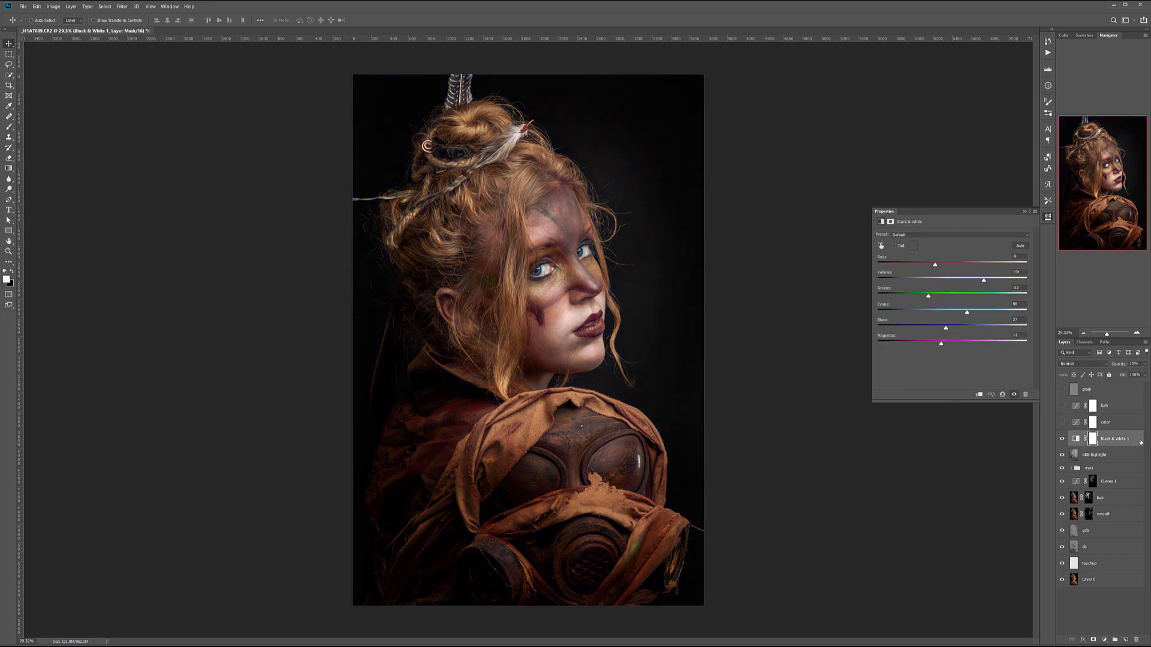
pyautogui.hotkey('ctrl', 'alt', 'shift', 'e')
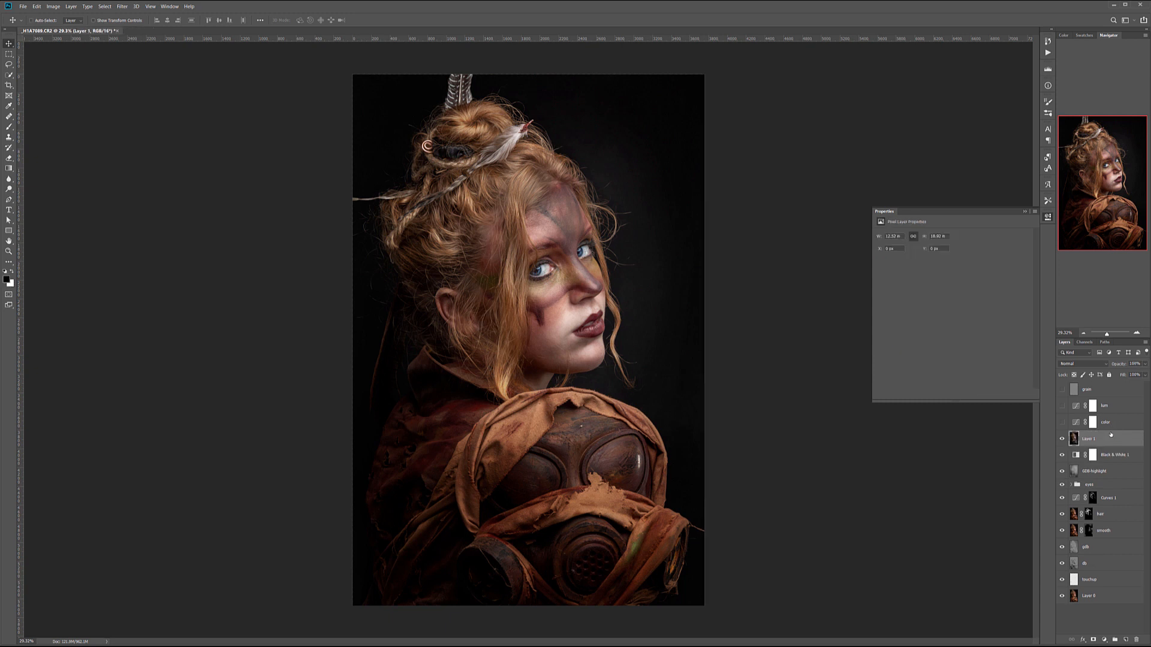
pyautogui.doubleClick(1098, 439)
pyautogui.write('sharp')
pyautogui.press('Return')
# - Apply a High Pass filter to the sharp layer with a radius of about 1 pixel
pyautogui.click(122, 6)
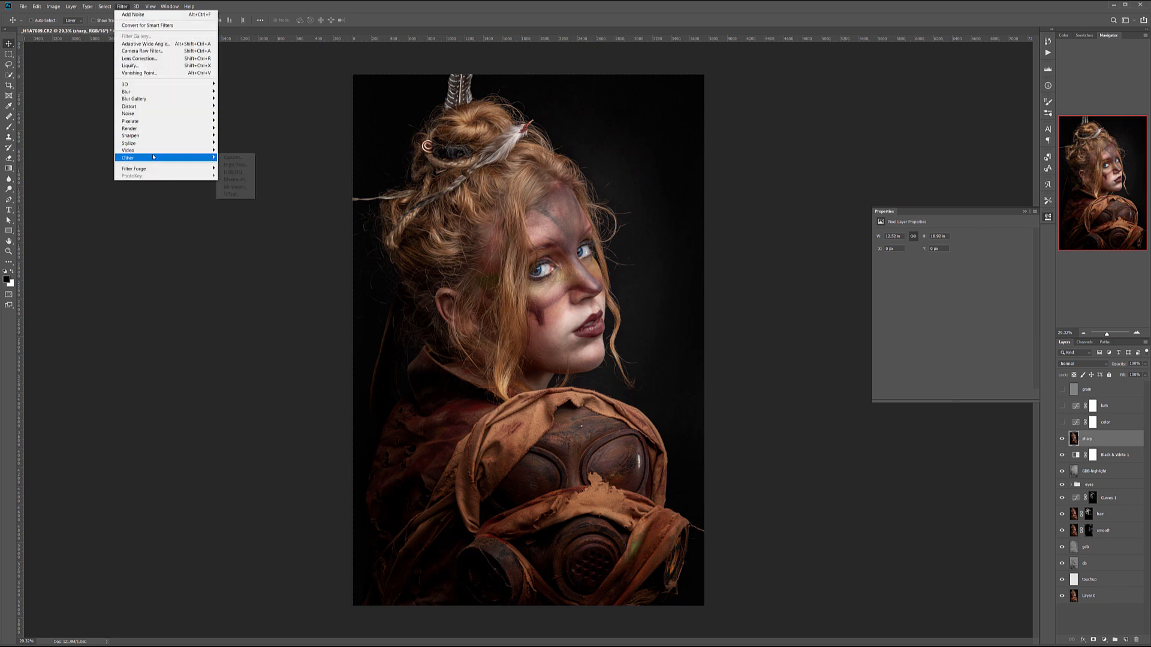
pyautogui.moveTo(197, 161)
pyautogui.click(237, 165)
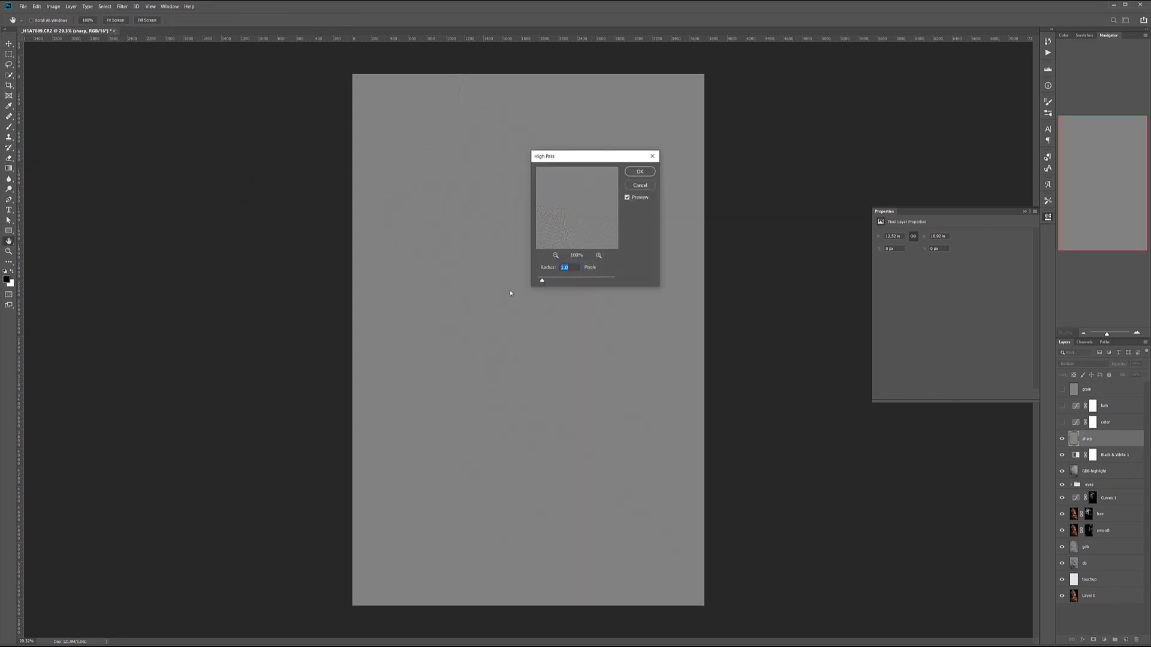
pyautogui.moveTo(590, 159); pyautogui.dragTo(754, 148)
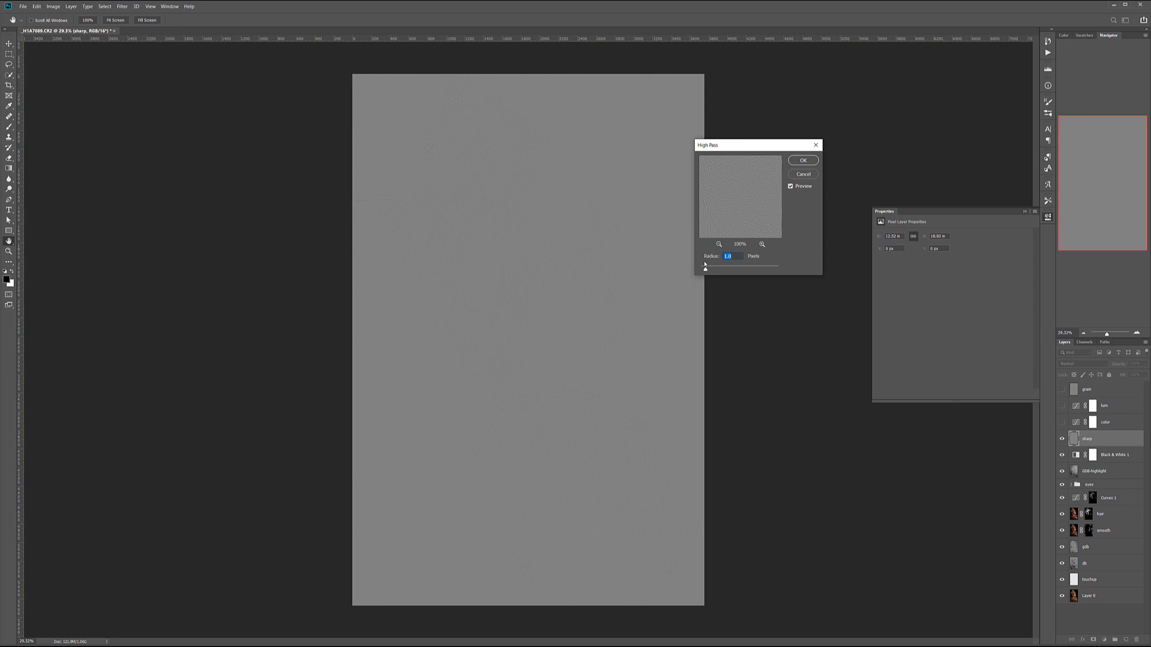
pyautogui.moveTo(705, 270); pyautogui.dragTo(706, 271)
pyautogui.click(792, 160)
# - Apply Unsharp Mask to the sharp layer with an amount of about 135%, radius 1.0 pixel and threshold 0
pyautogui.click(122, 6)
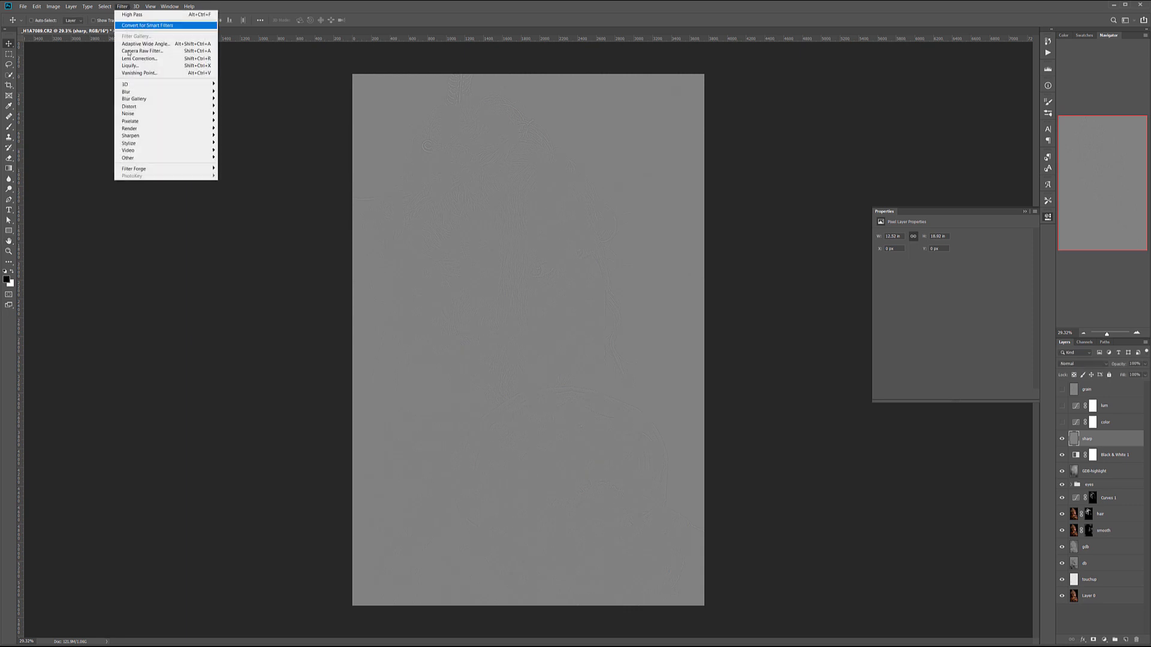
pyautogui.moveTo(180, 136)
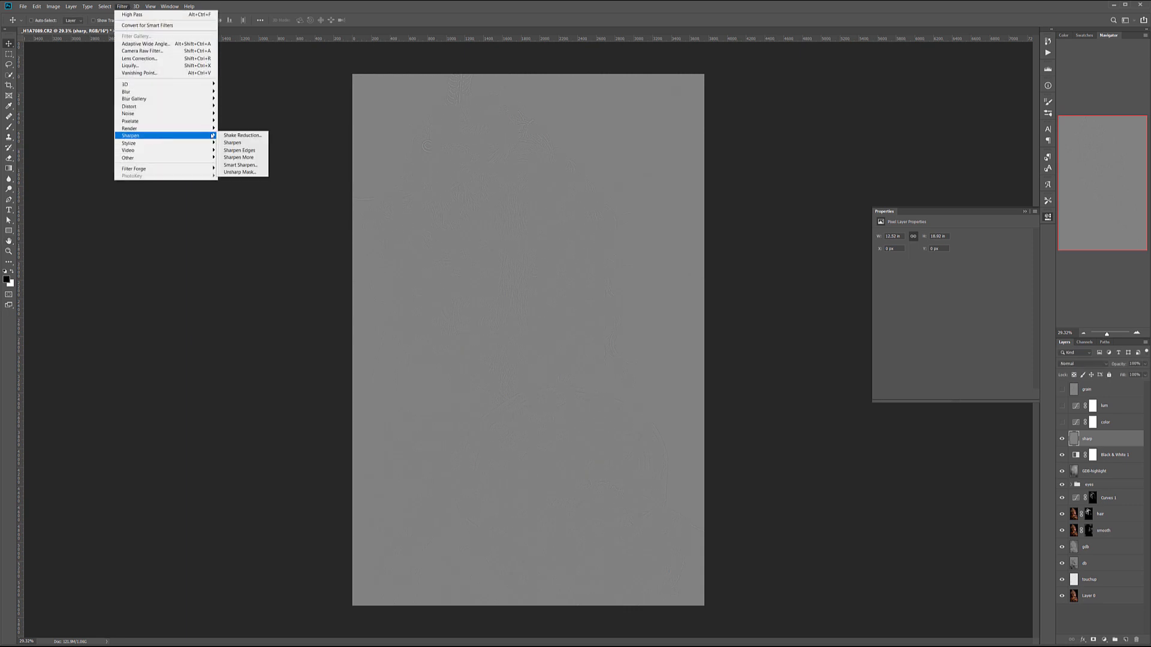
pyautogui.click(240, 173)
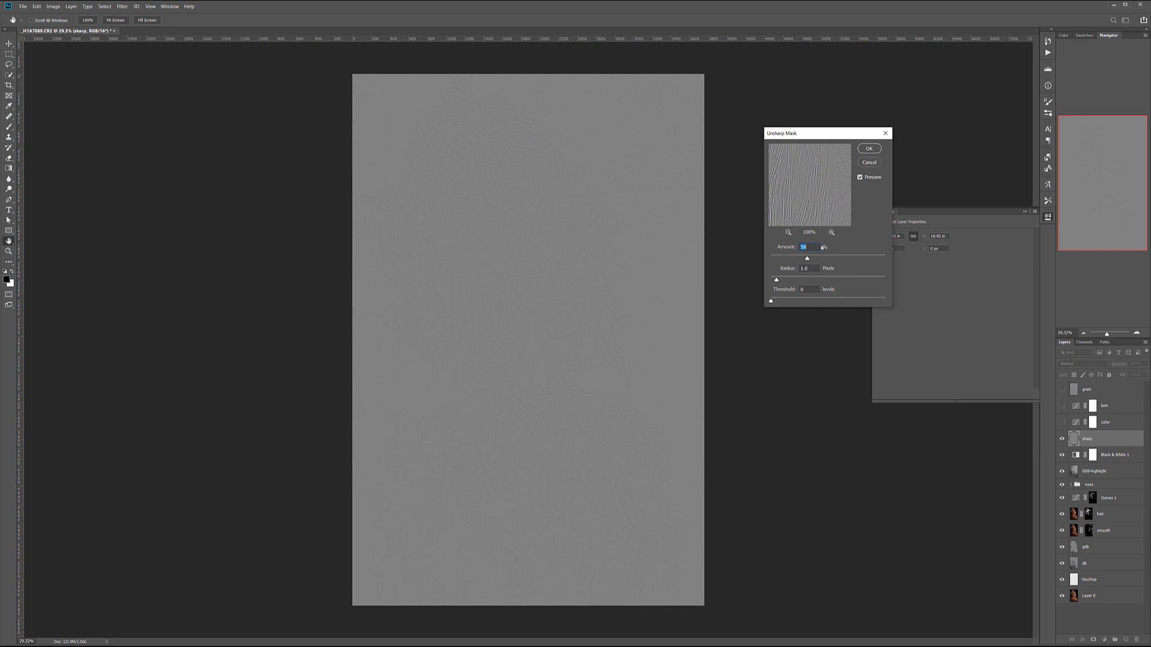
pyautogui.moveTo(808, 259); pyautogui.dragTo(846, 260)
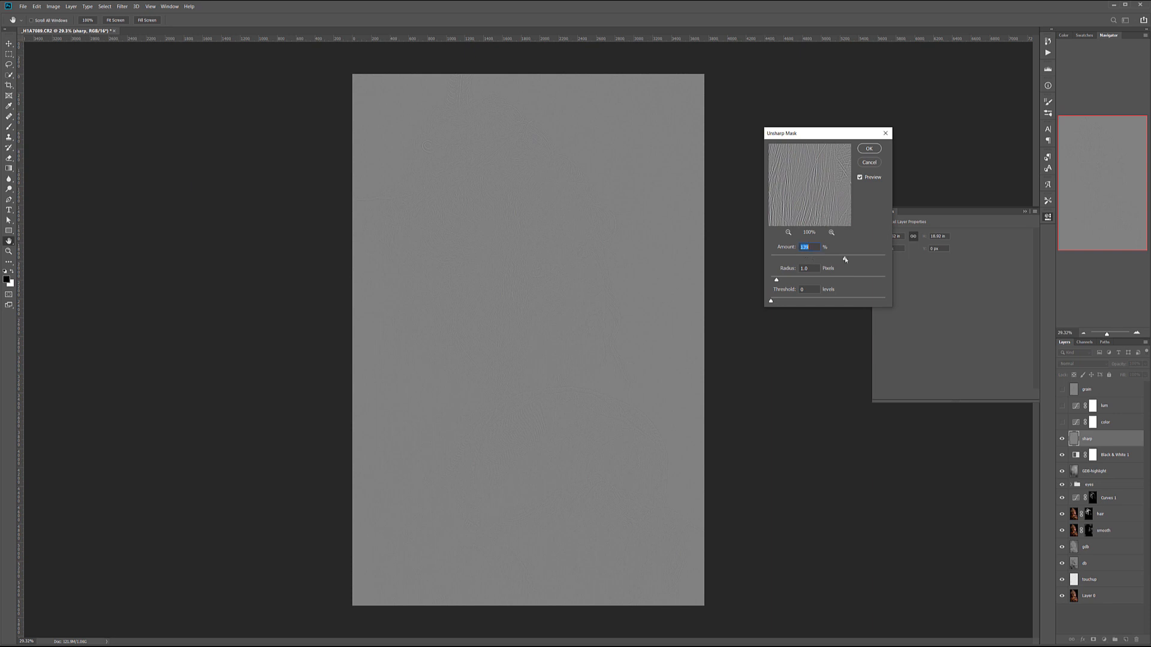
pyautogui.click(868, 150)
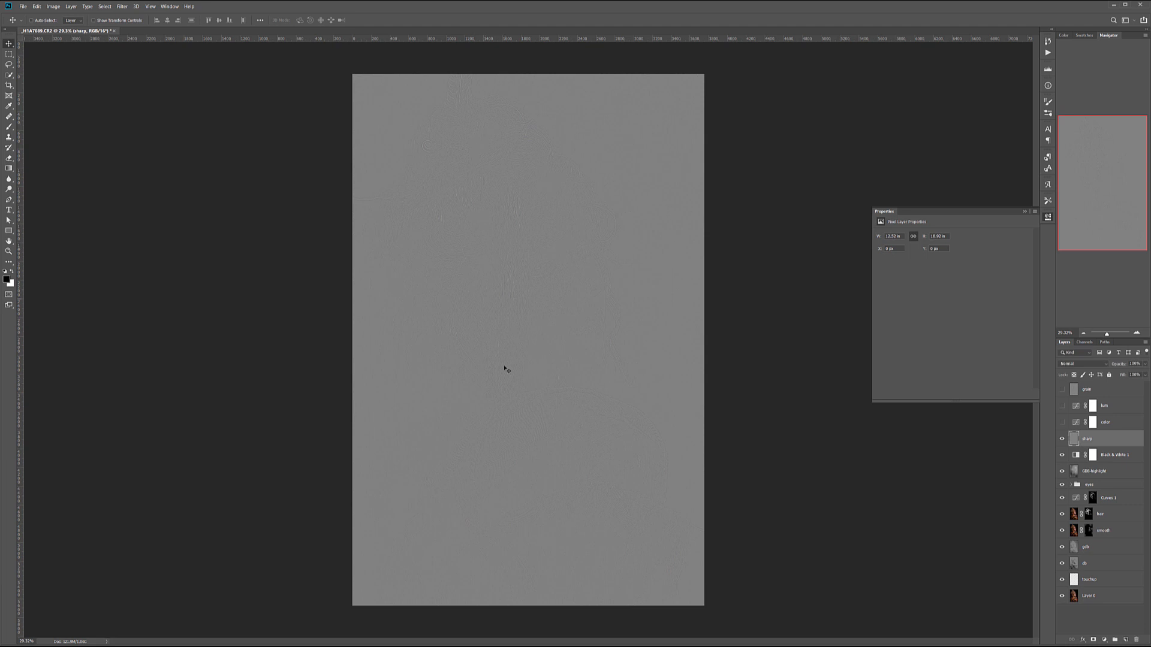
# - Set the sharp layer's blend mode to Soft Light and compare the face up close with and without it
pyautogui.click(1082, 366)
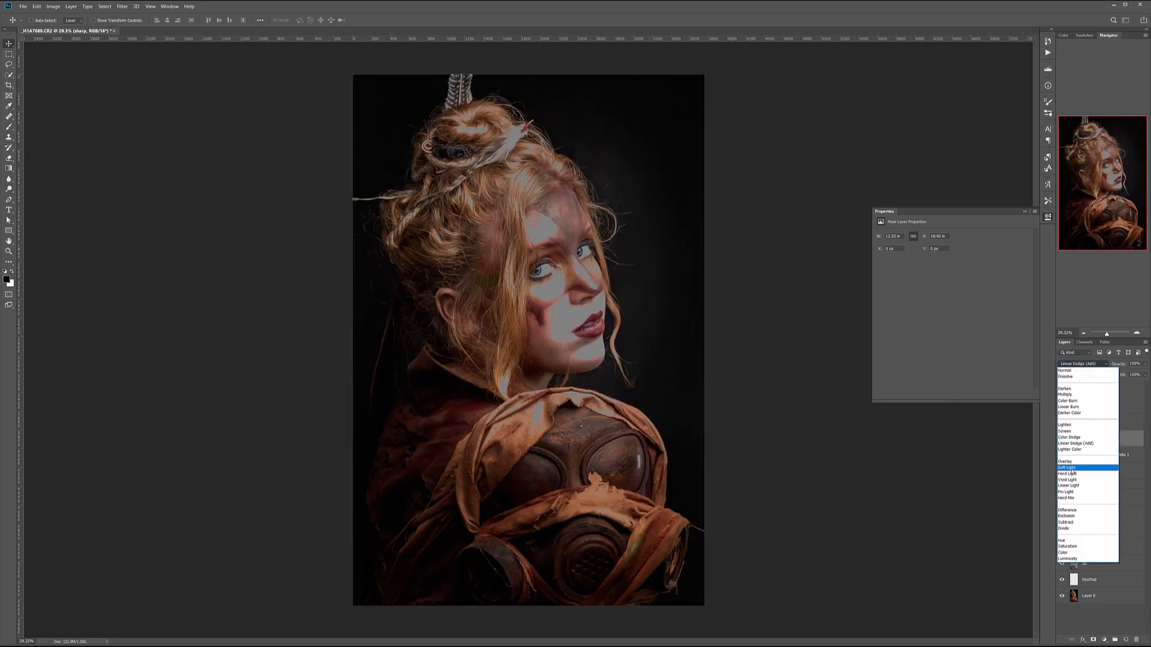
pyautogui.click(1073, 469)
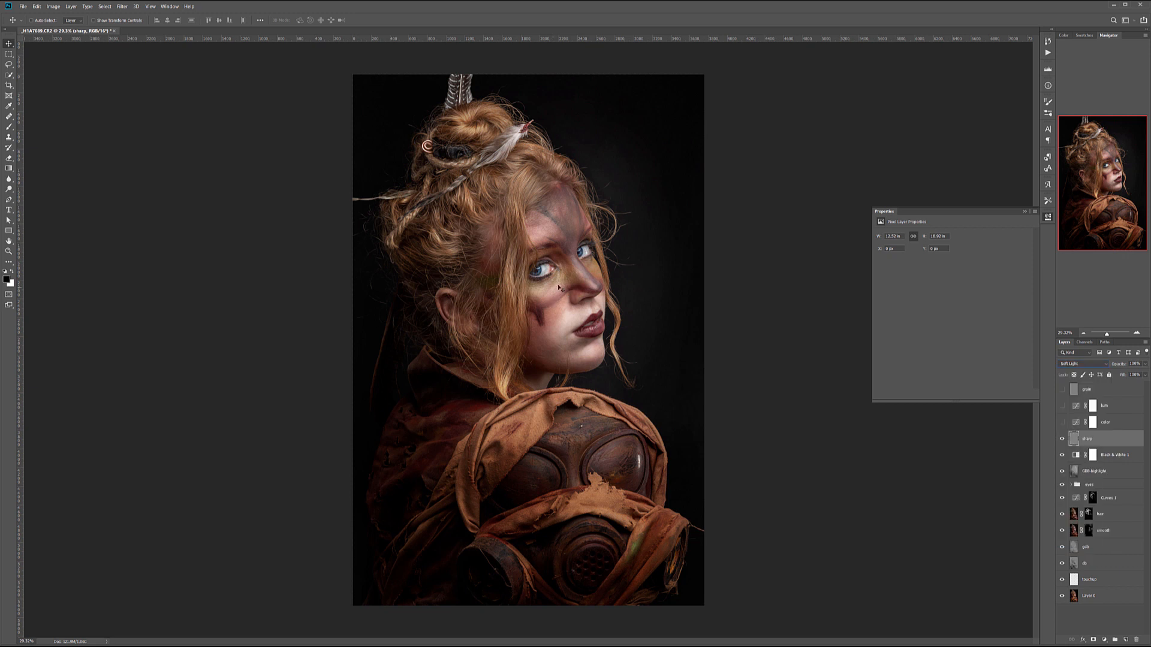
pyautogui.scroll(5, 559, 289)
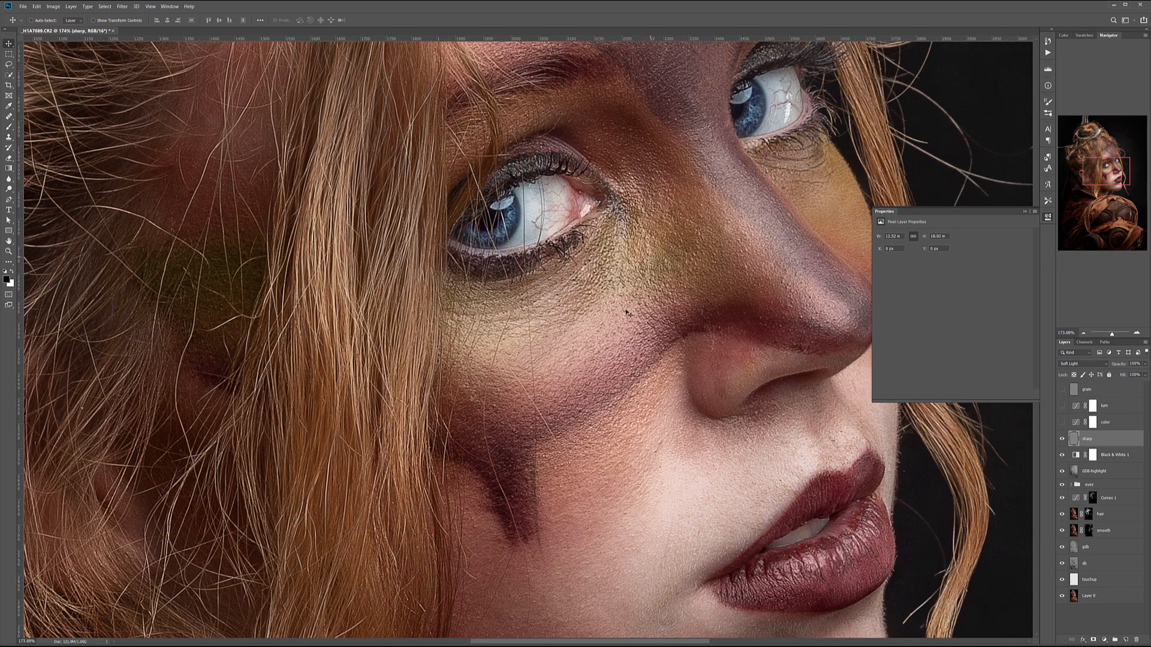
pyautogui.click(1063, 439)
pyautogui.click(1062, 439)
pyautogui.click(1062, 440)
pyautogui.click(1062, 440)
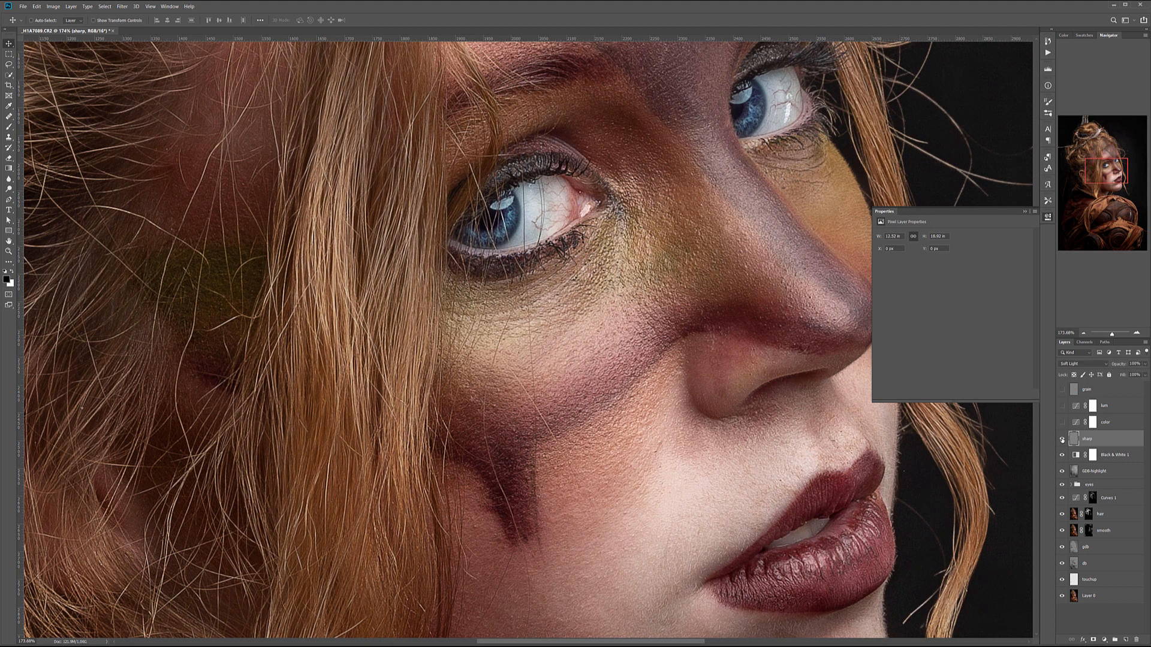
# - Reduce the sharp layer's opacity to 57% and show the color, lum and grain layers again
pyautogui.click(1146, 365)
pyautogui.moveTo(1144, 374)
pyautogui.mouseDown()
pyautogui.moveTo(1114, 375)
pyautogui.moveTo(1129, 374)
pyautogui.mouseUp()
pyautogui.click(1063, 423)
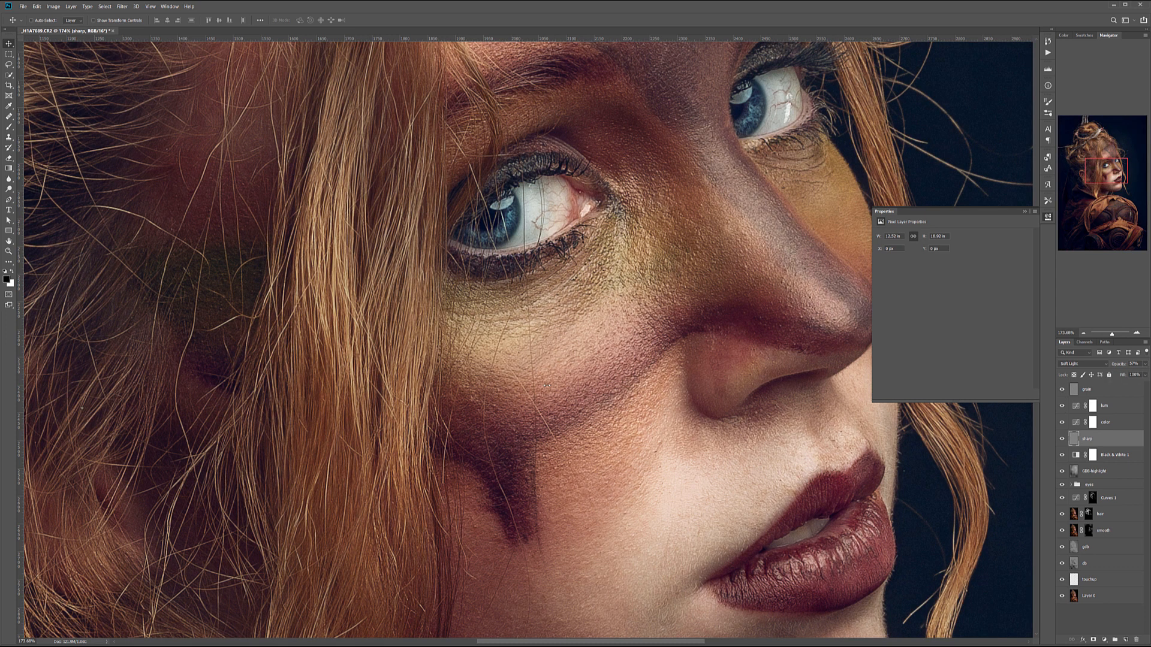
pyautogui.hotkey('ctrl', '0')
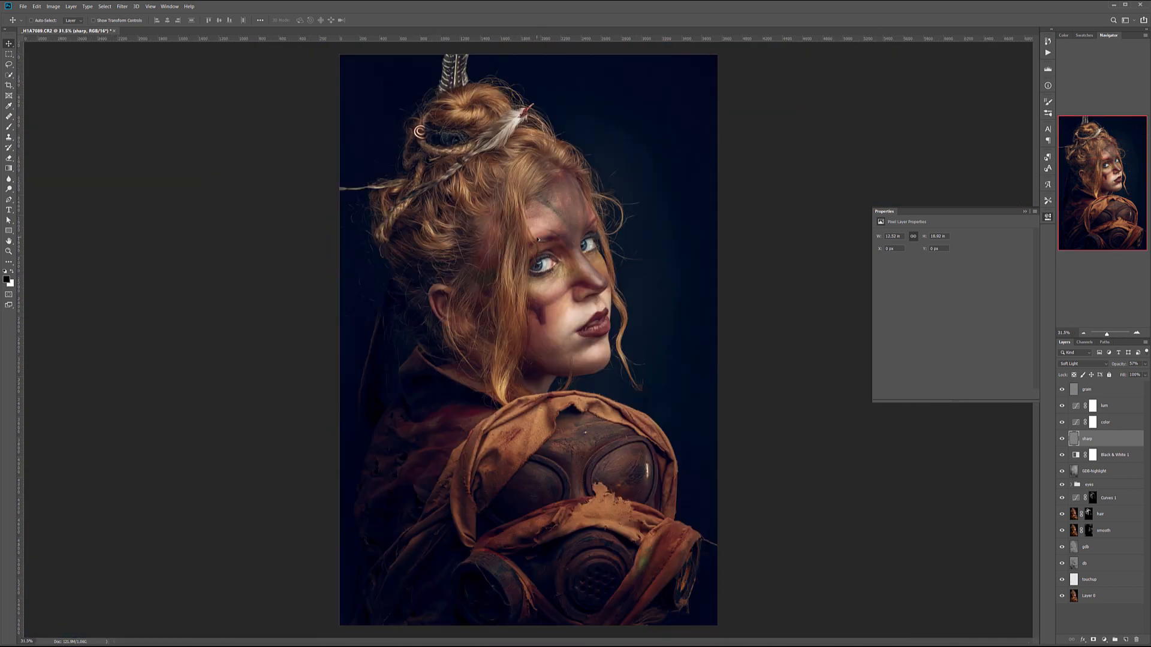
pyautogui.scroll(4, 538, 240)
pyautogui.scroll(-4, 587, 396)
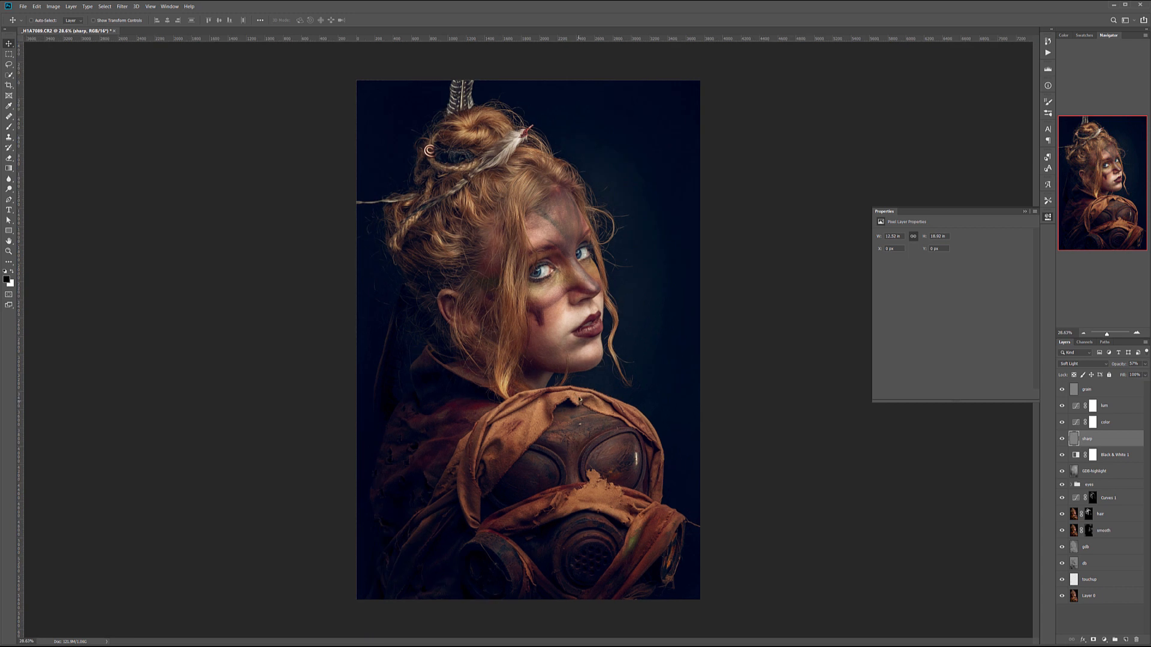
# - Add a text credit with the photographer's name and the word Photography above the grain layer, placed in the image's lower-left corner
pyautogui.click(1114, 391)
pyautogui.click(9, 210)
pyautogui.click(472, 415)
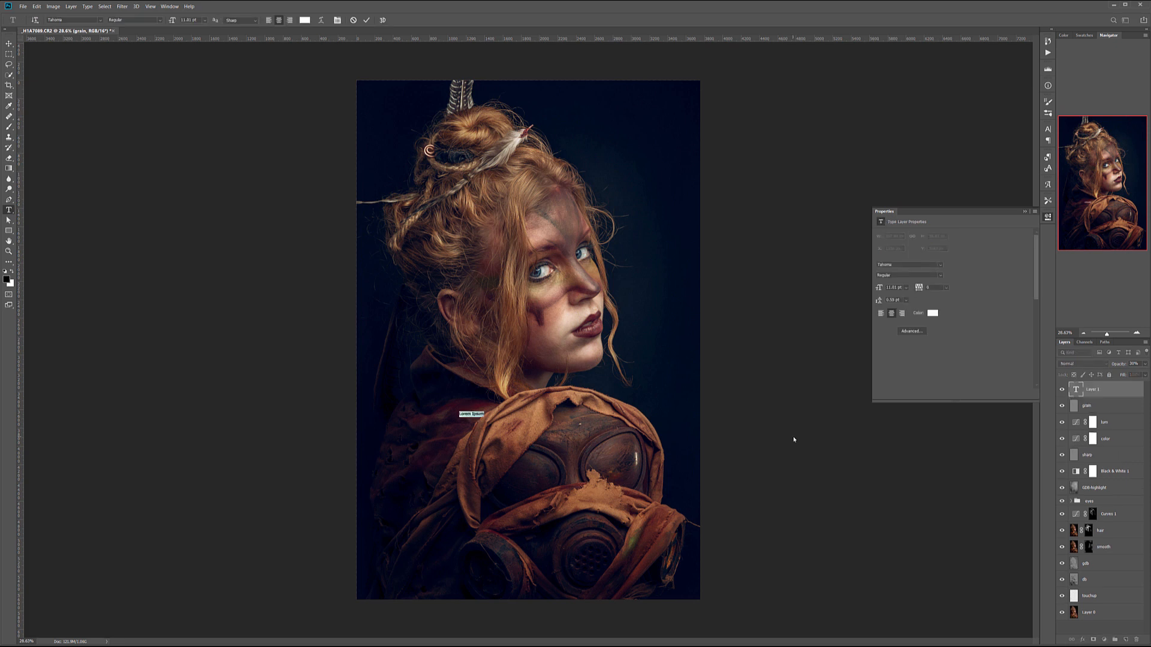
pyautogui.press('BackSpace')
pyautogui.write('Vladimir Chopine Photography')
pyautogui.click(8, 43)
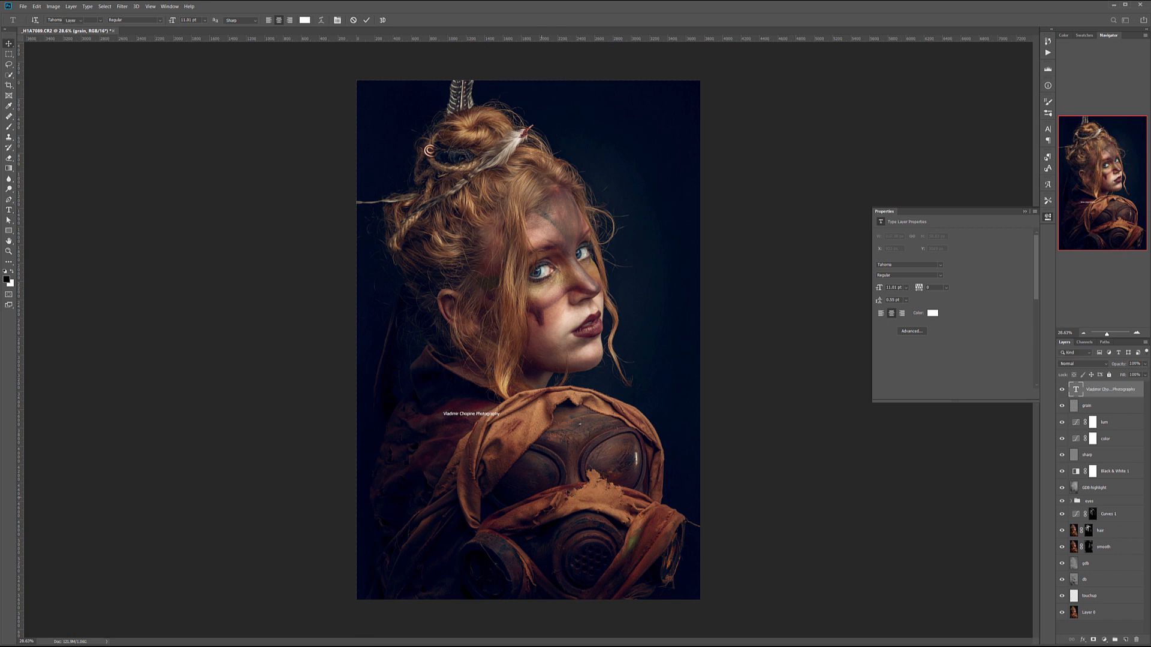
pyautogui.moveTo(492, 416); pyautogui.dragTo(418, 590)
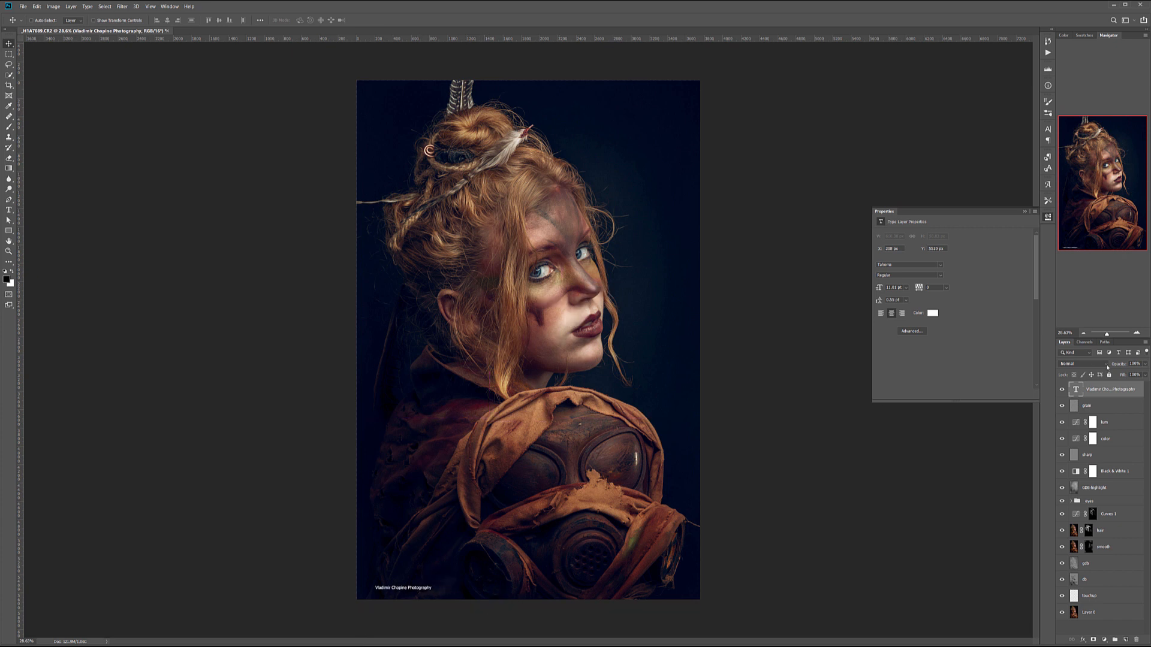
# - Reduce the credit text layer's opacity to 7% for a faint watermark
pyautogui.click(1145, 365)
pyautogui.moveTo(1116, 376); pyautogui.dragTo(1109, 375)
pyautogui.click(744, 538)
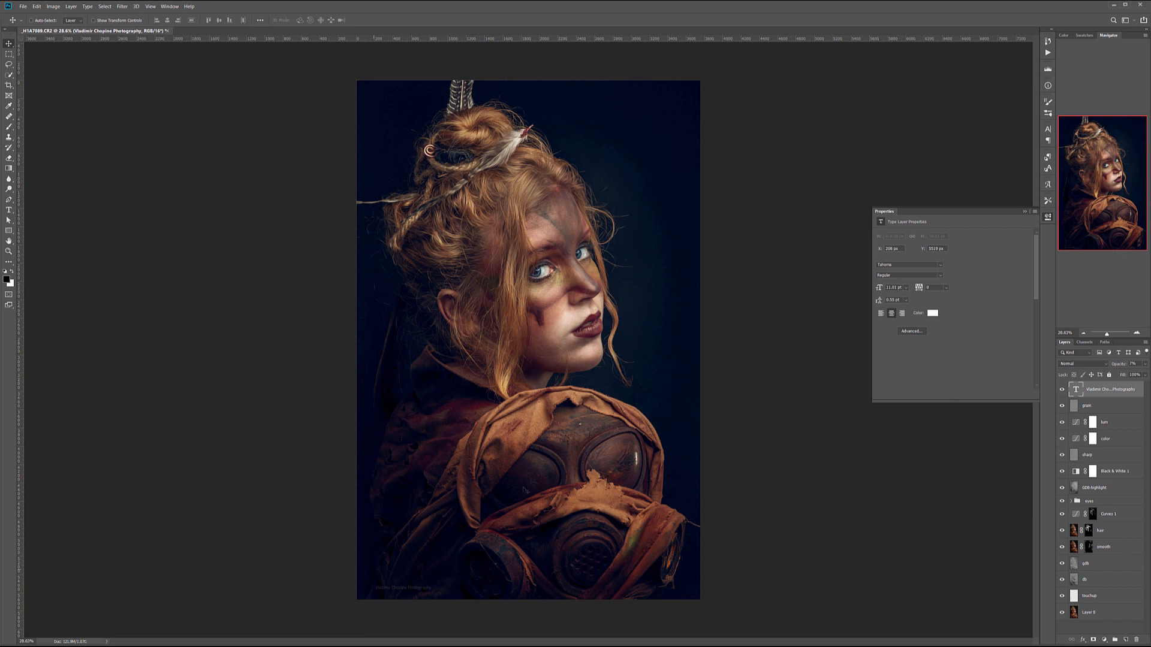